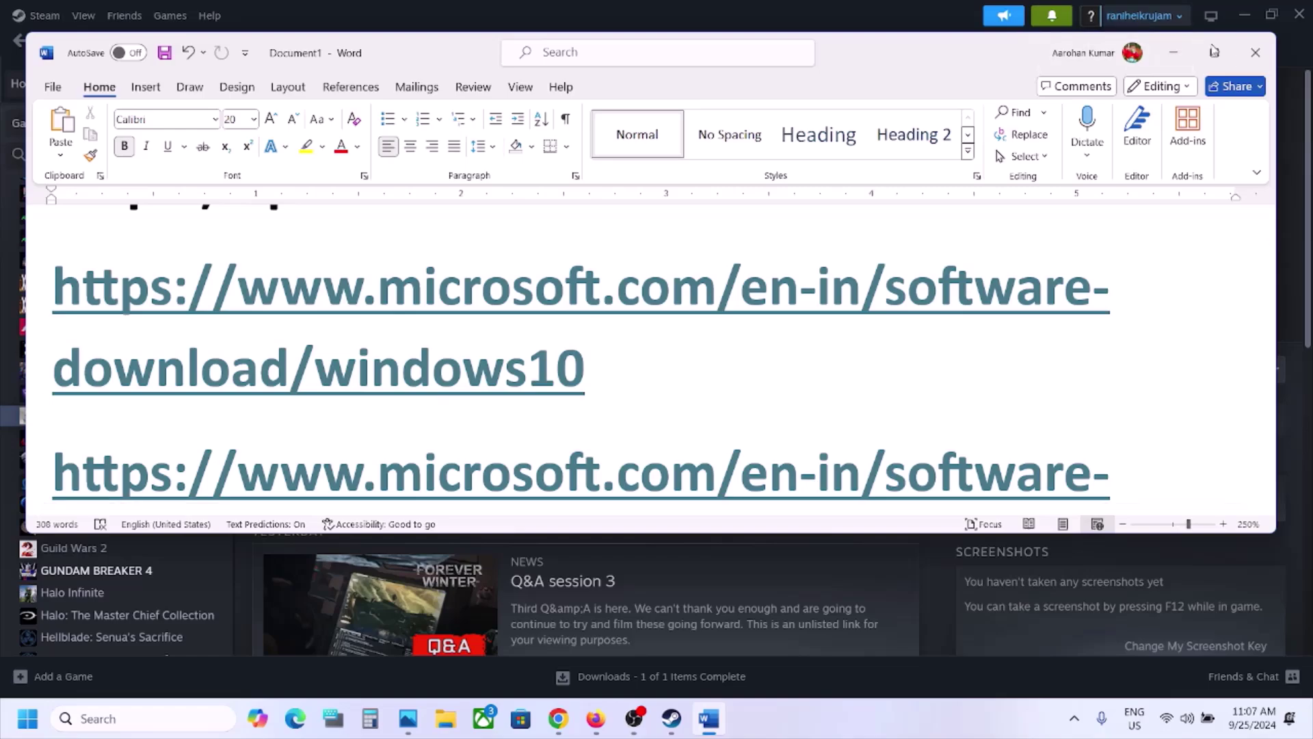
# Select the Windows 11 download link in the Word document and switch to the matching Microsoft page in Chrome
pyautogui.click(1215, 53)
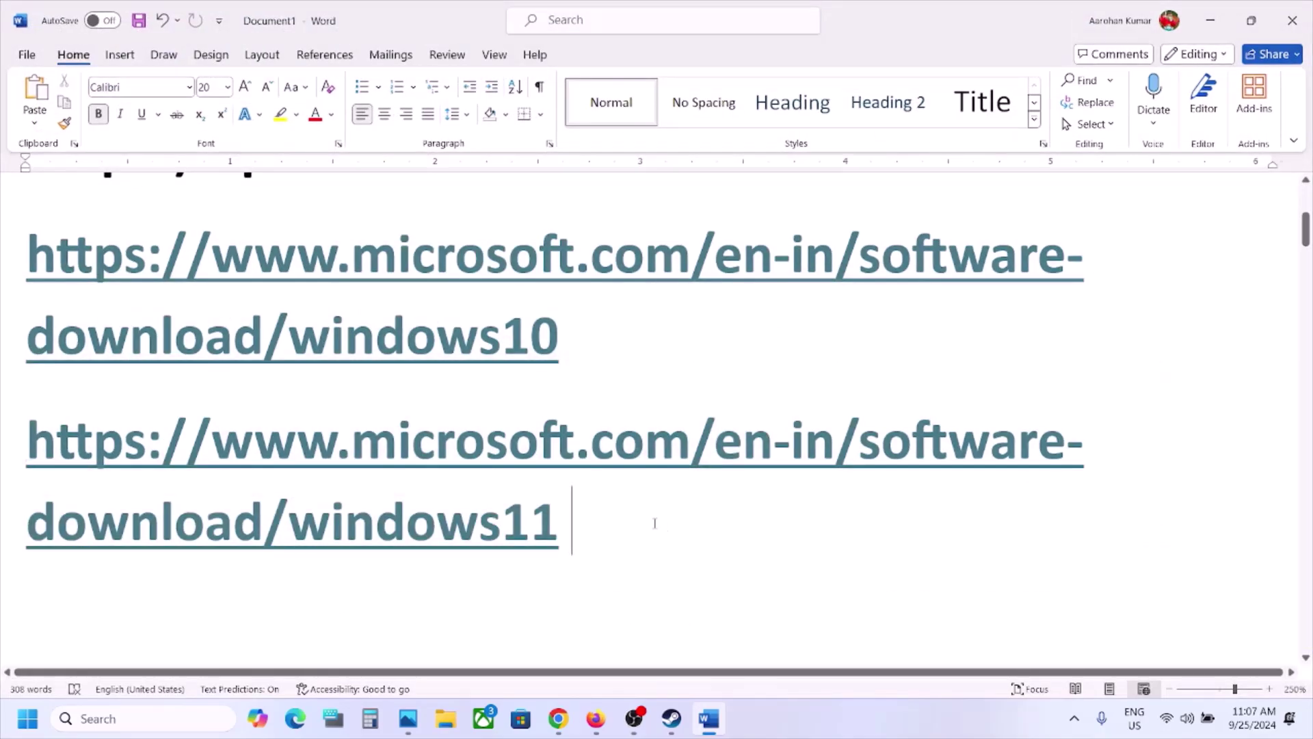
pyautogui.tripleClick(654, 523)
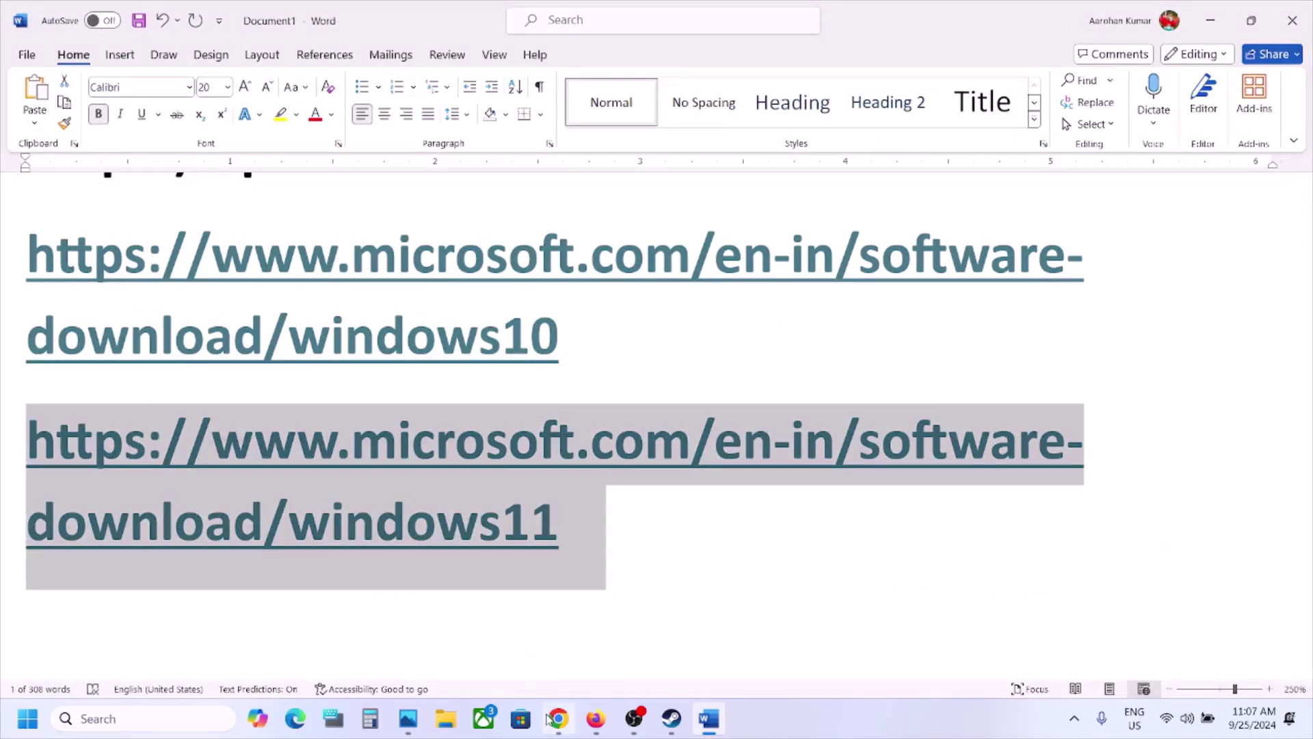
pyautogui.click(559, 718)
pyautogui.click(268, 56)
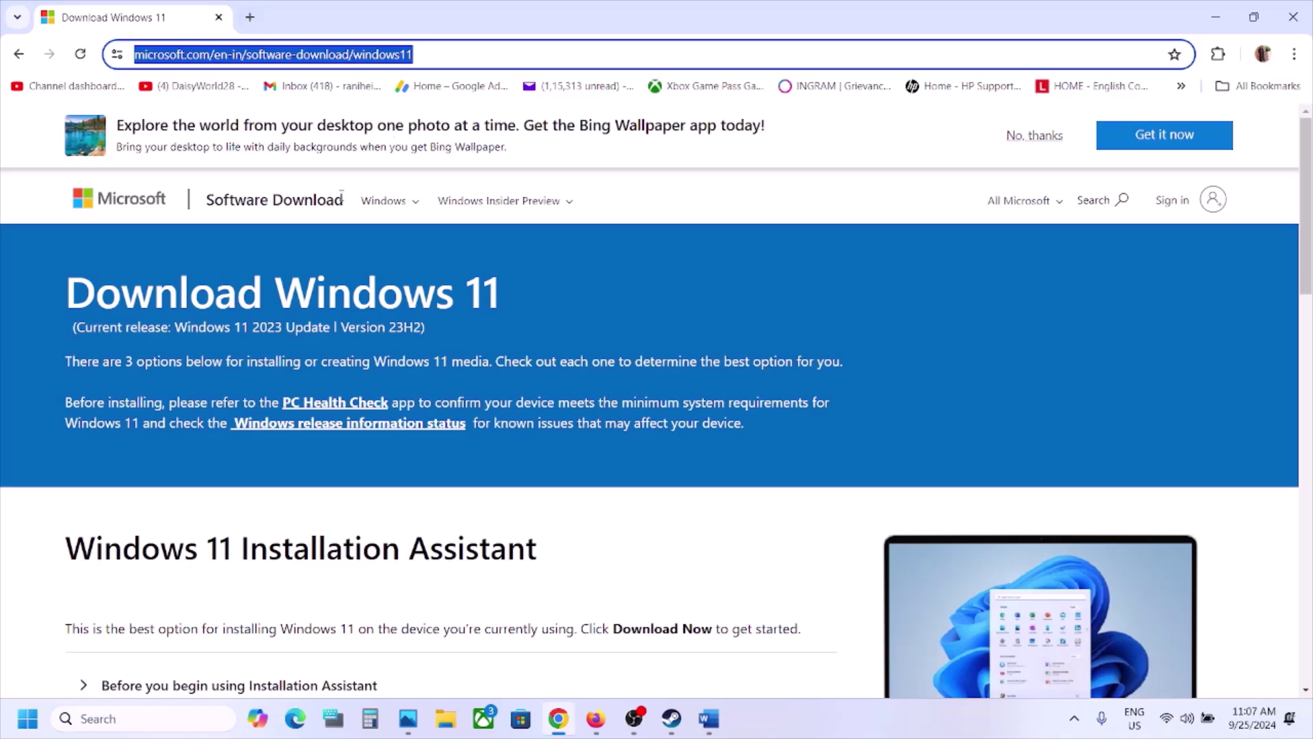
# Download and run the Windows 11 Installation Assistant, and close it after its check
pyautogui.click(416, 355)
pyautogui.scroll(-2, 415, 355)
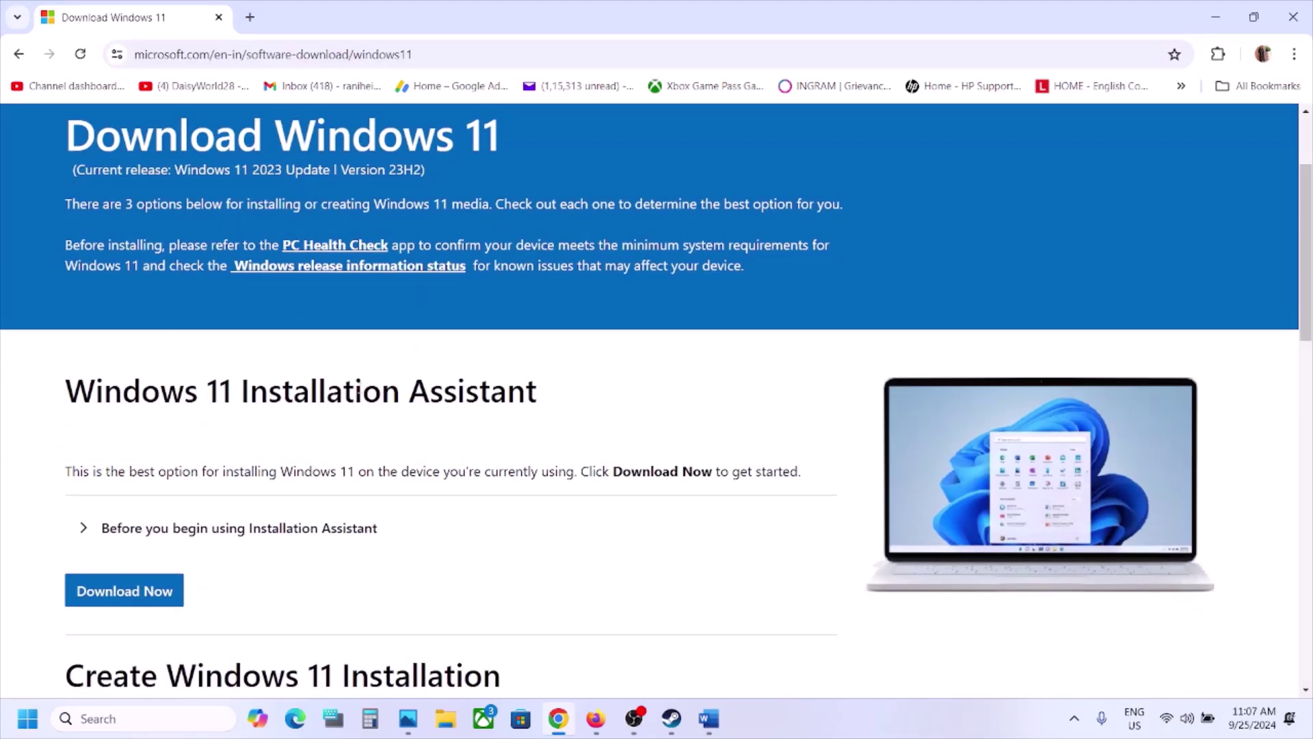
pyautogui.click(129, 589)
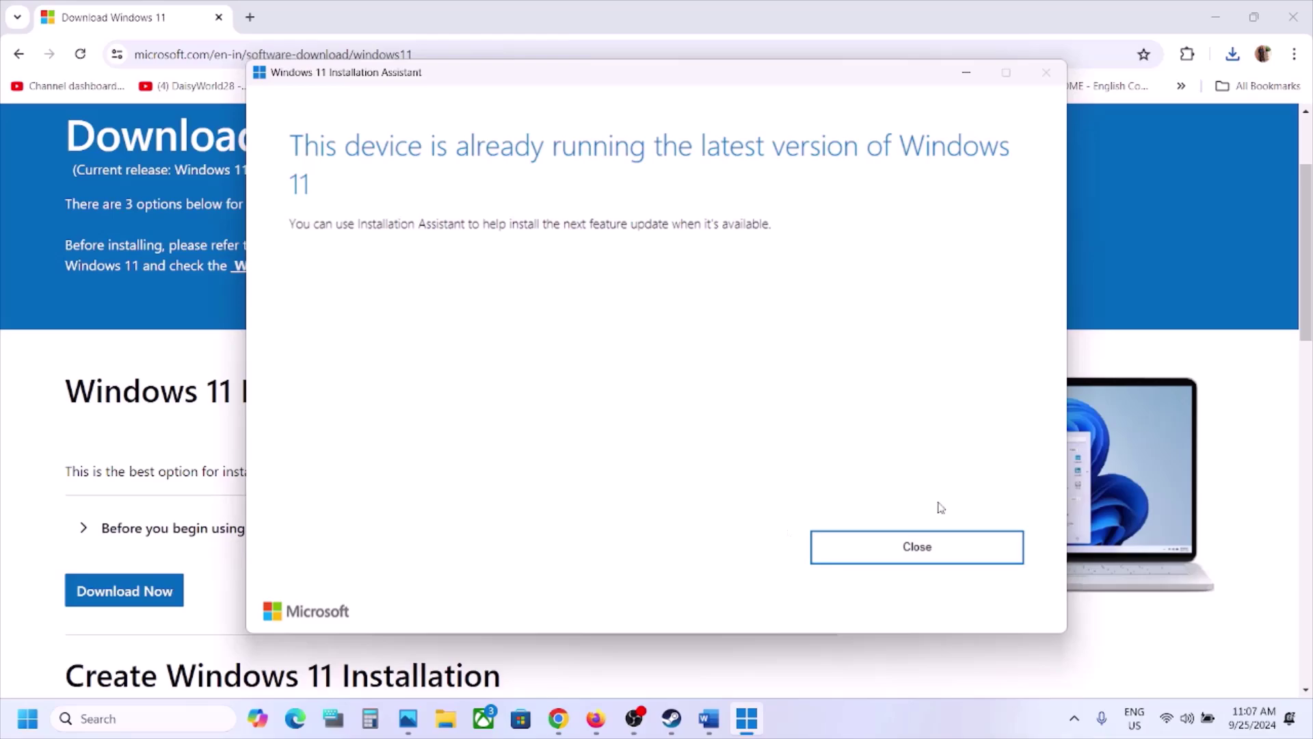
pyautogui.click(927, 546)
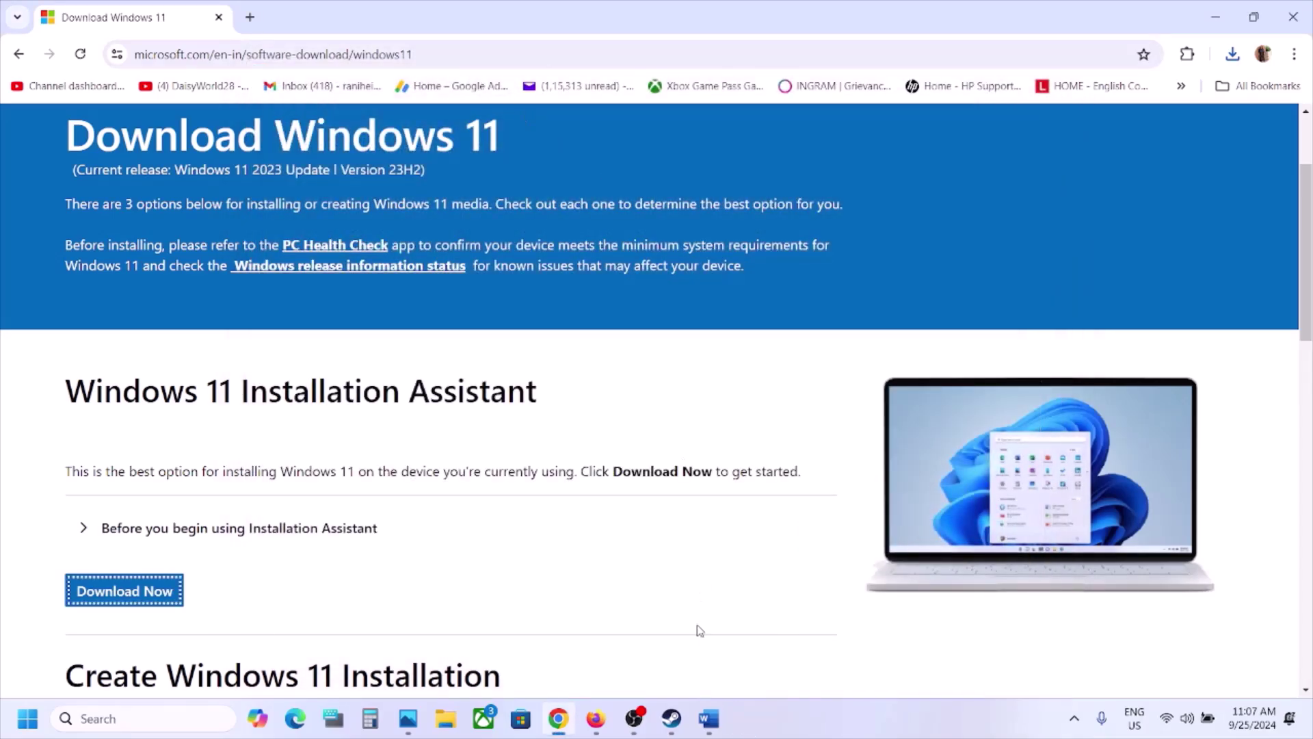
# Select the Windows 10 download link in the Word document and open microsoft.com/en-in/software-download/windows10 in Chrome
pyautogui.click(710, 719)
pyautogui.moveTo(602, 340); pyautogui.dragTo(11, 274)
pyautogui.click(547, 625)
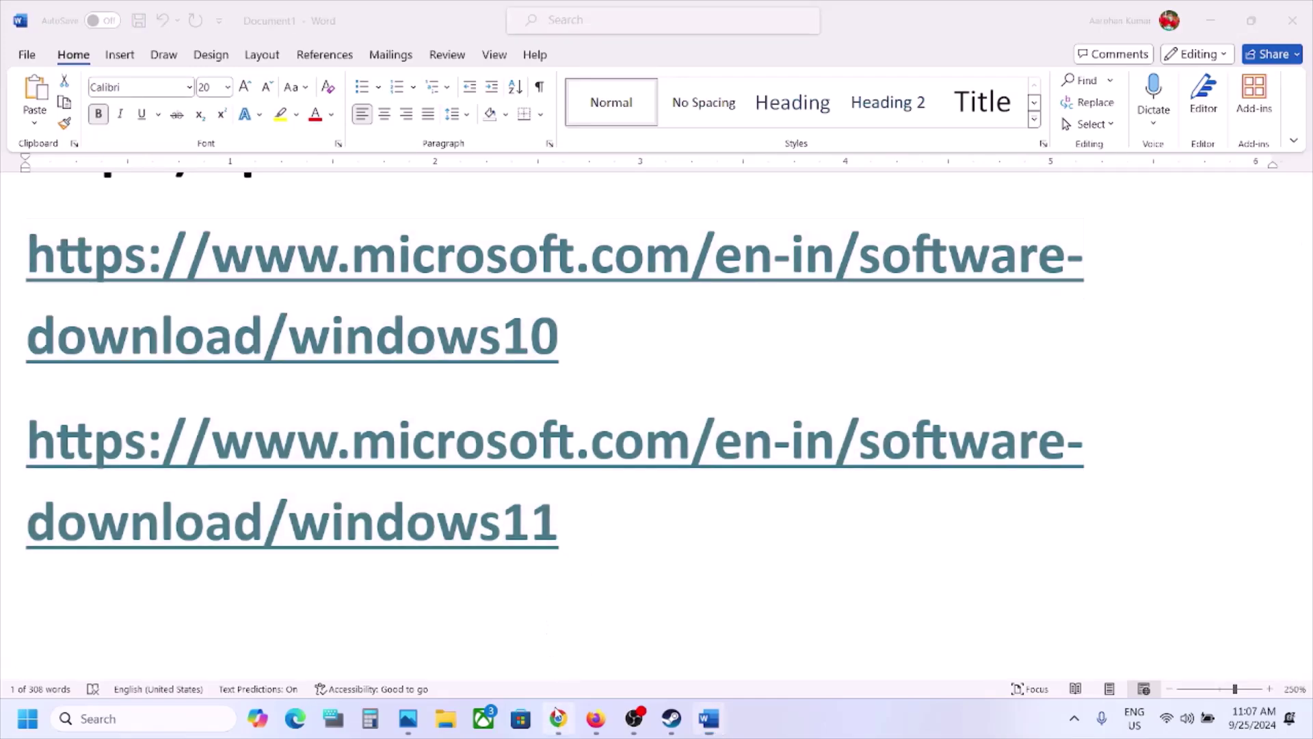
pyautogui.click(558, 718)
pyautogui.click(424, 54)
pyautogui.write('microsoft.com/en-in/software-download/windows10')
pyautogui.press('Return')
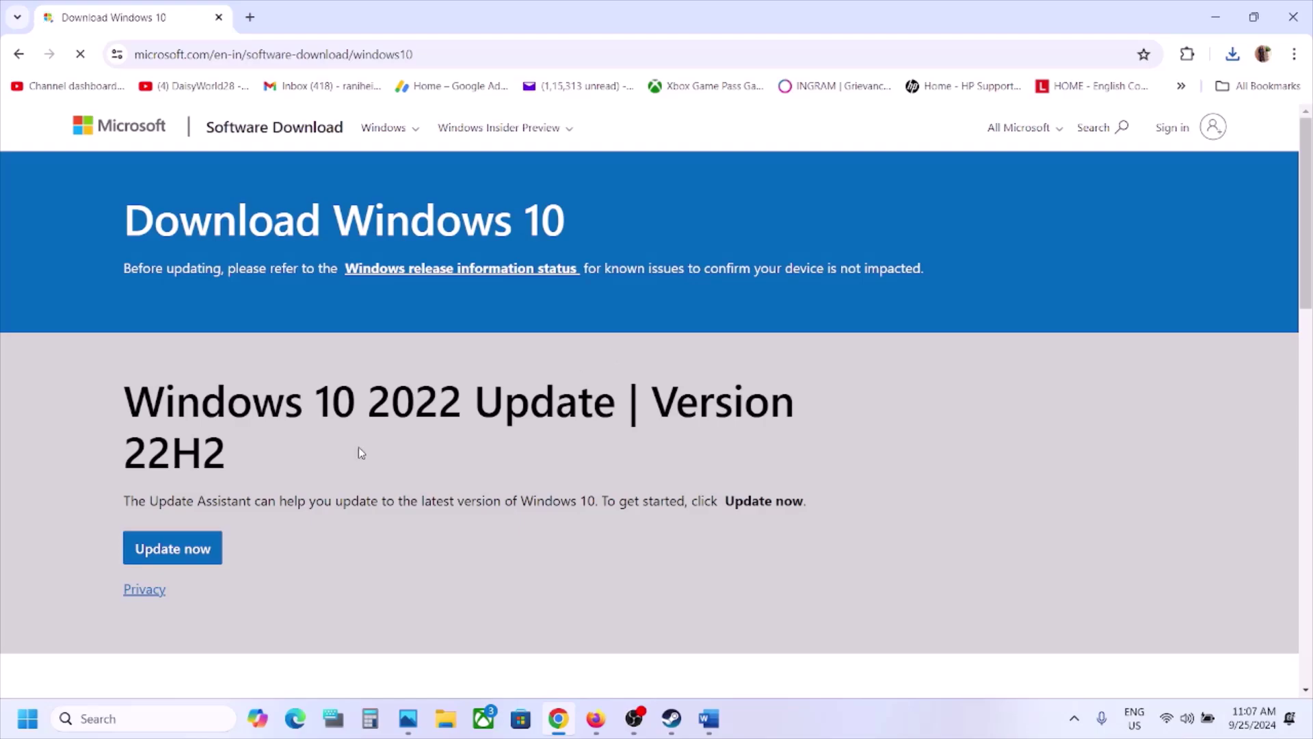
# Download and run the Windows 10 Update Assistant, and close it after its check
pyautogui.click(184, 622)
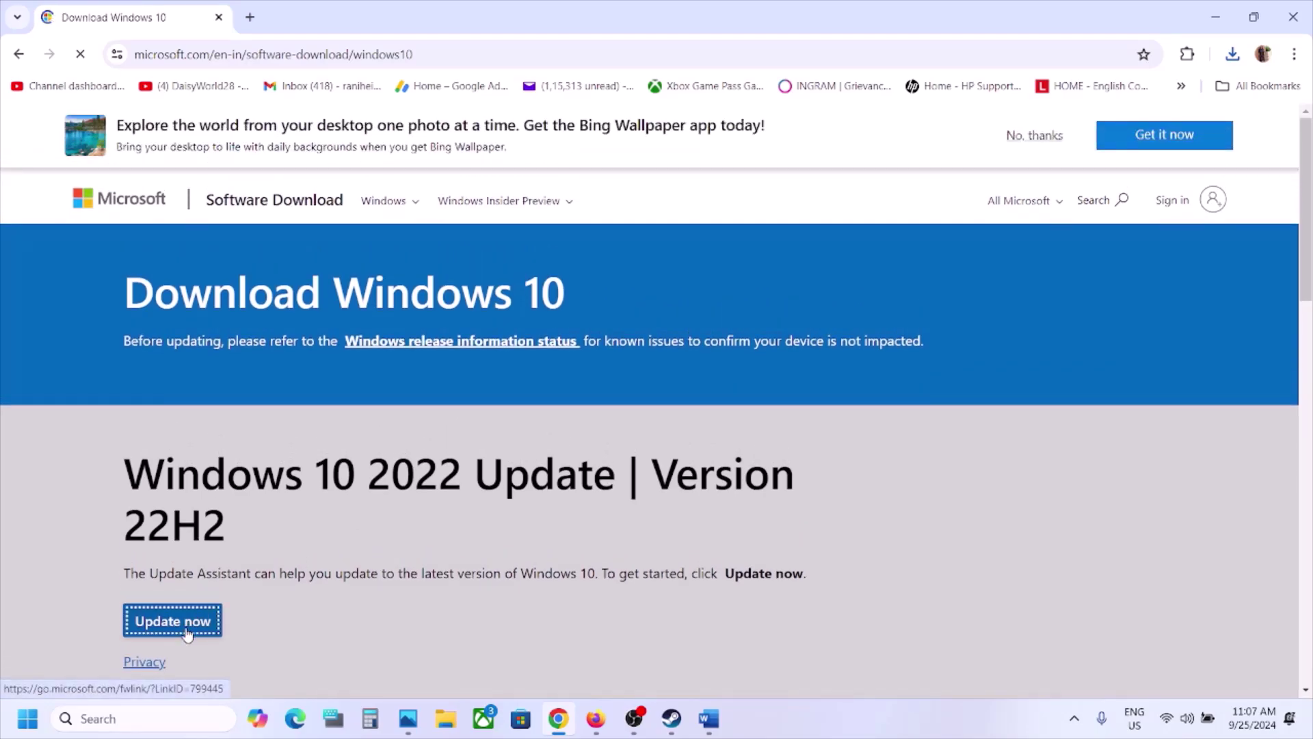
pyautogui.click(1094, 97)
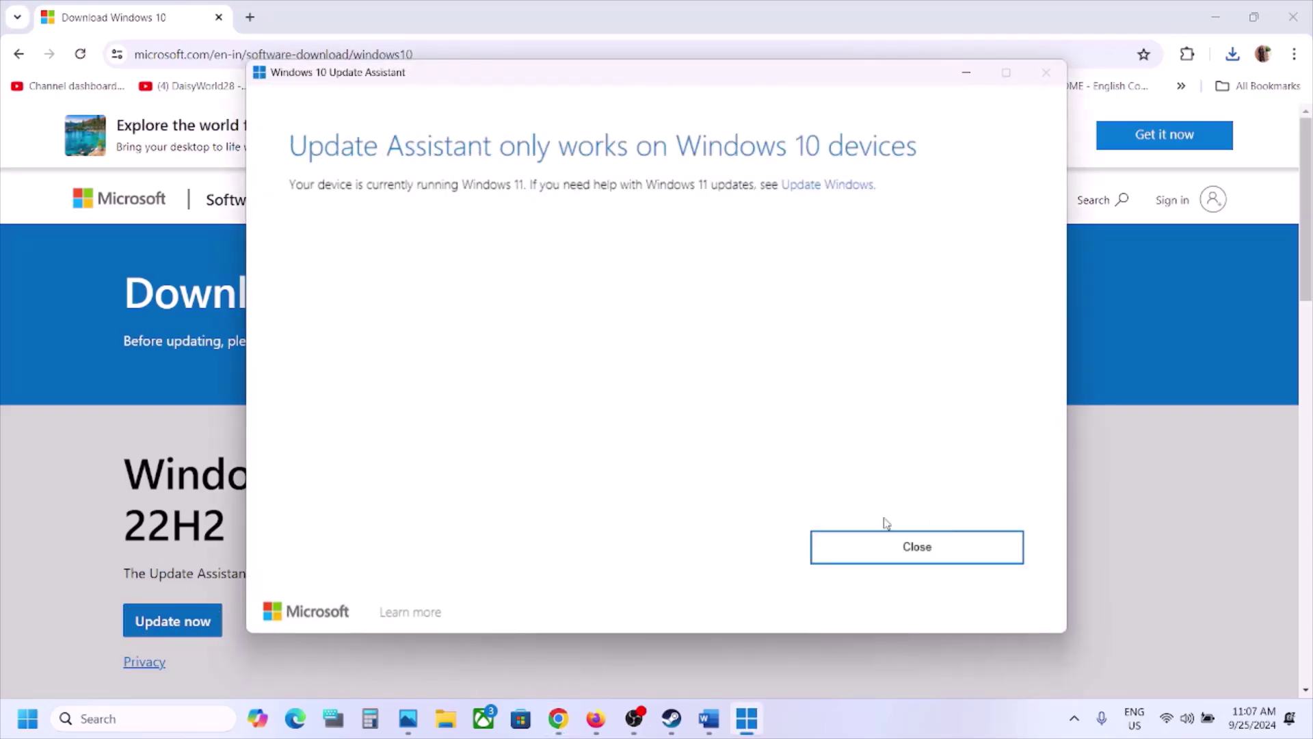
pyautogui.click(907, 537)
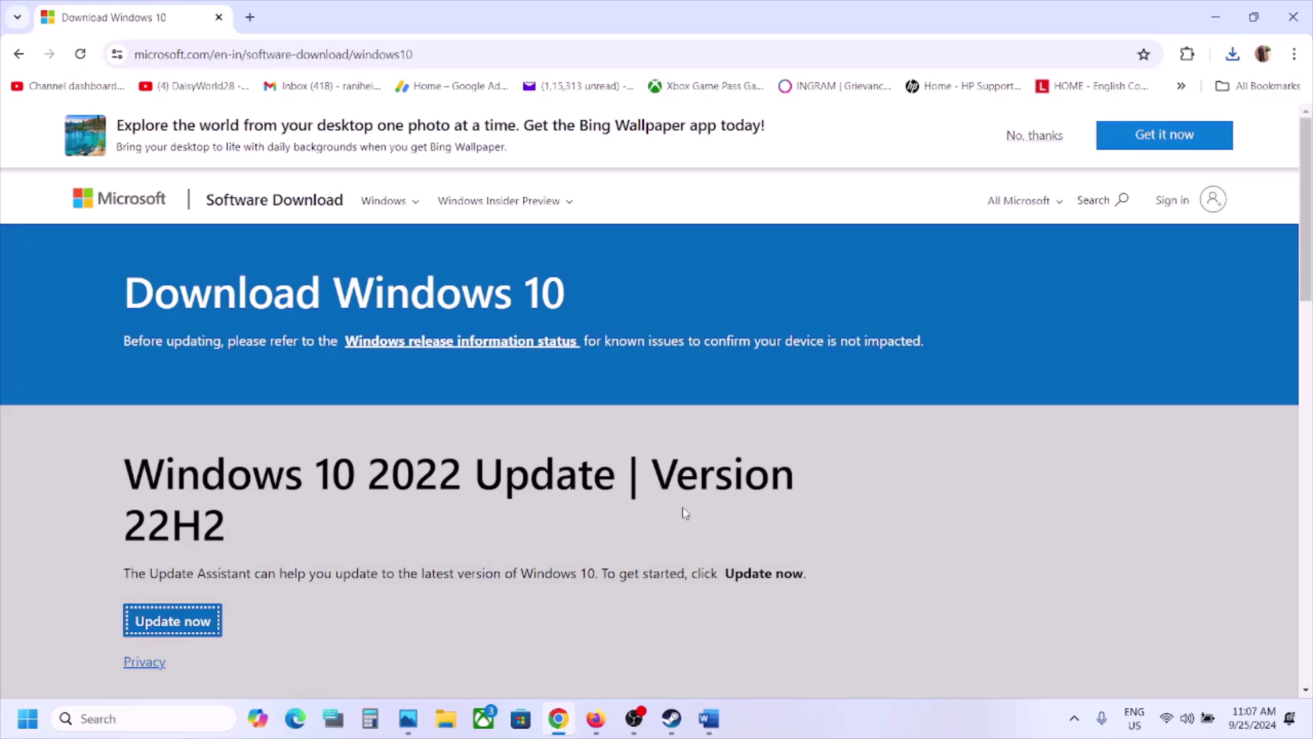
pyautogui.click(28, 724)
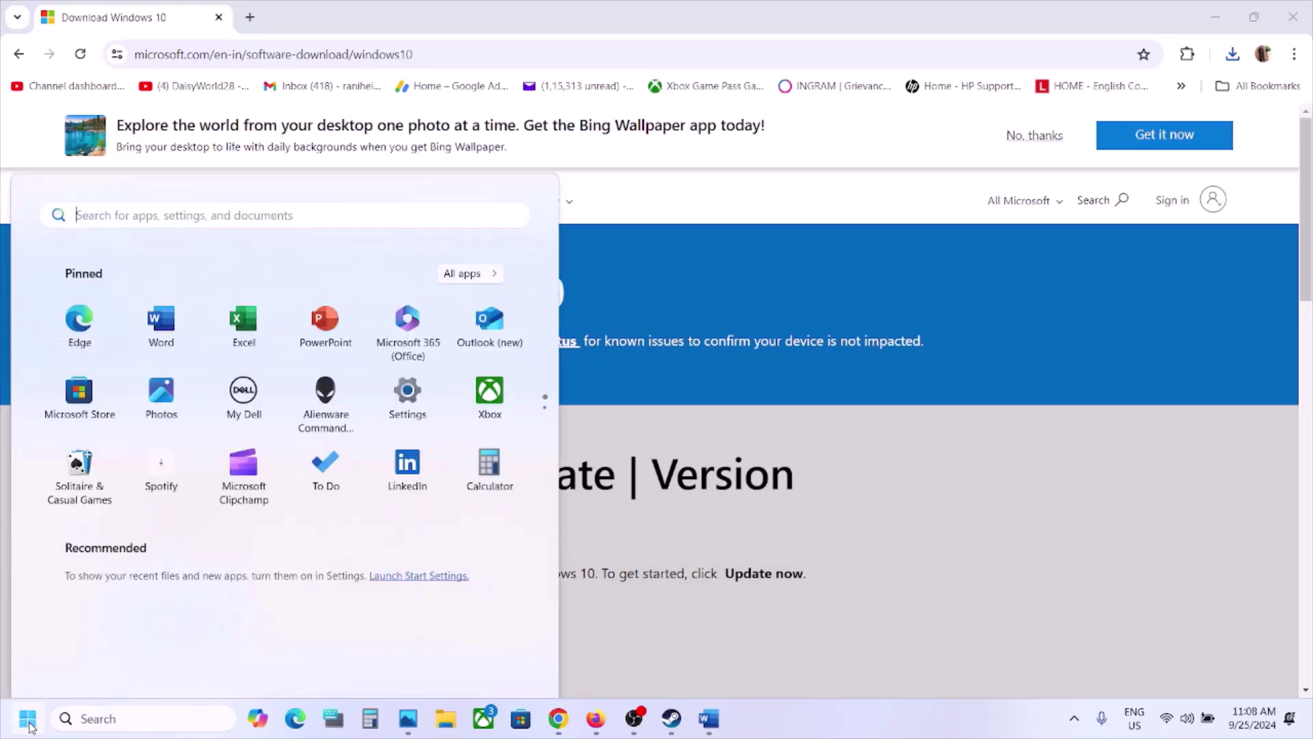
pyautogui.click(498, 660)
pyautogui.click(908, 600)
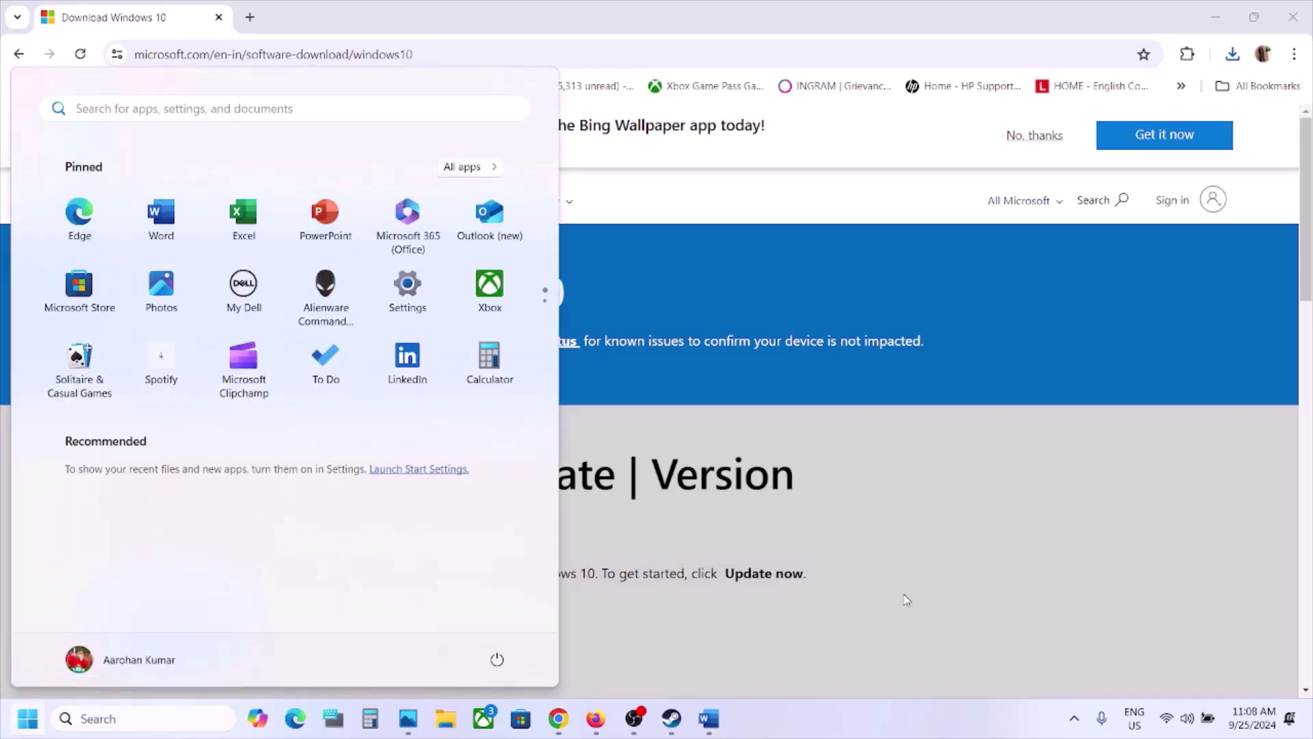
pyautogui.click(907, 600)
# Consult Step 3 in the Word document and set The Forever Winter's launch options to -dx11 in Steam
pyautogui.click(672, 719)
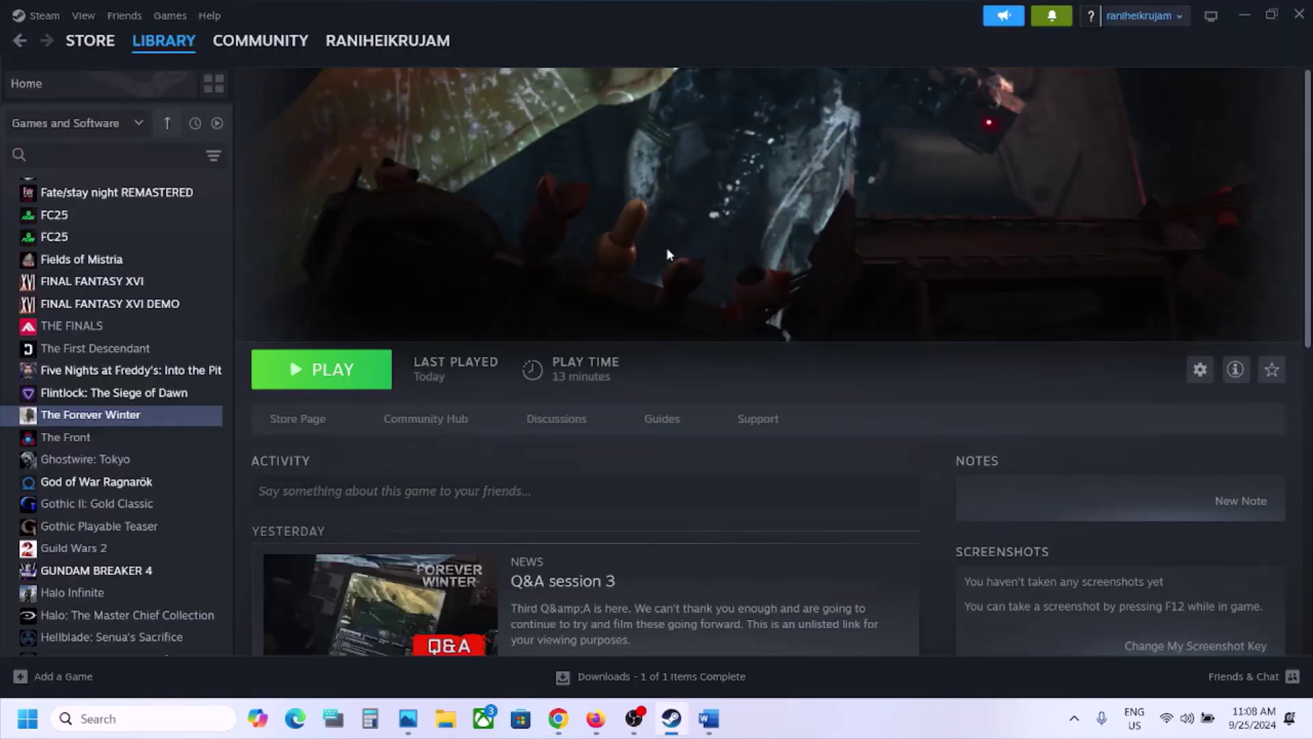
pyautogui.click(709, 719)
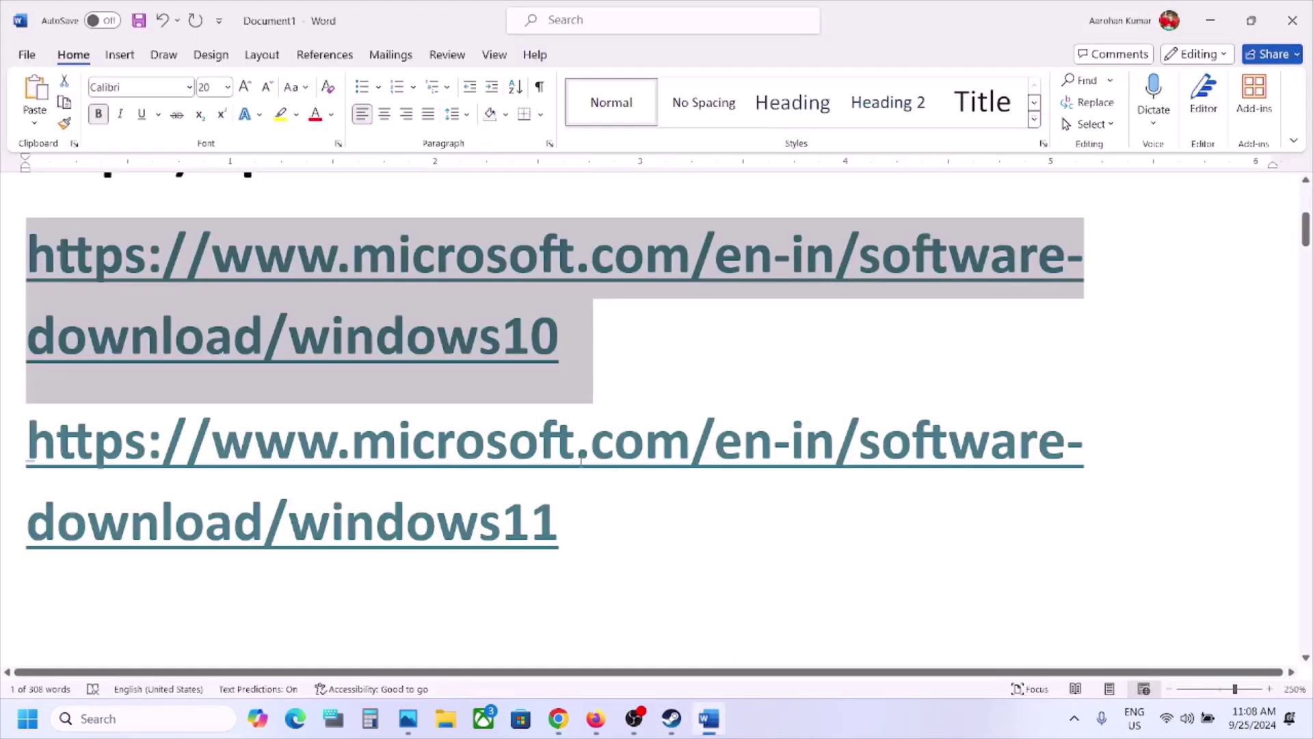
pyautogui.scroll(-3, 580, 461)
pyautogui.scroll(-2, 580, 462)
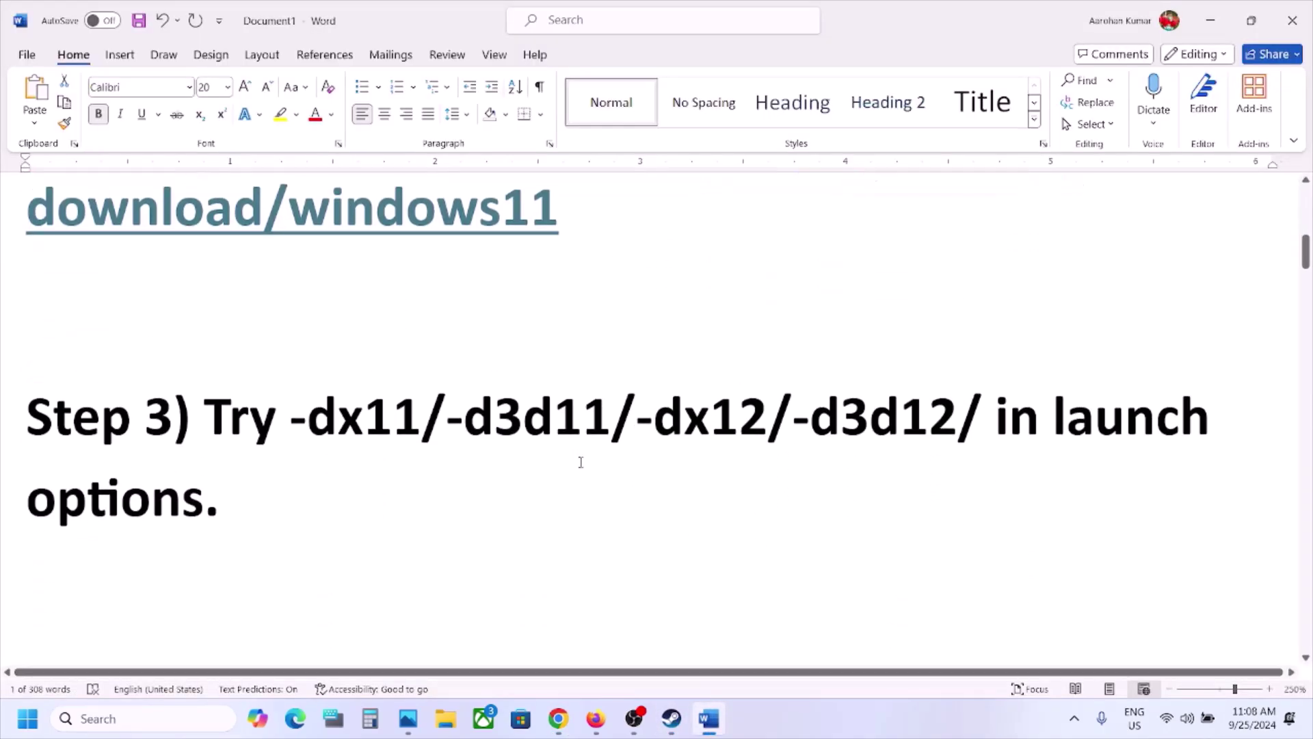
pyautogui.click(1210, 22)
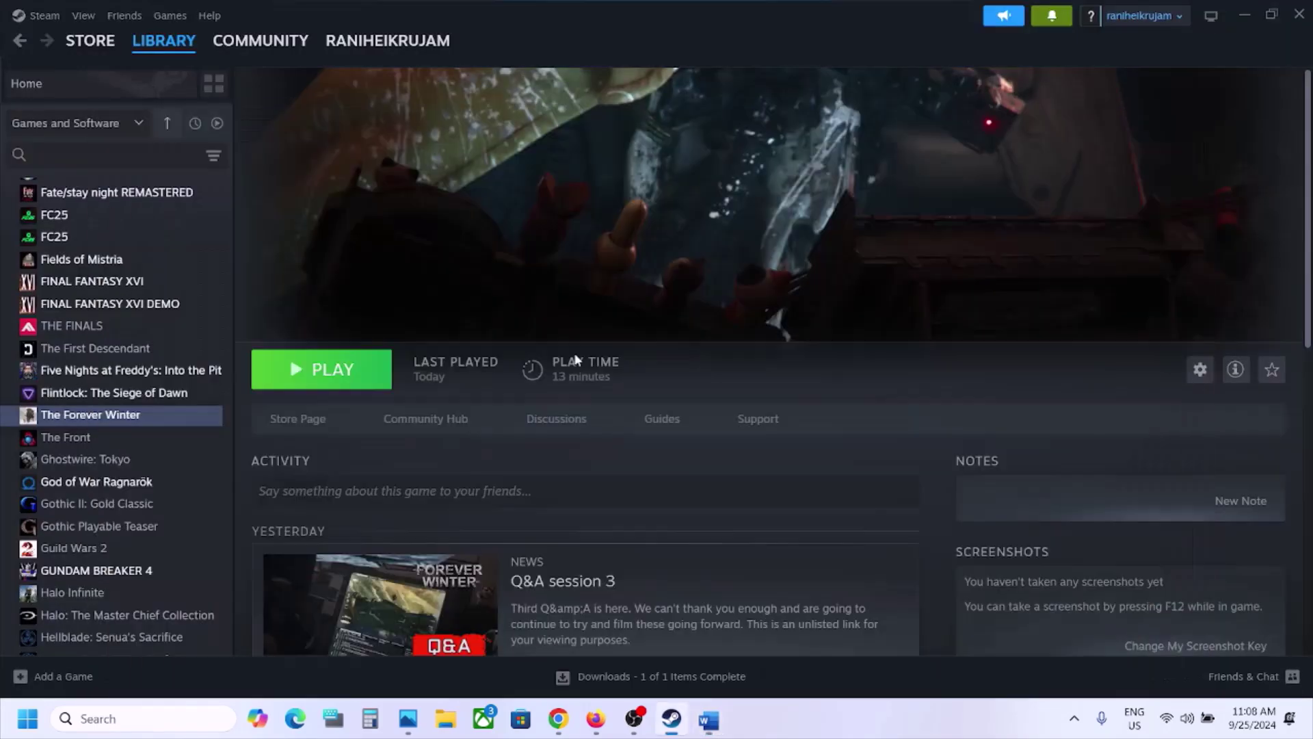
pyautogui.rightClick(162, 419)
pyautogui.moveTo(219, 506)
pyautogui.click(210, 553)
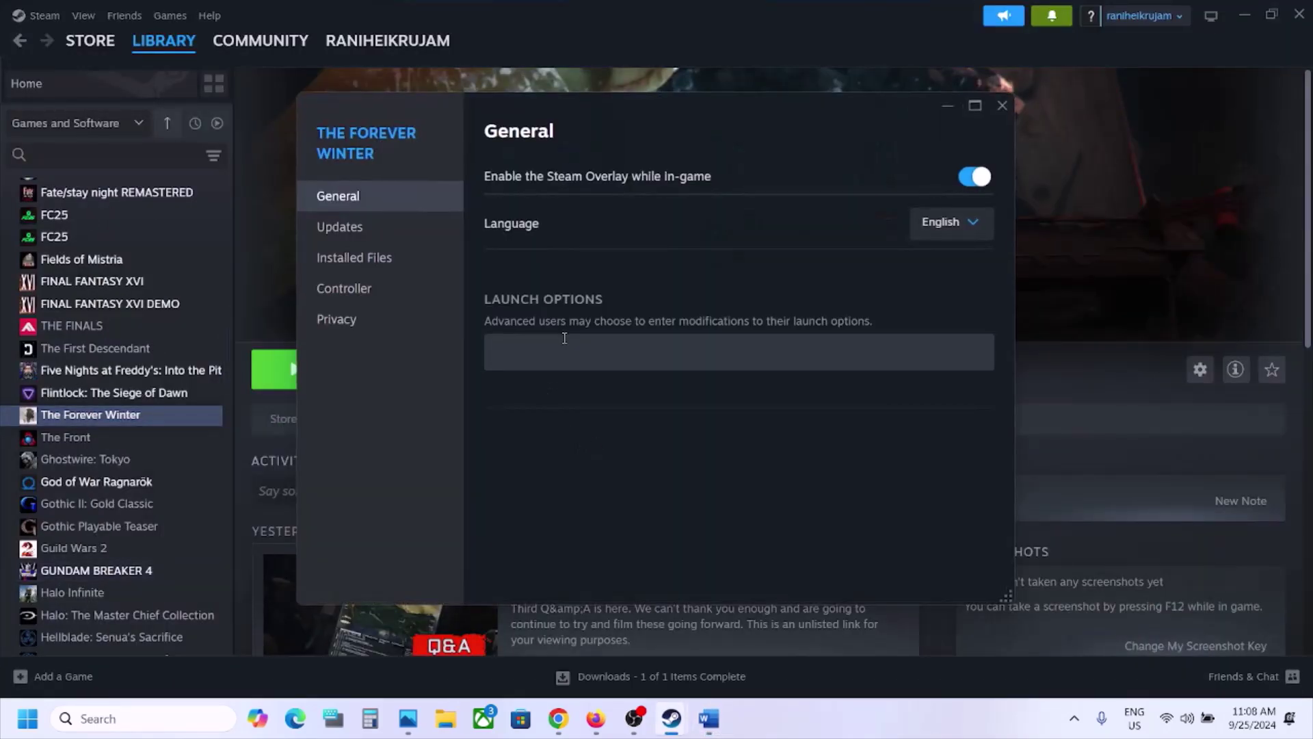
pyautogui.click(563, 337)
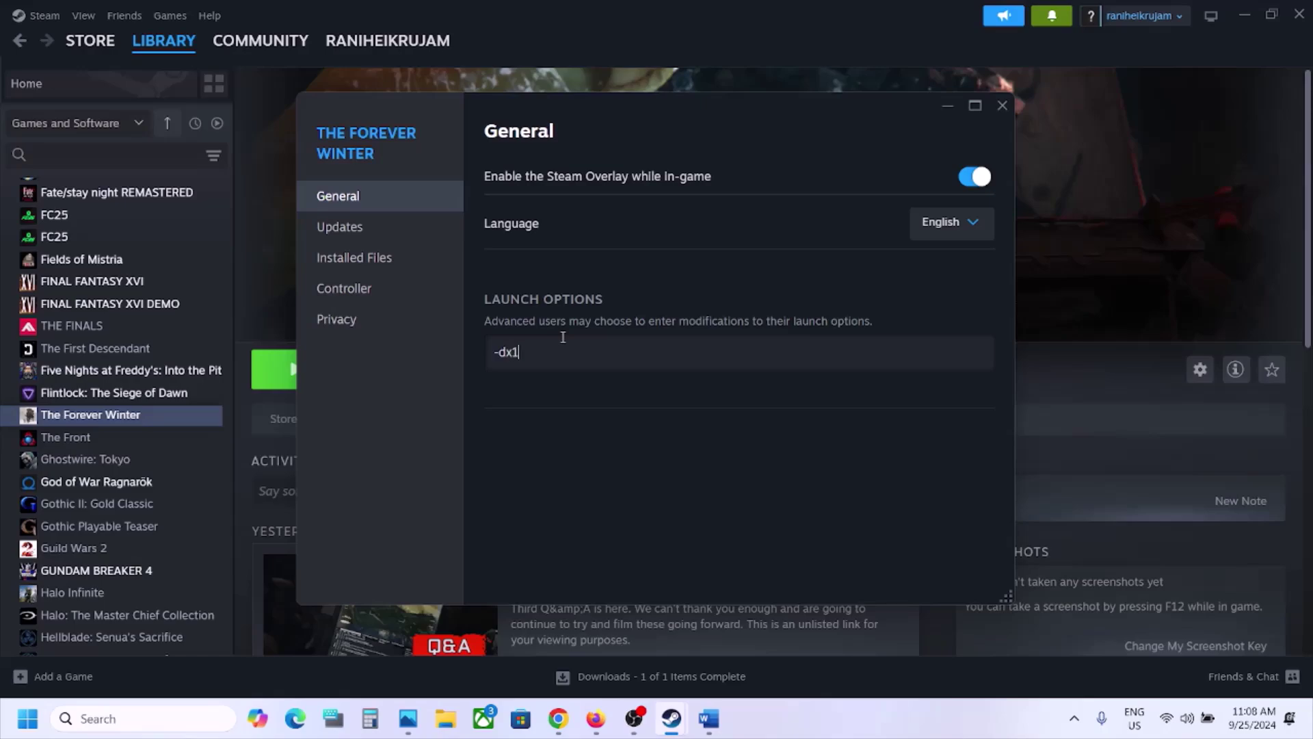
pyautogui.click(1003, 107)
# Reopen The Forever Winter's properties and replace the launch option with -d3d11
pyautogui.rightClick(159, 416)
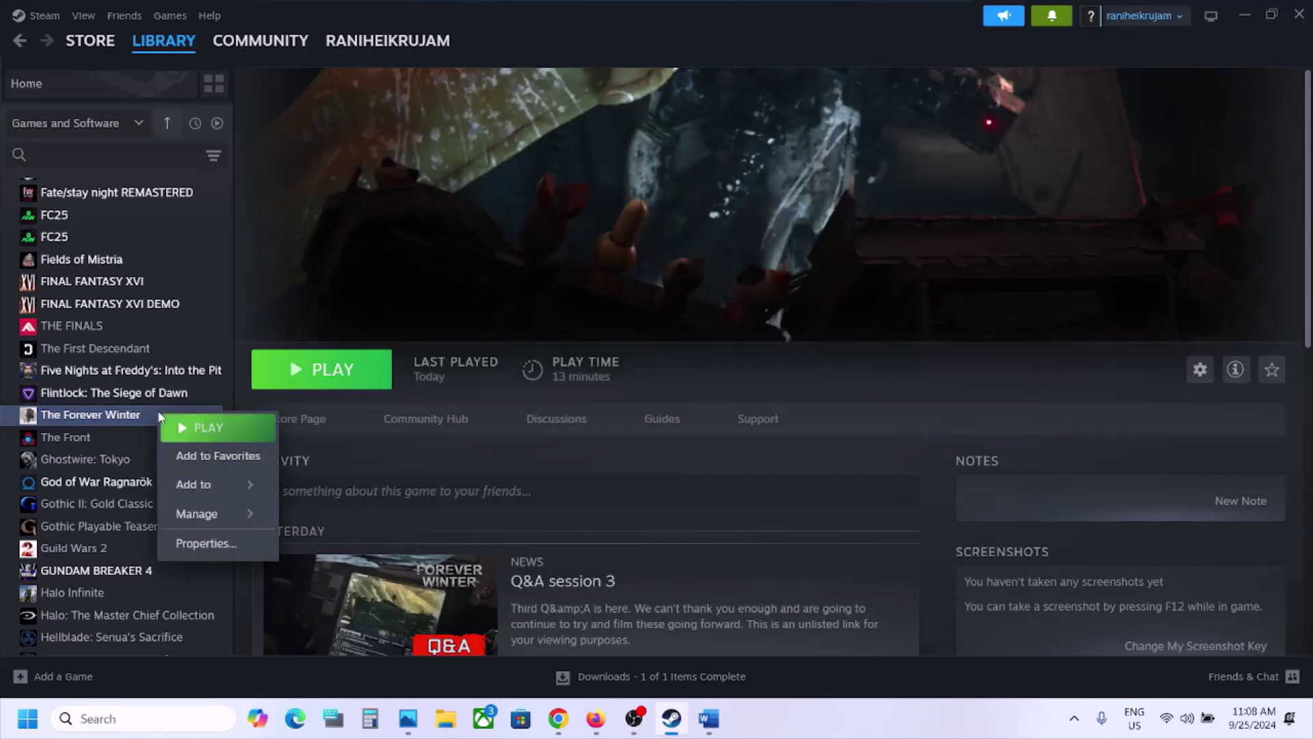
pyautogui.click(194, 544)
pyautogui.click(566, 353)
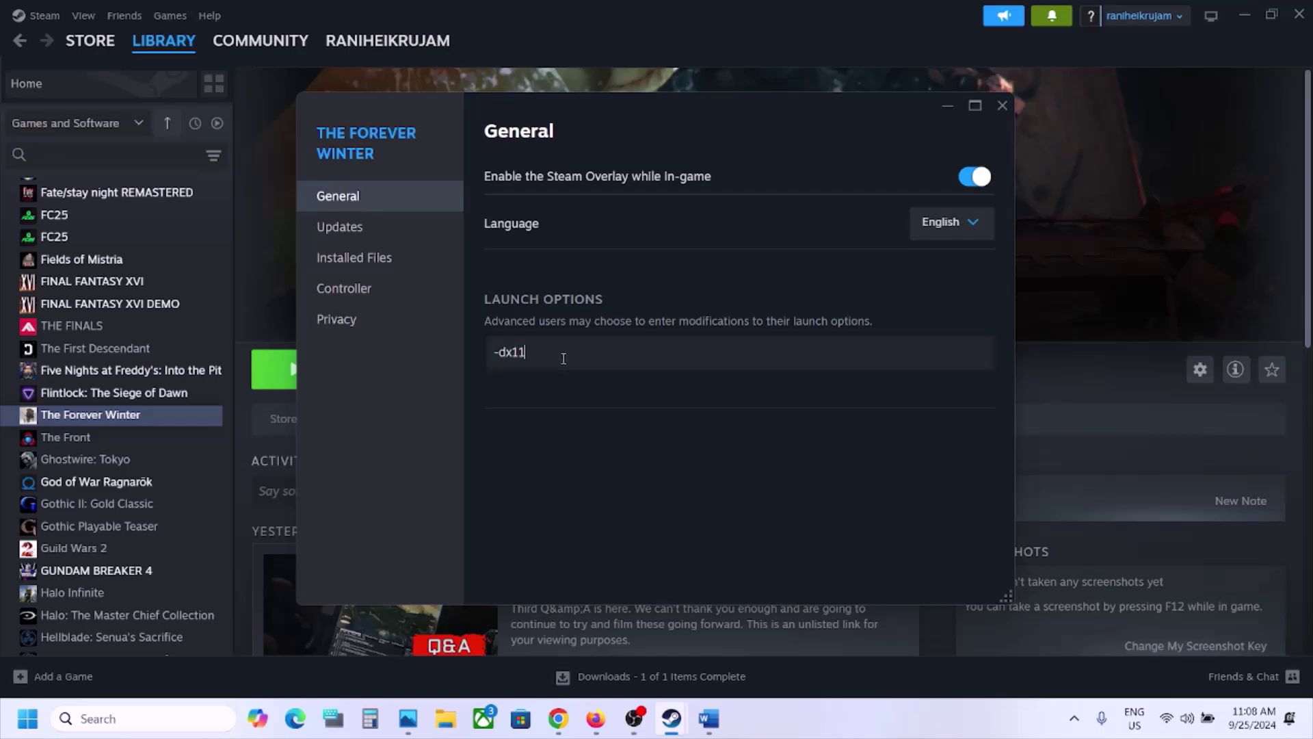
pyautogui.hotkey('ctrl', 'a')
pyautogui.write('-d3d11')
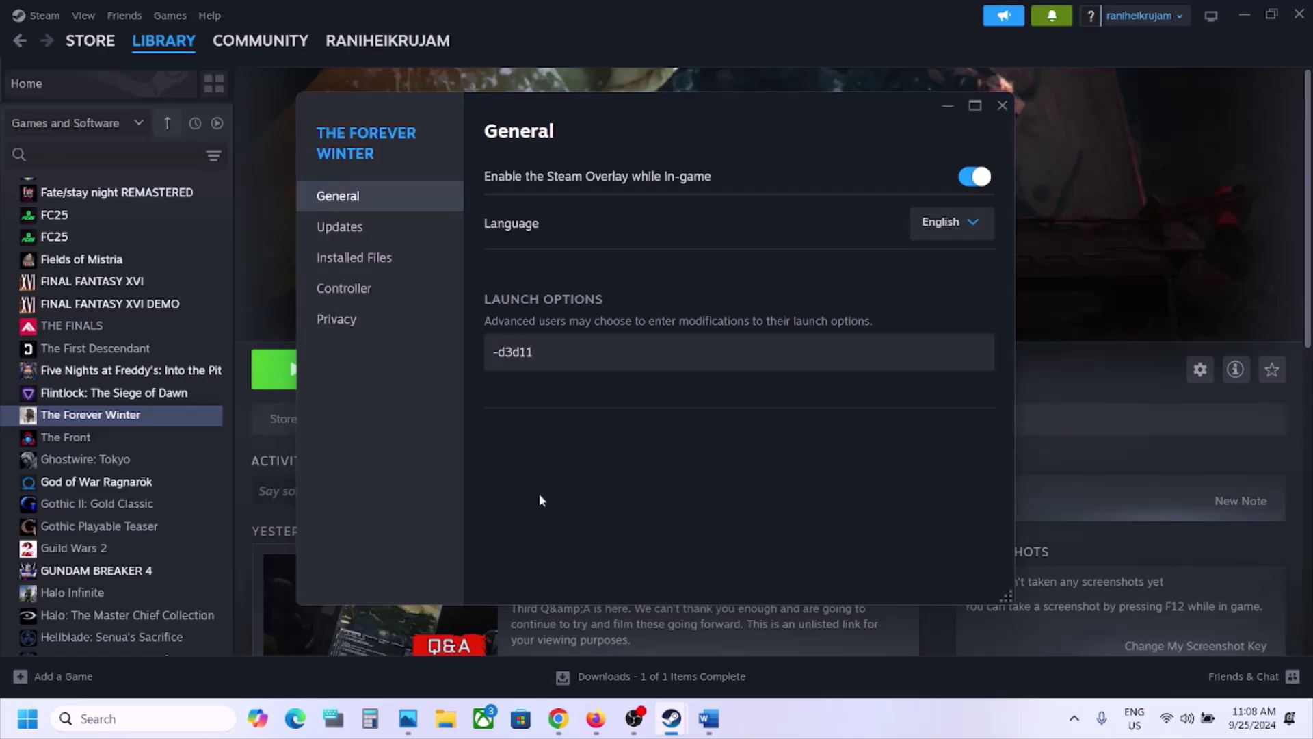
# Try -dx12 and -d3d12 in turn as the game's launch option
pyautogui.hotkey('ctrl', 'a')
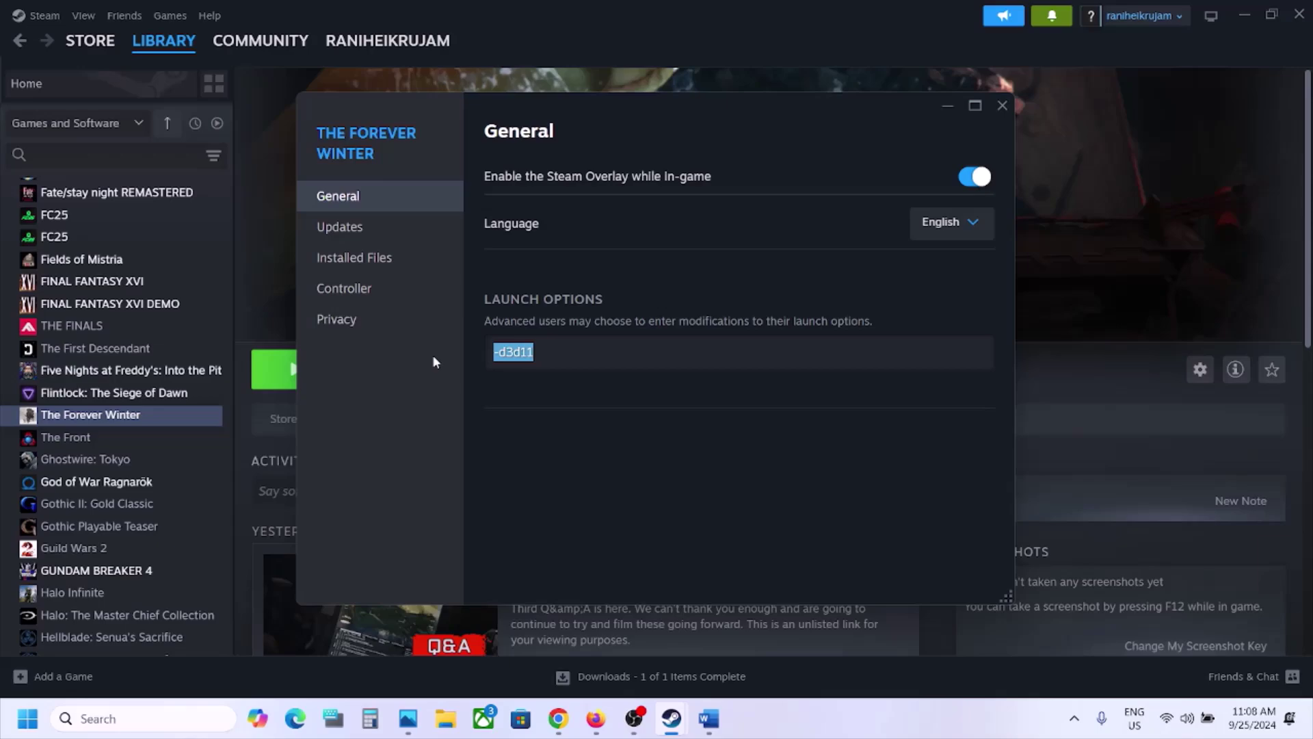
pyautogui.write('-dx12')
pyautogui.hotkey('ctrl', 'a')
pyautogui.write('-d3d12')
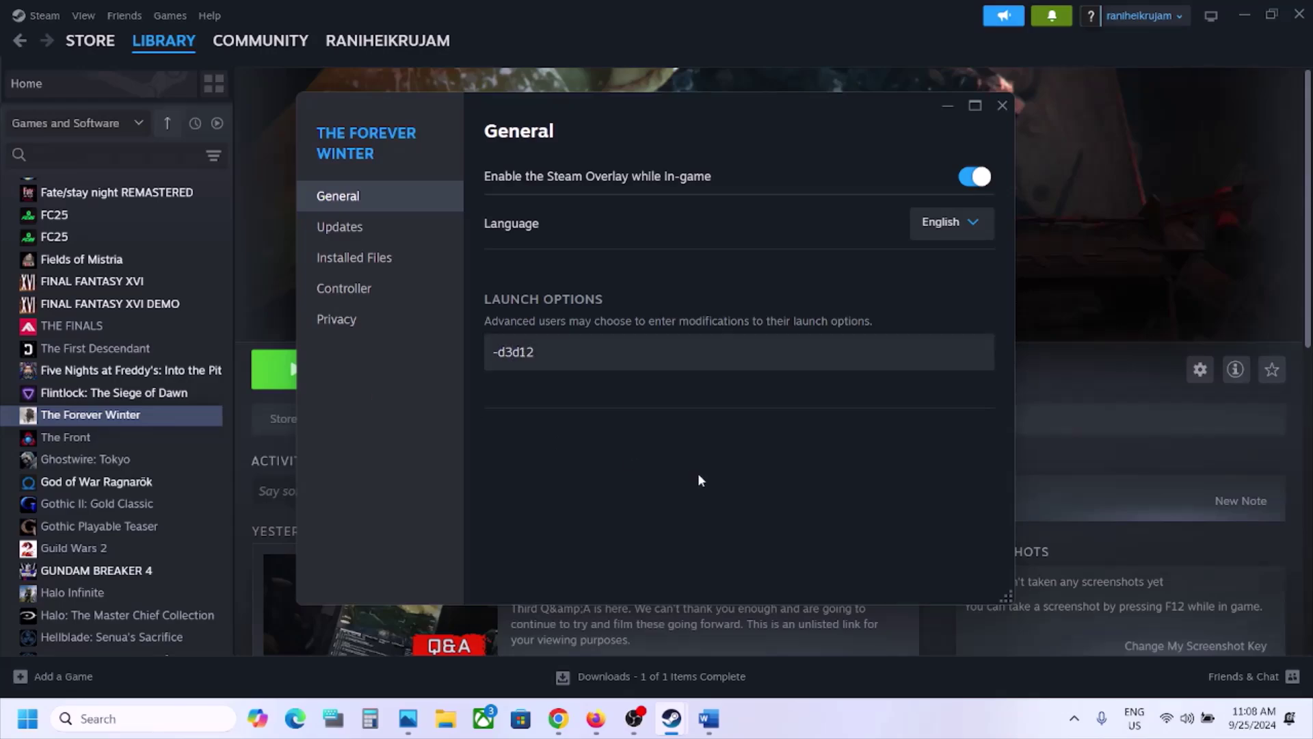
# Clear the launch options of The Forever Winter and close its properties
pyautogui.hotkey('ctrl', 'a')
pyautogui.press('BackSpace')
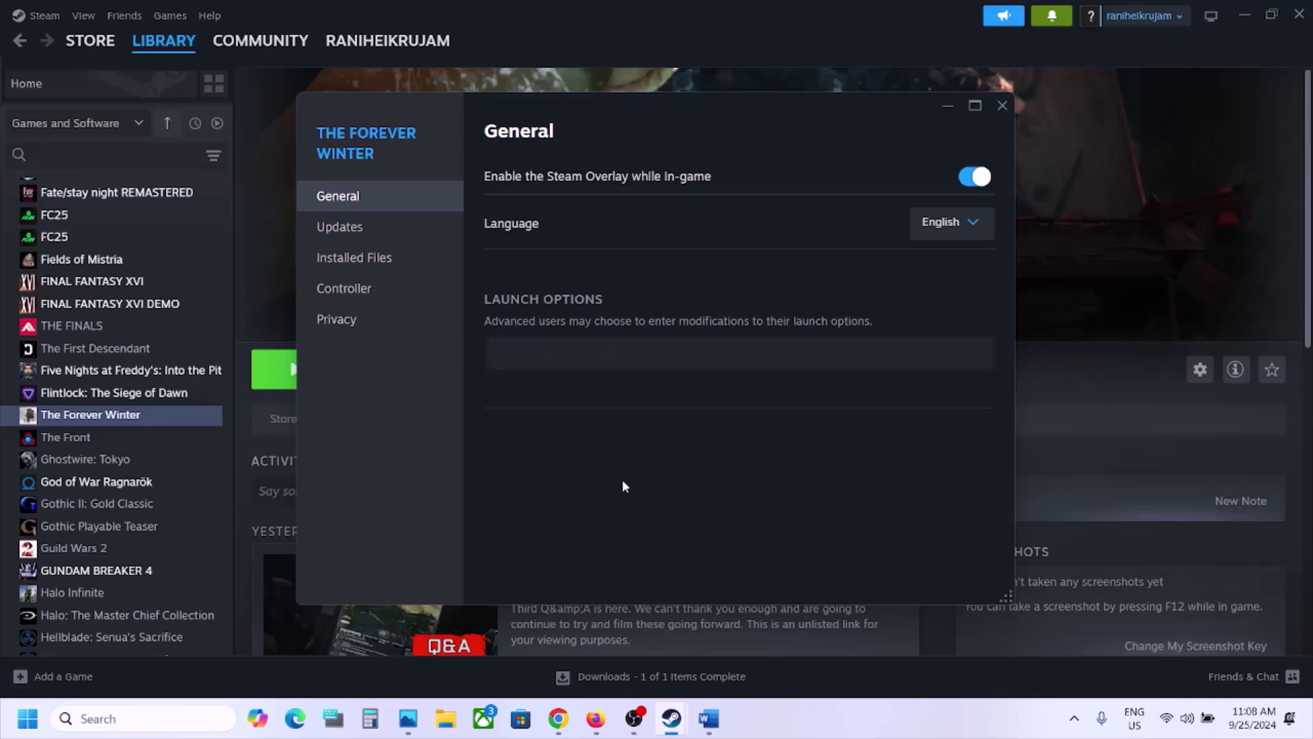
pyautogui.click(1003, 105)
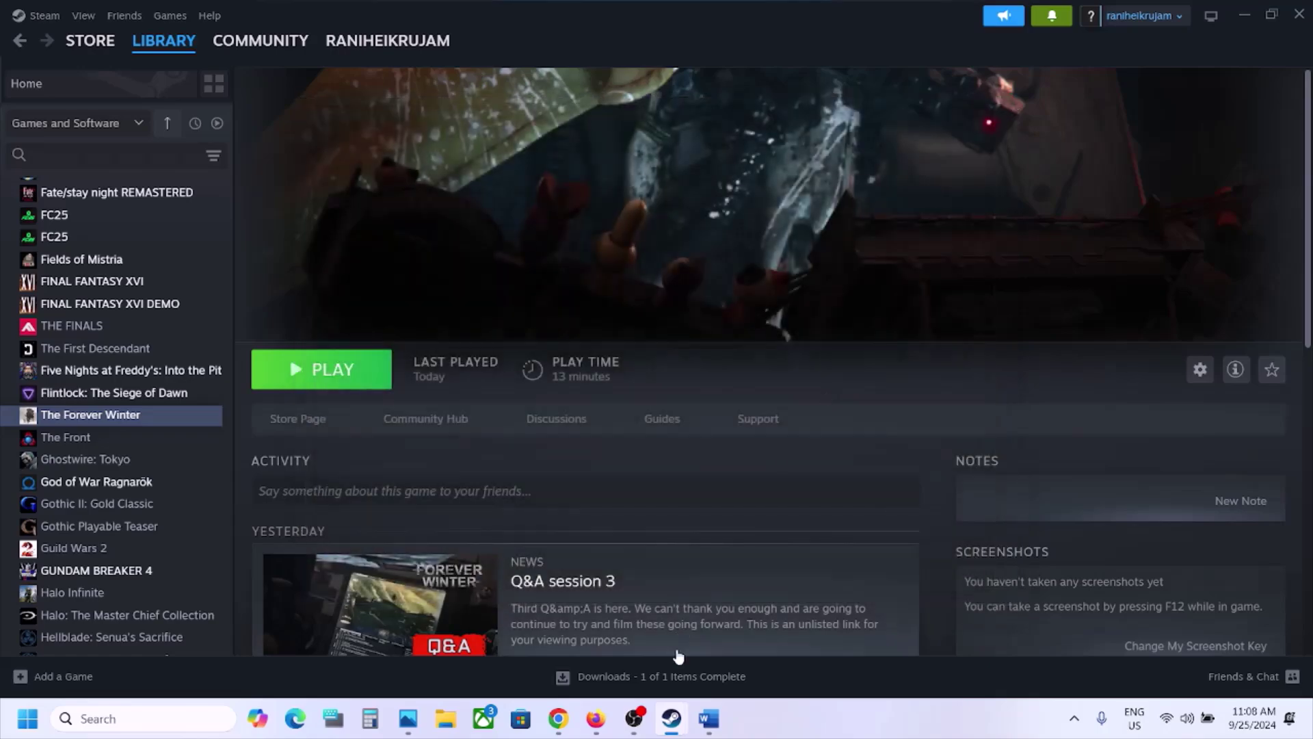
# Switch to the Word document, find Step 4 on graphics drivers, and select its NVIDIA driver download link
pyautogui.click(708, 719)
pyautogui.scroll(-6, 648, 448)
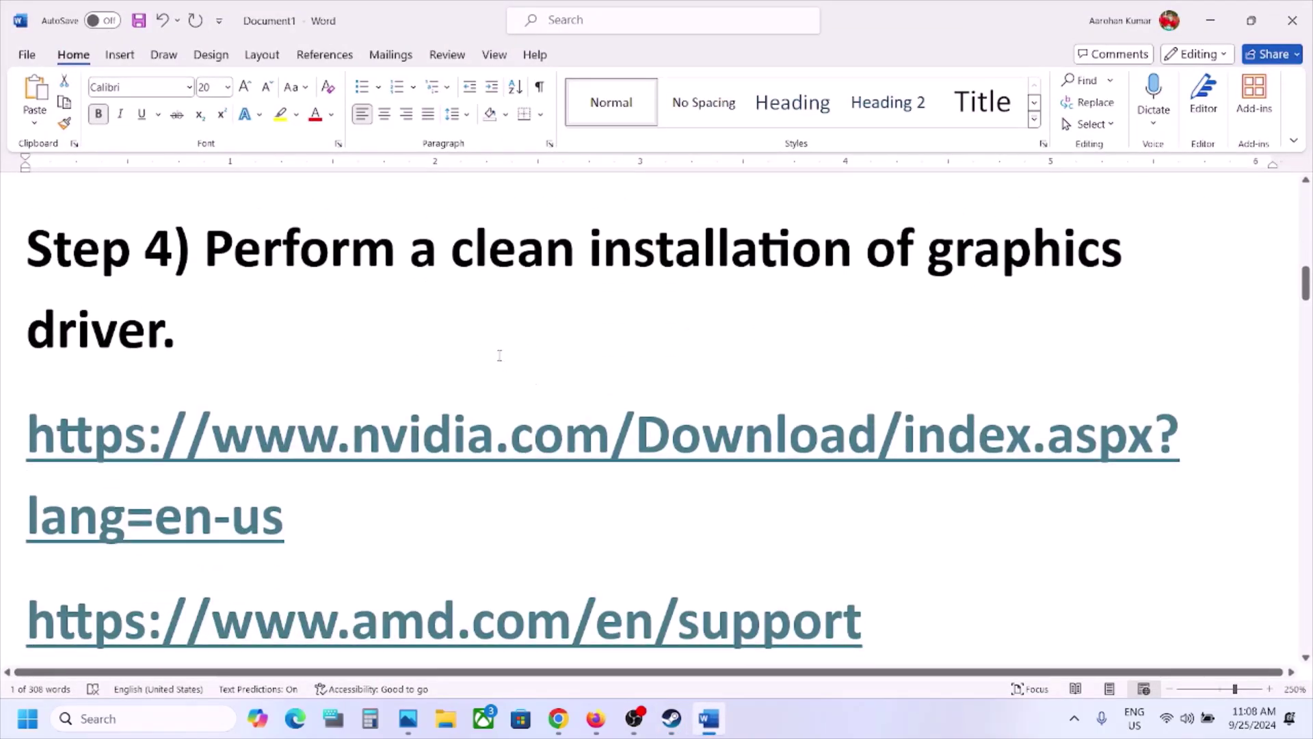
pyautogui.tripleClick(322, 512)
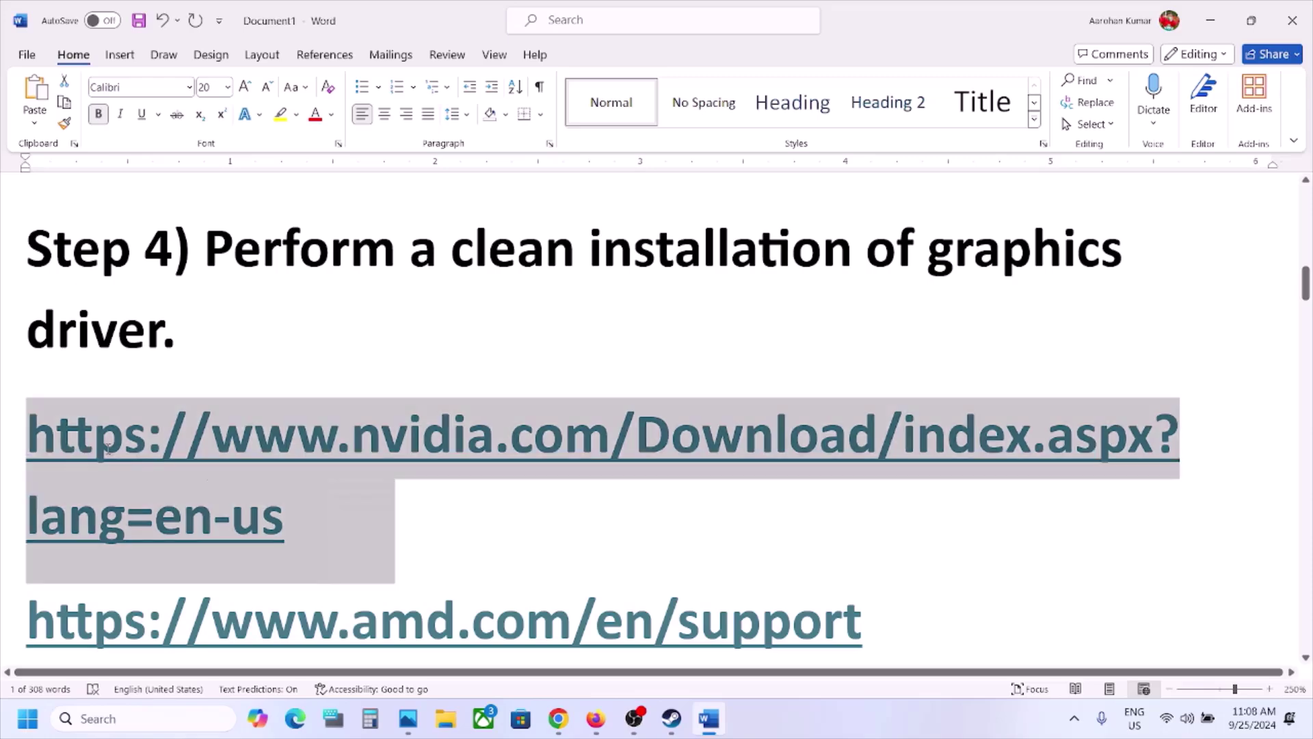
pyautogui.scroll(-2, 269, 440)
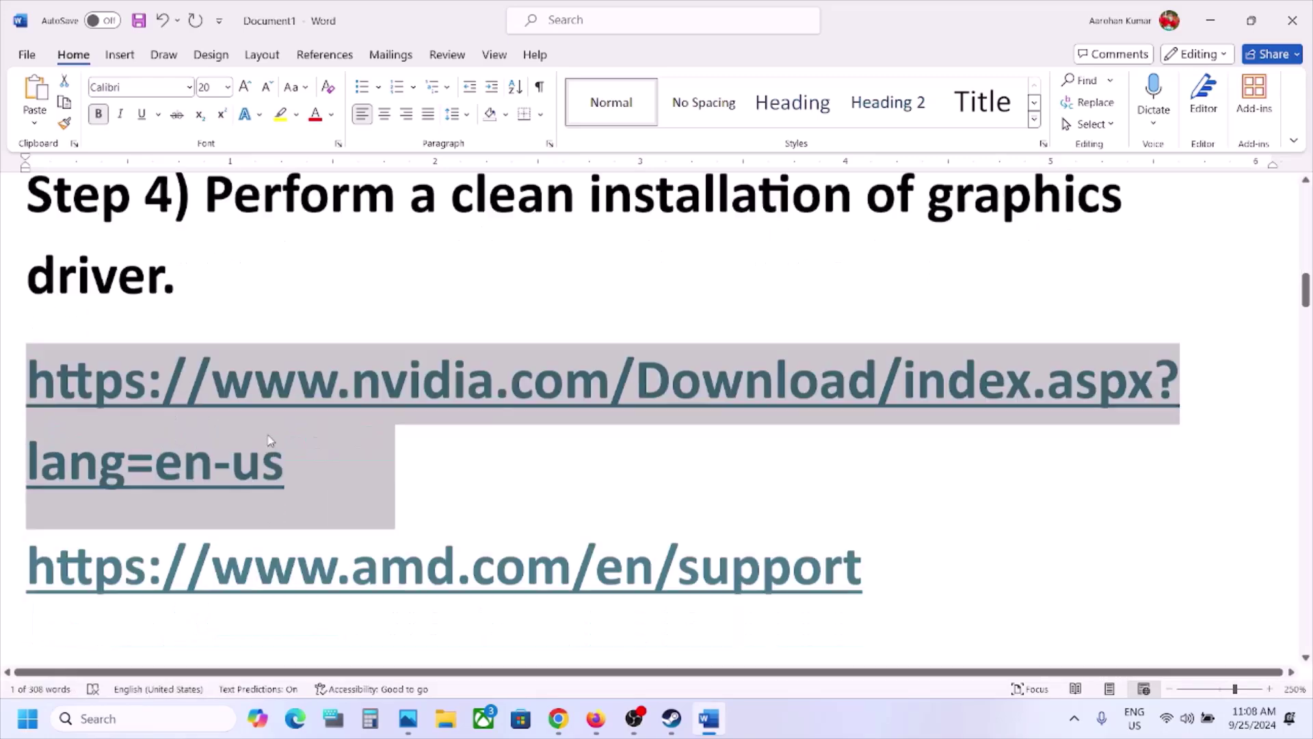
pyautogui.moveTo(233, 495); pyautogui.dragTo(622, 510)
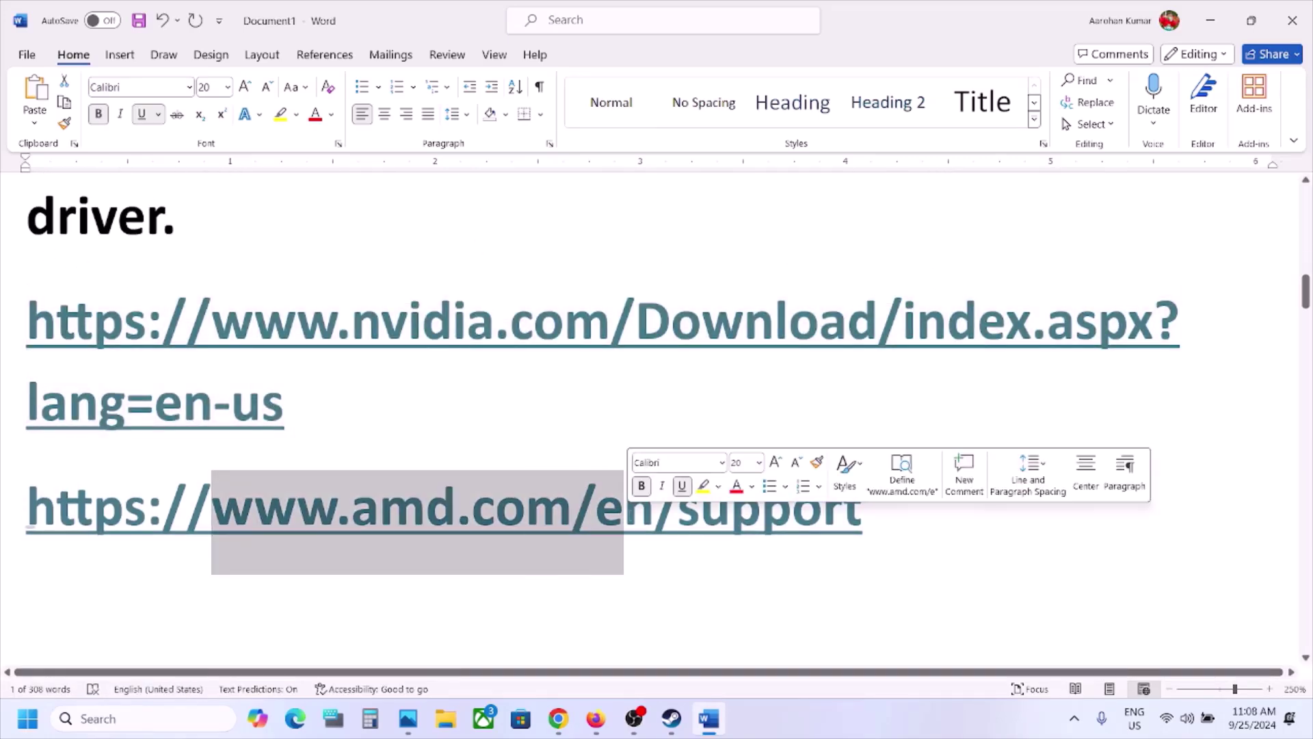
pyautogui.tripleClick(388, 404)
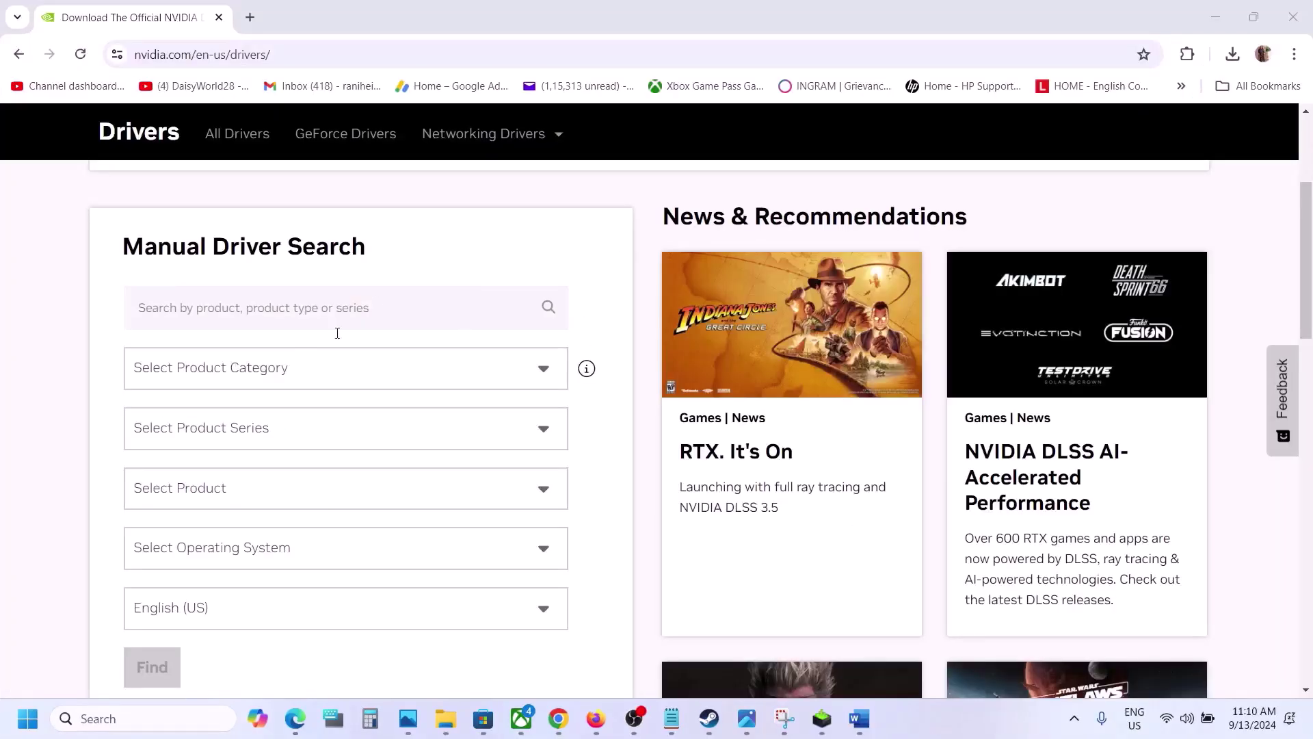
# In the manual driver search, choose GeForce, GeForce RTX 30 Series (Notebooks) and GeForce RTX 3050 Laptop GPU
pyautogui.click(274, 376)
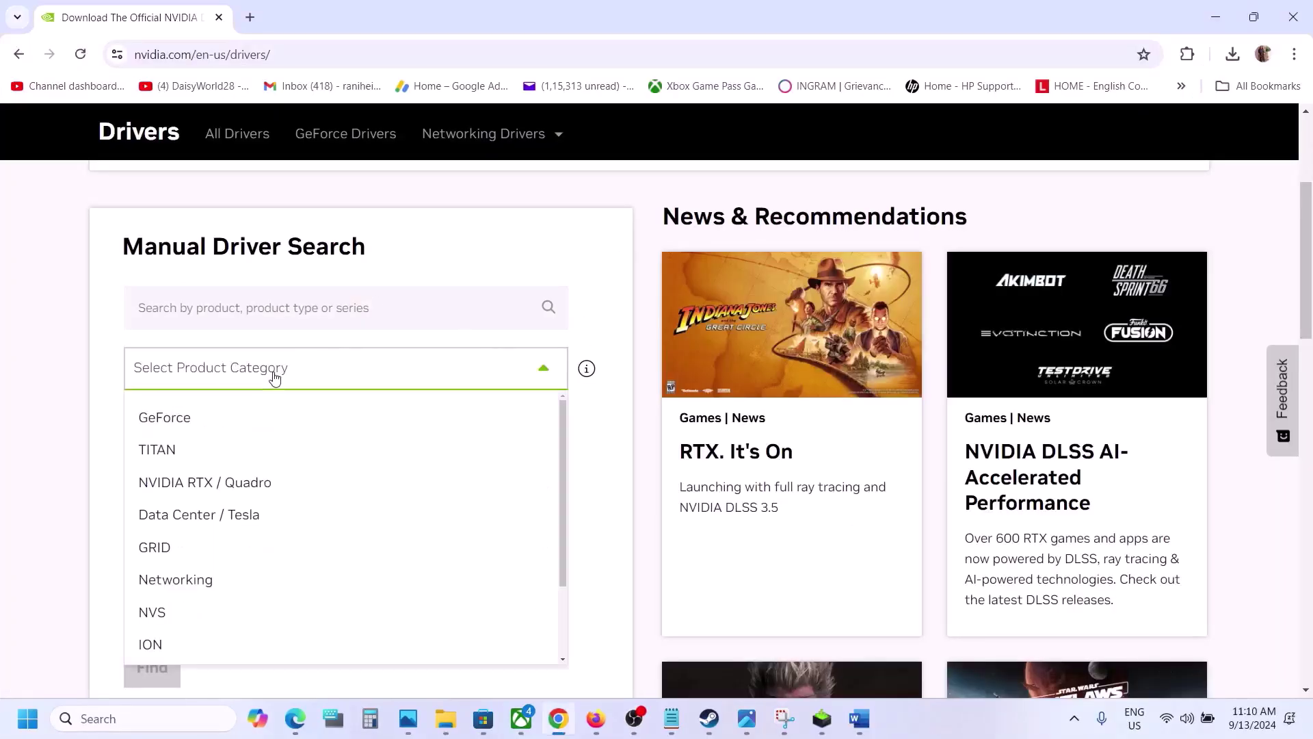
pyautogui.click(204, 429)
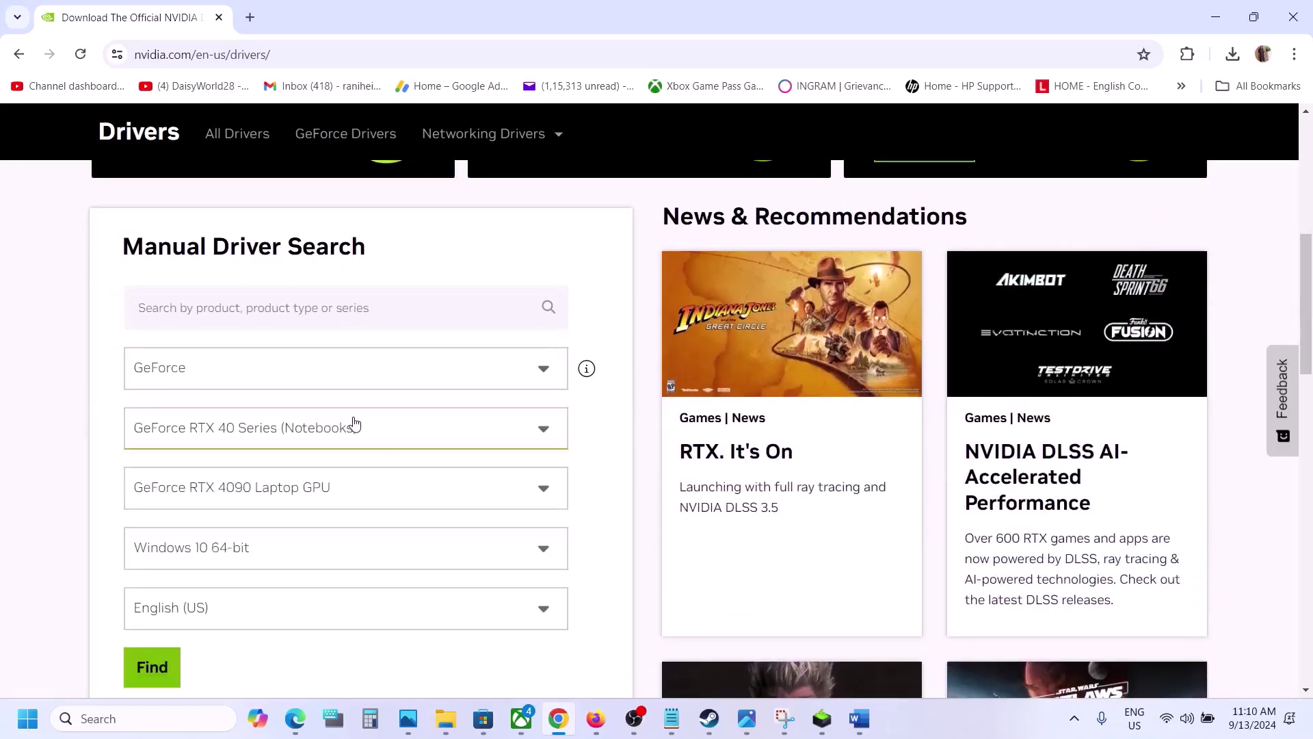
pyautogui.click(282, 430)
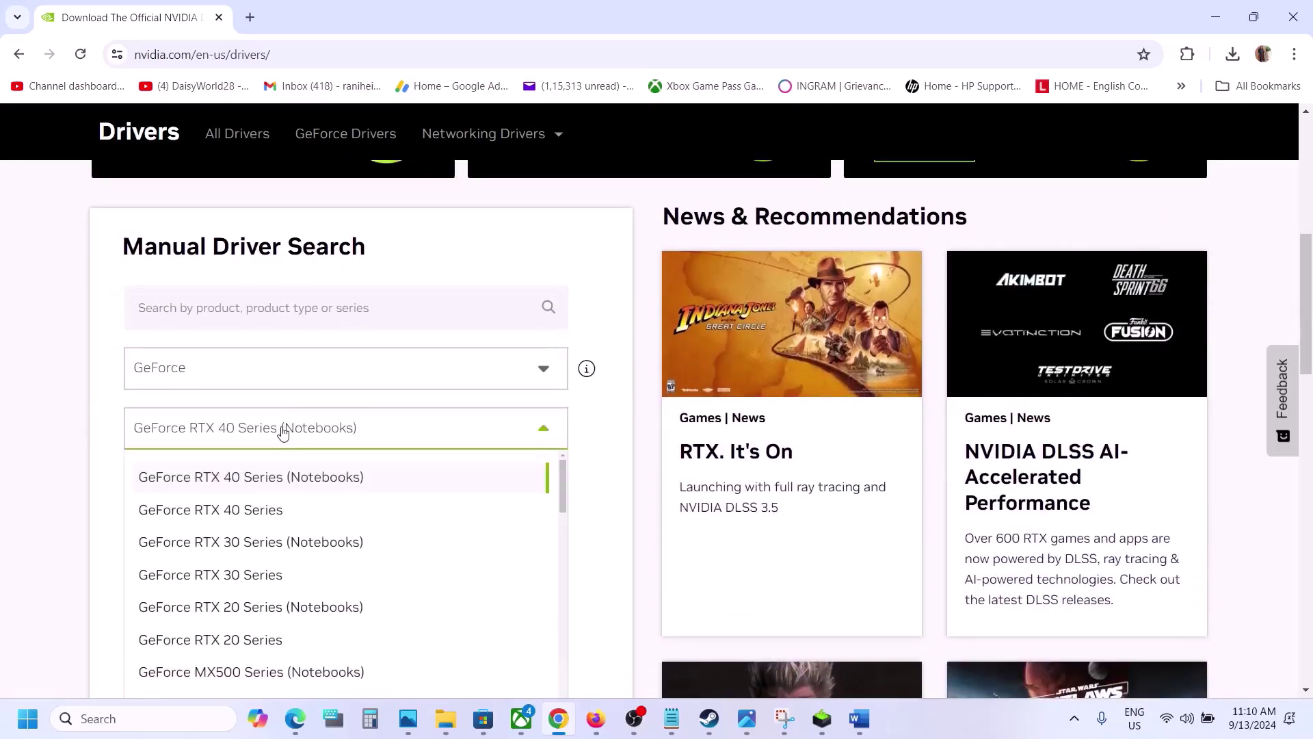
pyautogui.click(299, 544)
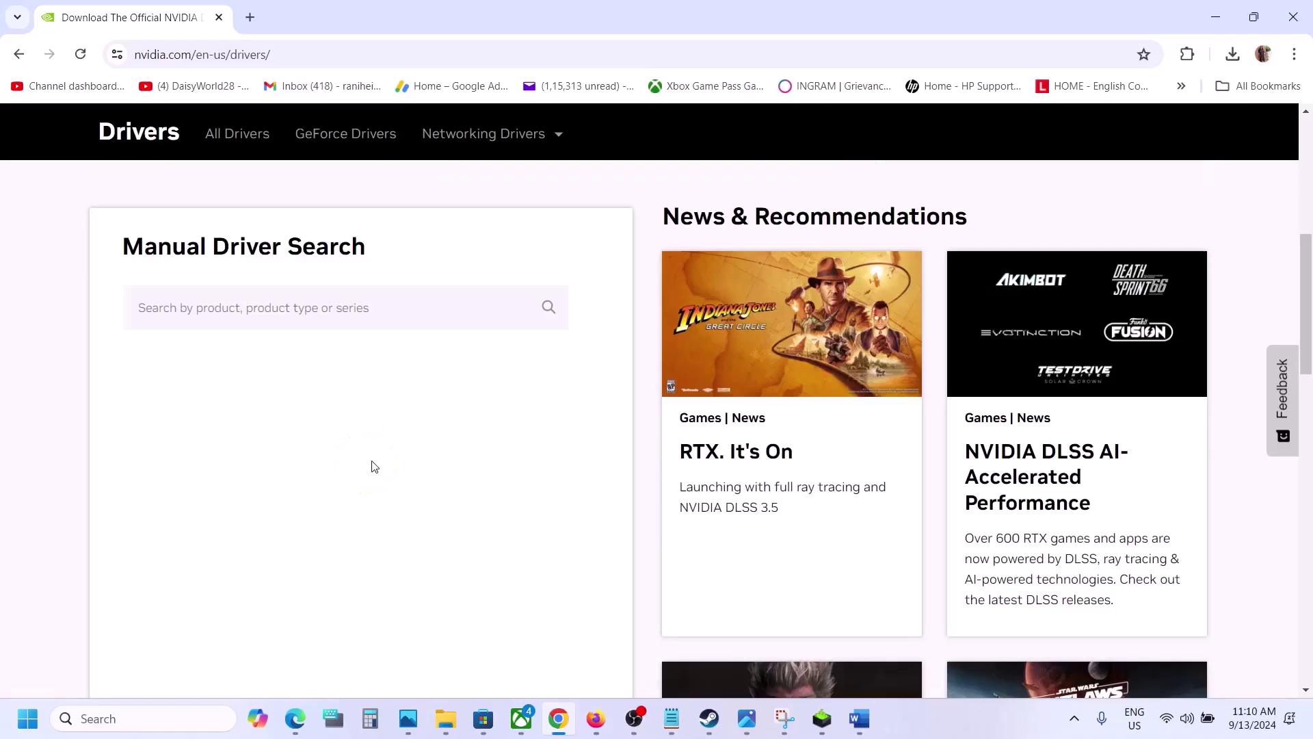
pyautogui.click(312, 489)
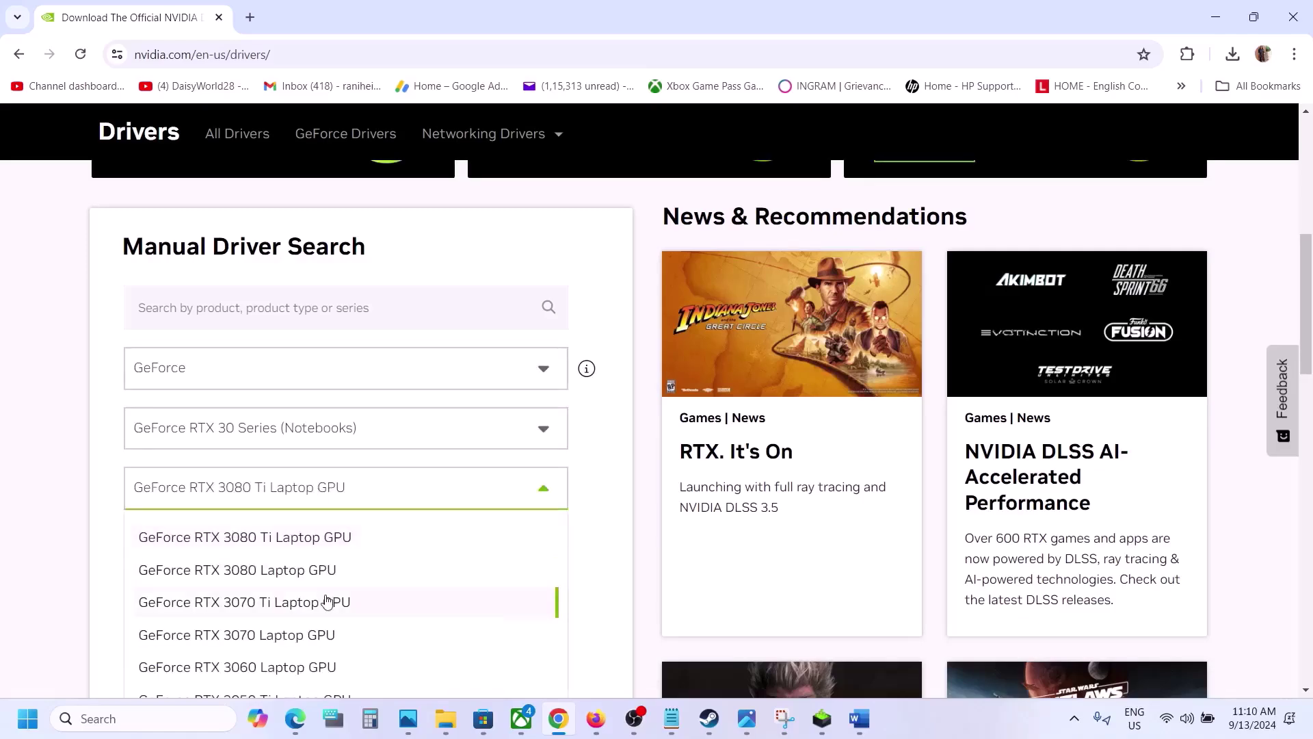
pyautogui.scroll(-3, 327, 600)
pyautogui.click(297, 531)
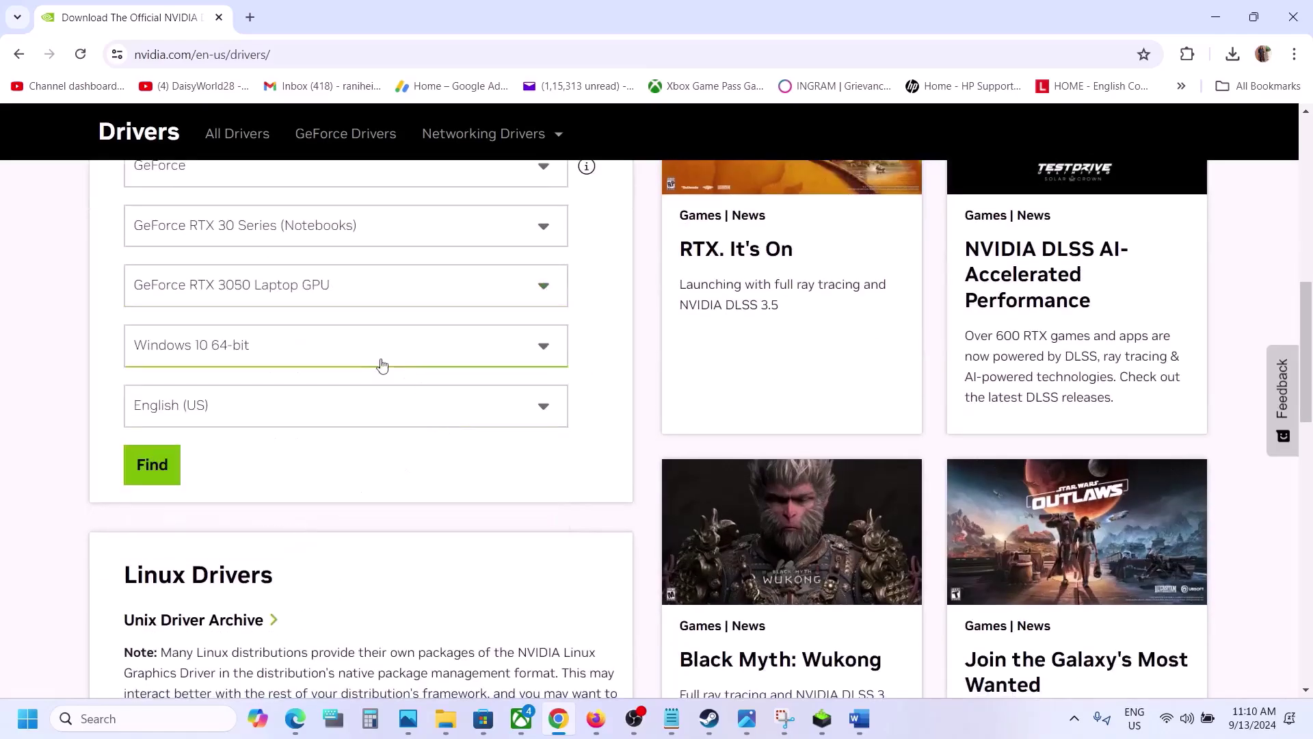
# Set the operating system to Windows 11 and run the driver search
pyautogui.click(344, 349)
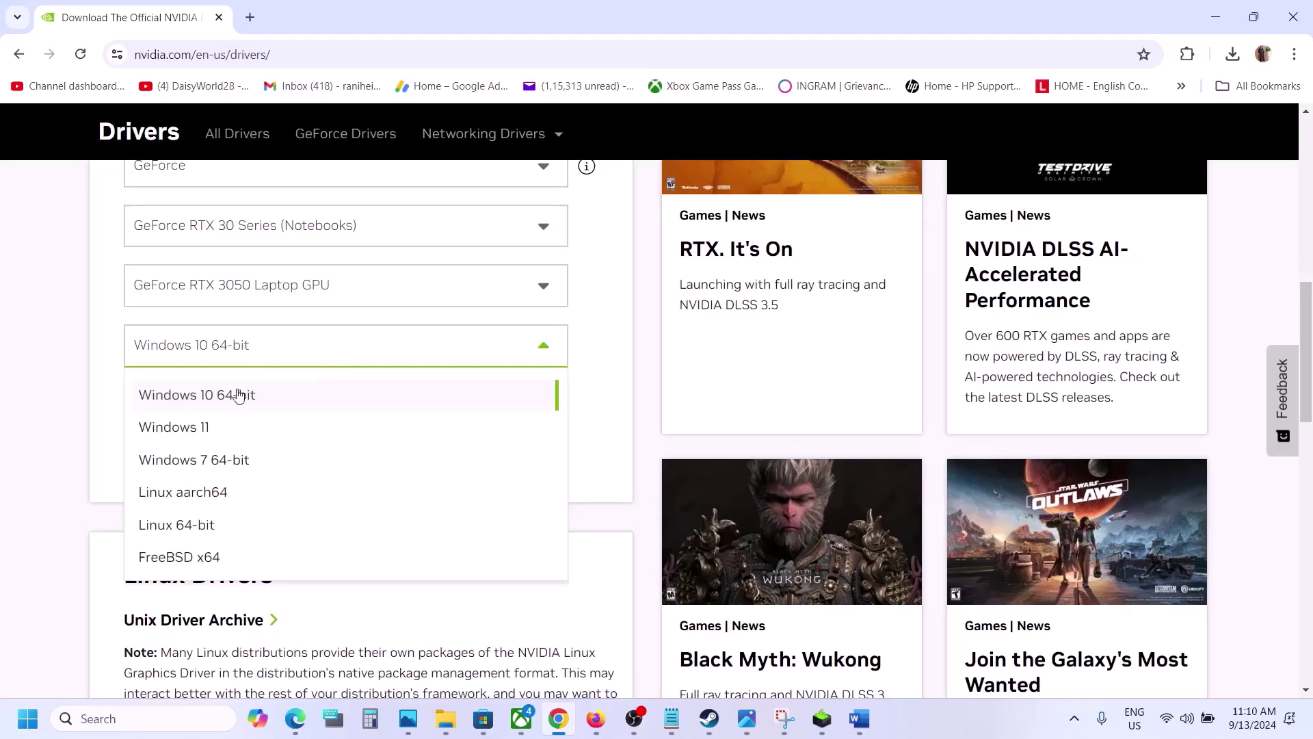
pyautogui.click(205, 428)
pyautogui.scroll(3, 264, 419)
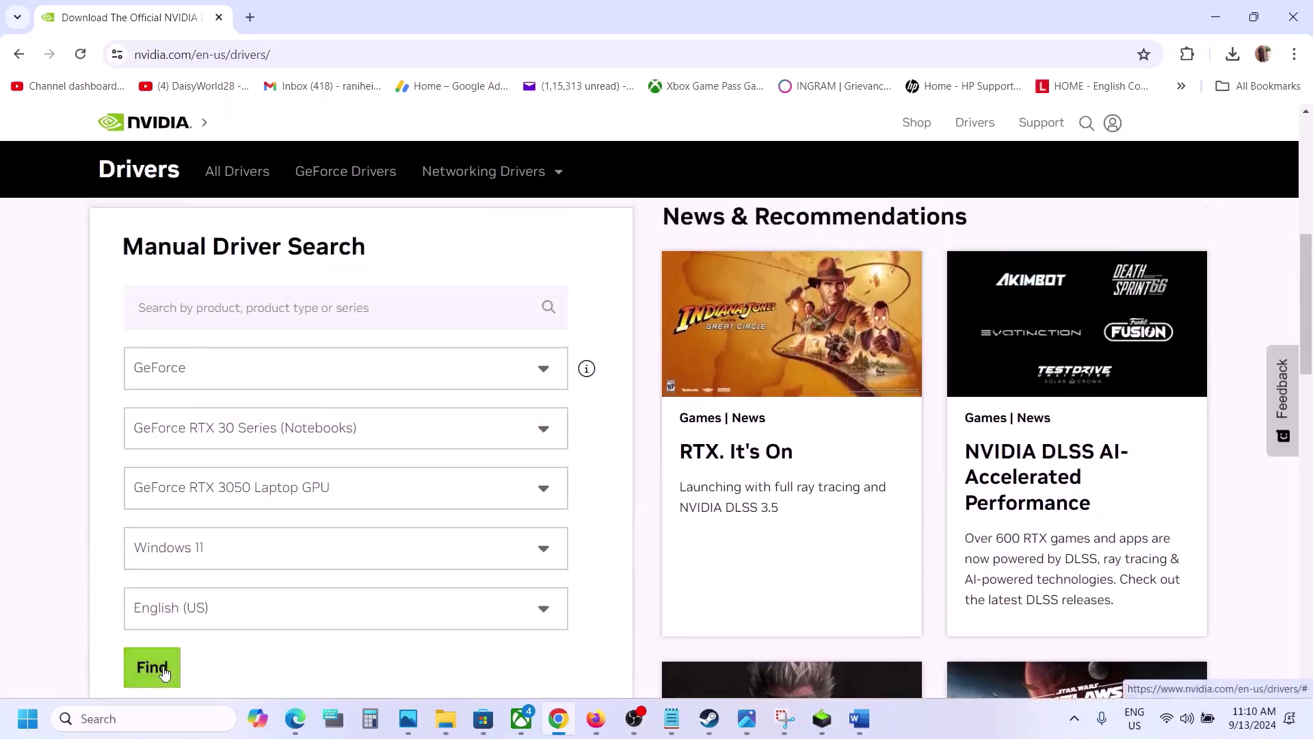
pyautogui.click(167, 670)
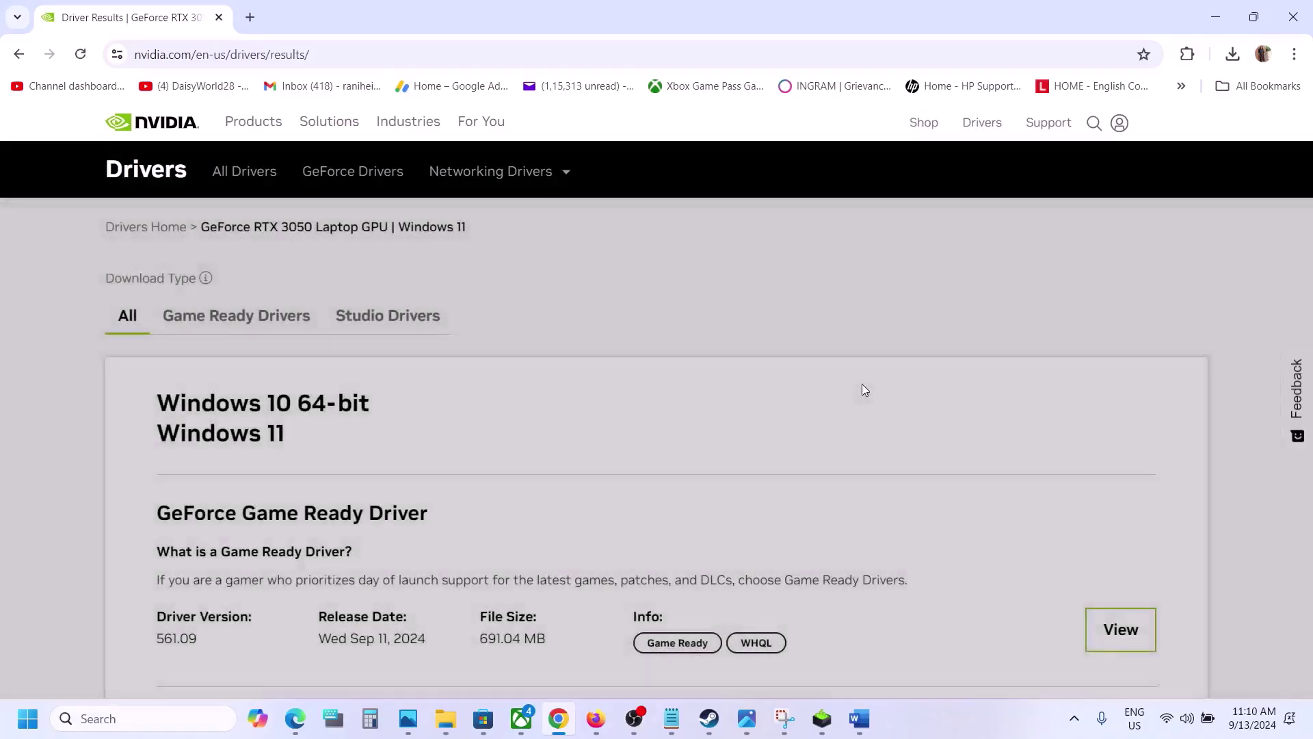
# Open the GeForce Game Ready Driver 561.09 details, start its download and check the download's progress
pyautogui.scroll(-2, 724, 424)
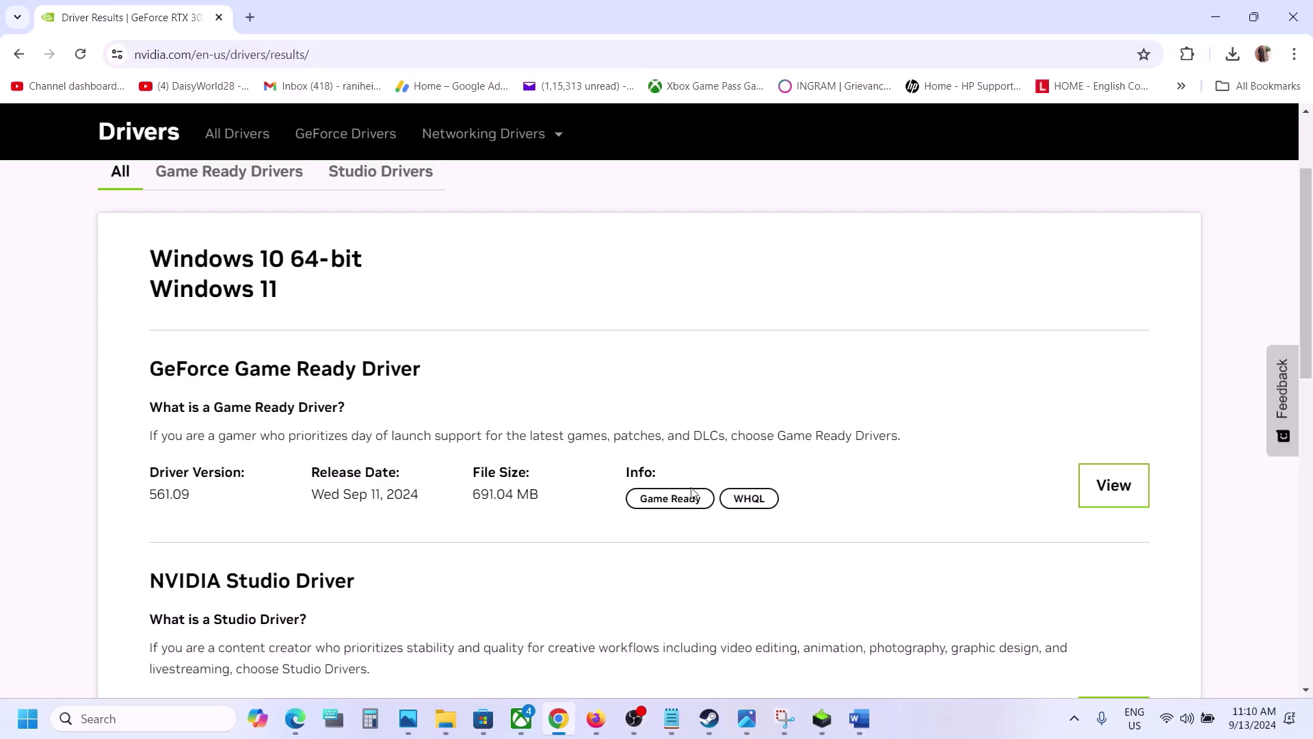
pyautogui.click(1116, 495)
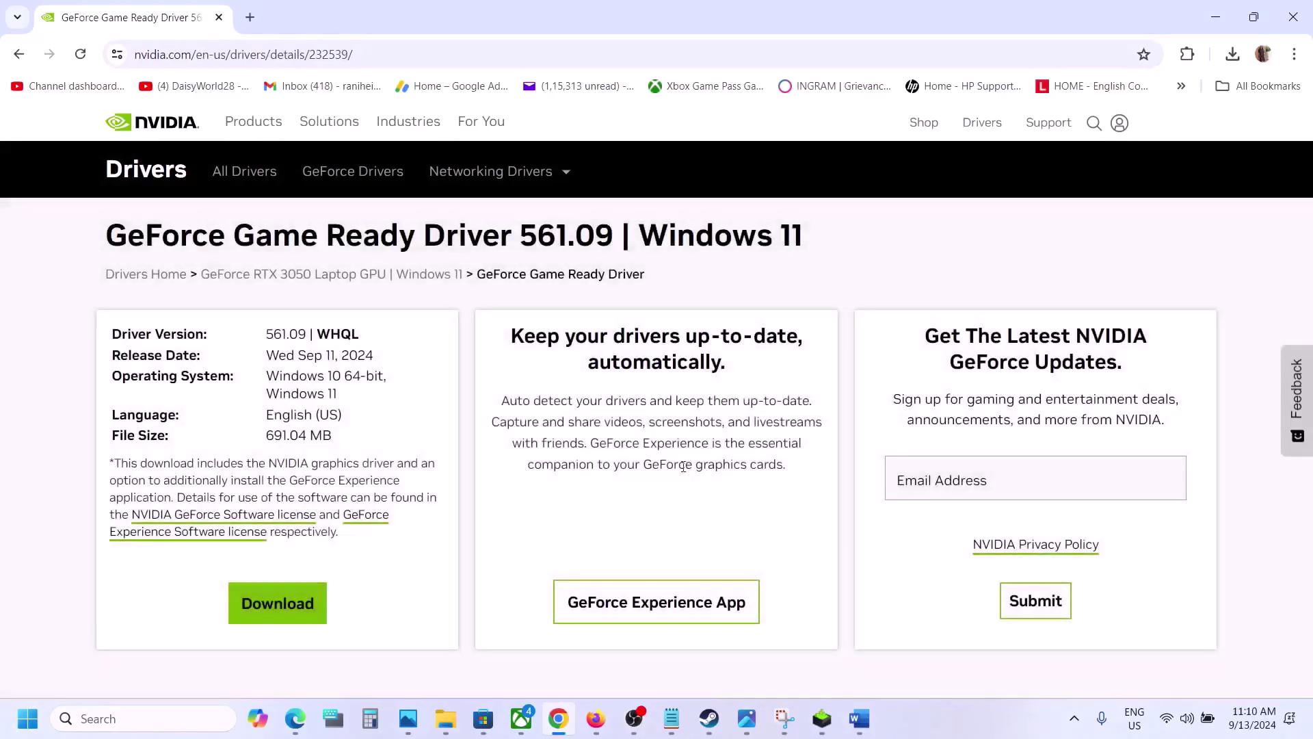
pyautogui.click(270, 606)
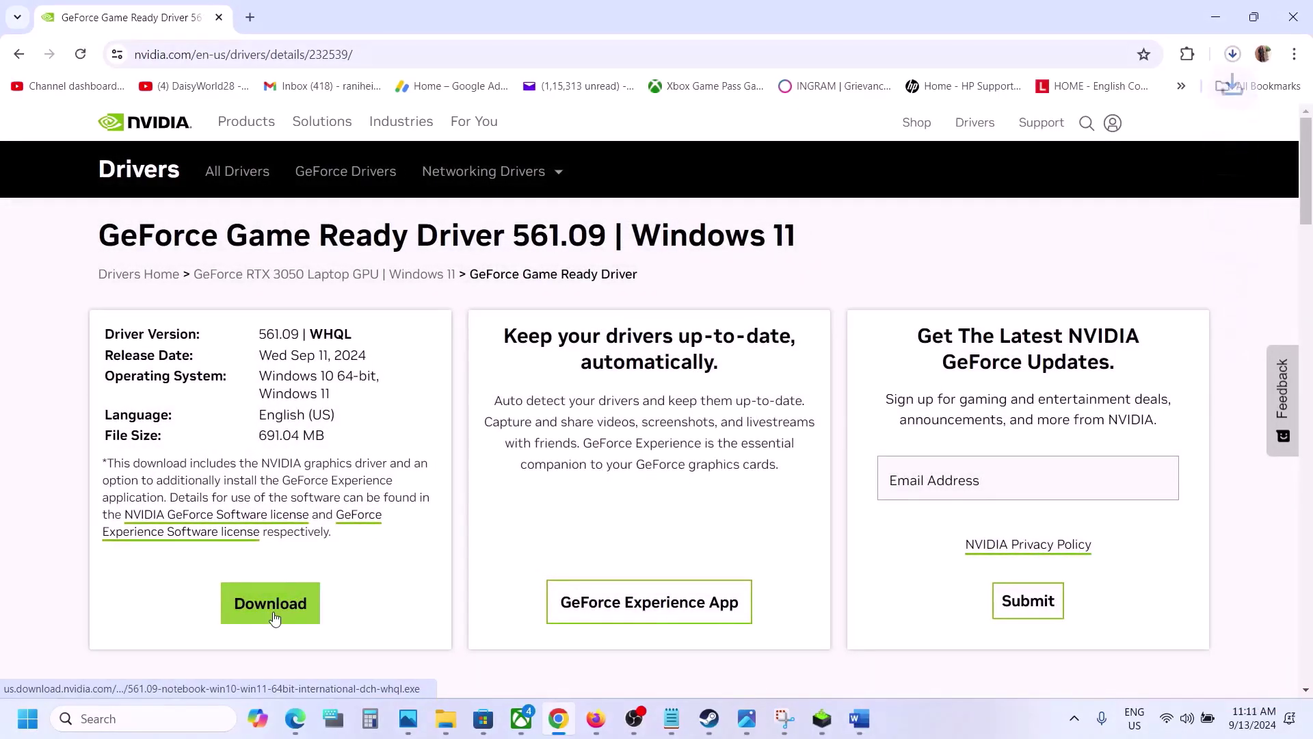
pyautogui.click(1234, 55)
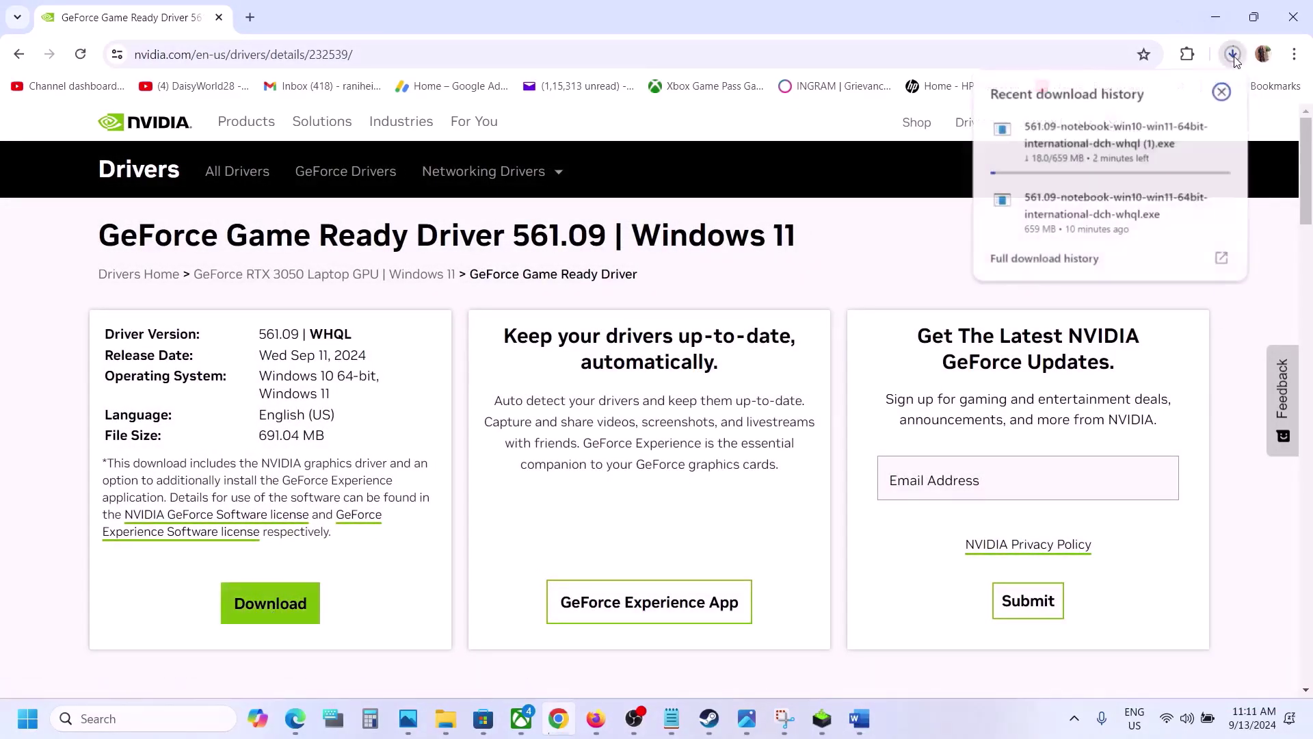
# In the NVIDIA installer, accept the license, choose Custom (Advanced) and start the installation with Perform a clean installation enabled
pyautogui.click(822, 718)
pyautogui.click(735, 512)
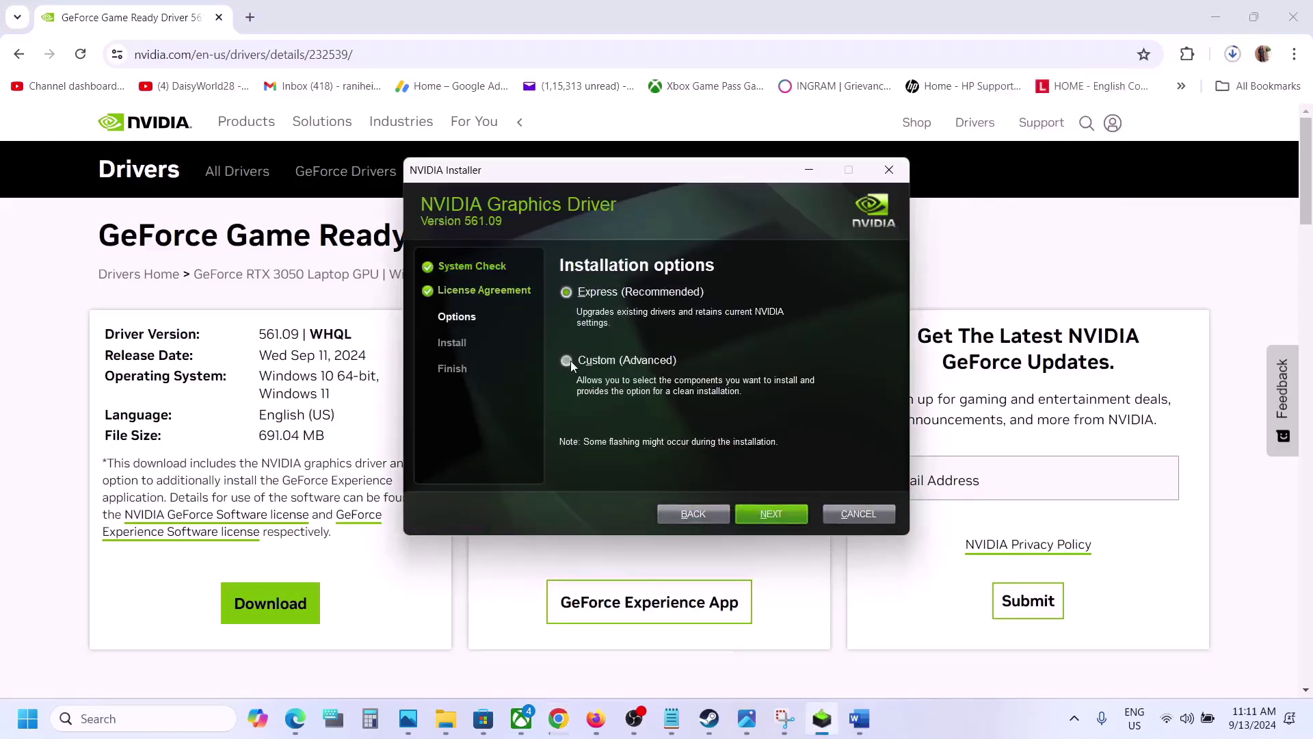
pyautogui.click(568, 360)
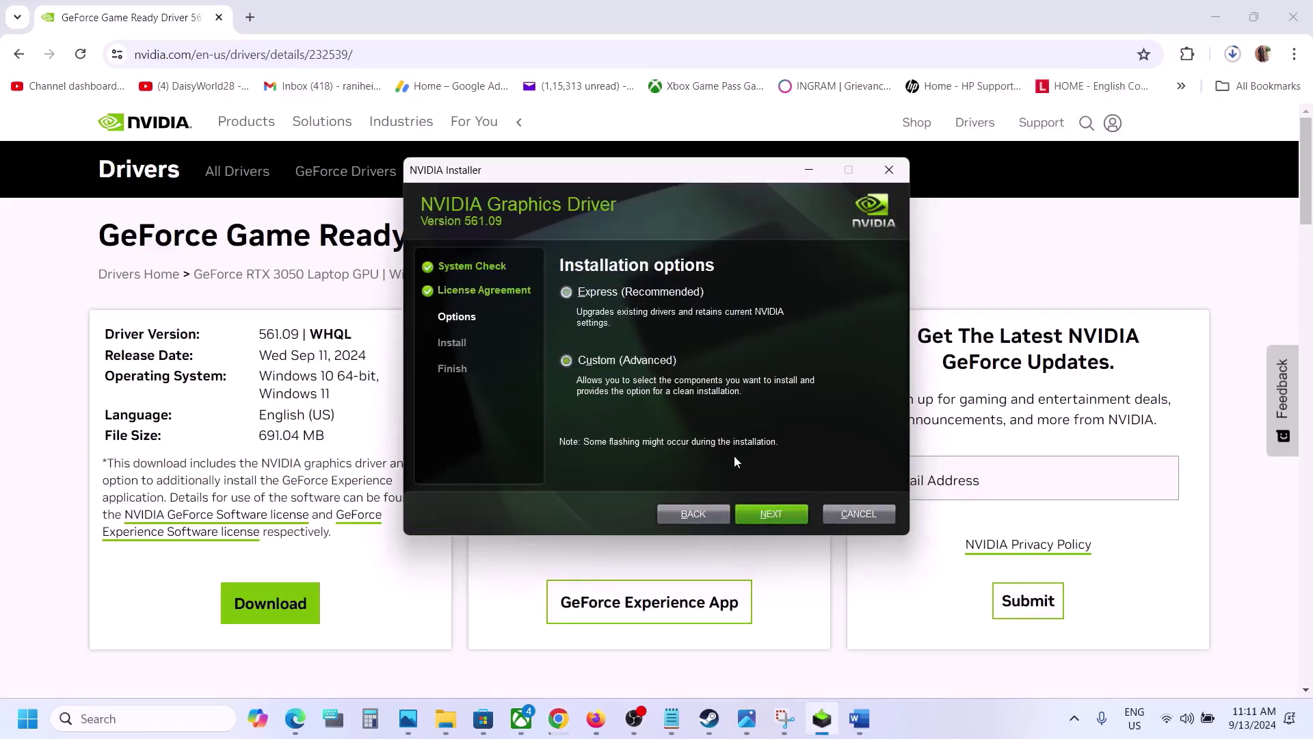
pyautogui.click(777, 516)
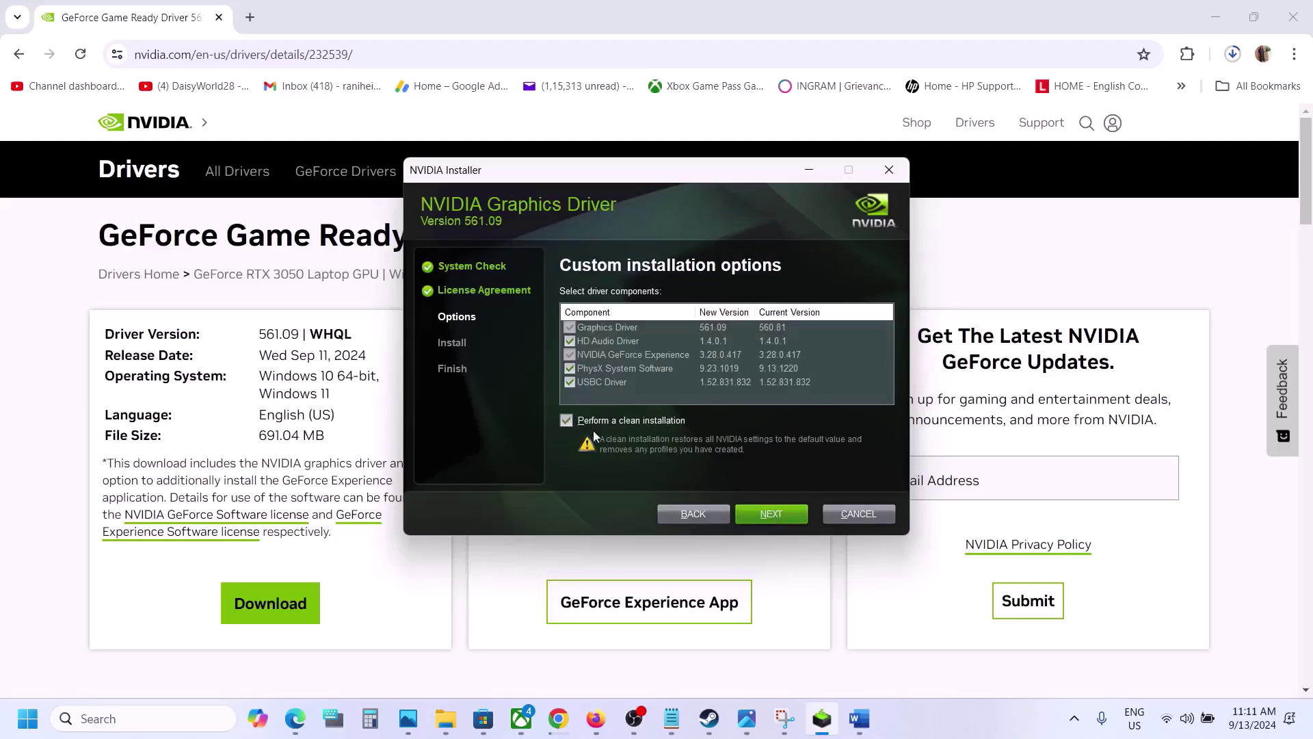
pyautogui.click(772, 514)
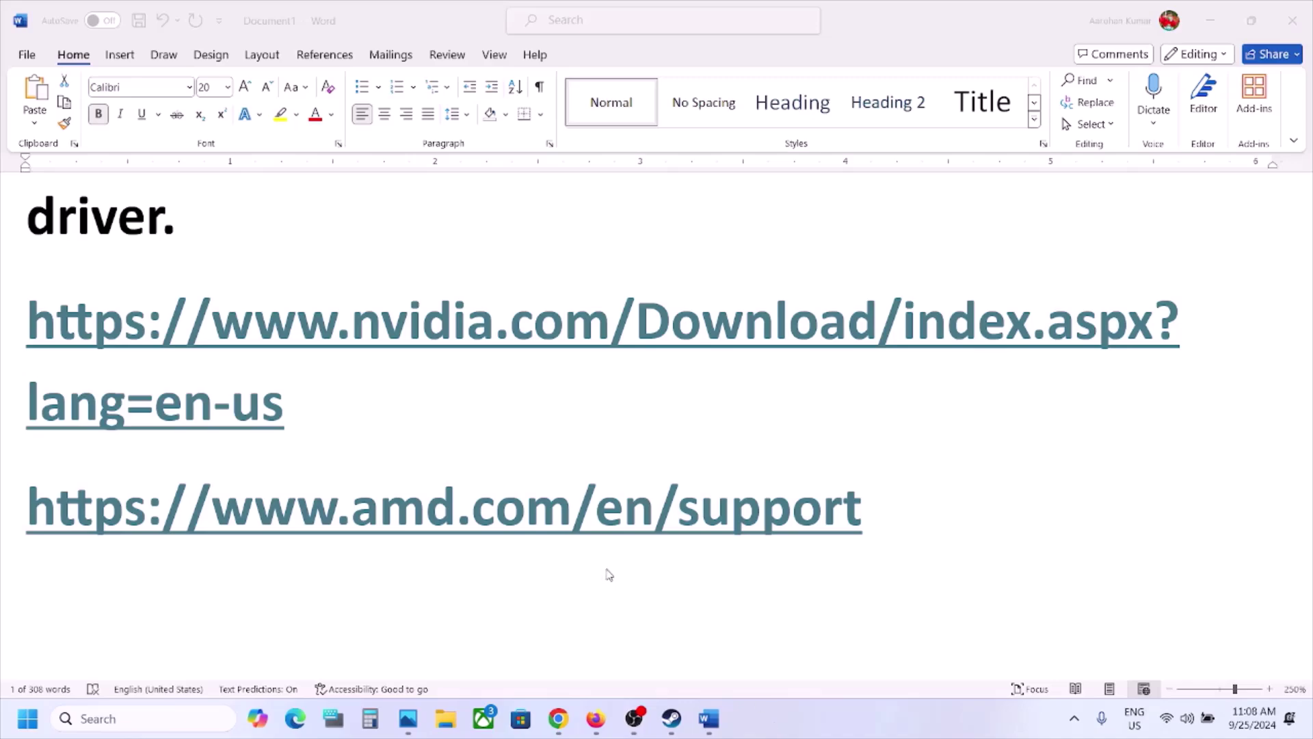
# Switch to the Word document, select the AMD support link, and copy the word "graphics" from the Step 5 heading
pyautogui.hotkey('alt', 'Tab')
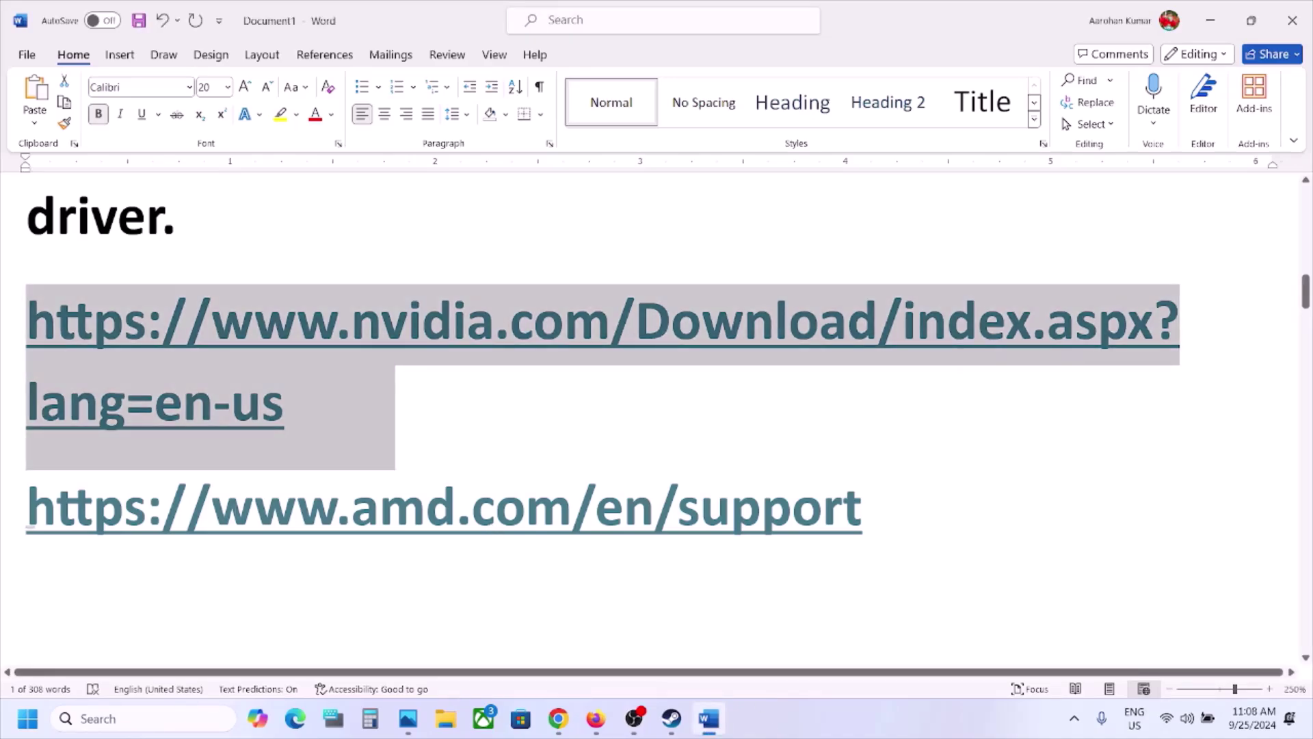
pyautogui.moveTo(211, 510); pyautogui.dragTo(864, 510)
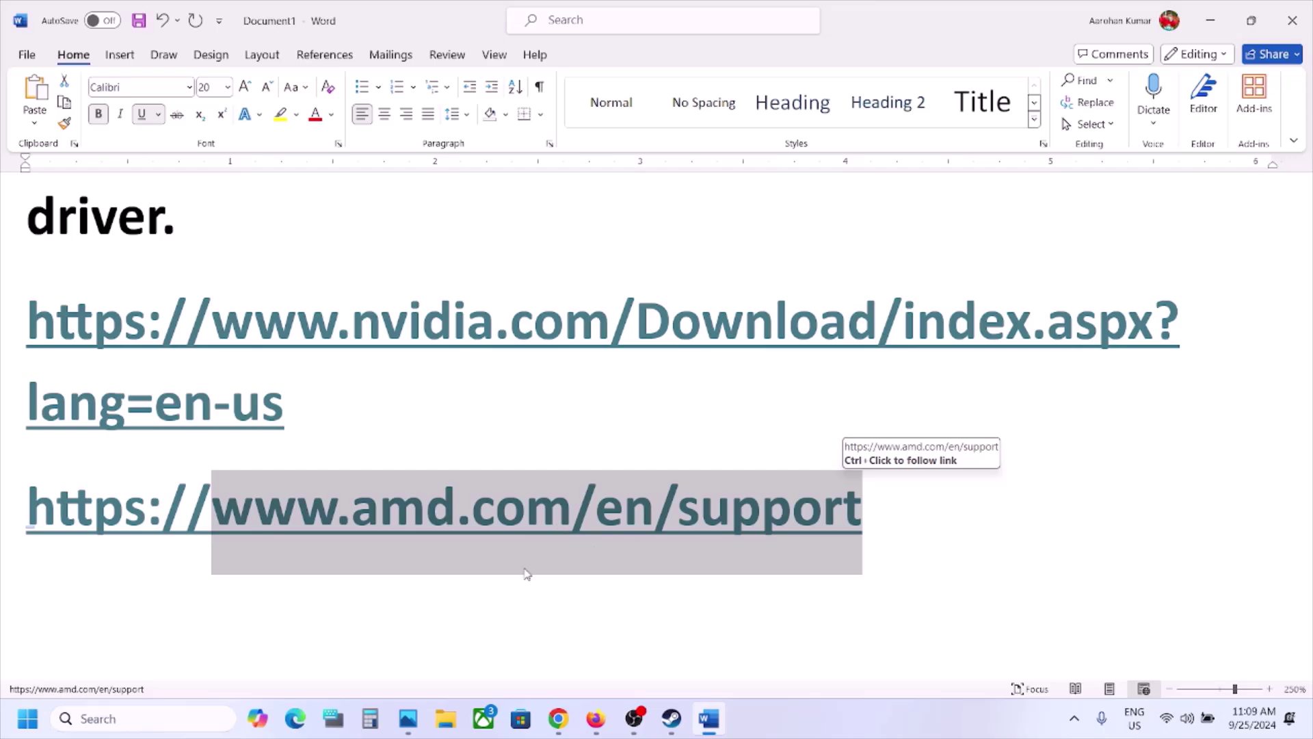
pyautogui.scroll(-5, 527, 573)
pyautogui.scroll(2, 639, 533)
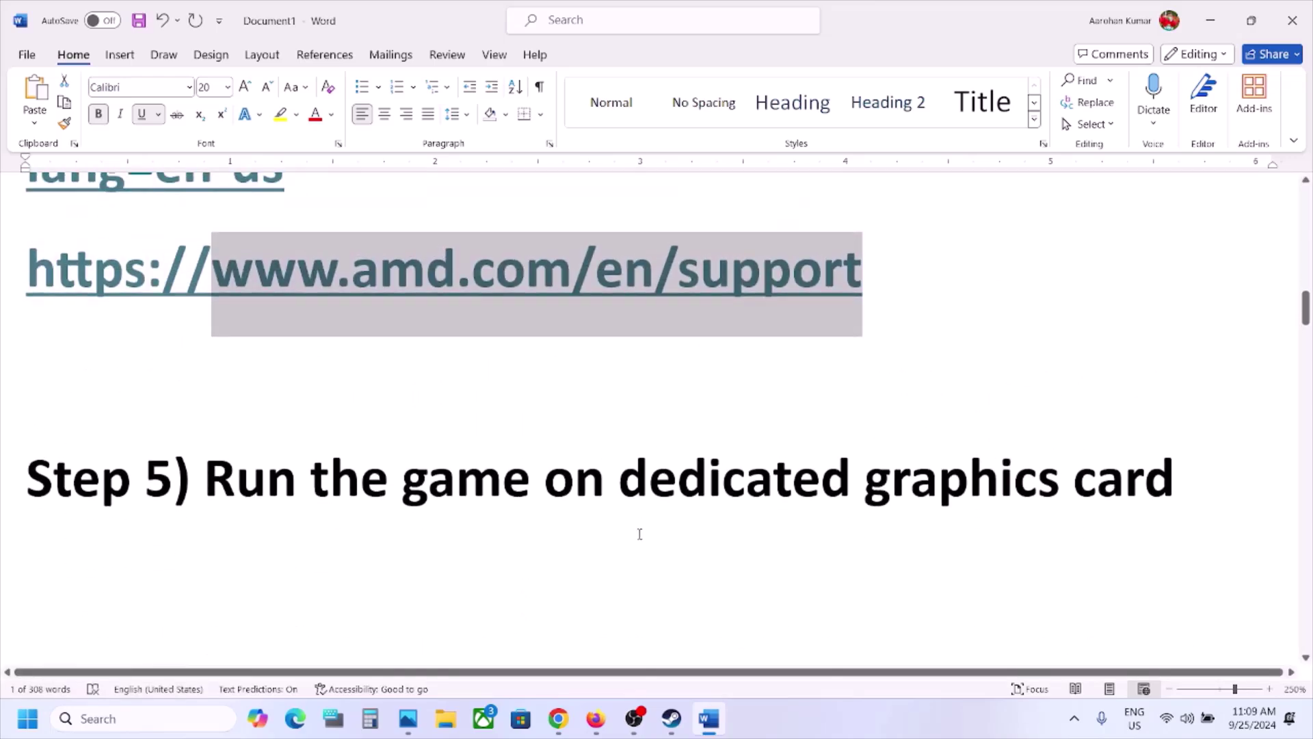
pyautogui.doubleClick(913, 497)
pyautogui.hotkey('ctrl', 'c')
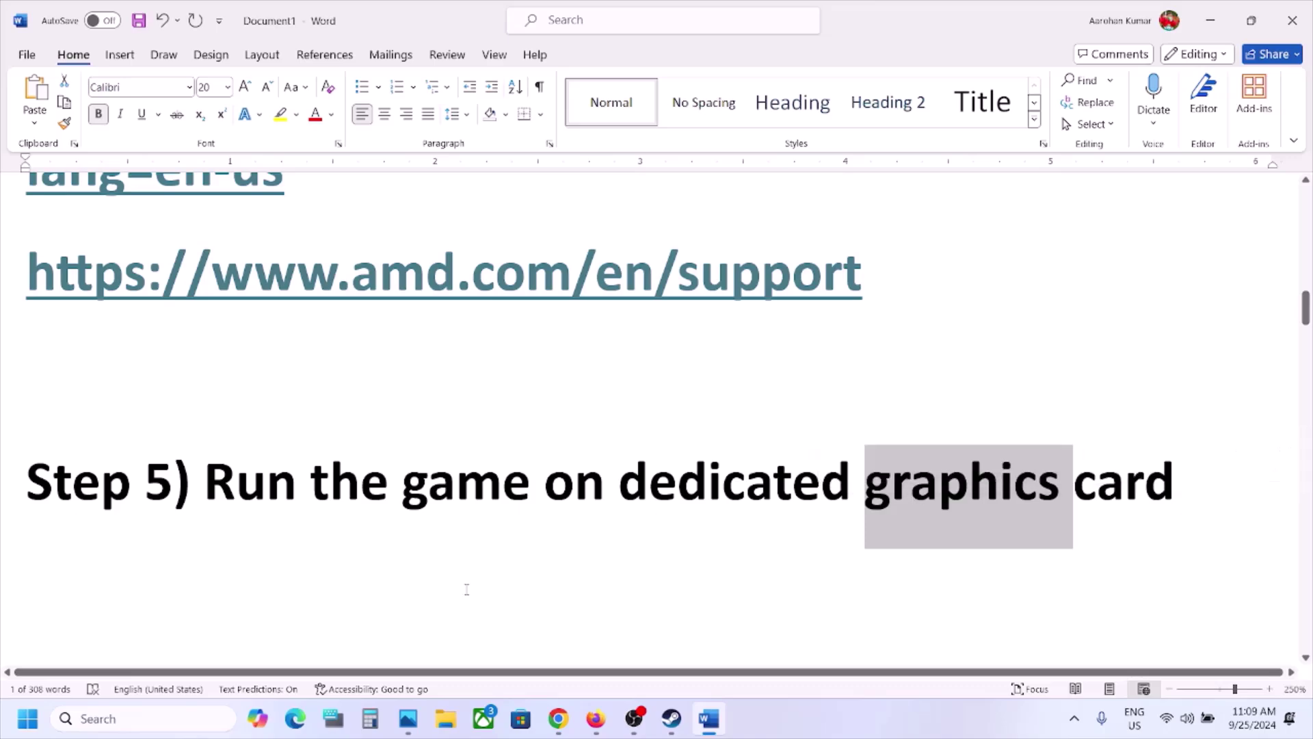
# Search Windows for "graphics" and open the Graphics settings page
pyautogui.click(153, 718)
pyautogui.hotkey('ctrl', 'v')
pyautogui.press('Return')
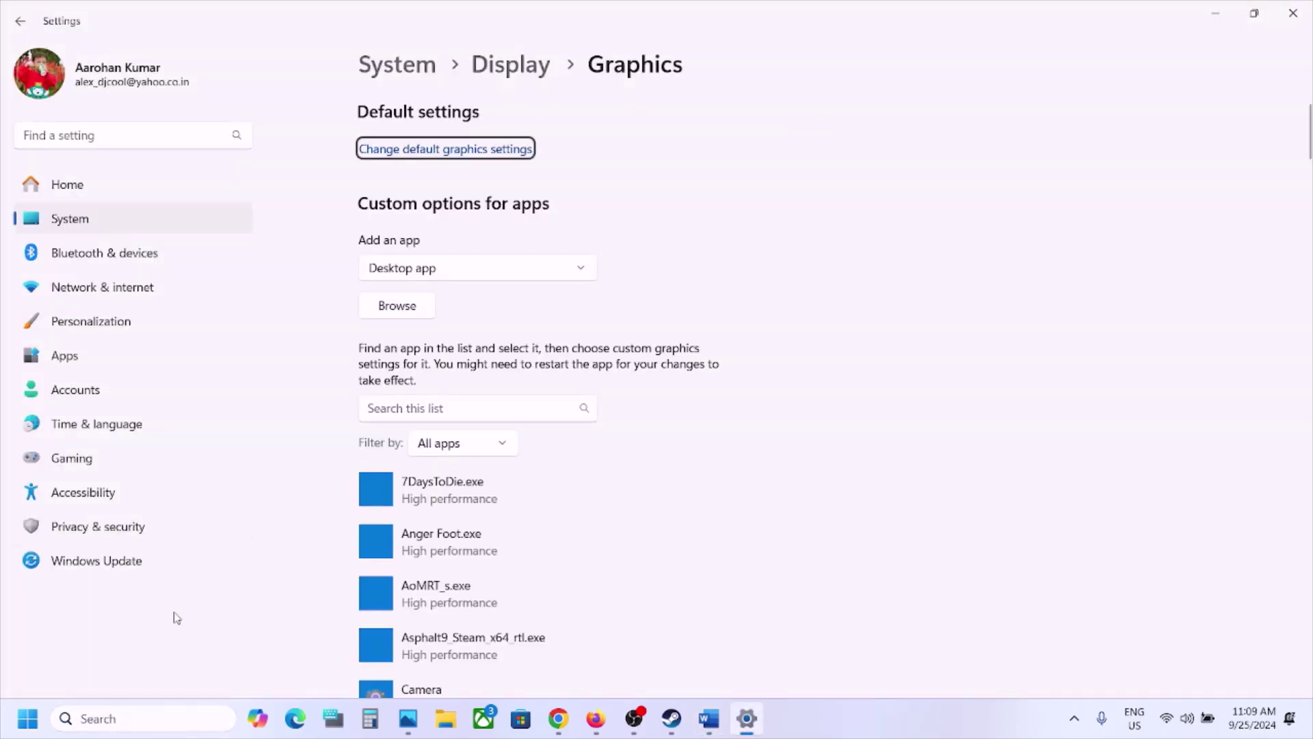
pyautogui.click(132, 716)
pyautogui.hotkey('ctrl', 'v')
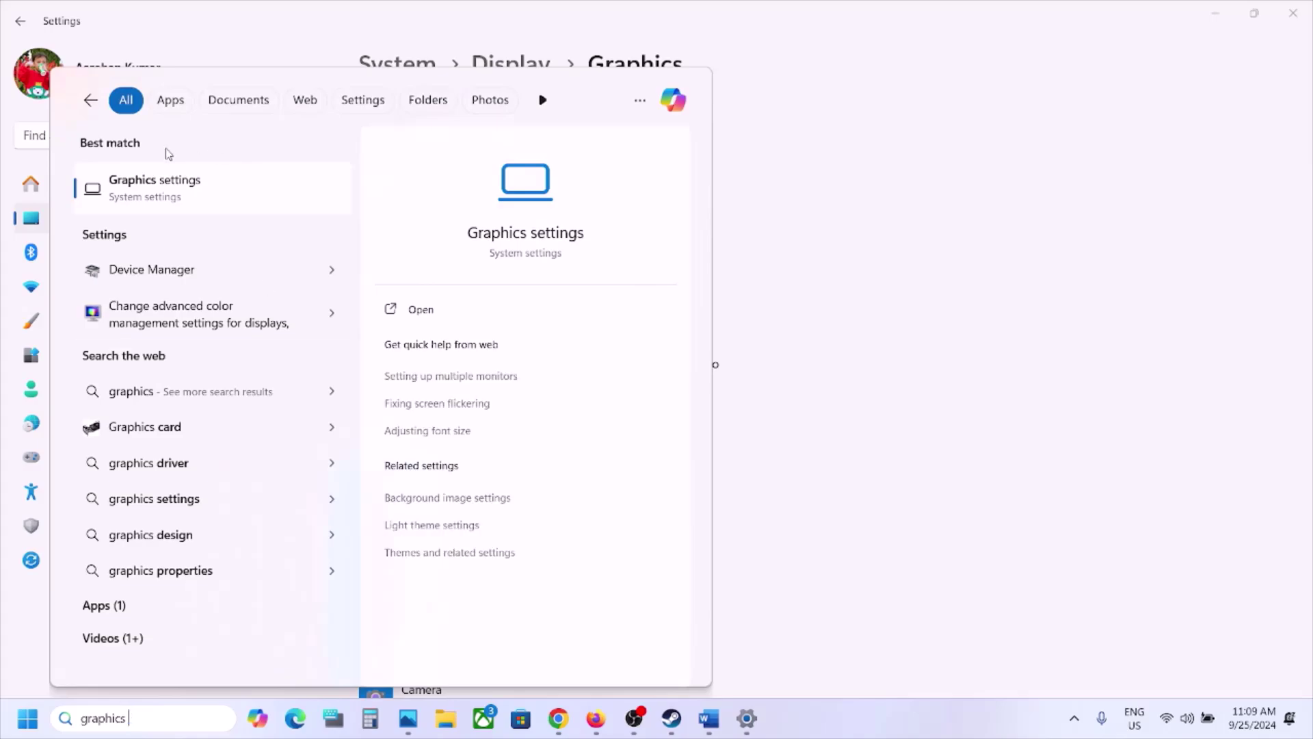
pyautogui.click(199, 205)
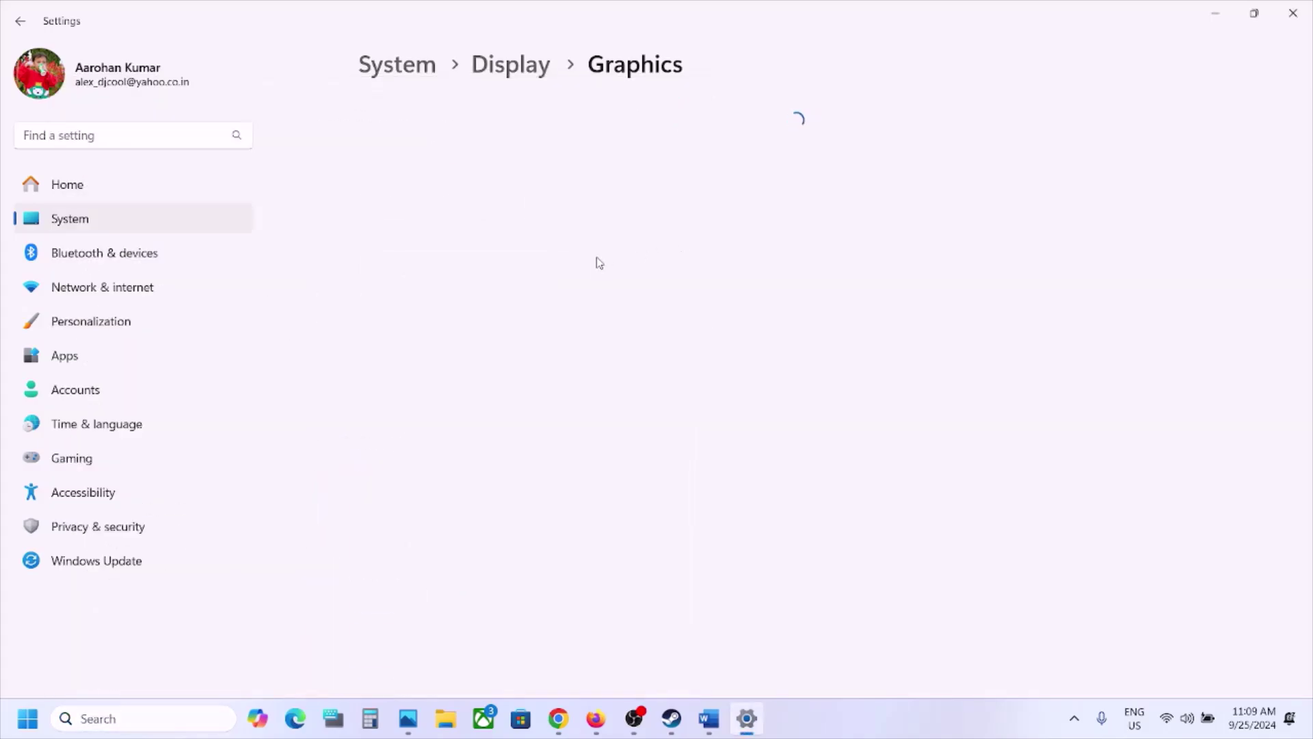
# Browse for a desktop app to add and go to C:\Program Files (x86)\Steam\steamapps\common
pyautogui.click(409, 308)
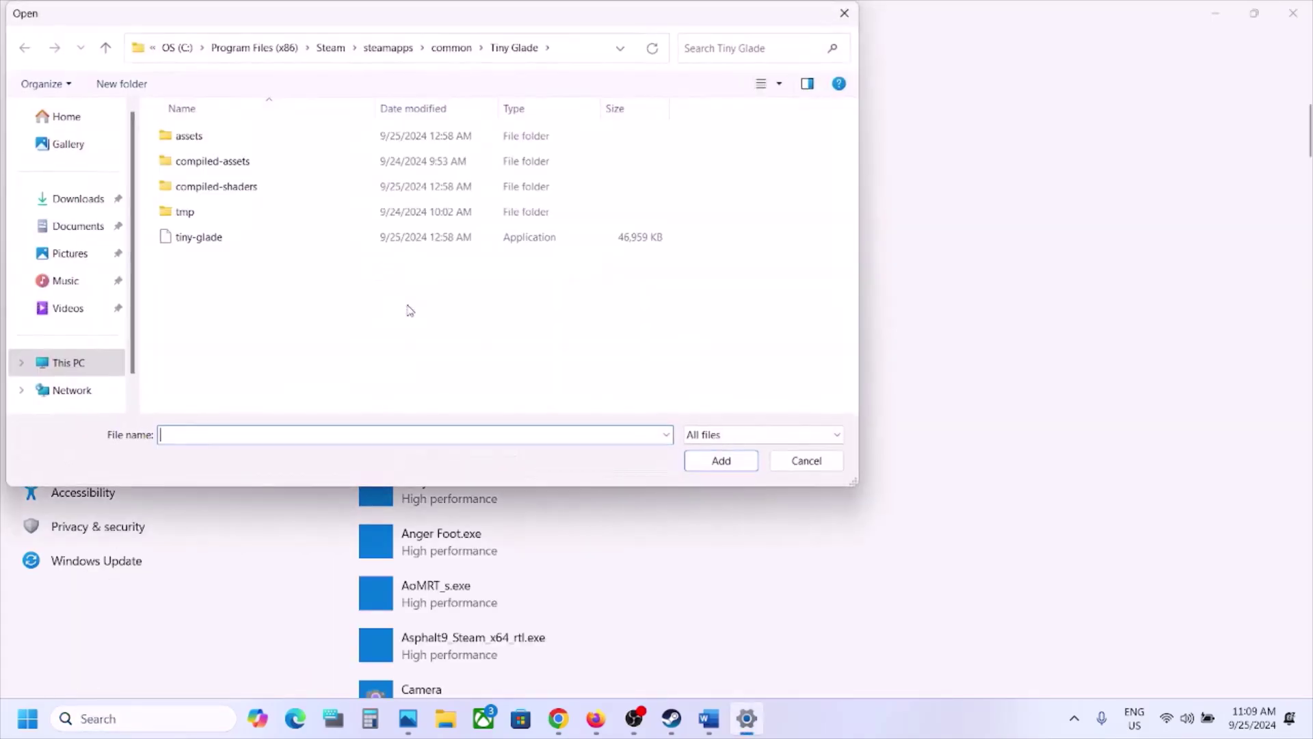
pyautogui.click(68, 363)
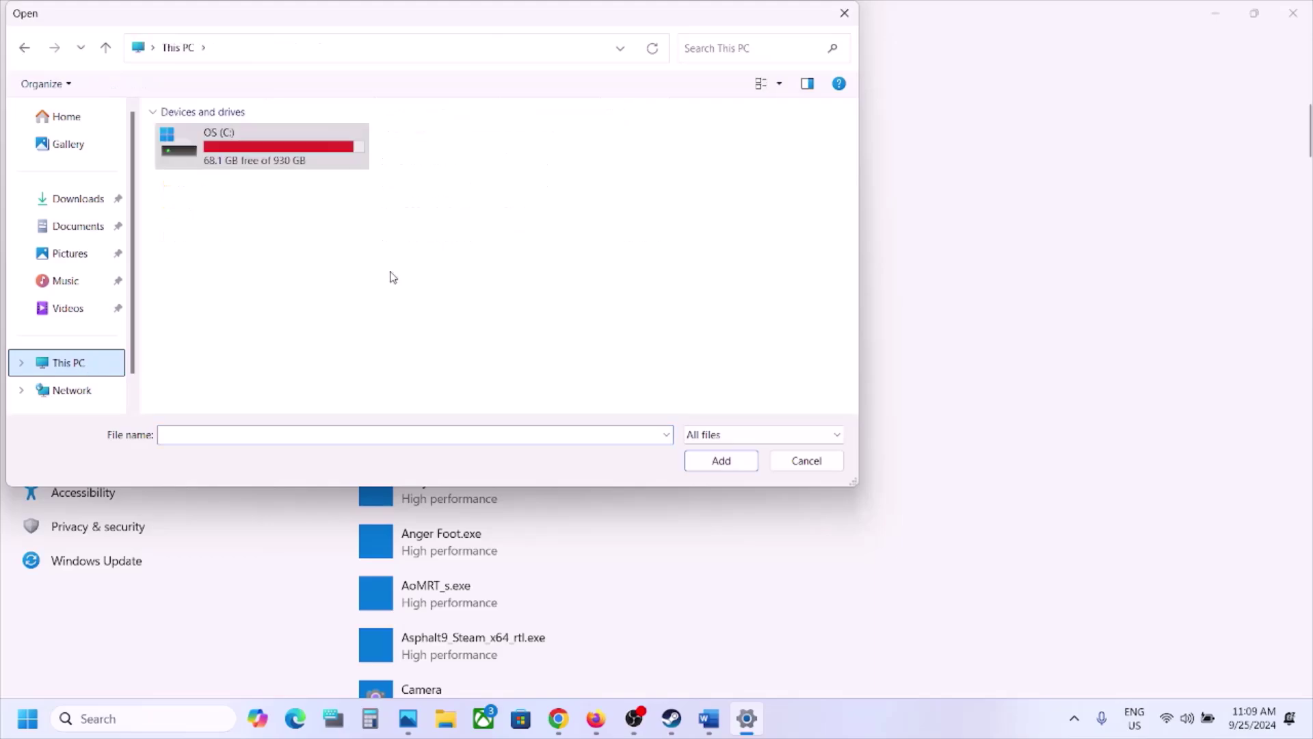
pyautogui.doubleClick(254, 154)
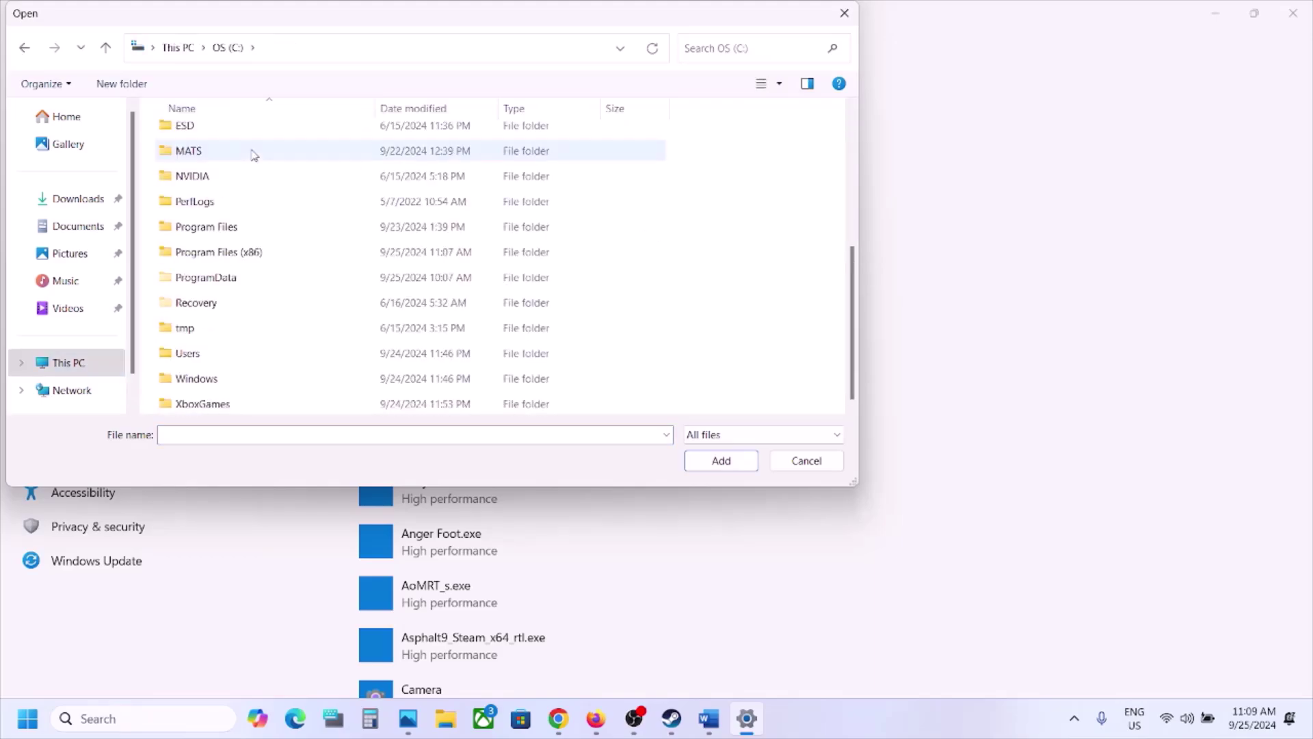
pyautogui.doubleClick(239, 251)
pyautogui.scroll(-5, 240, 256)
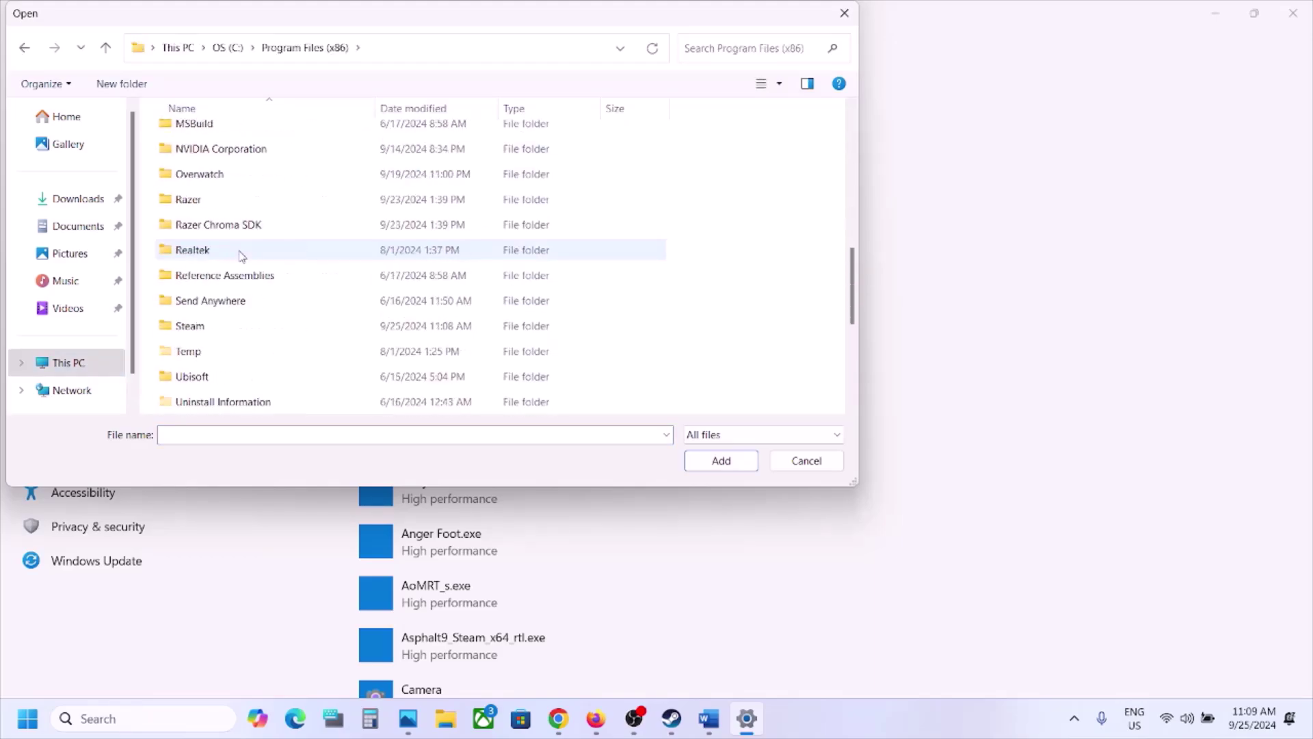
pyautogui.doubleClick(232, 332)
pyautogui.scroll(-4, 236, 315)
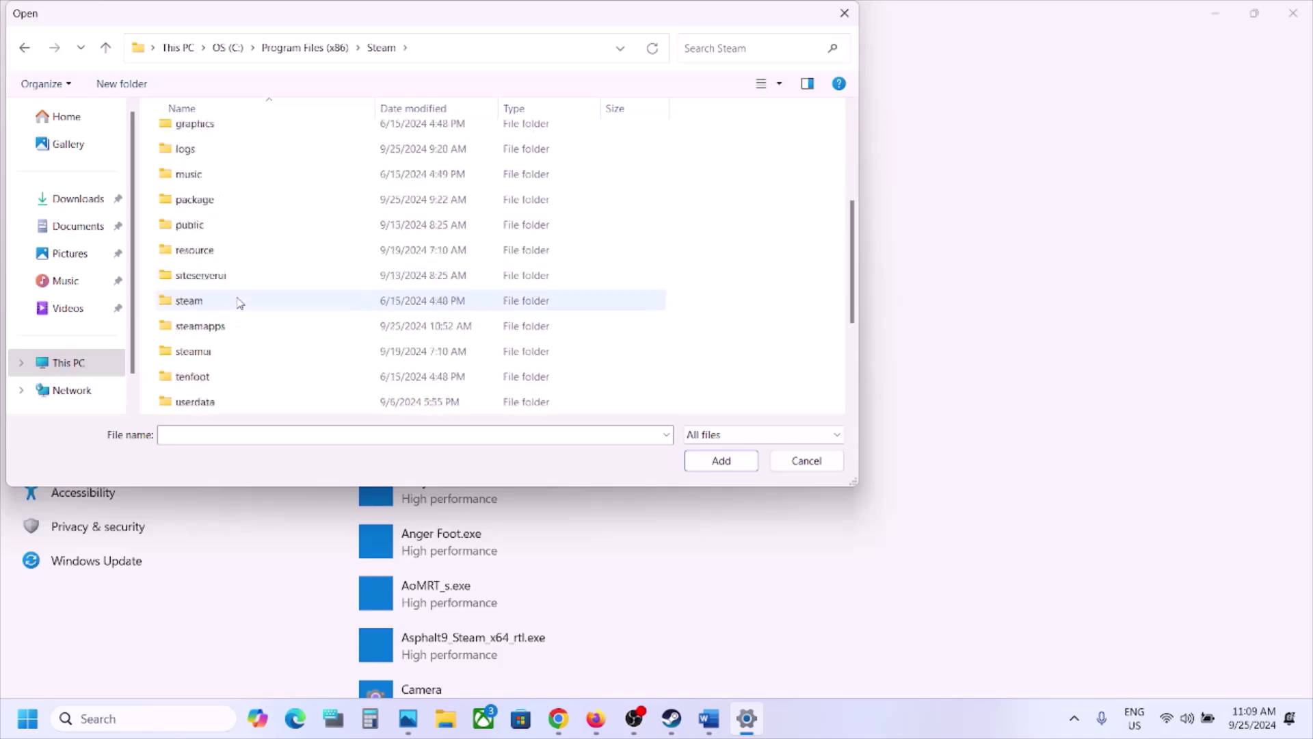
pyautogui.click(200, 252)
pyautogui.doubleClick(220, 136)
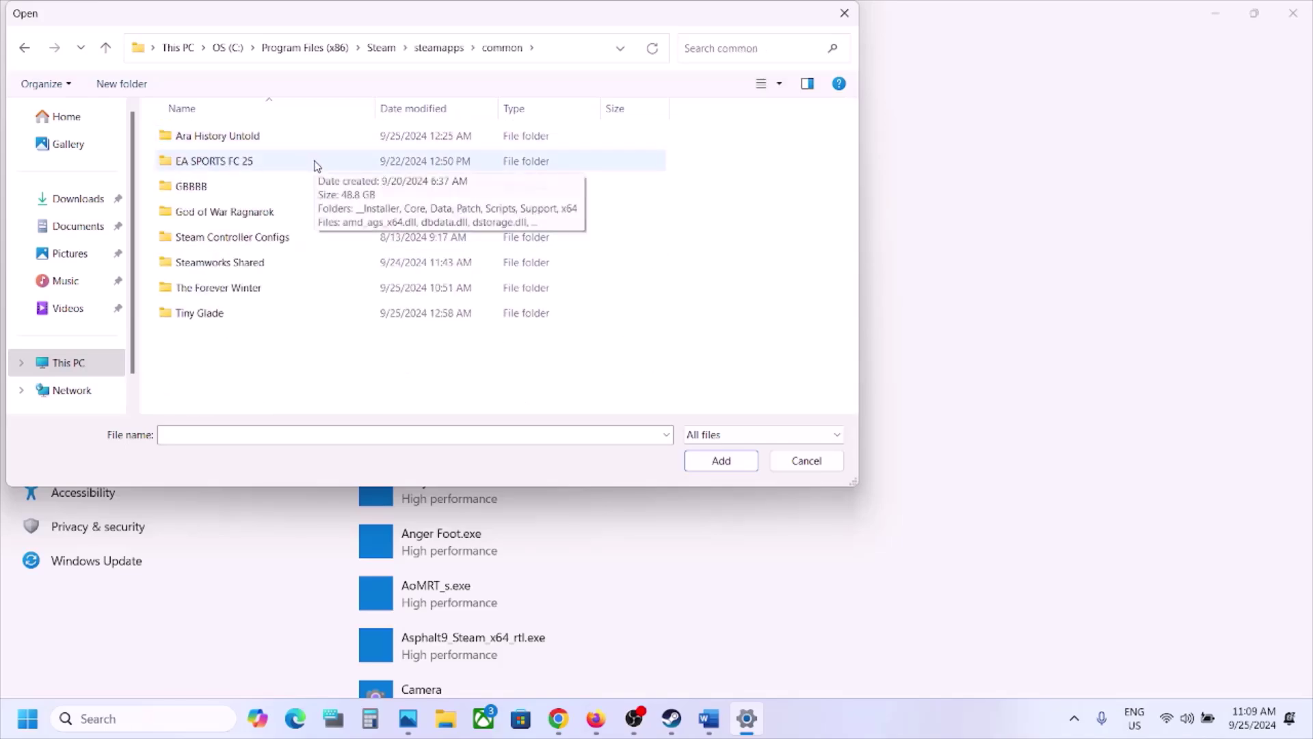
# Add the ForeverWinter application from The Forever Winter\Windows folder to the custom graphics app list
pyautogui.doubleClick(252, 287)
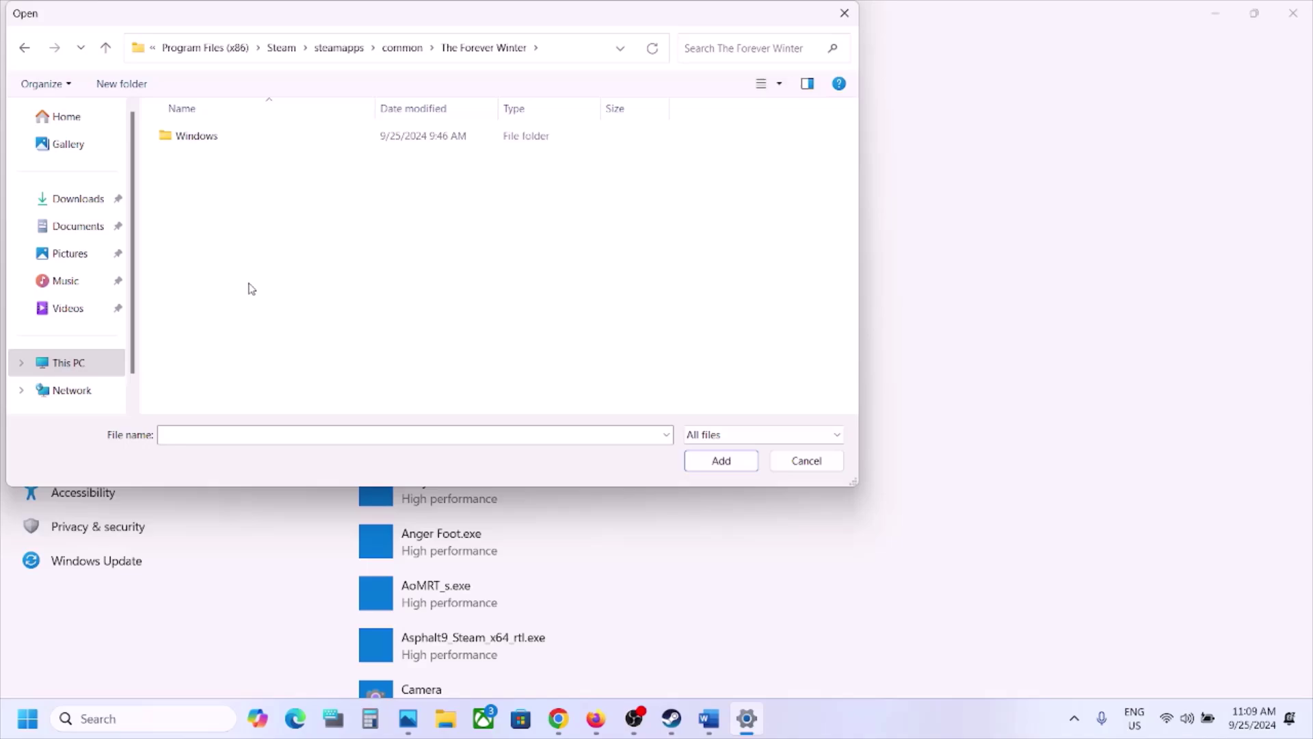
pyautogui.doubleClick(217, 145)
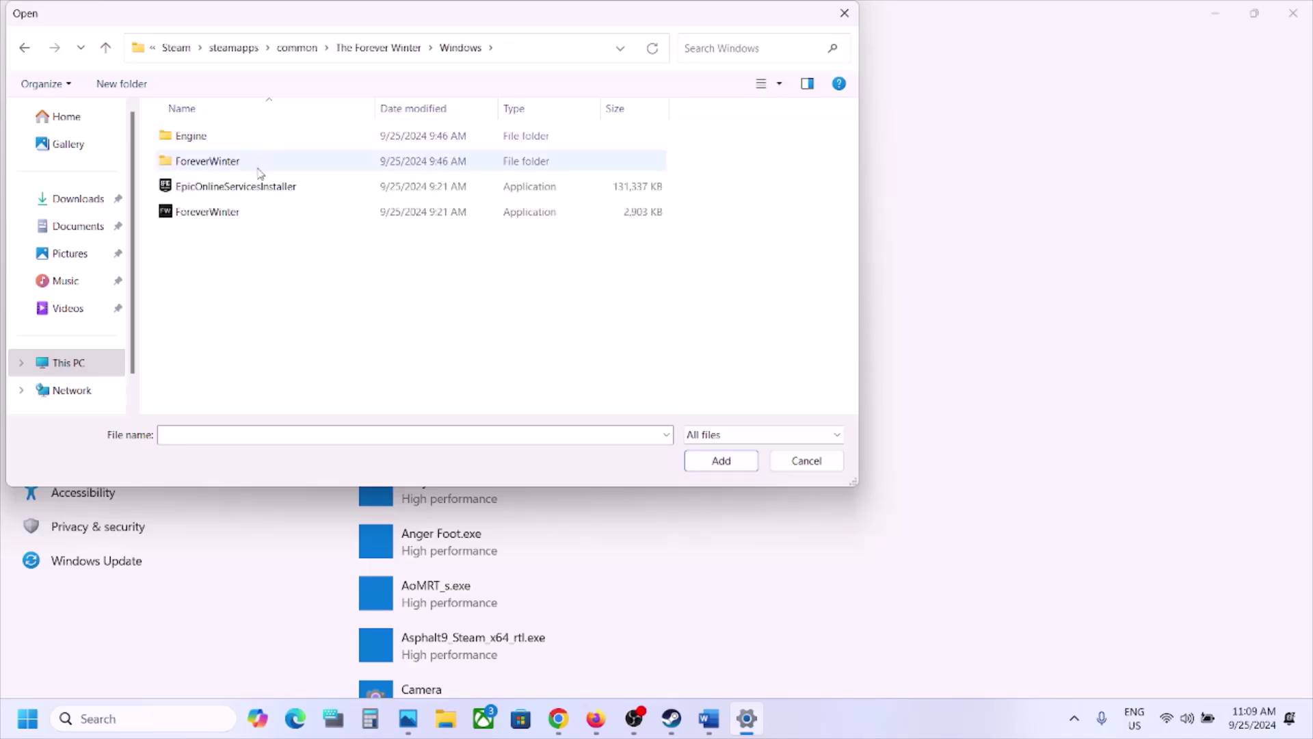
pyautogui.click(227, 214)
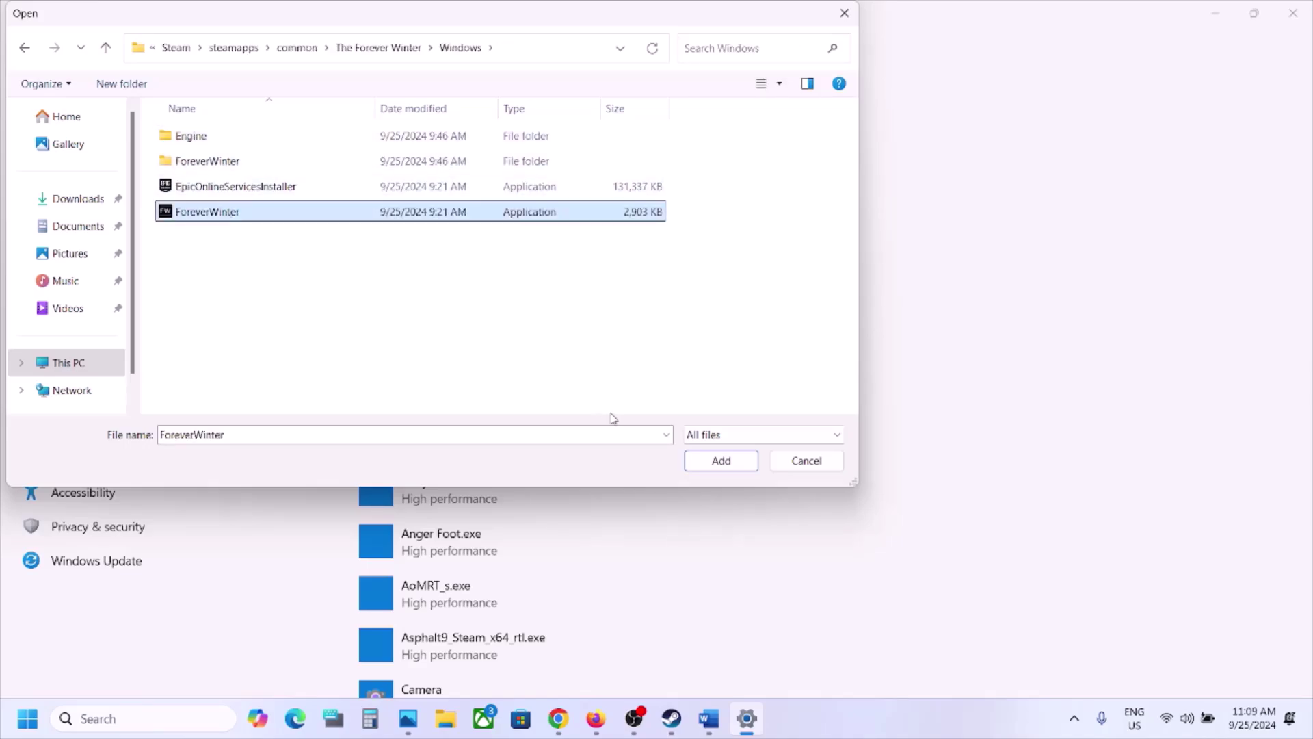
pyautogui.click(720, 460)
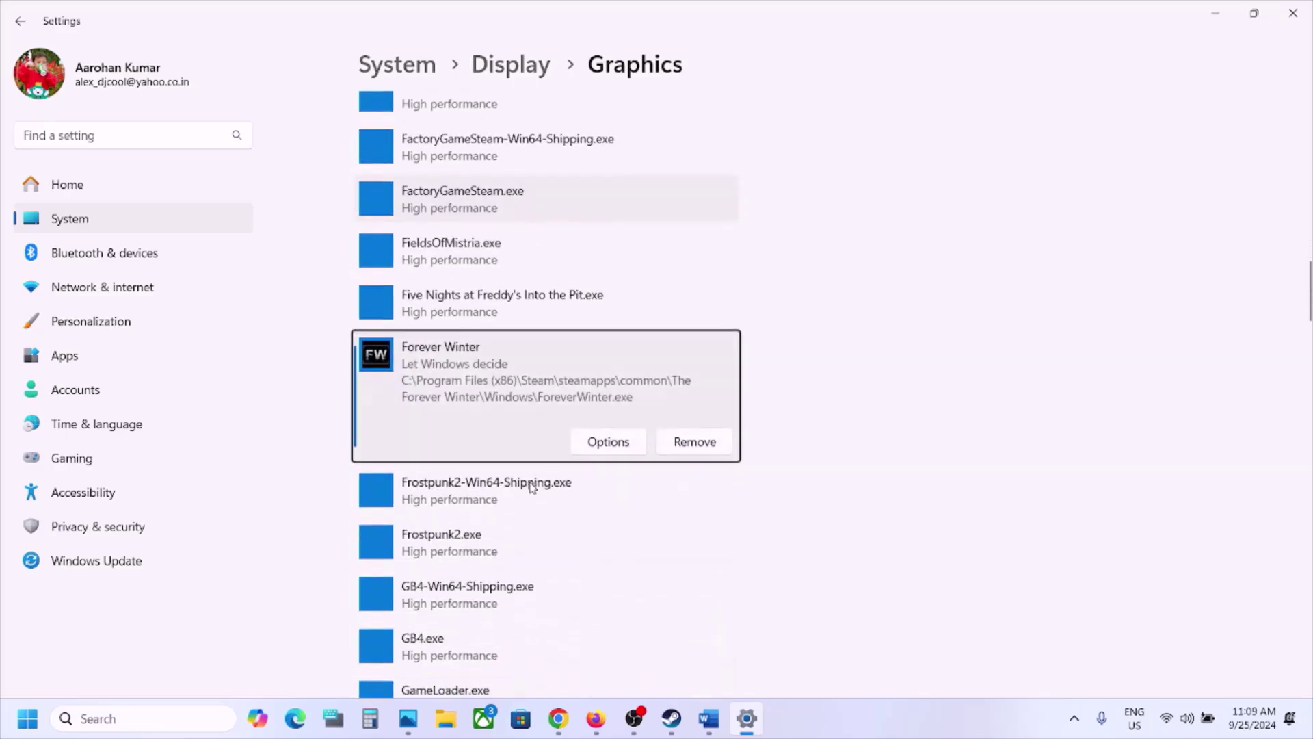
# Set the graphics preference of the added ForeverWinter.exe entry to High performance and save it
pyautogui.click(598, 438)
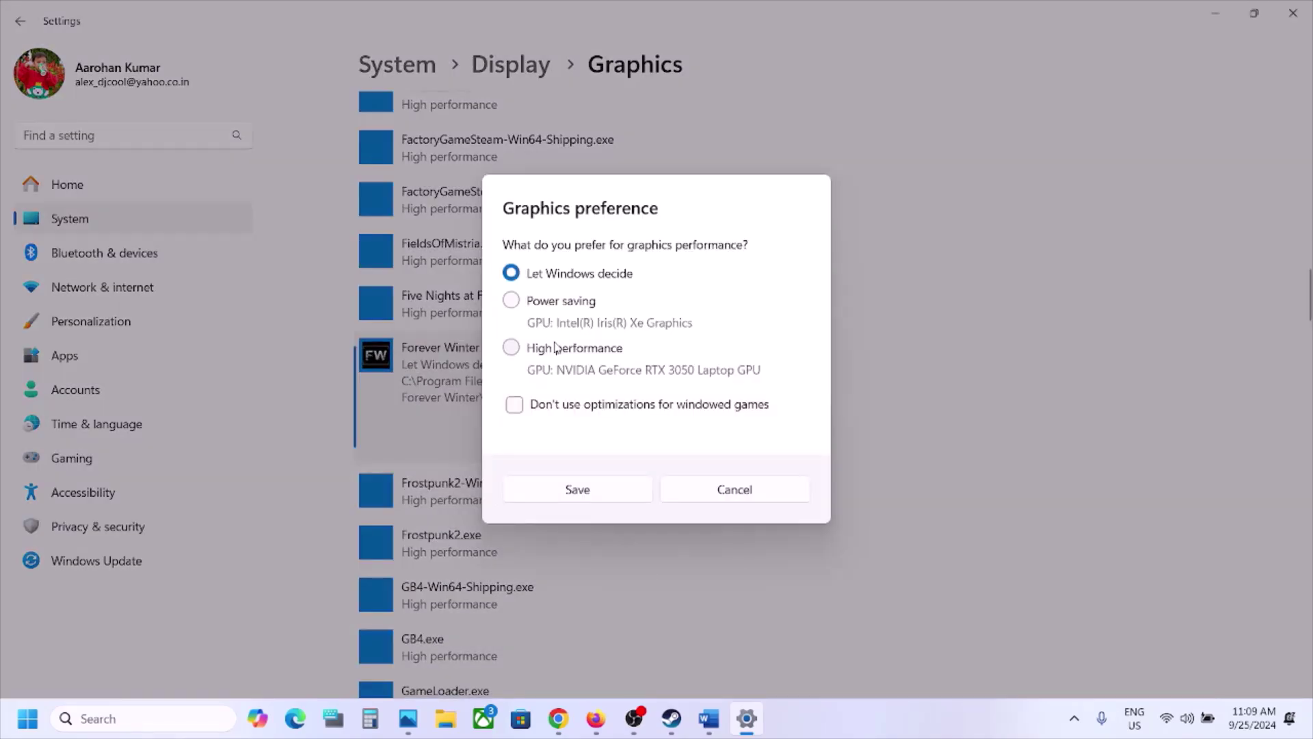
pyautogui.click(593, 487)
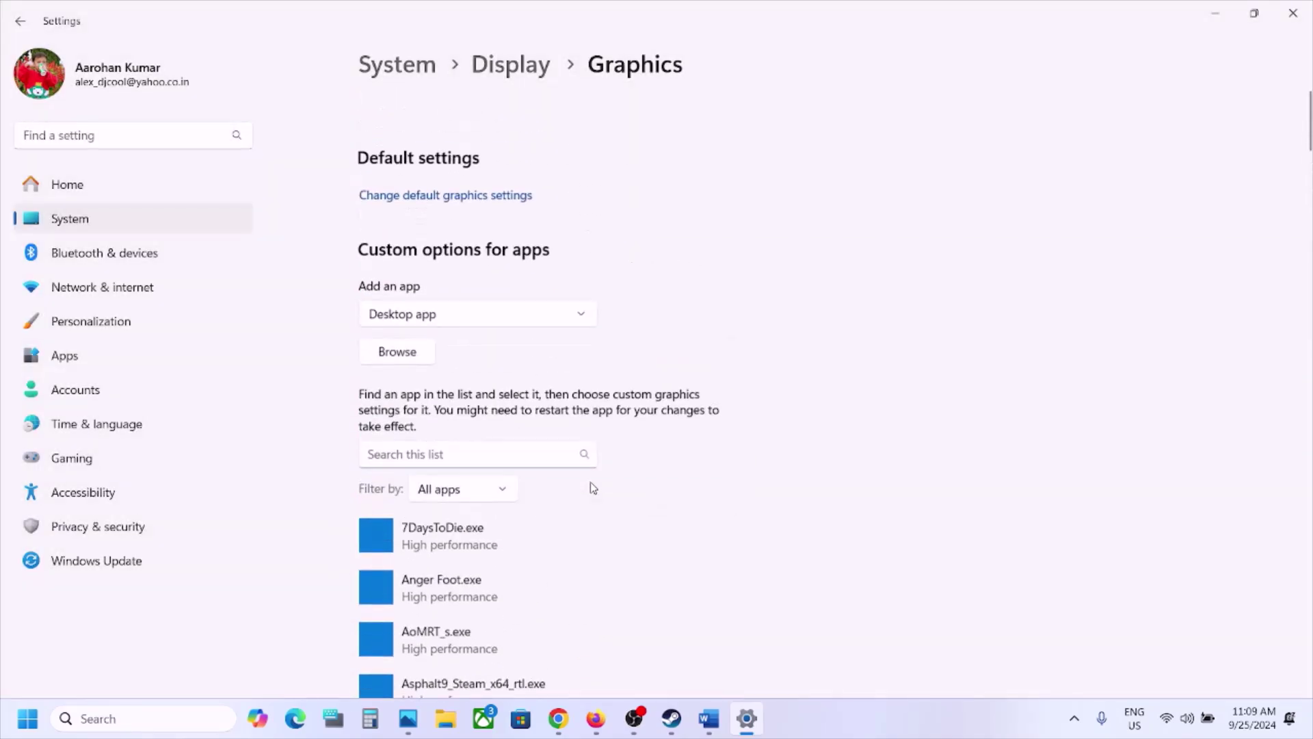
# Add the ForeverWinter-Win64-Shipping application from the ForeverWinter\Binaries\Win64 folder to the custom graphics app list
pyautogui.click(398, 353)
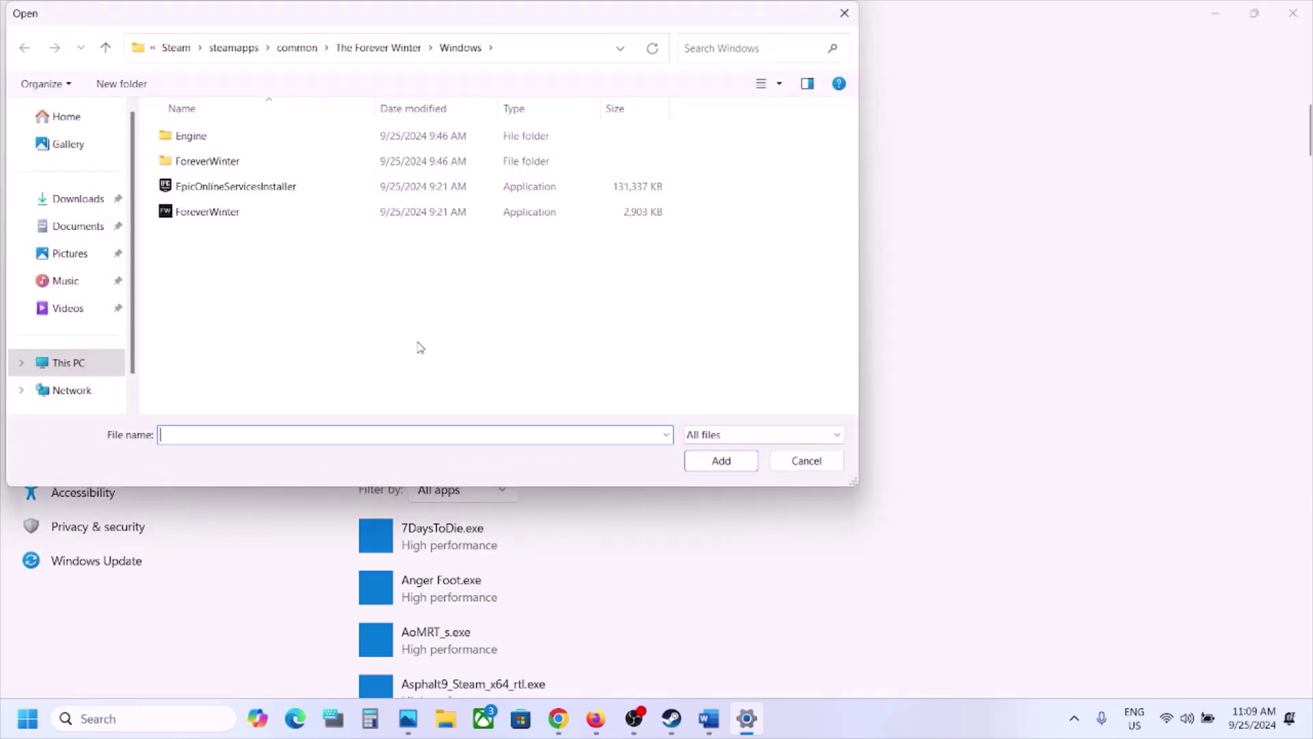
pyautogui.doubleClick(216, 161)
pyautogui.doubleClick(207, 139)
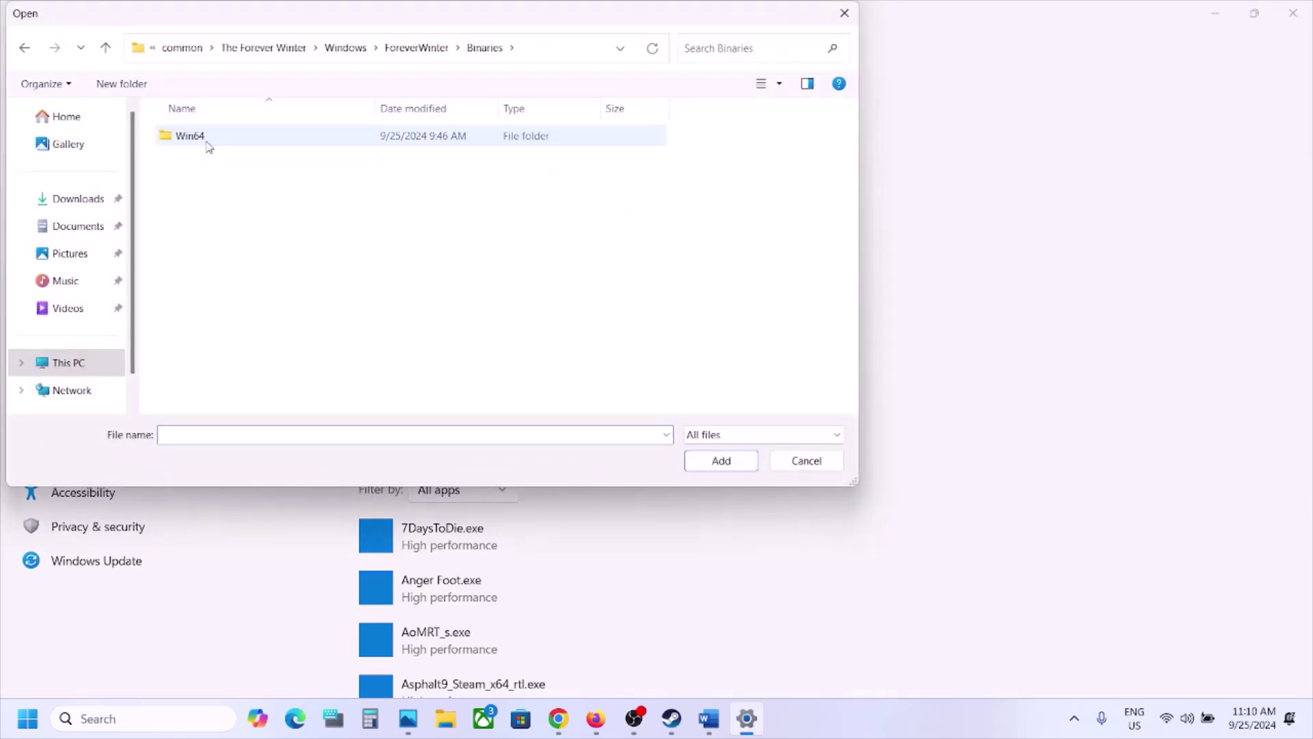
pyautogui.doubleClick(207, 139)
pyautogui.click(274, 187)
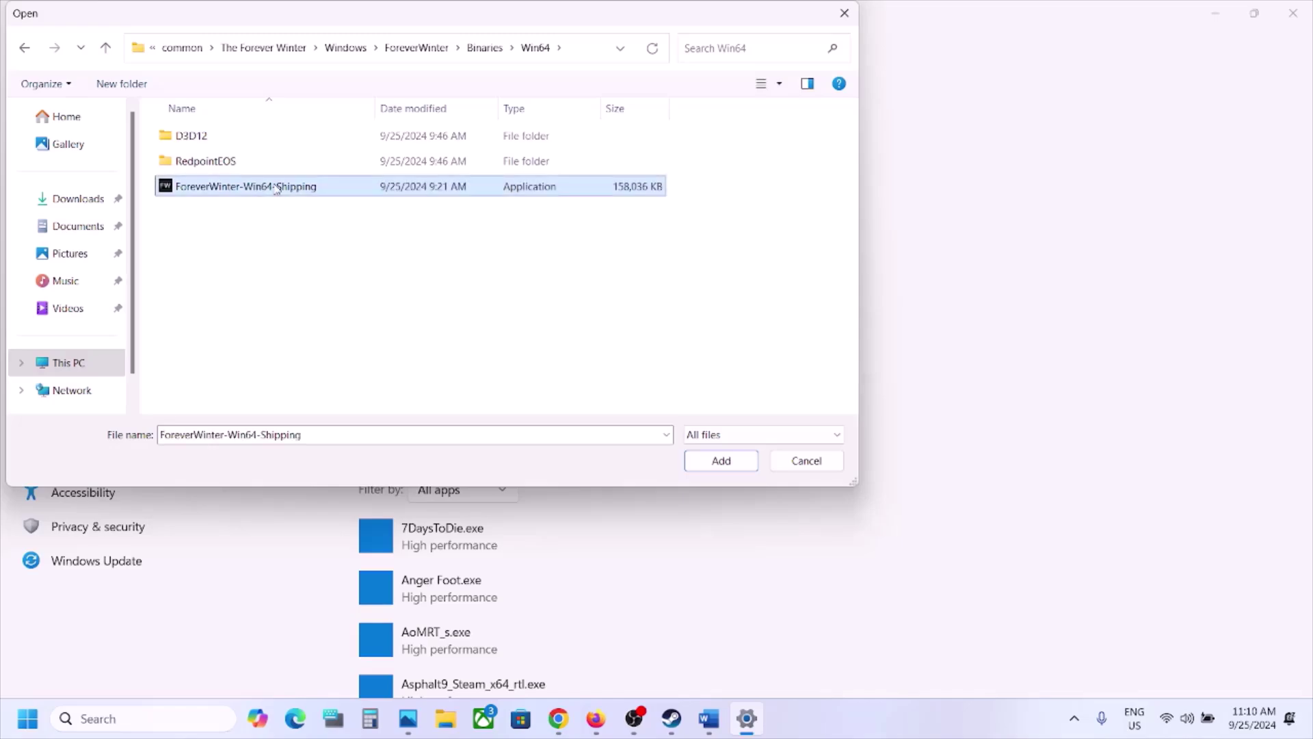
pyautogui.click(725, 471)
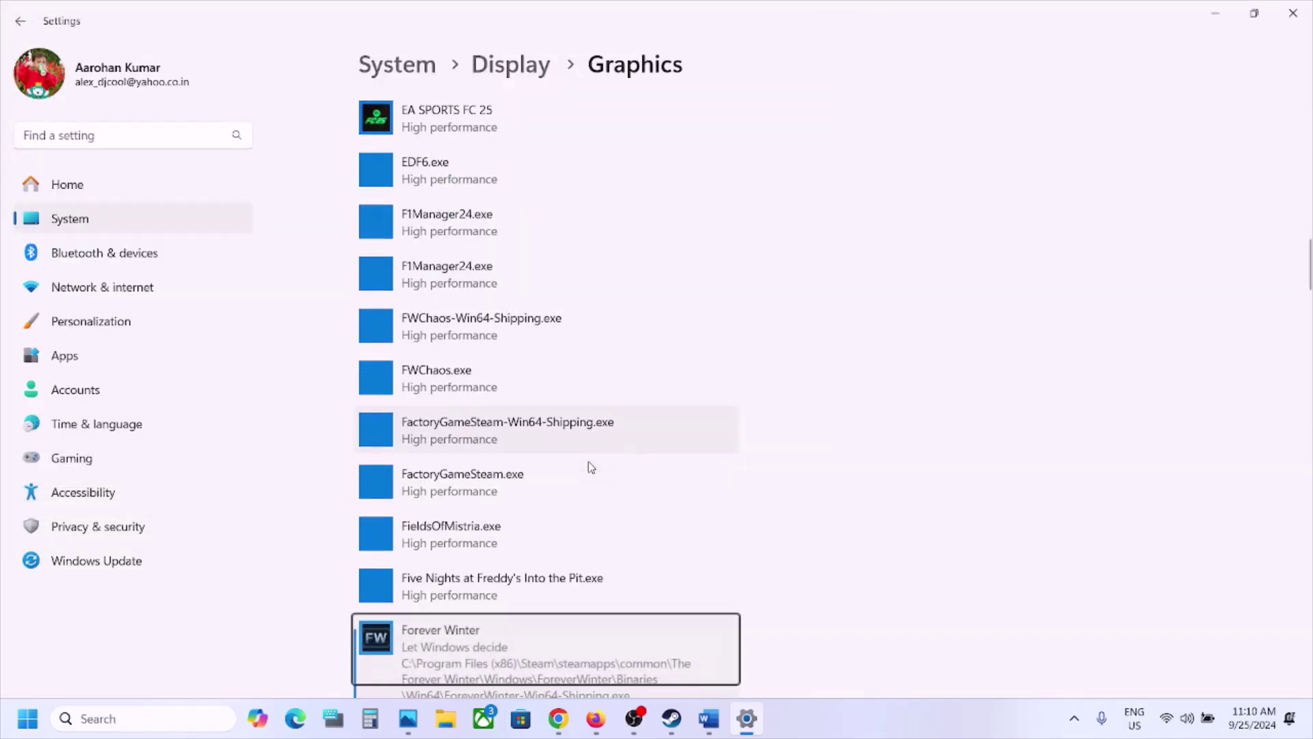
# Save High performance as the graphics preference for ForeverWinter-Win64-Shipping.exe and close Settings
pyautogui.click(606, 541)
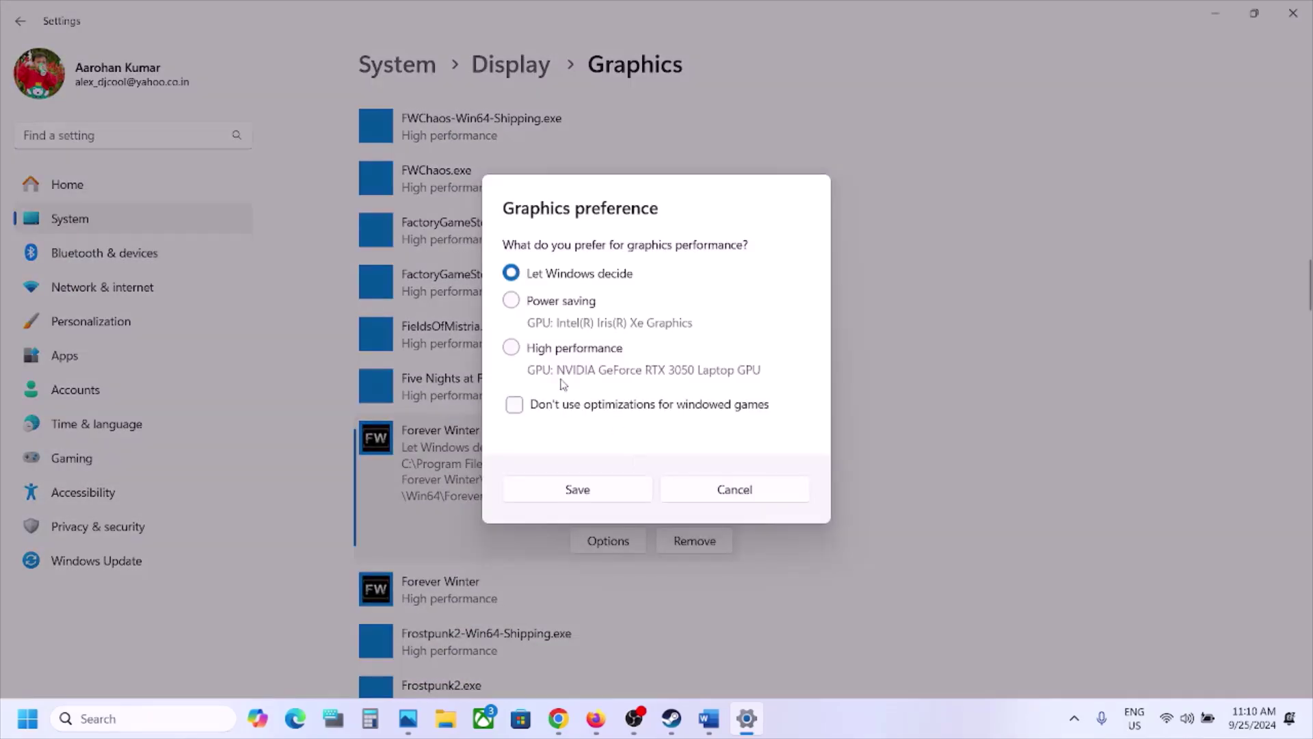
pyautogui.click(600, 481)
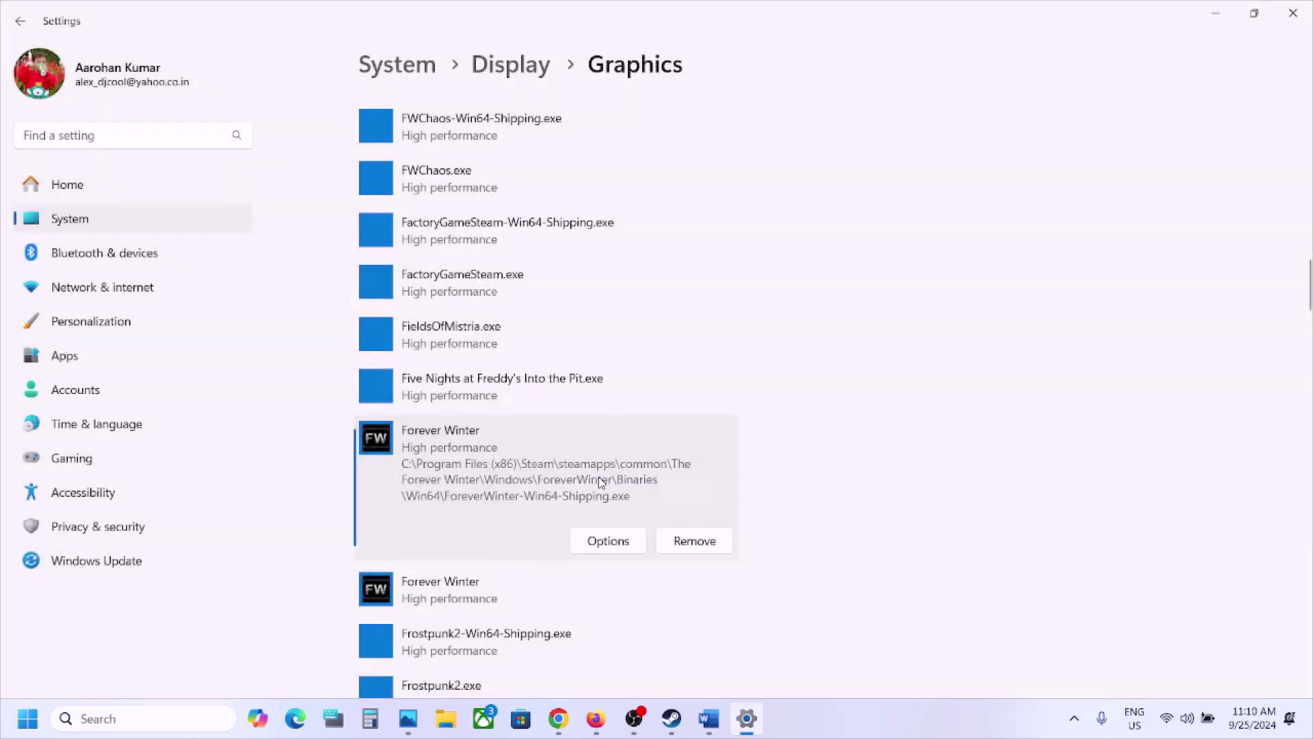
pyautogui.click(1293, 13)
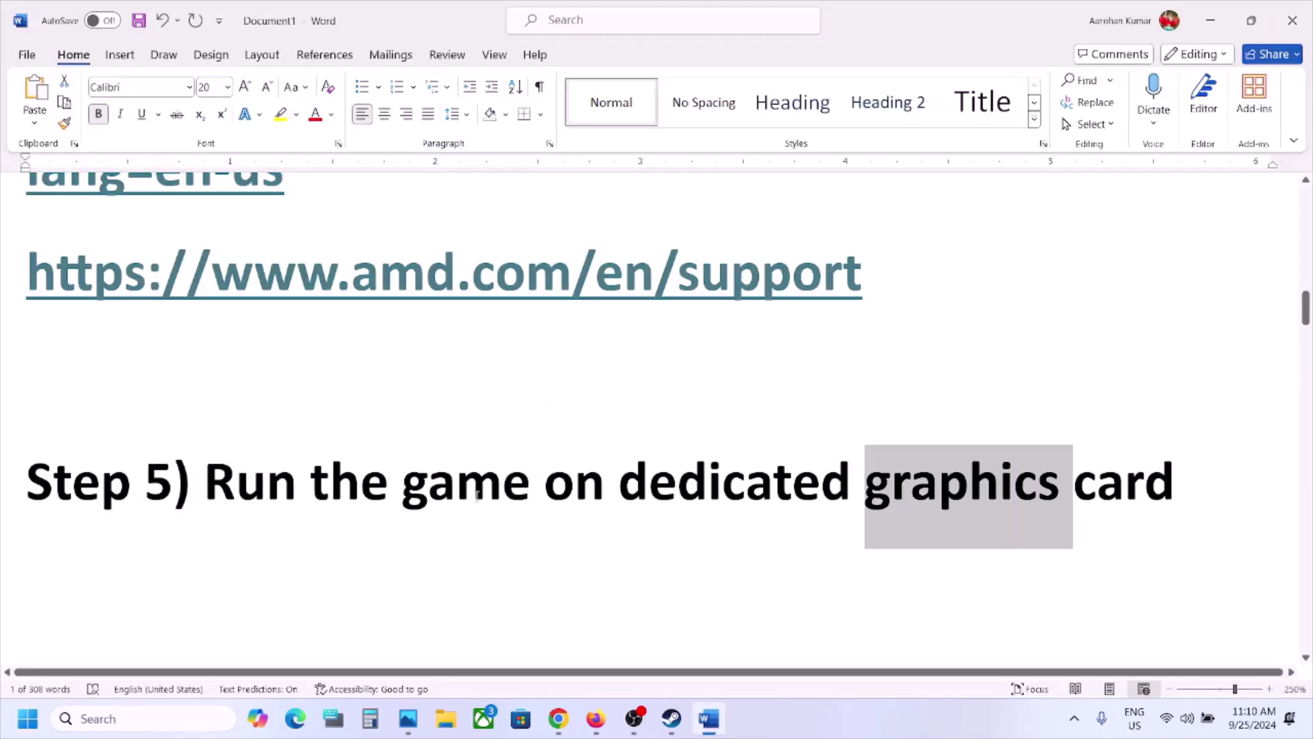
# Read Step 6 in the Word document about connecting the monitor to the dedicated graphics card
pyautogui.scroll(-4, 478, 498)
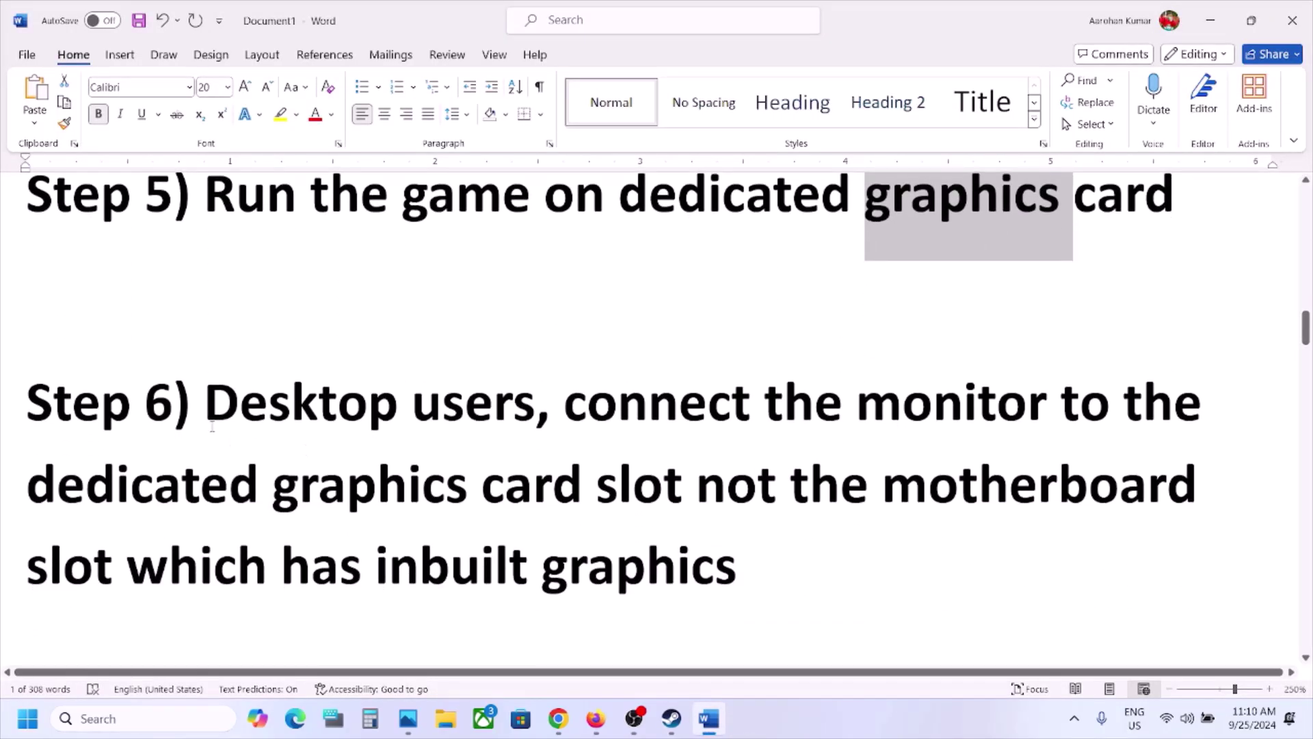
pyautogui.moveTo(212, 428); pyautogui.dragTo(752, 410)
pyautogui.click(752, 409)
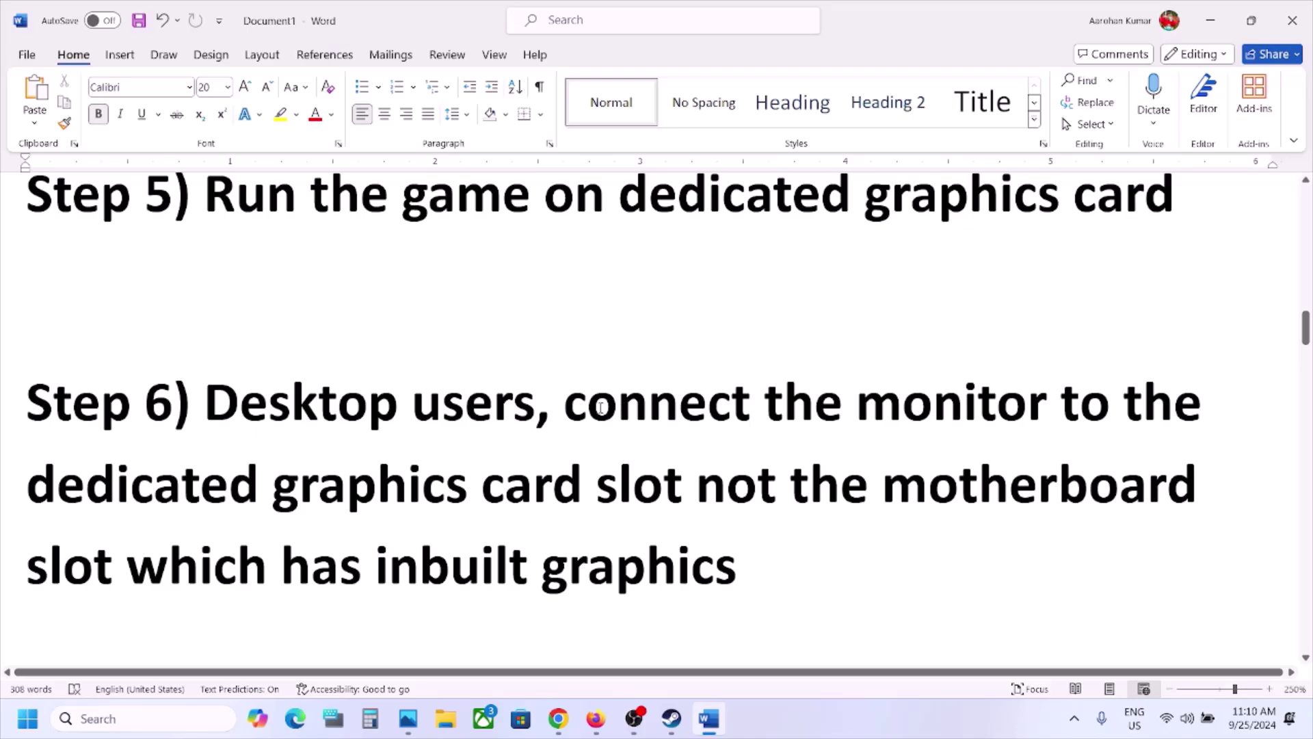
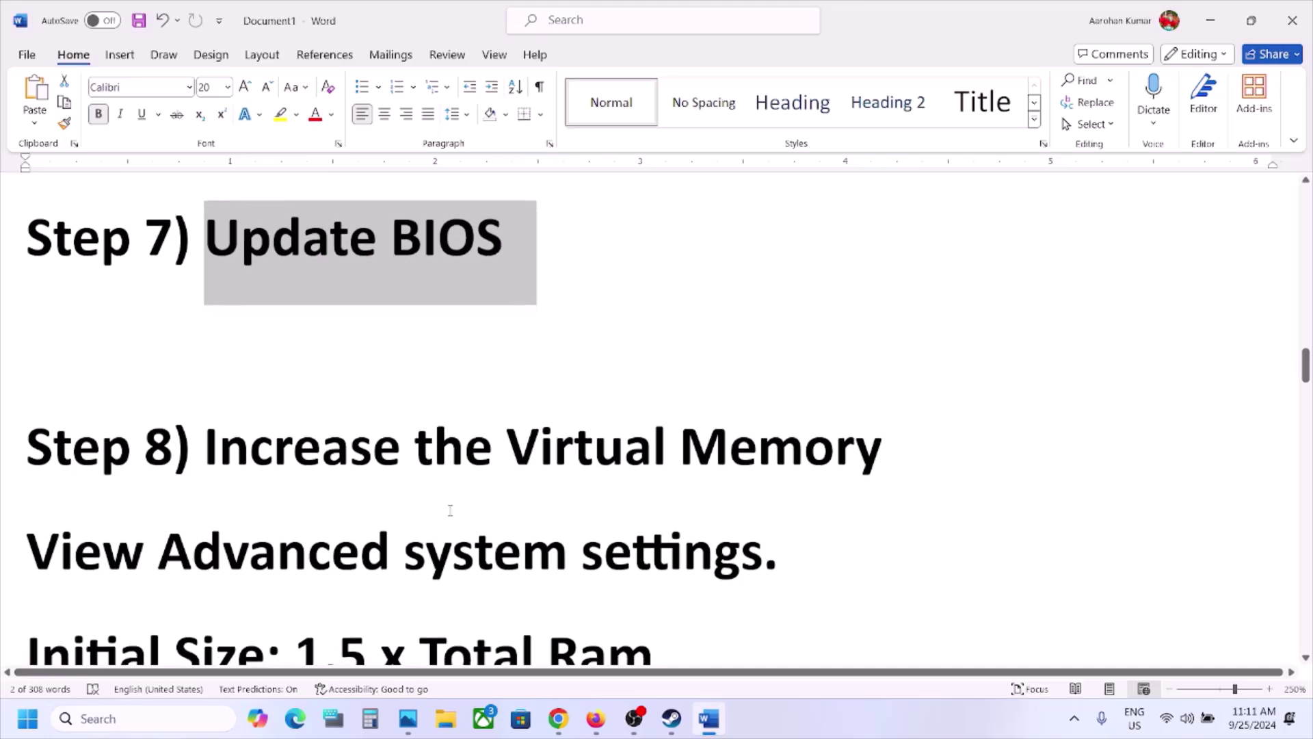
# Copy "View Advanced system settings" from the Word document, search Windows for it, and open the matching Control Panel entry
pyautogui.click(801, 736)
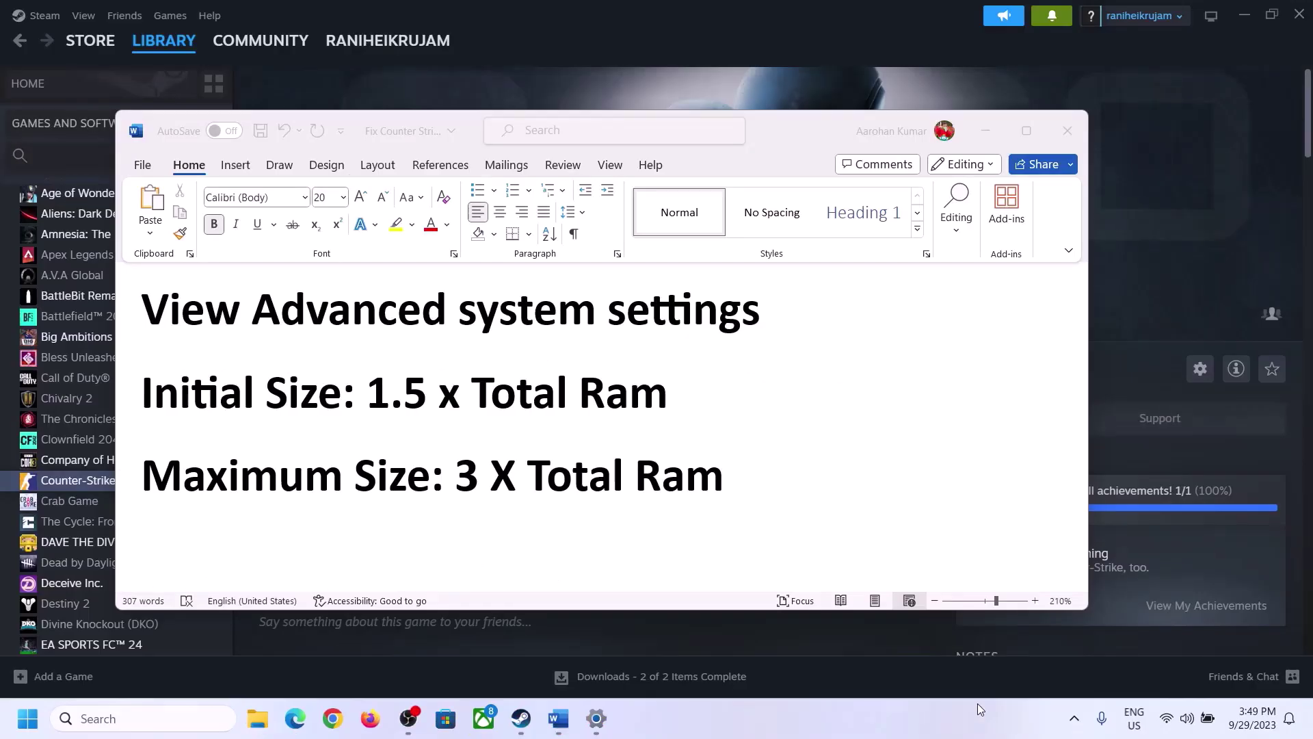
pyautogui.click(191, 318)
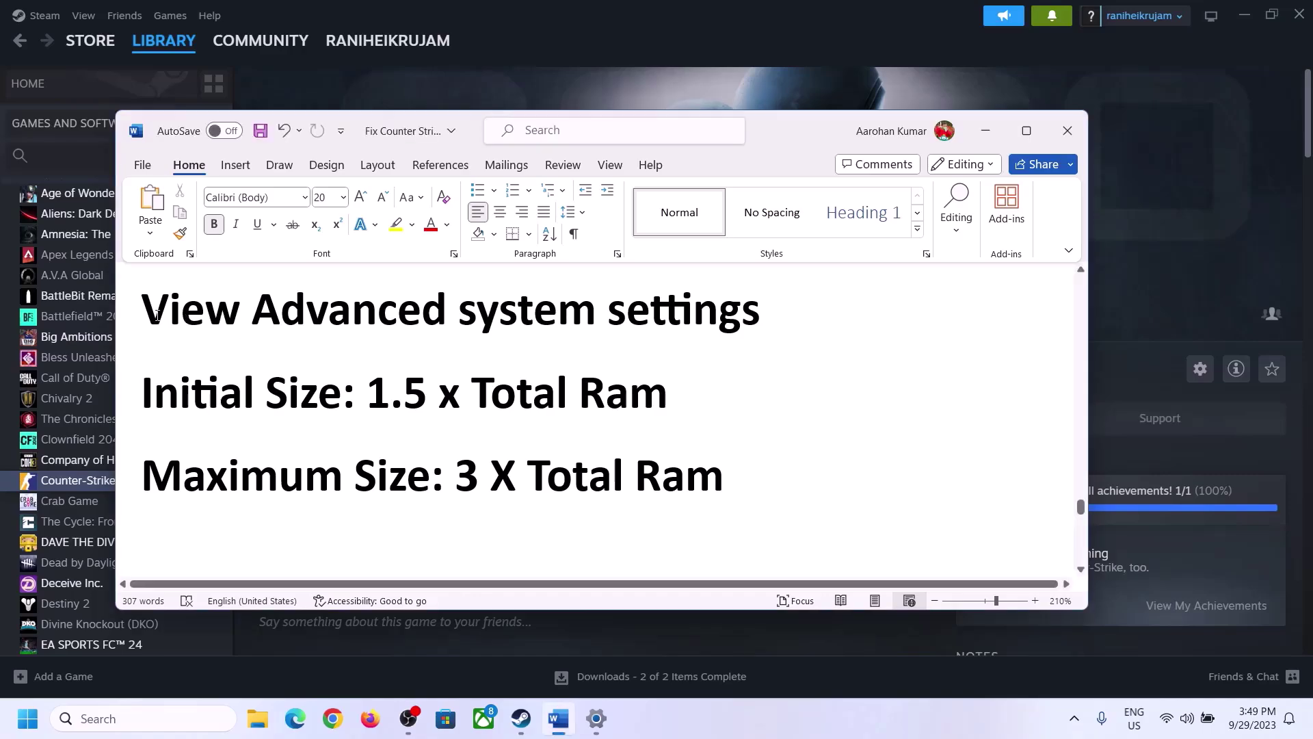
pyautogui.moveTo(156, 316); pyautogui.dragTo(751, 308)
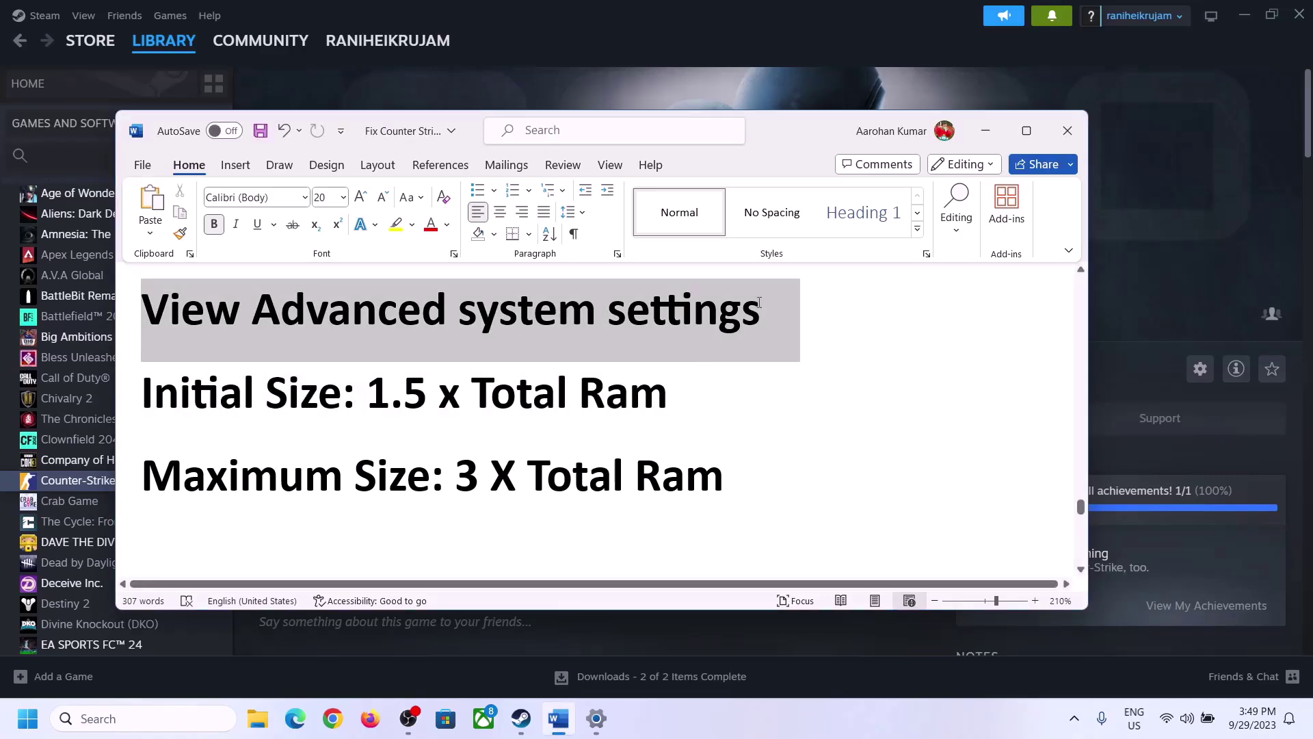
pyautogui.hotkey('ctrl', 'c')
pyautogui.click(158, 718)
pyautogui.hotkey('ctrl', 'v')
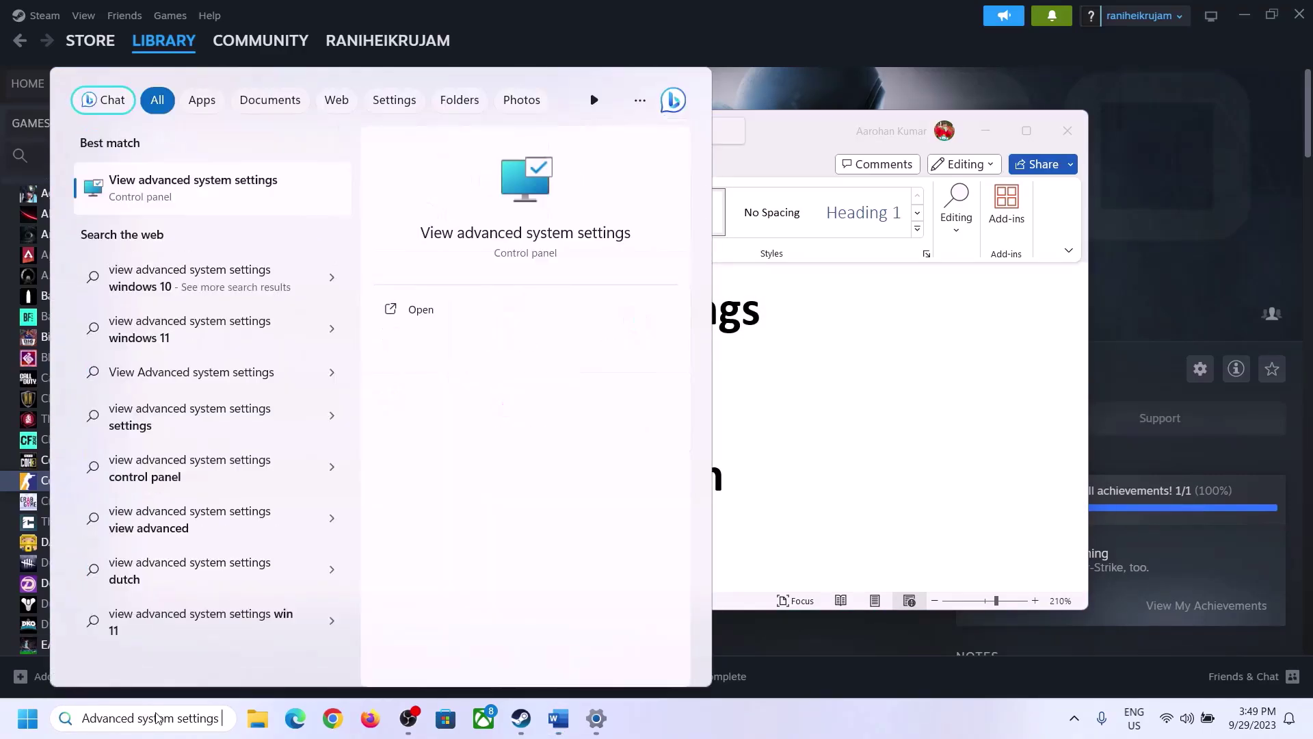
pyautogui.click(185, 198)
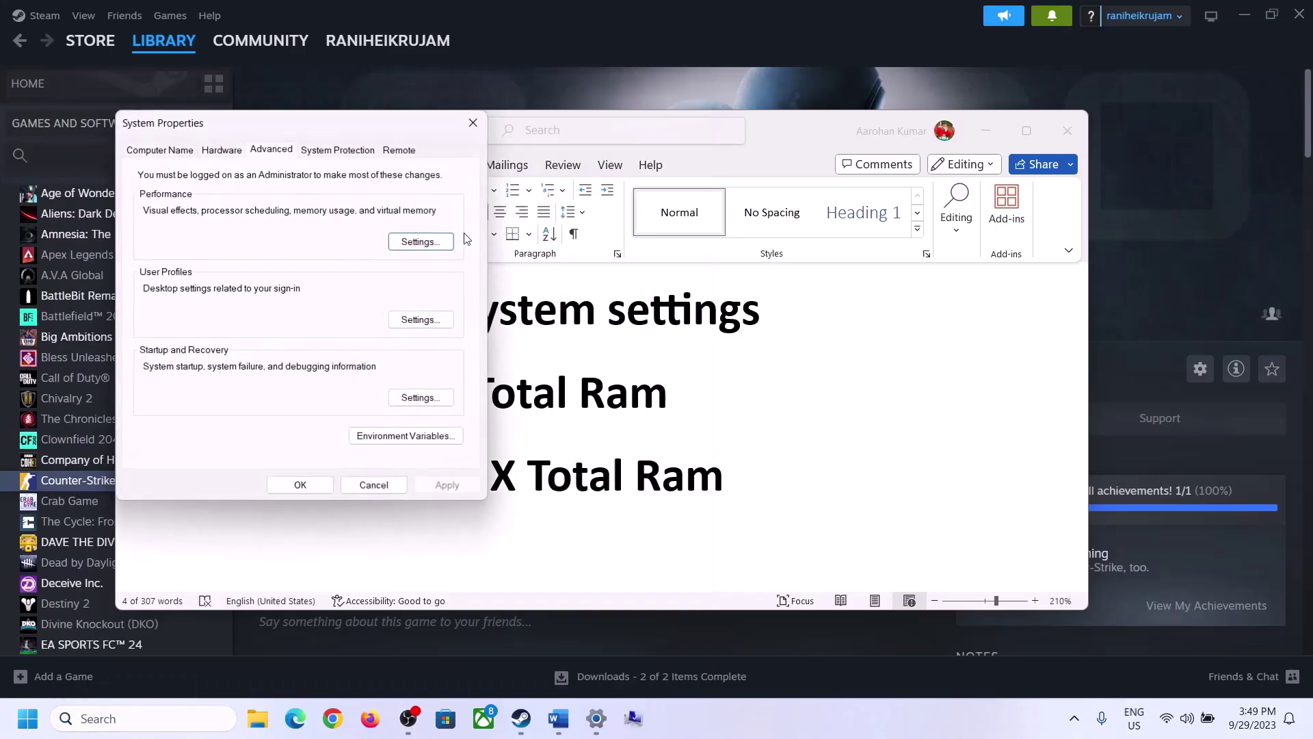
# Open the Virtual Memory dialog from the advanced performance options, with System Properties moved toward the middle of the display
pyautogui.moveTo(273, 132); pyautogui.dragTo(587, 235)
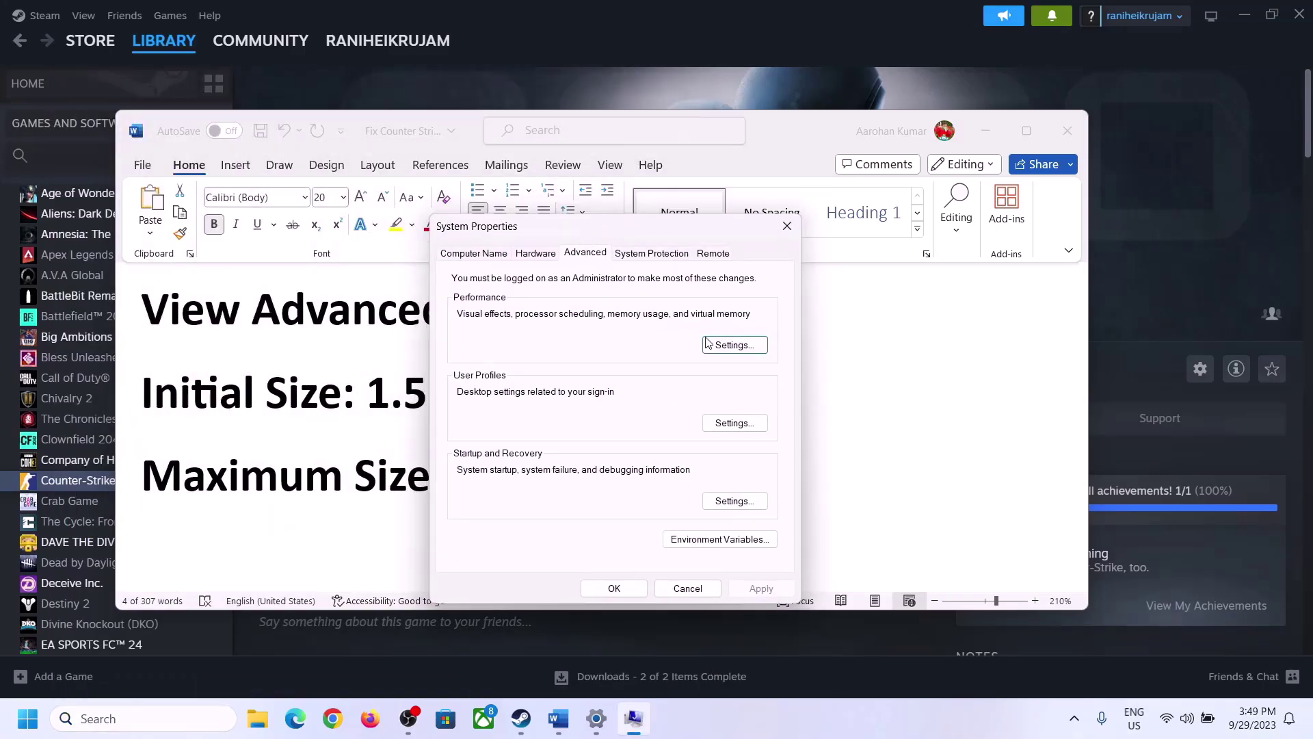
pyautogui.click(734, 346)
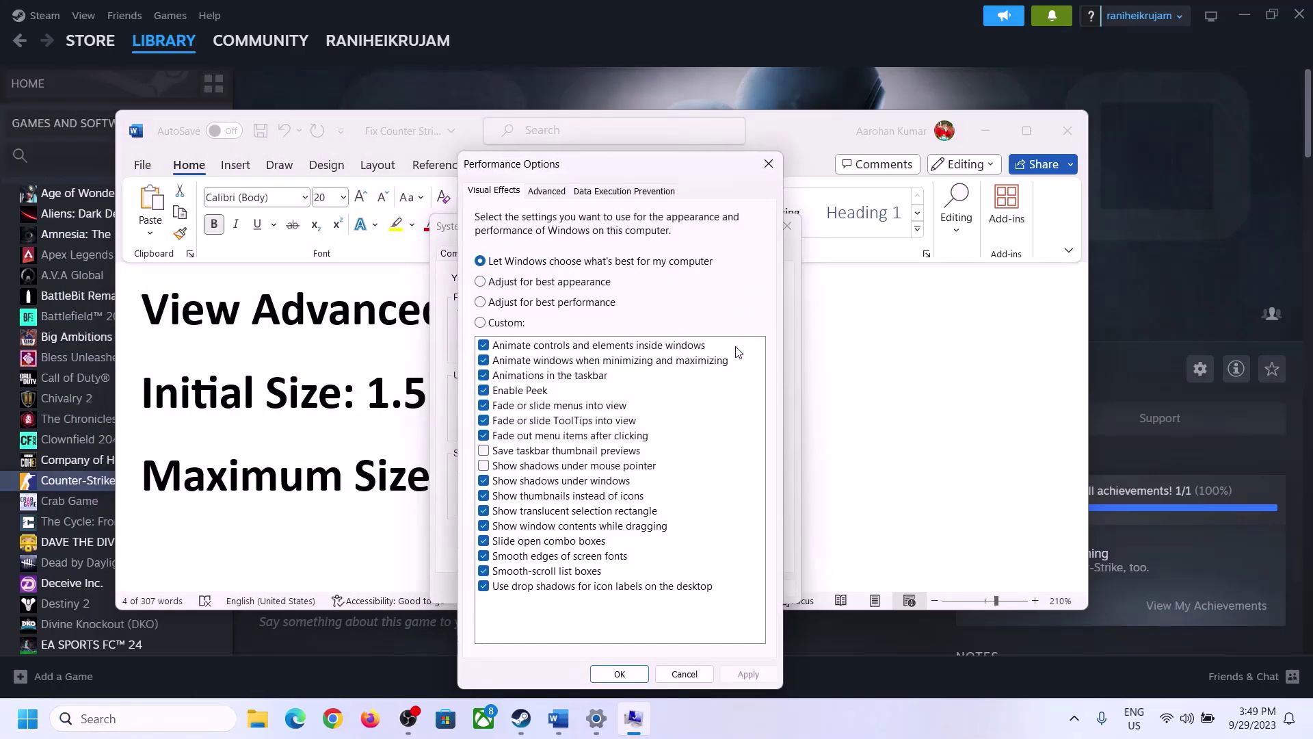
pyautogui.click(548, 192)
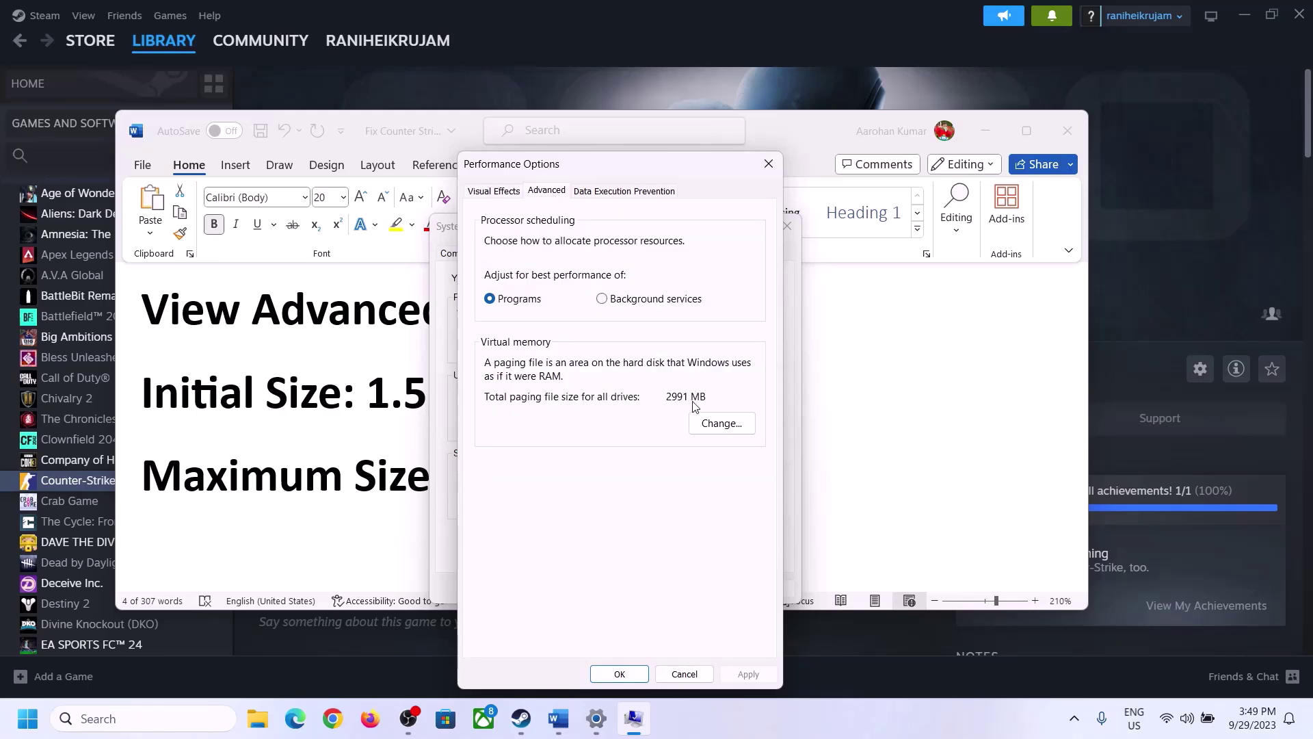
pyautogui.click(727, 425)
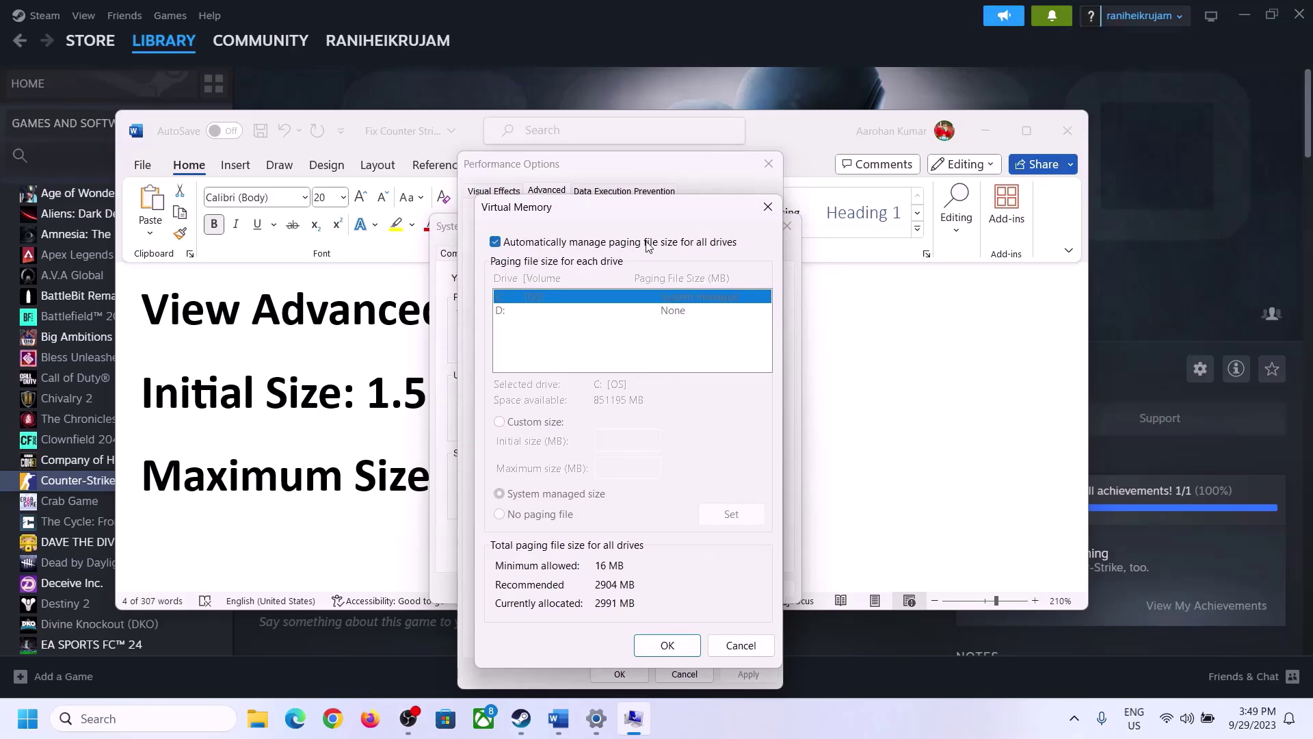
# Turn off automatic paging file management for all drives and choose a custom size for drive C:
pyautogui.click(496, 244)
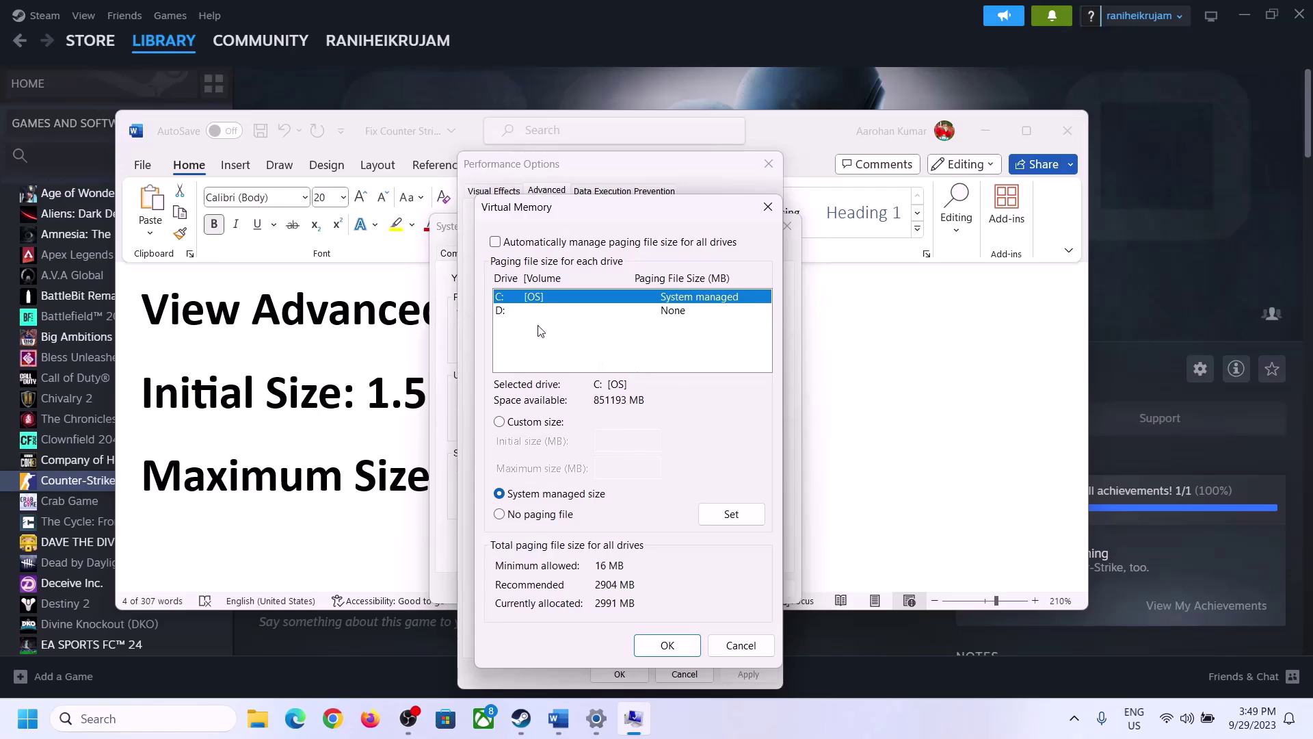
pyautogui.click(500, 424)
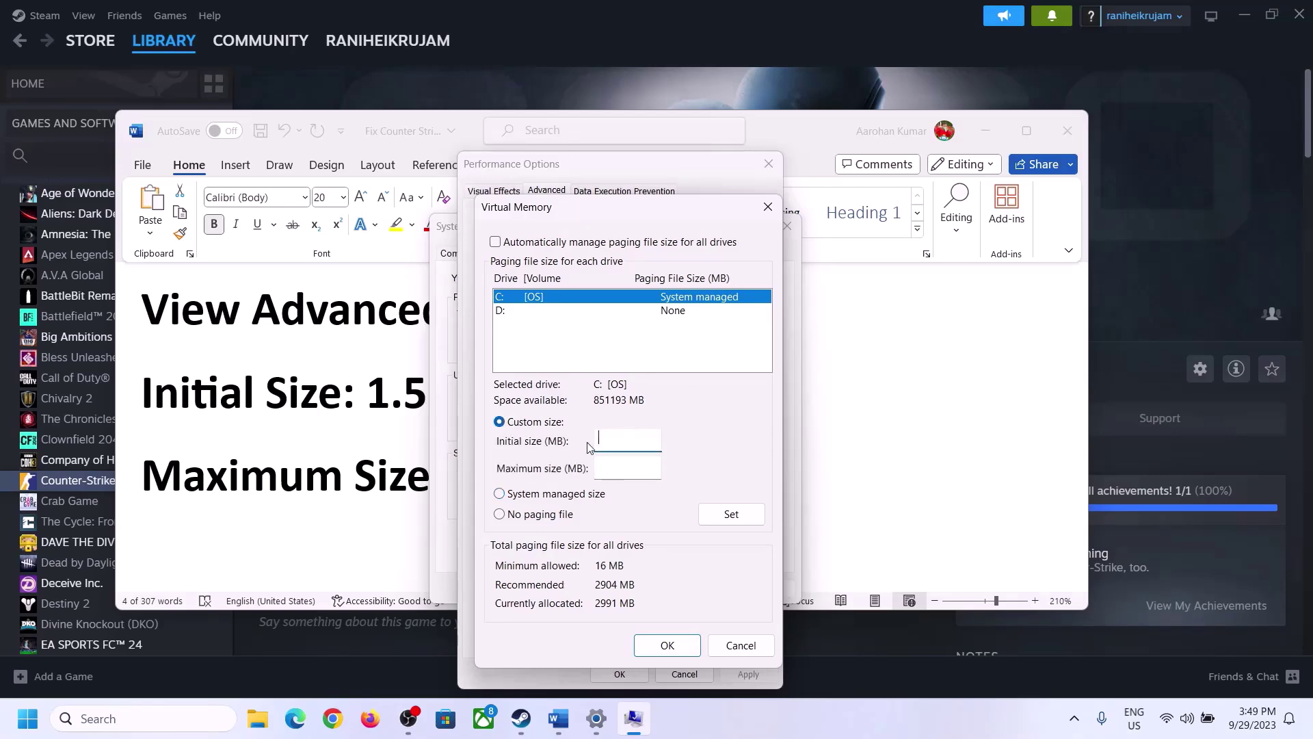
# Highlight the 1.5 x Total Ram formula in the Word document and check the installed RAM on the System About page
pyautogui.click(363, 402)
pyautogui.moveTo(376, 394); pyautogui.dragTo(608, 408)
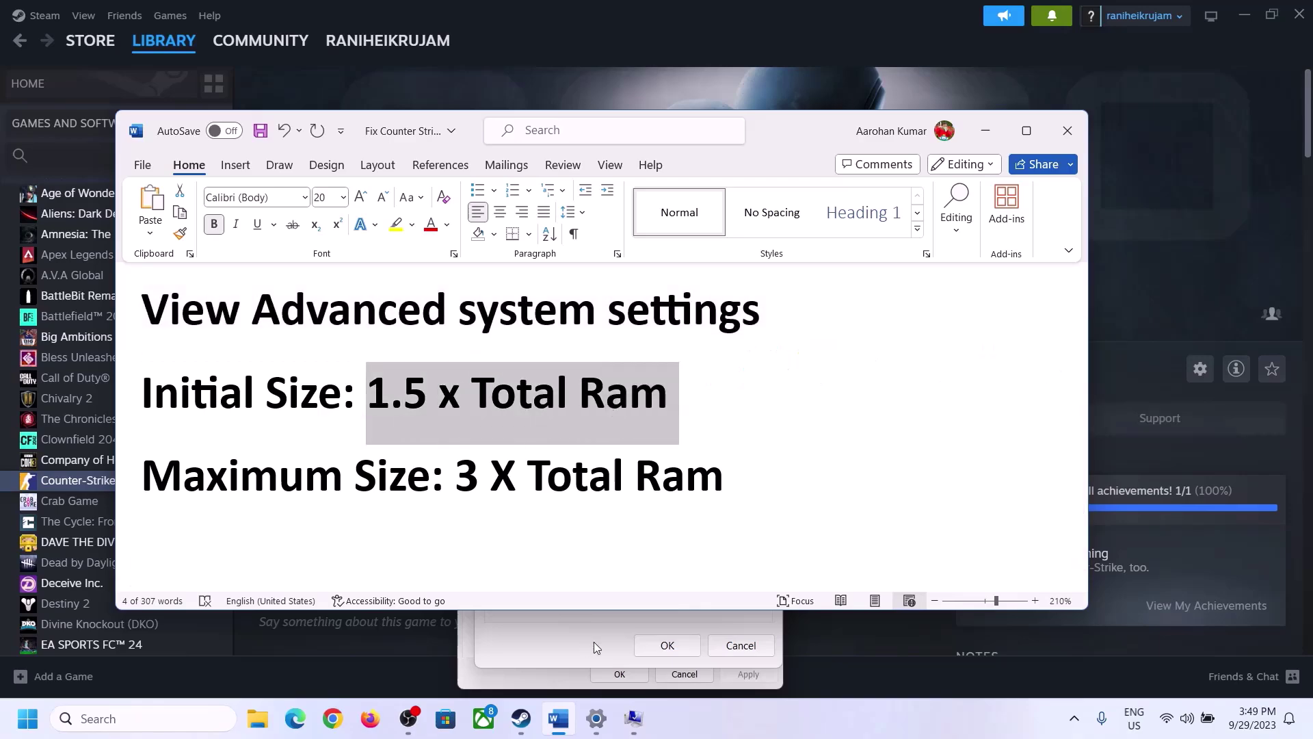
pyautogui.click(597, 722)
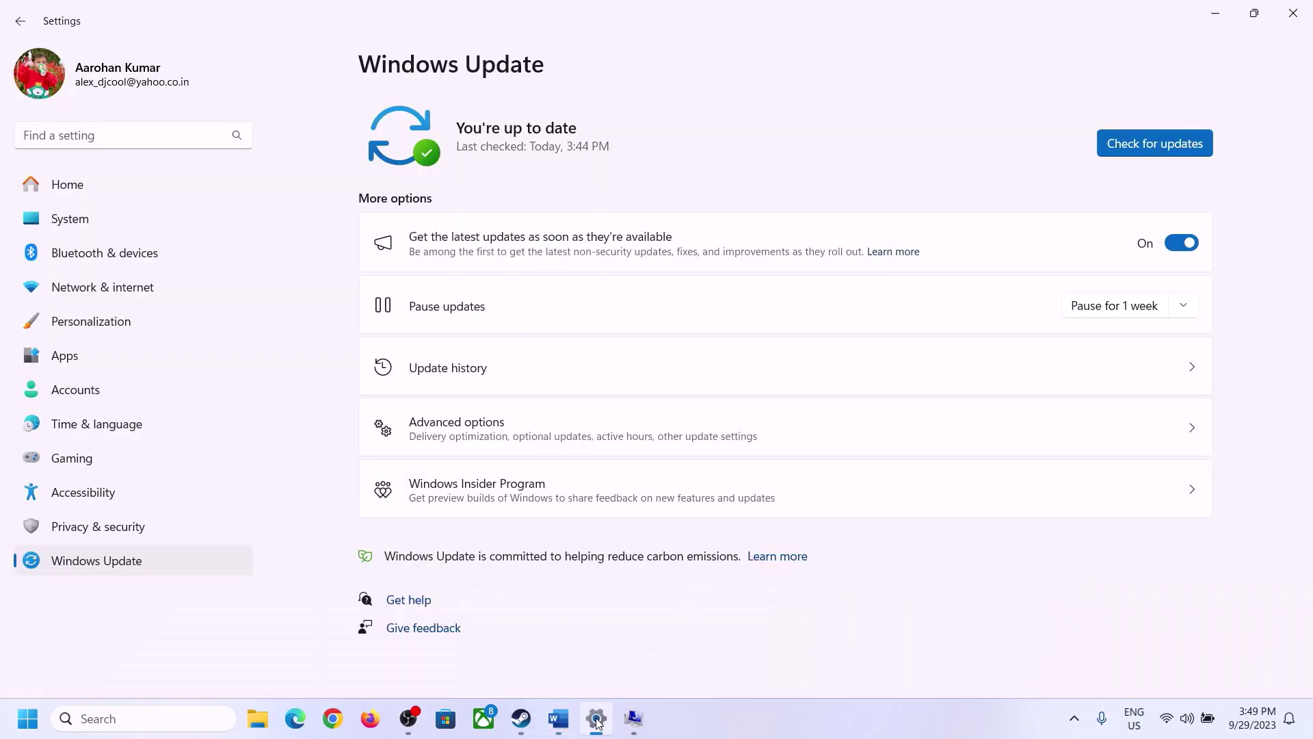
pyautogui.click(59, 219)
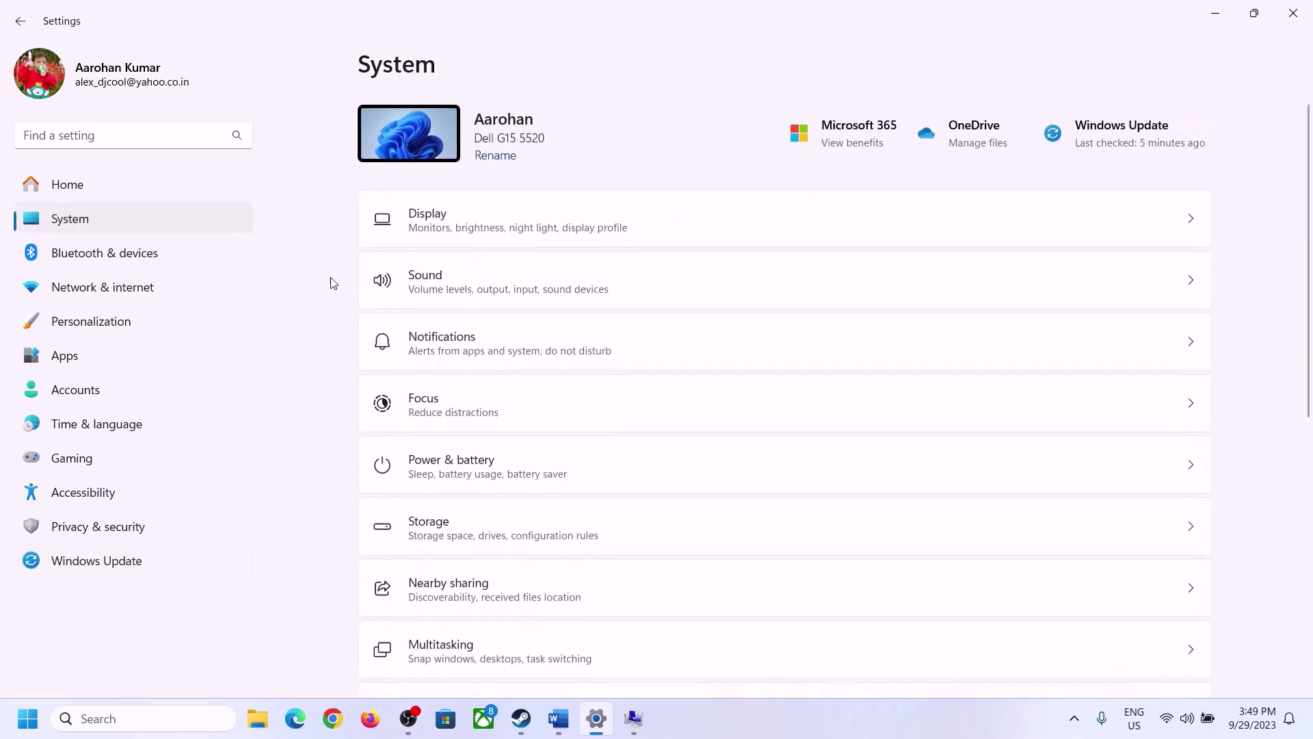
pyautogui.scroll(-10, 483, 504)
pyautogui.click(434, 646)
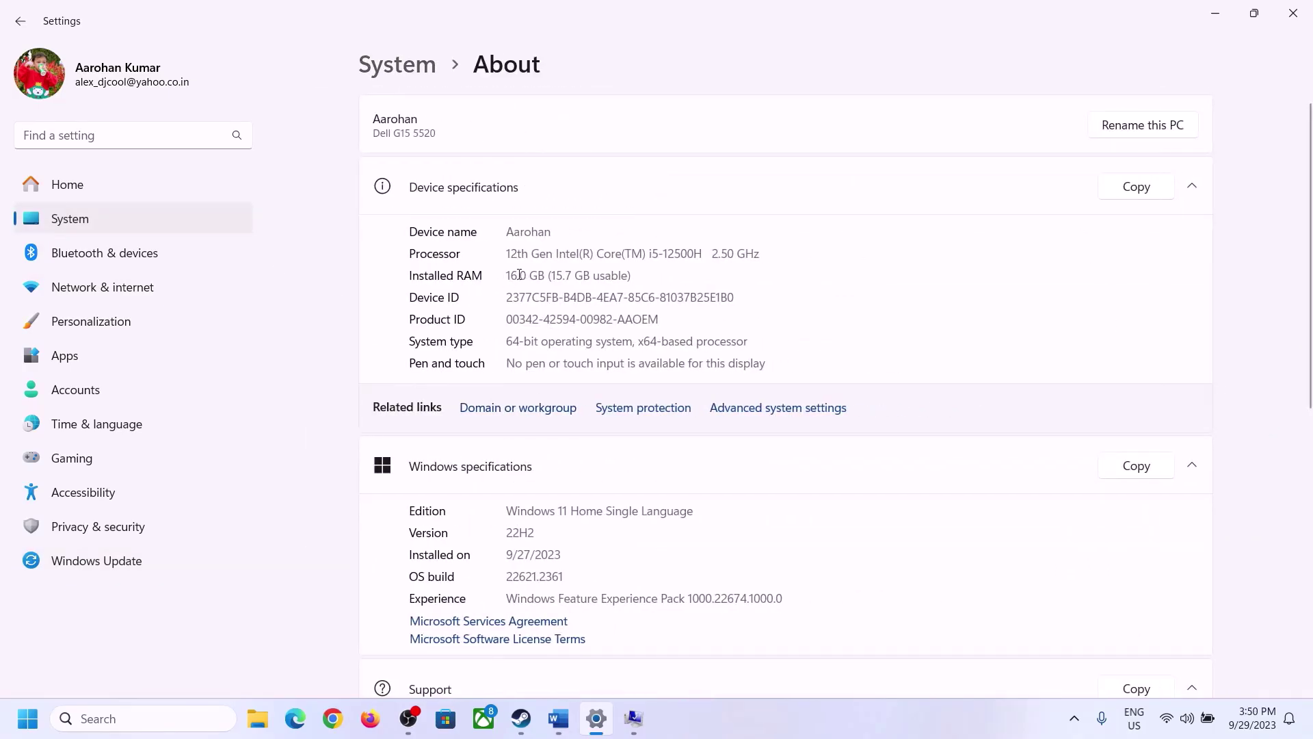
pyautogui.moveTo(520, 274); pyautogui.dragTo(500, 275)
pyautogui.click(528, 277)
pyautogui.moveTo(523, 273); pyautogui.dragTo(502, 269)
# Return to the Virtual Memory dialog, run calc to place Calculator beside it, and recheck the initial size formula in Word
pyautogui.click(628, 720)
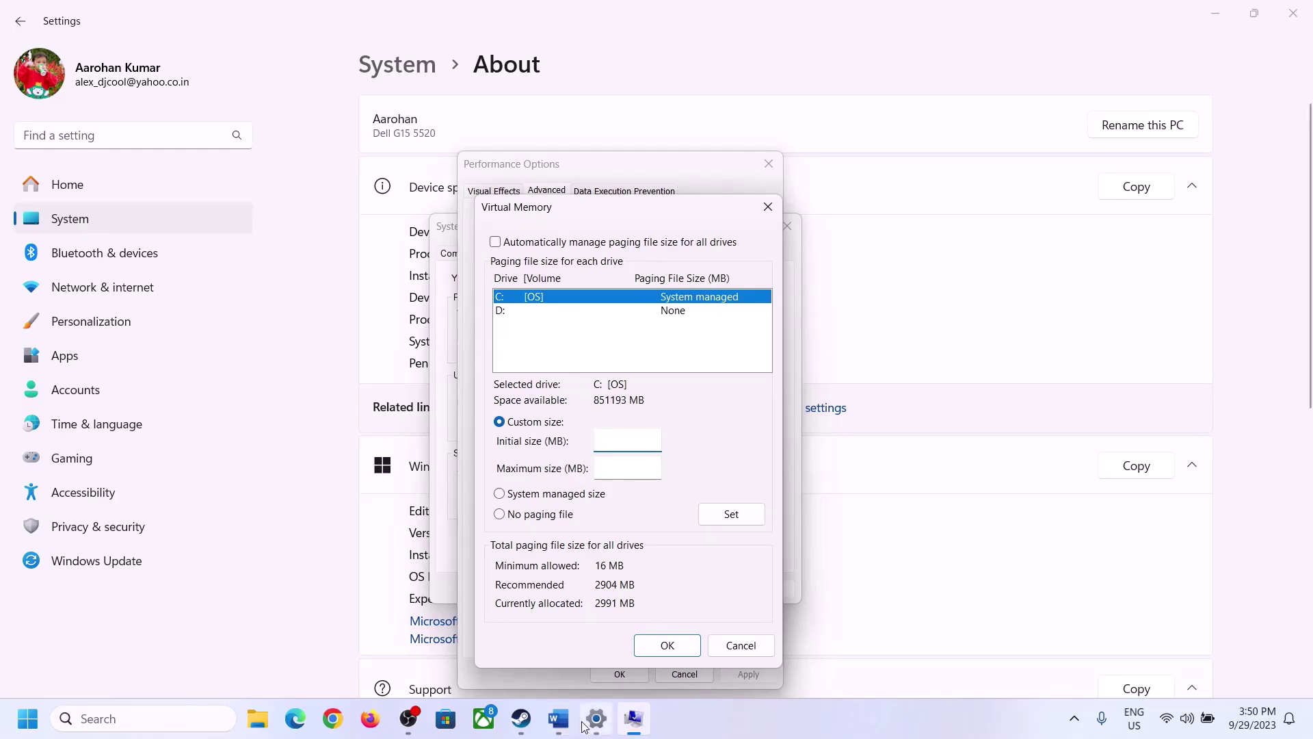
pyautogui.moveTo(597, 718)
pyautogui.press('super+r')
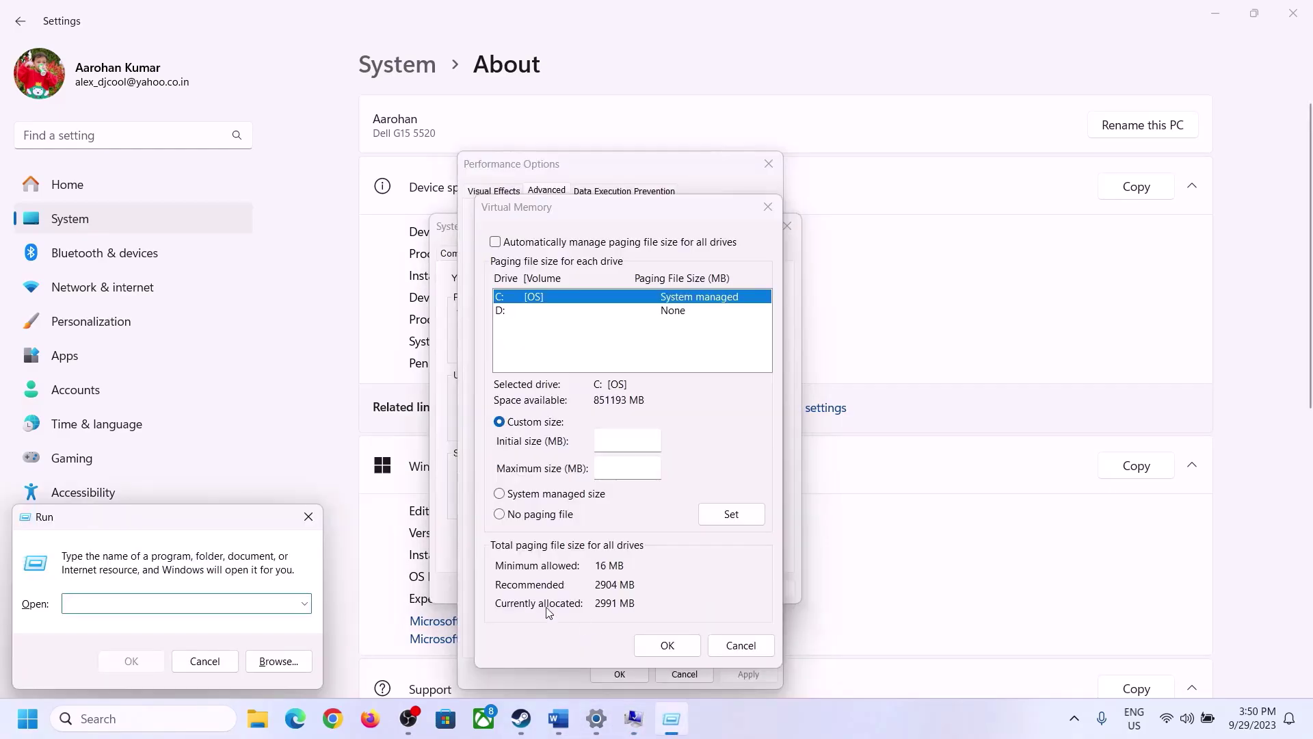
pyautogui.write('calc')
pyautogui.click(122, 662)
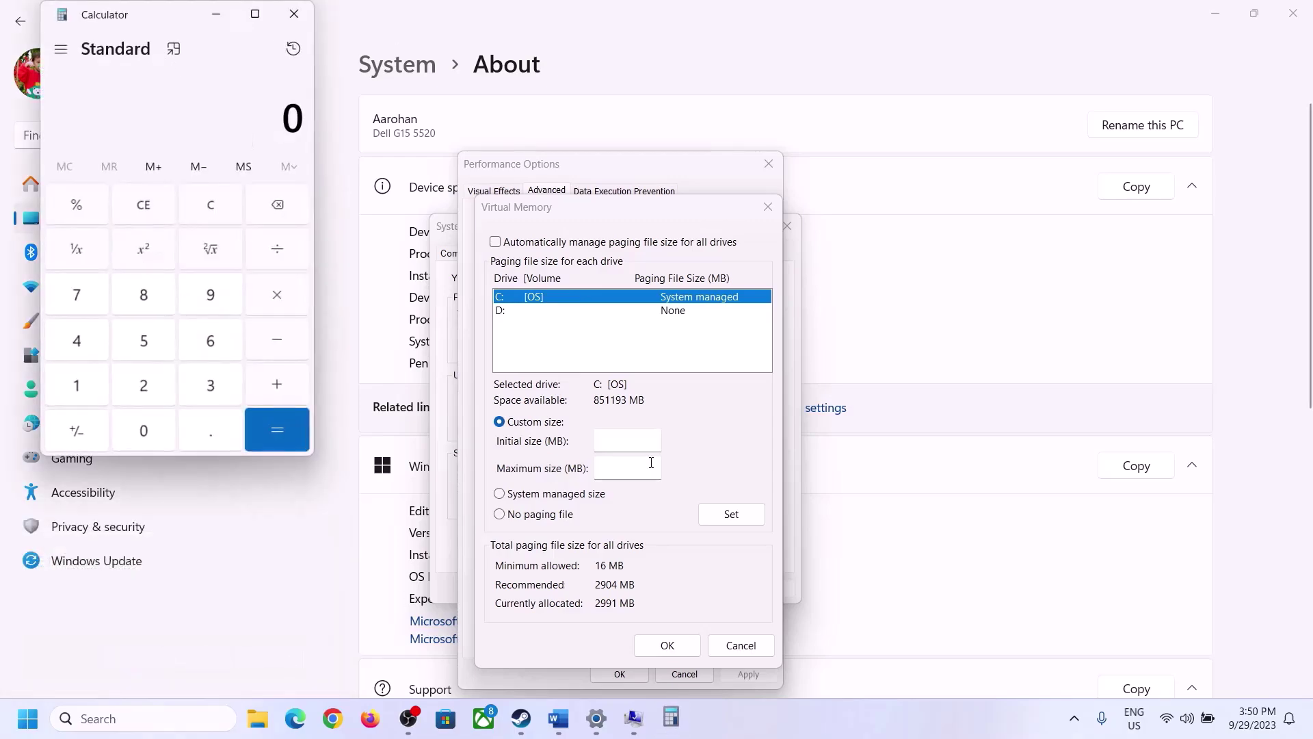
pyautogui.moveTo(166, 24); pyautogui.dragTo(961, 226)
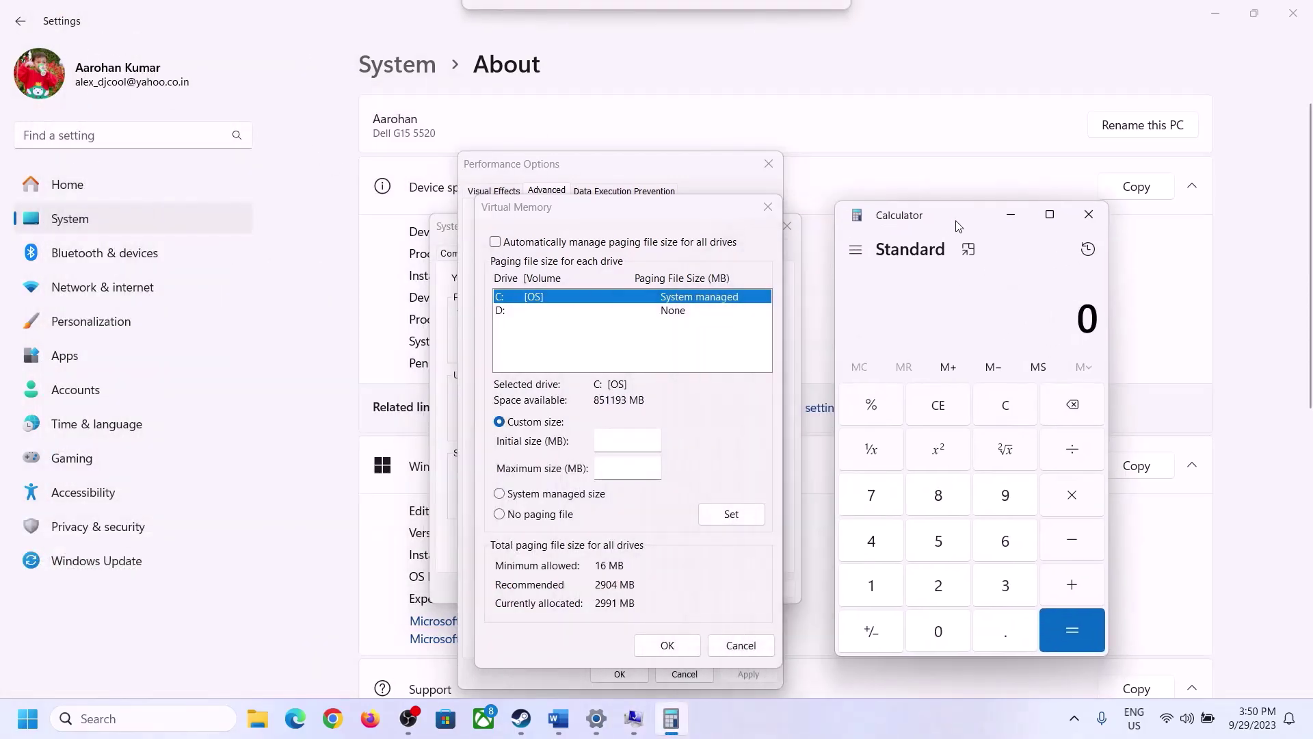
pyautogui.click(559, 720)
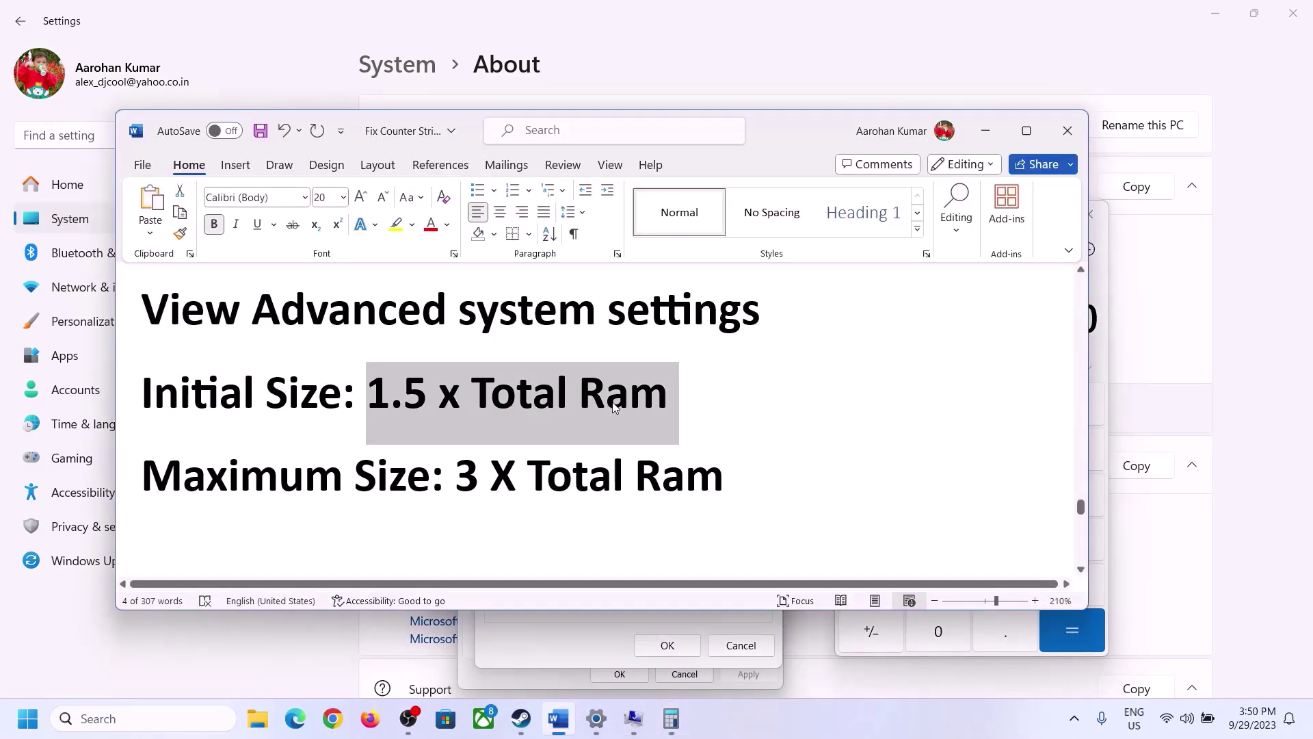
pyautogui.click(675, 722)
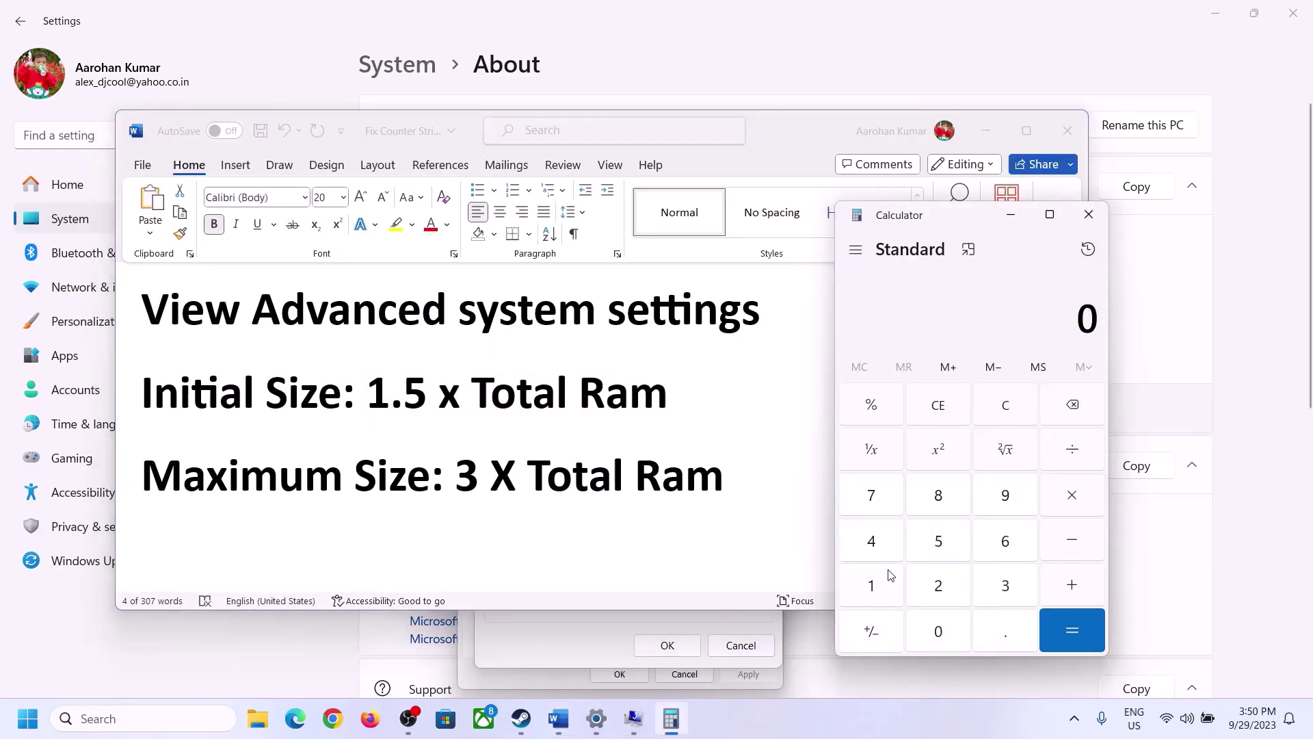
pyautogui.click(873, 589)
pyautogui.click(1001, 553)
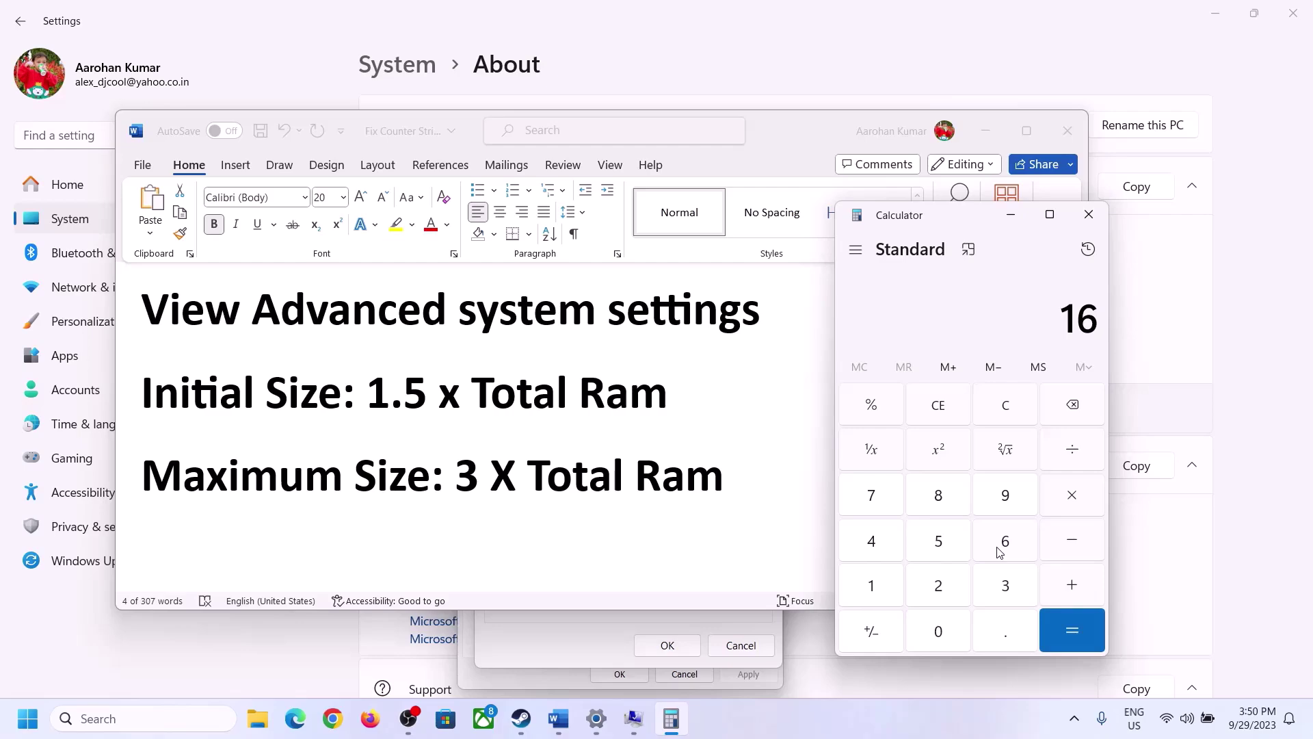
pyautogui.click(1007, 420)
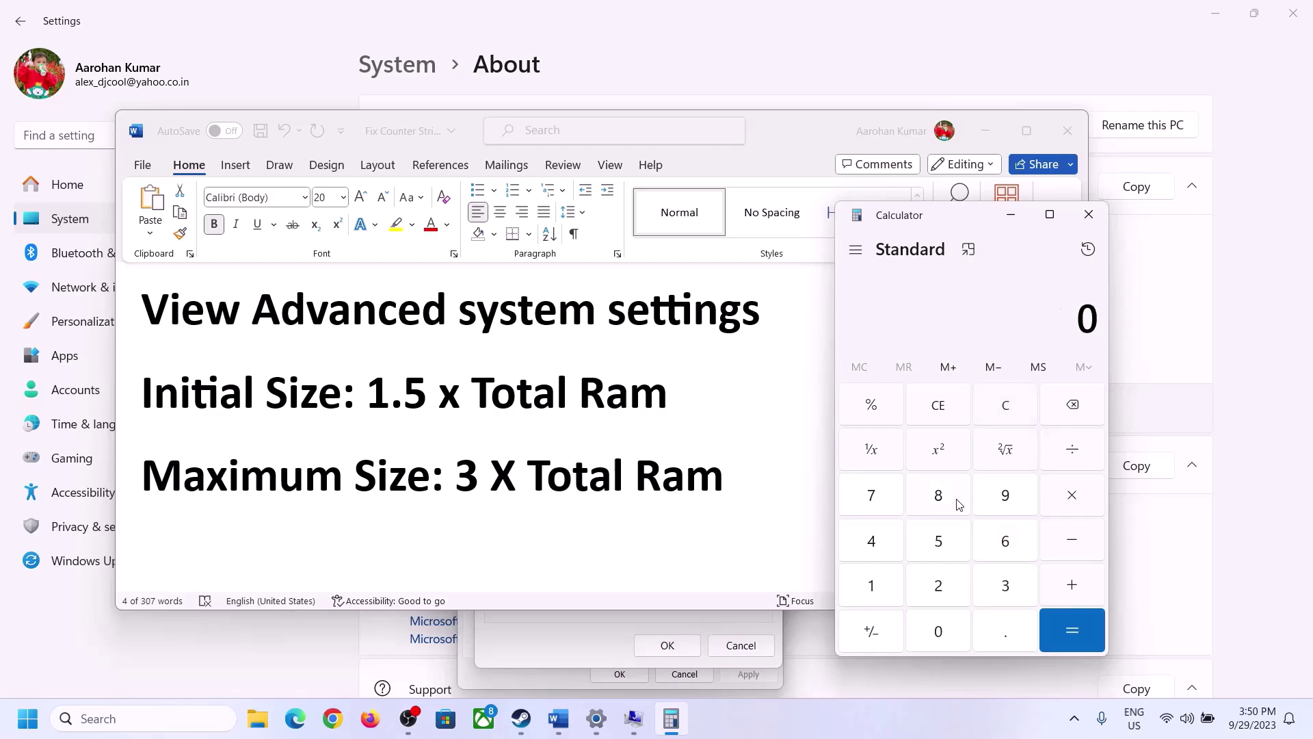
# Convert the 16 GB of installed RAM to megabytes in Calculator by multiplying 16 by 1024
pyautogui.click(882, 586)
pyautogui.click(985, 547)
pyautogui.click(1071, 504)
pyautogui.click(873, 586)
pyautogui.click(938, 630)
pyautogui.click(938, 586)
pyautogui.click(887, 556)
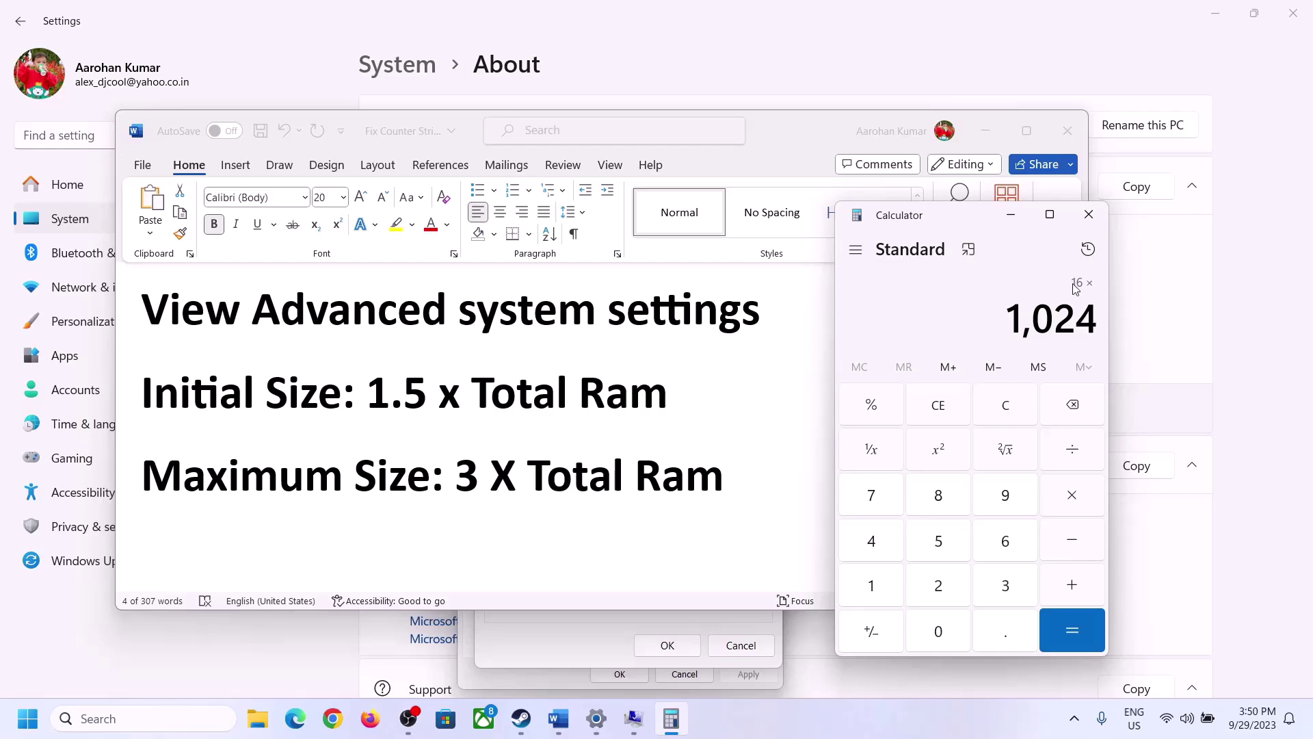
pyautogui.click(1071, 631)
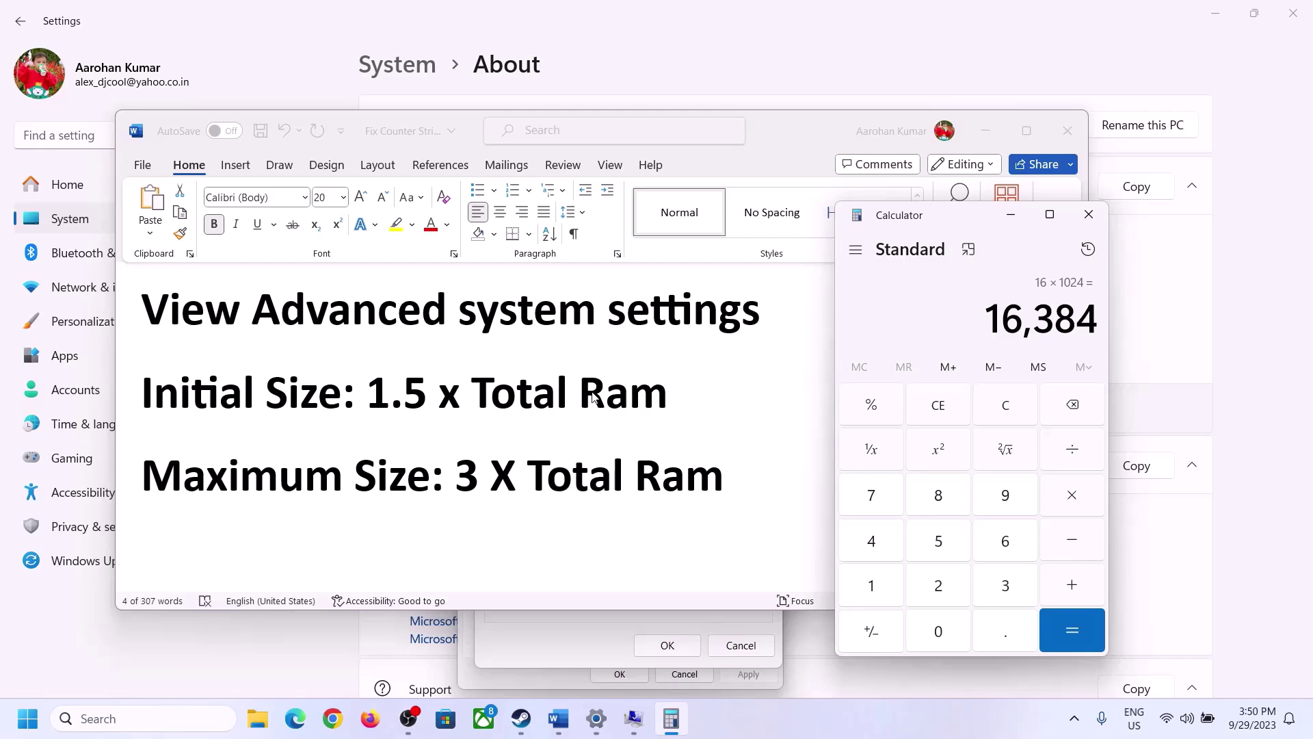
# Multiply the converted RAM amount by 1.5 in Calculator to work out the initial paging file size
pyautogui.click(1073, 497)
pyautogui.click(892, 594)
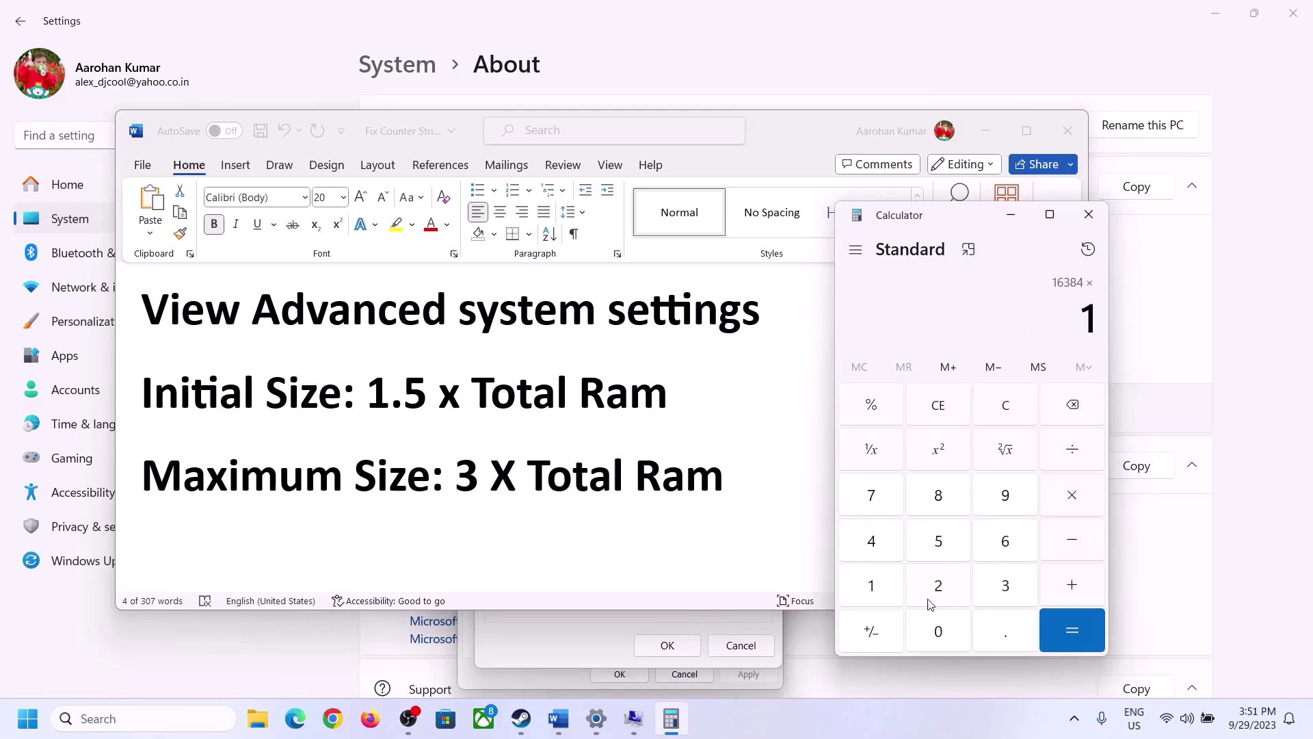
pyautogui.click(1000, 638)
pyautogui.click(941, 544)
pyautogui.click(1069, 619)
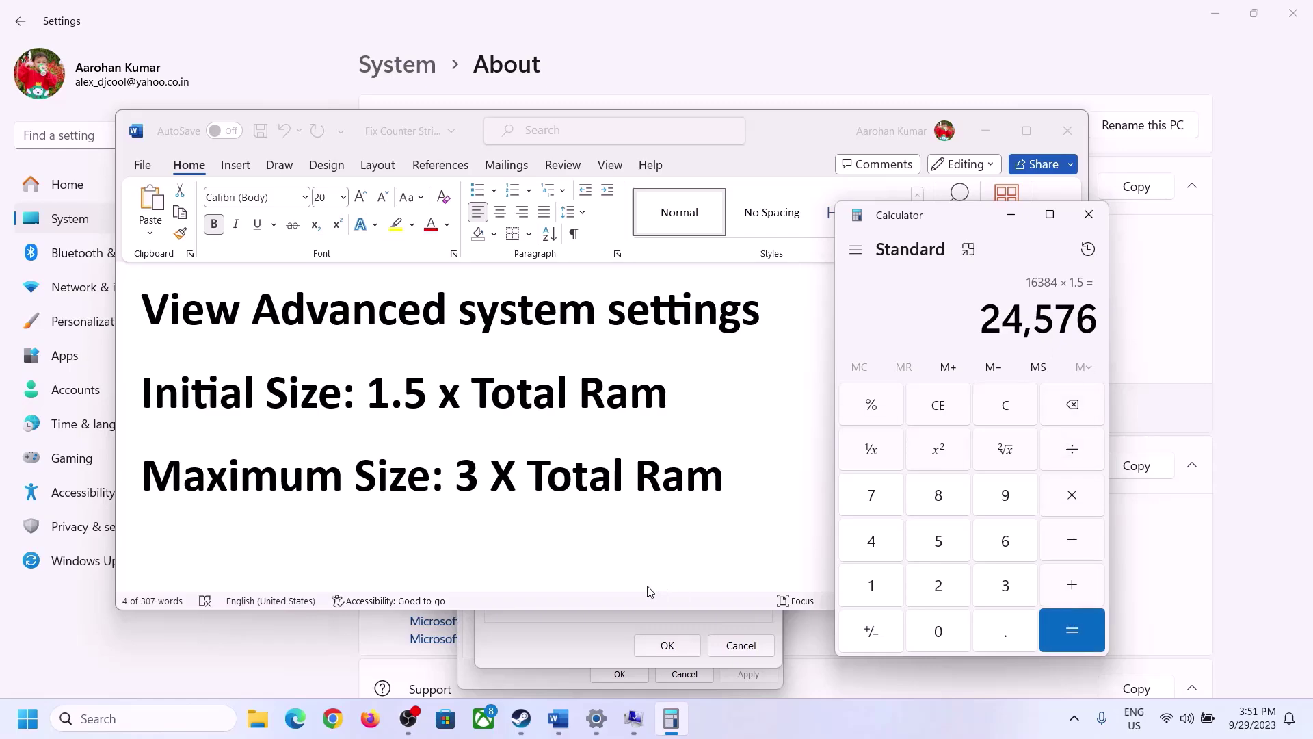
# Set the custom initial paging file size for drive C: to 24576 MB in the Virtual Memory dialog
pyautogui.click(649, 618)
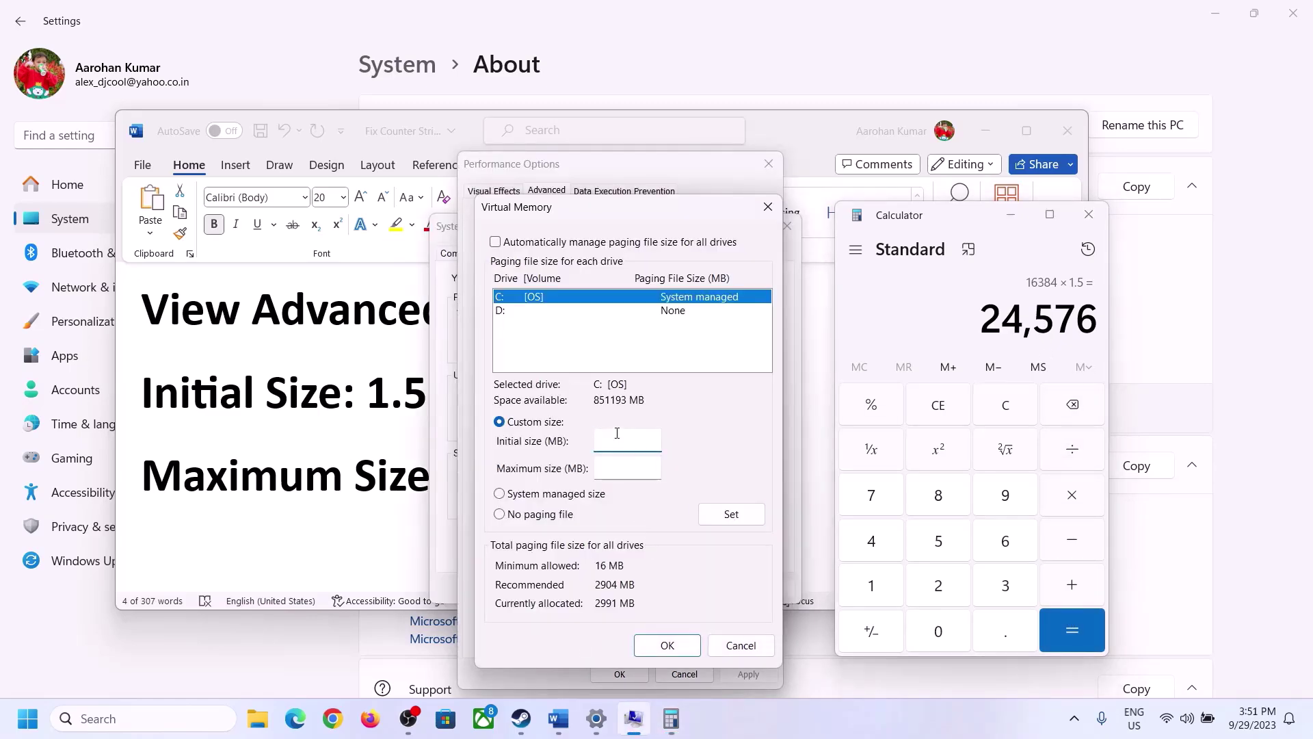
pyautogui.write('24576')
pyautogui.click(653, 467)
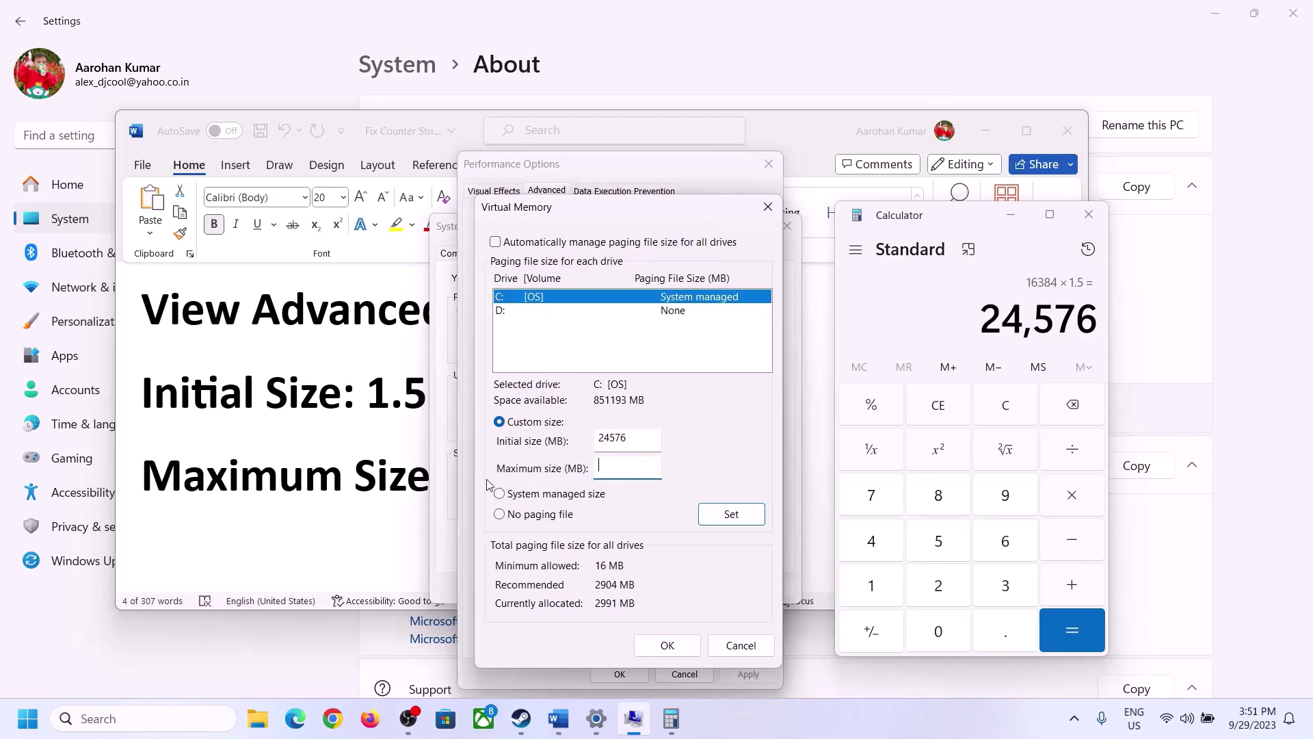
# Check the maximum size formula in Word and the installed RAM in Settings, with Calculator cleared for a new calculation
pyautogui.click(400, 480)
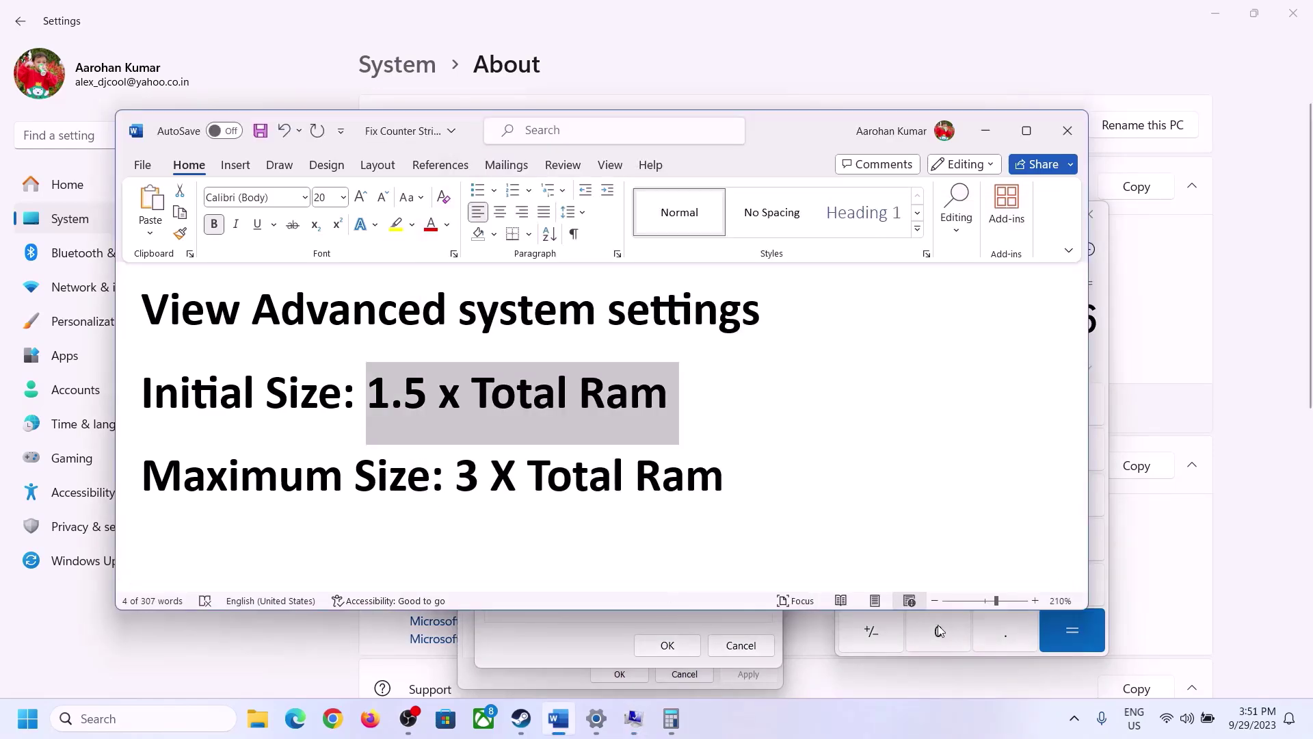
pyautogui.click(1103, 354)
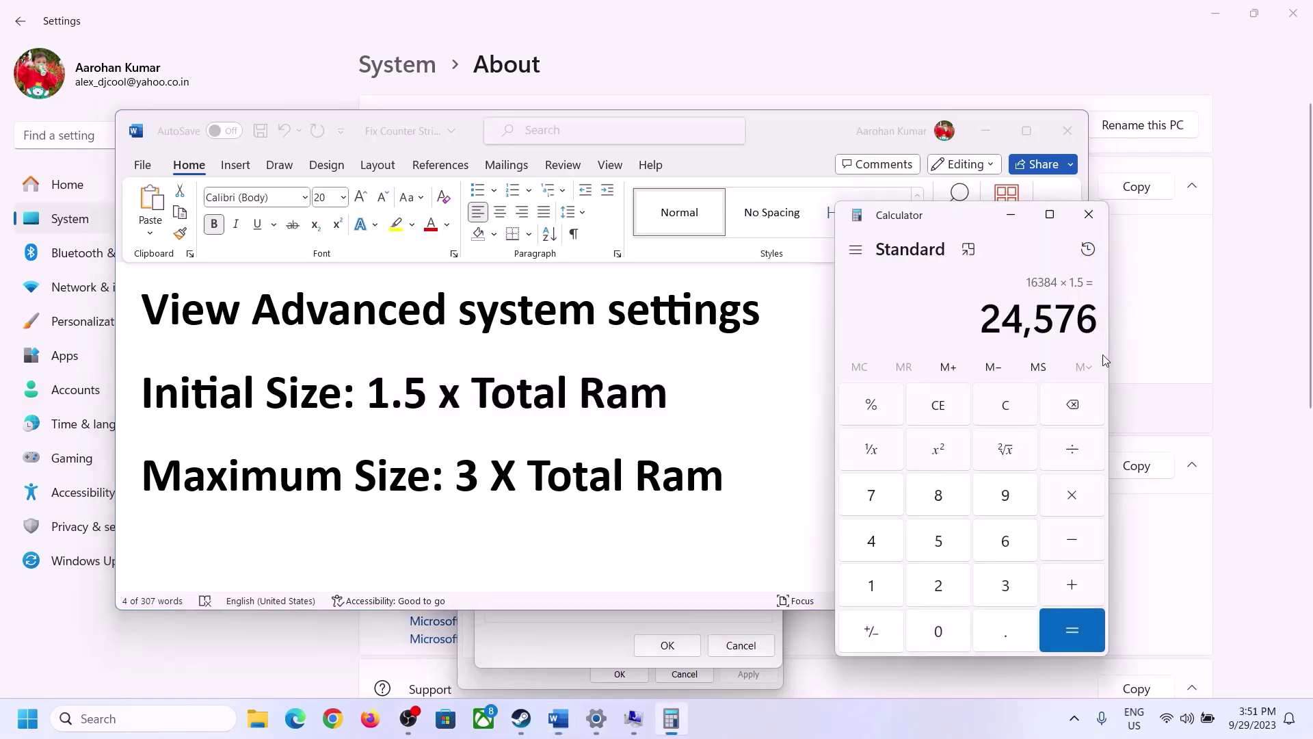
pyautogui.click(1018, 409)
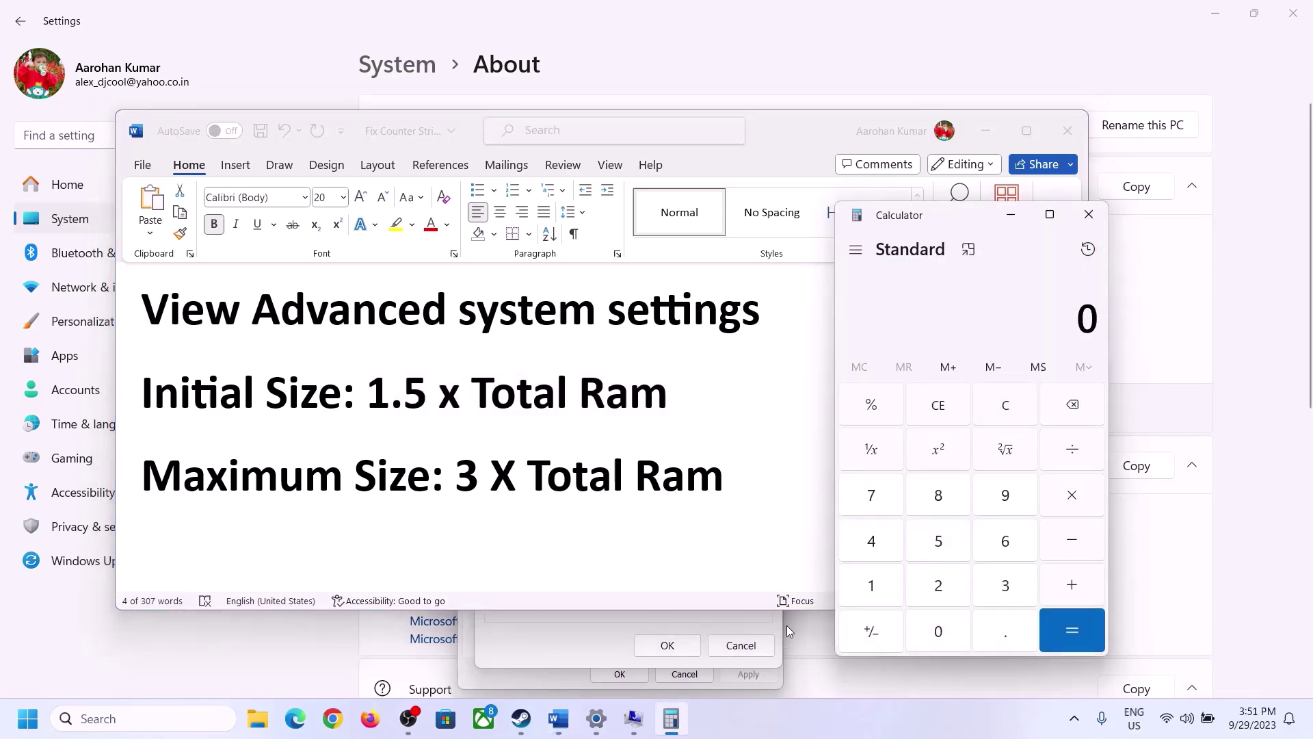
pyautogui.click(597, 718)
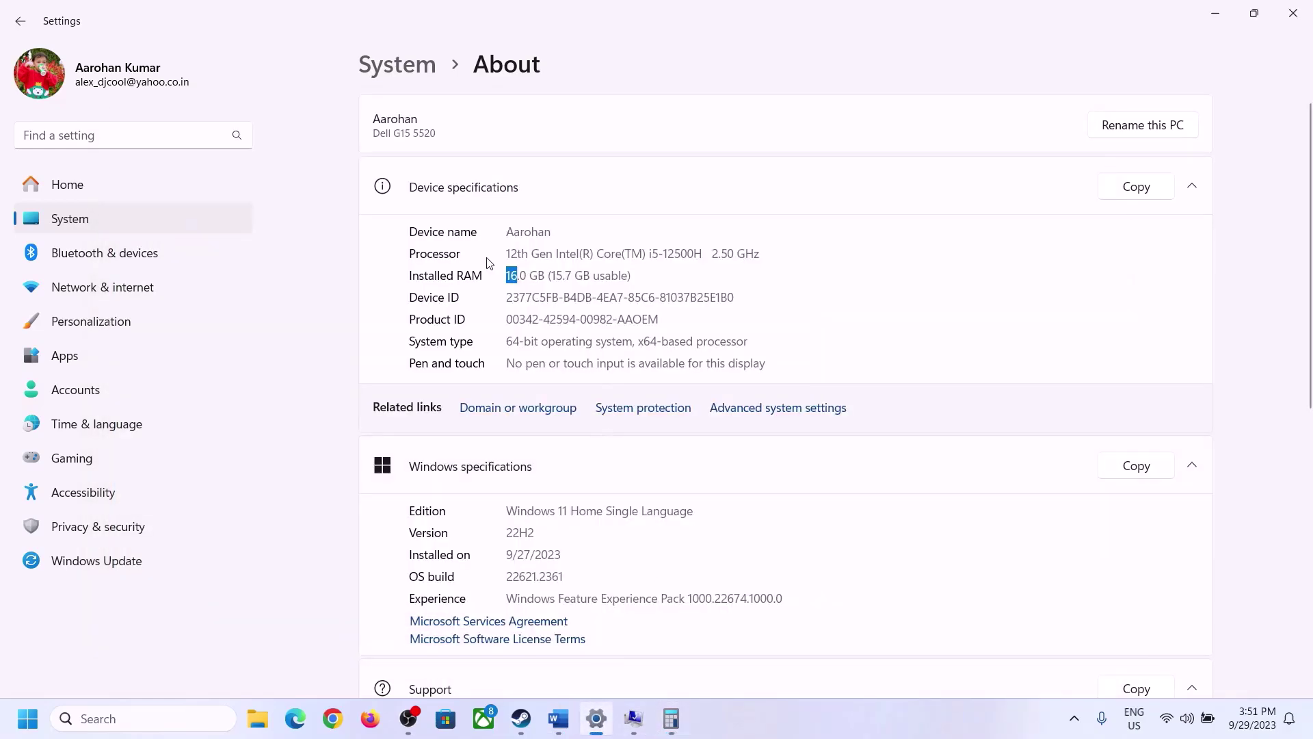
pyautogui.click(671, 718)
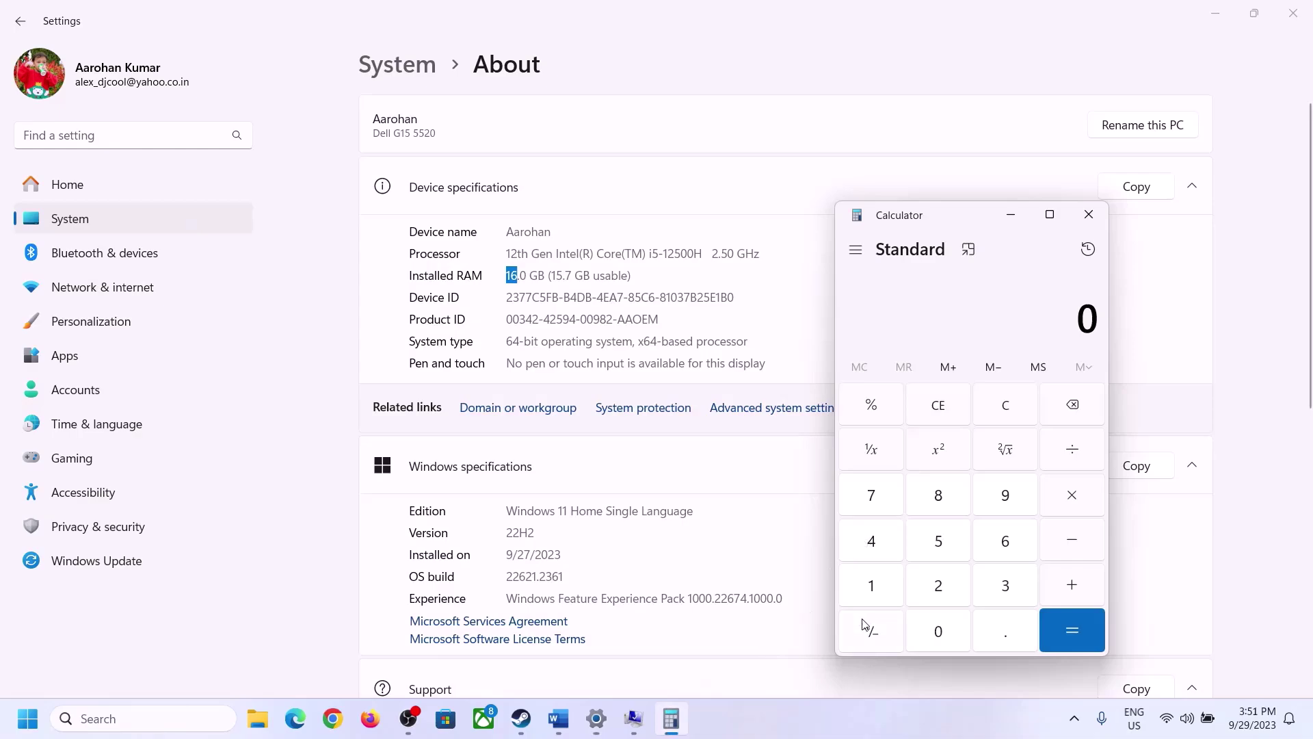
# Calculate 16 times 1024 again in Calculator as the base for the maximum paging file size
pyautogui.click(886, 582)
pyautogui.click(997, 541)
pyautogui.click(1065, 495)
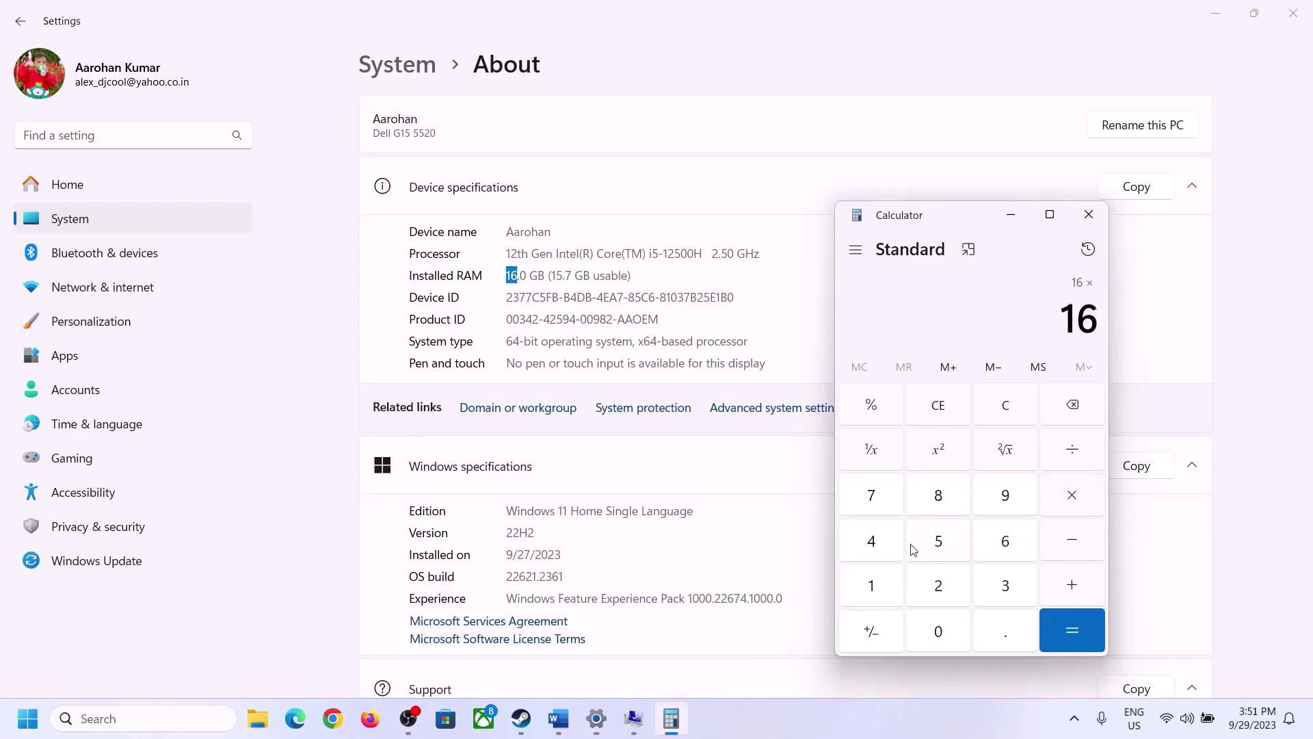
pyautogui.click(882, 580)
pyautogui.click(933, 626)
pyautogui.click(938, 585)
pyautogui.click(871, 541)
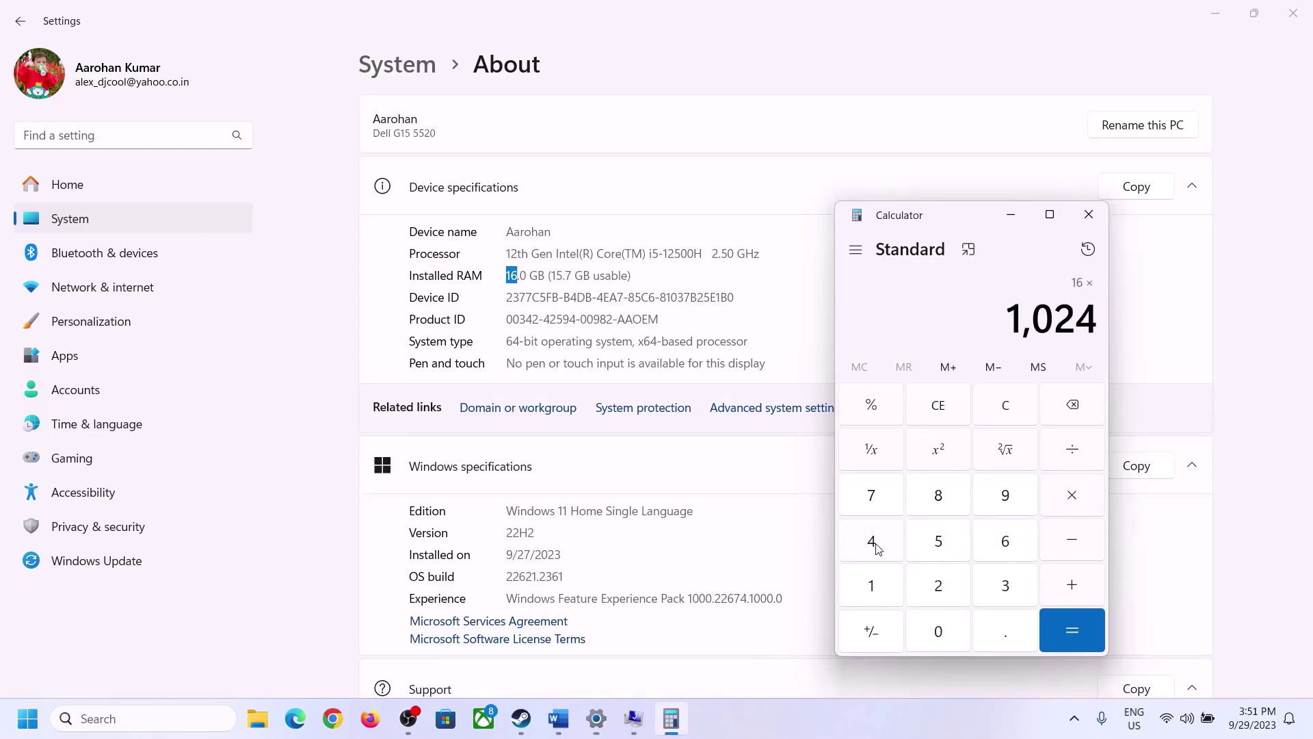
pyautogui.click(1055, 645)
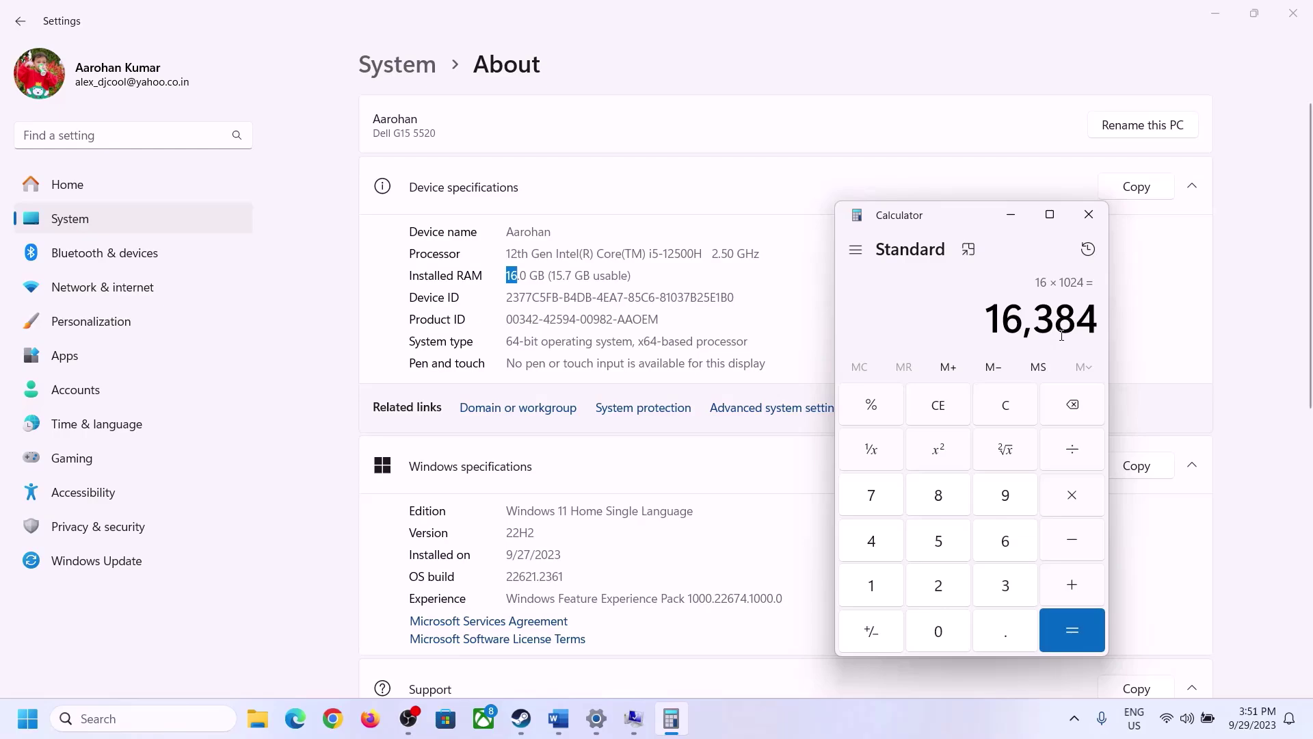
# Recheck the maximum size formula in Word and multiply the RAM in megabytes by 3 in Calculator
pyautogui.click(559, 718)
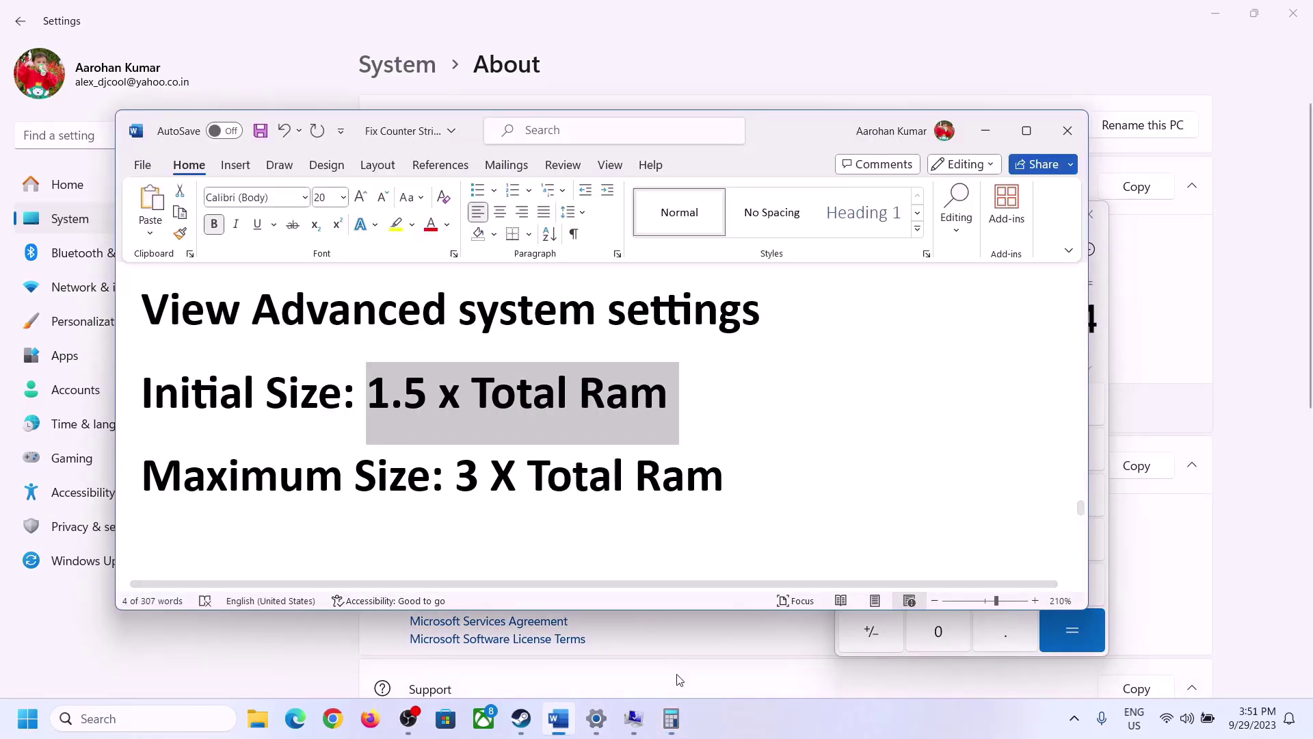
pyautogui.click(1101, 370)
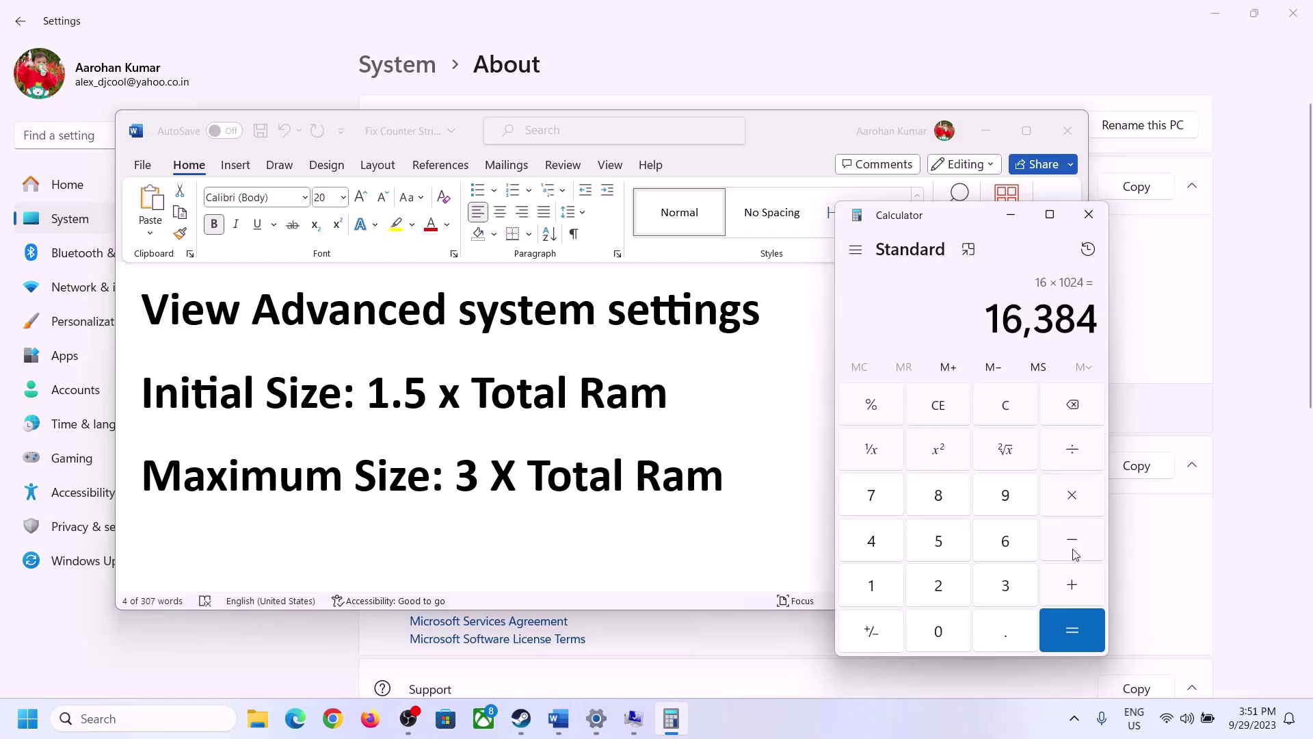
pyautogui.click(1073, 498)
pyautogui.click(1006, 585)
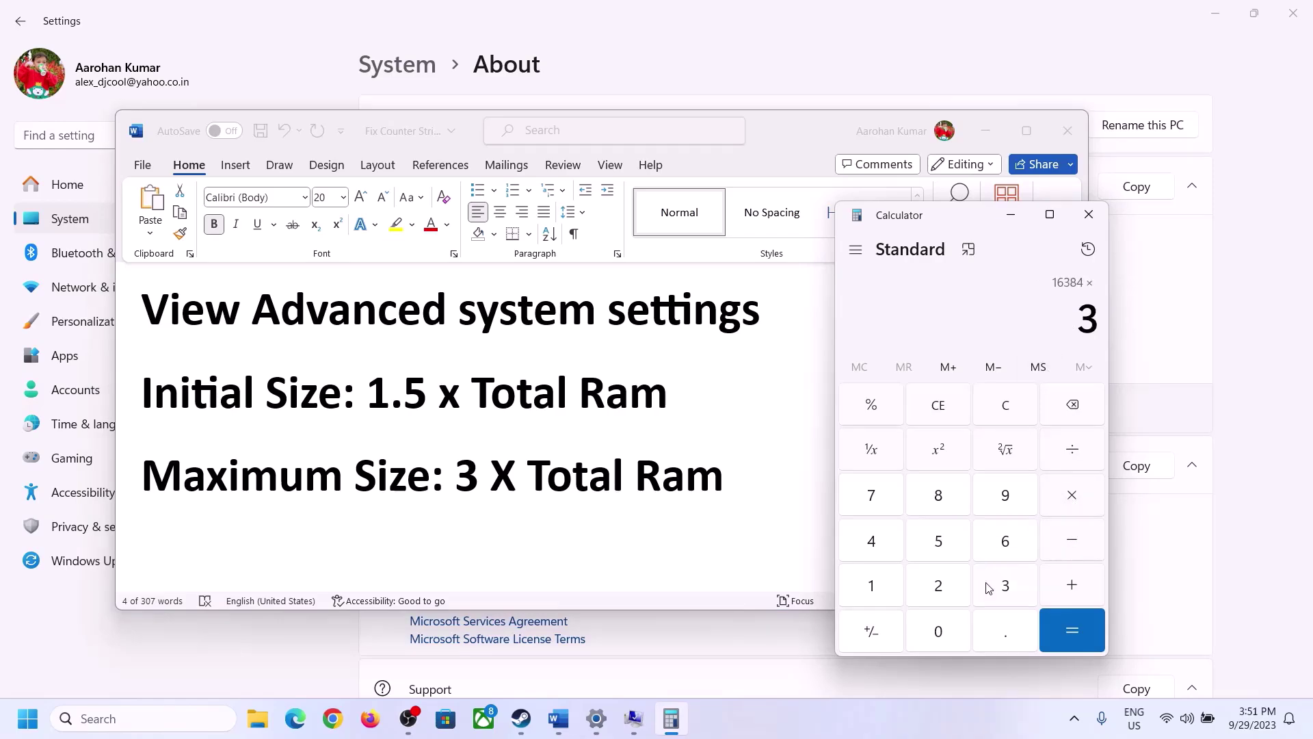
pyautogui.click(1074, 630)
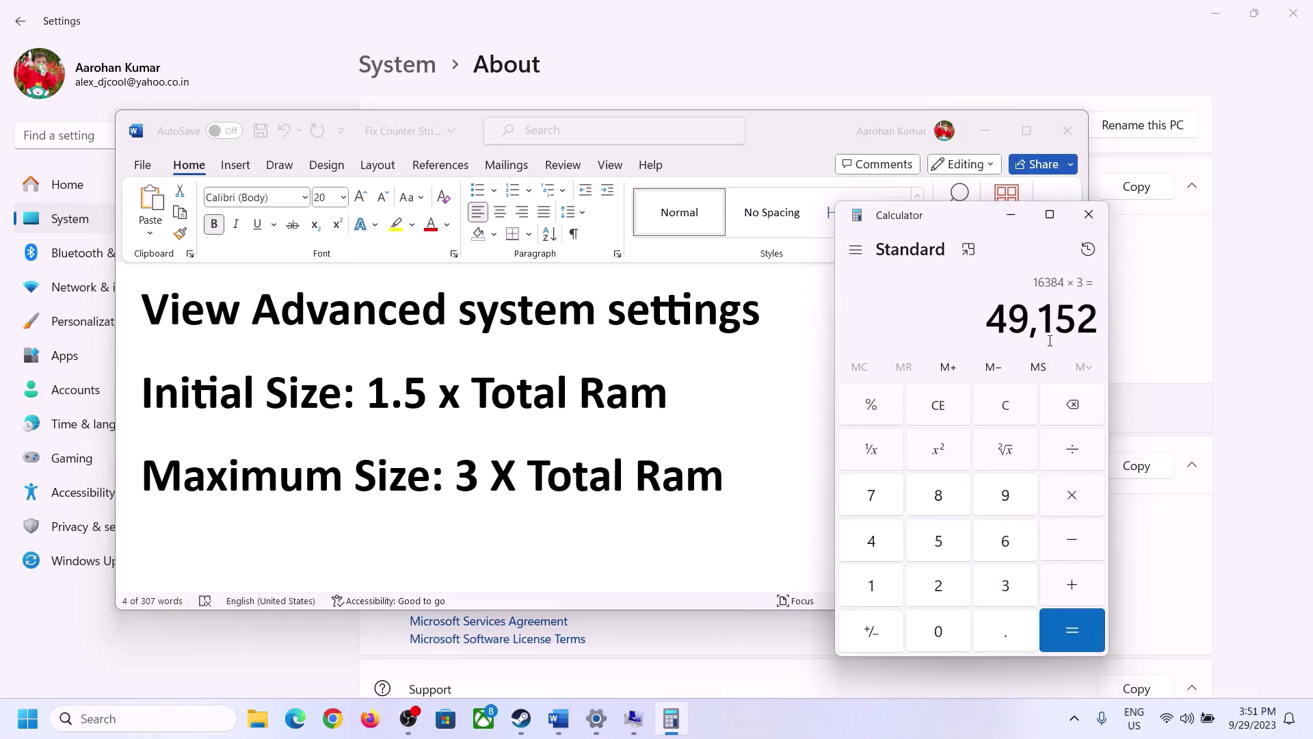
# Set the custom maximum paging file size to 49152 MB and assign the custom size range to drive C:
pyautogui.moveTo(633, 718)
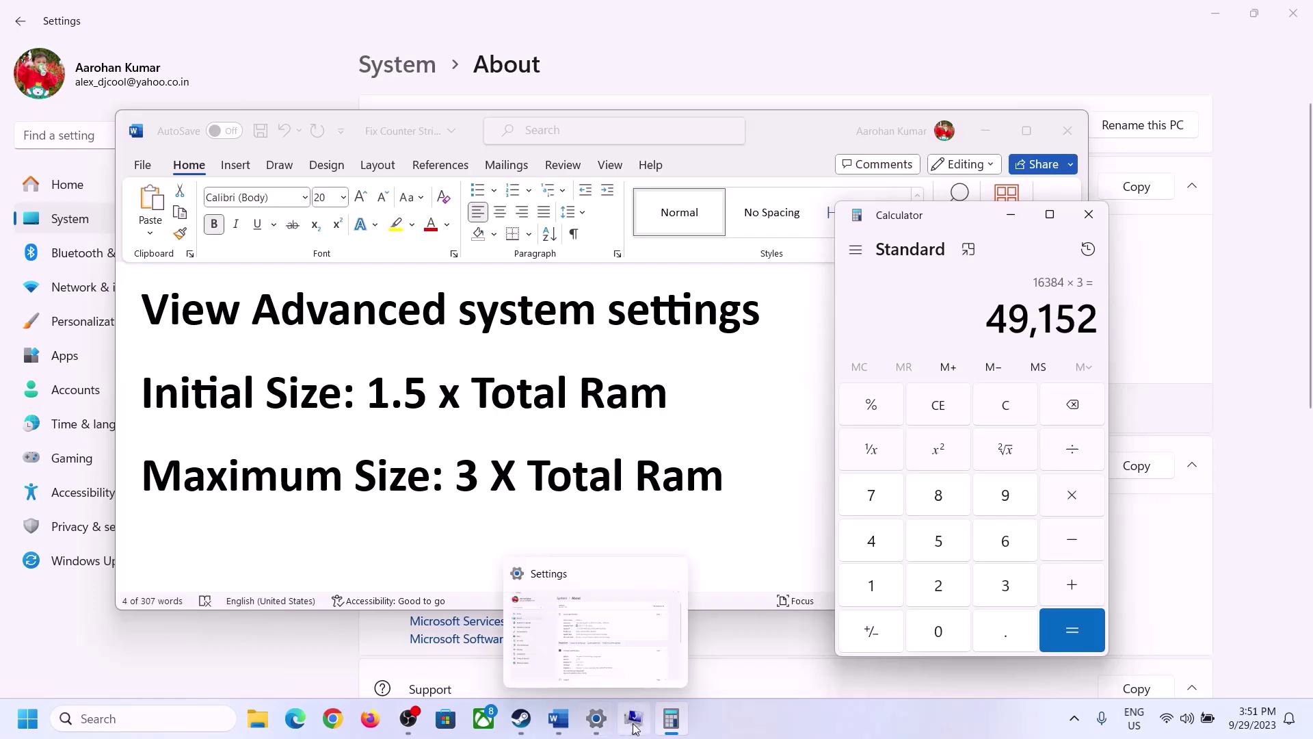
pyautogui.click(686, 593)
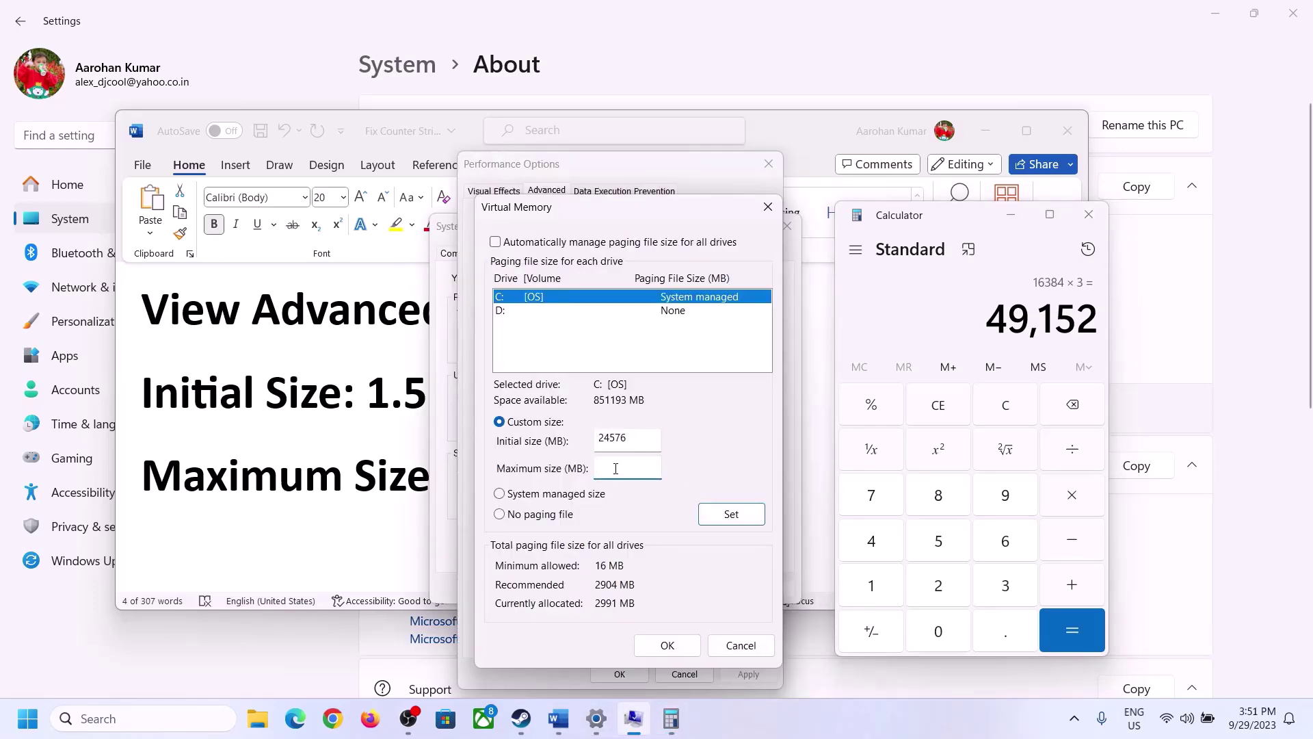
pyautogui.write('49152')
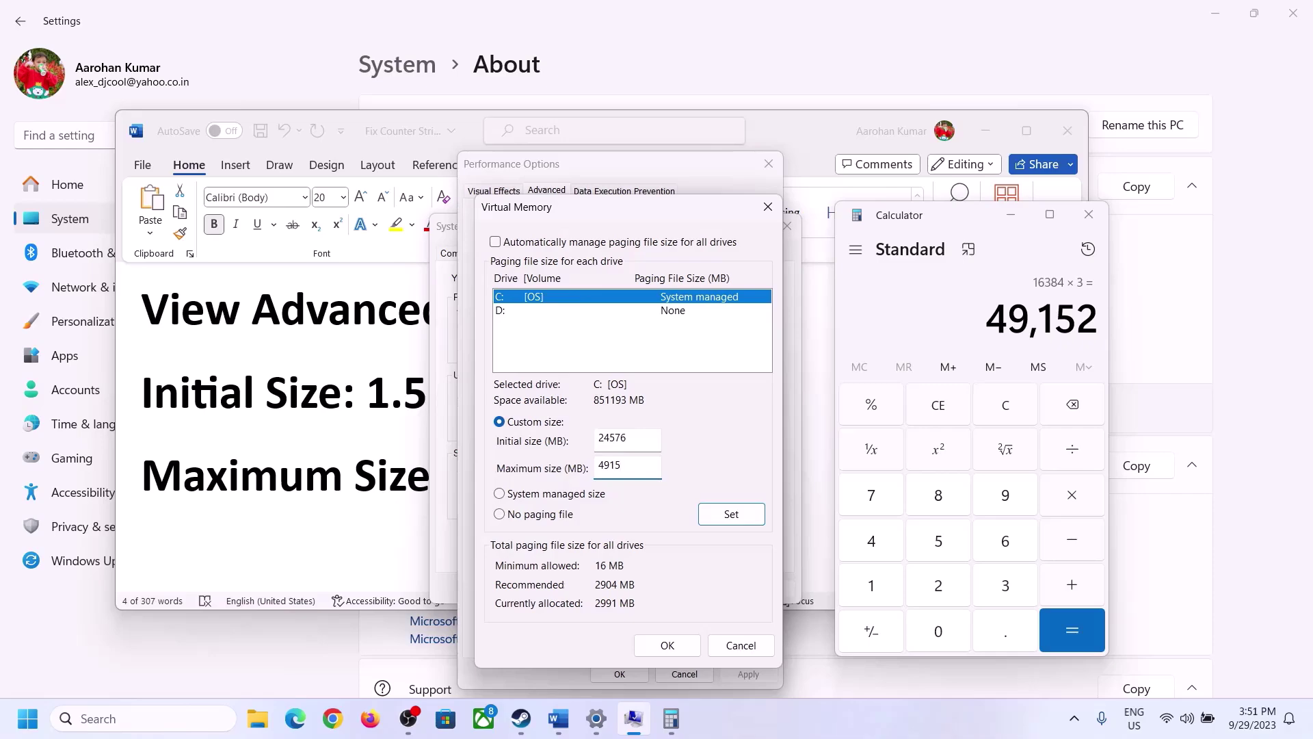
pyautogui.click(732, 517)
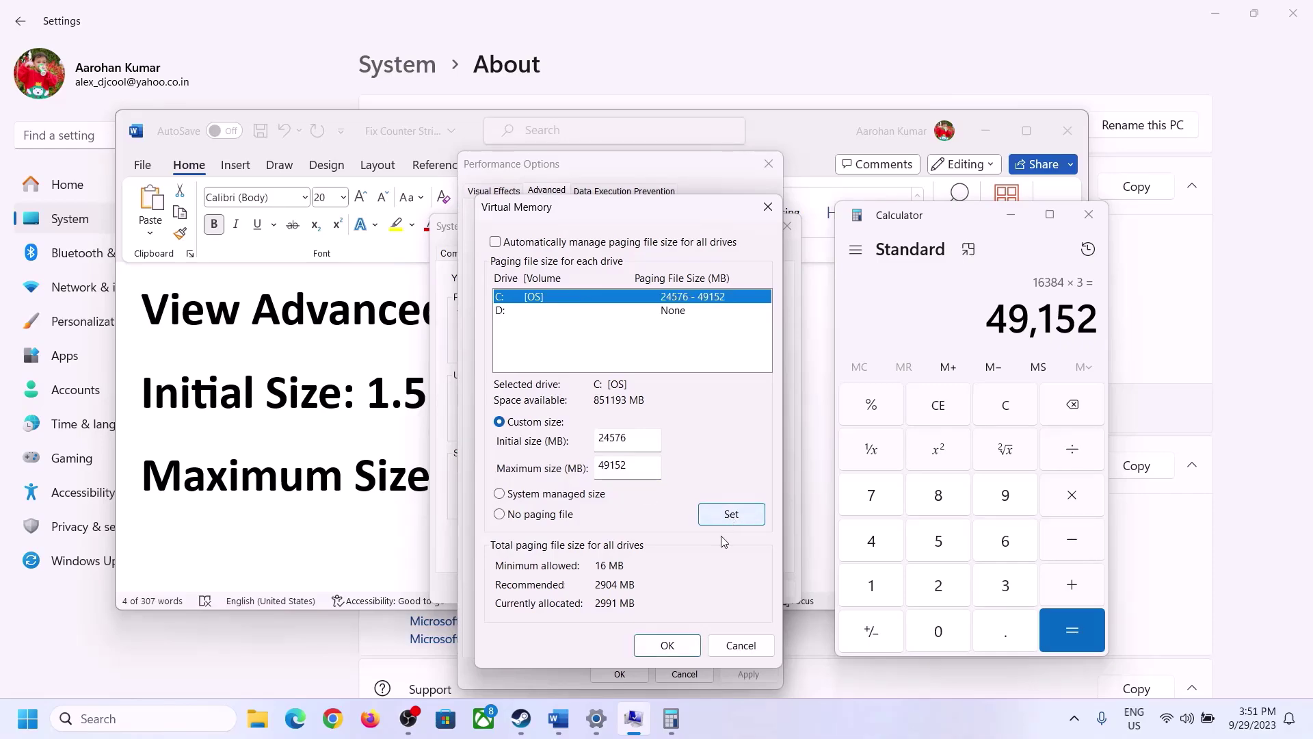
# Confirm the virtual memory change through all the open system dialogs and dismiss the restart request without restarting
pyautogui.click(669, 644)
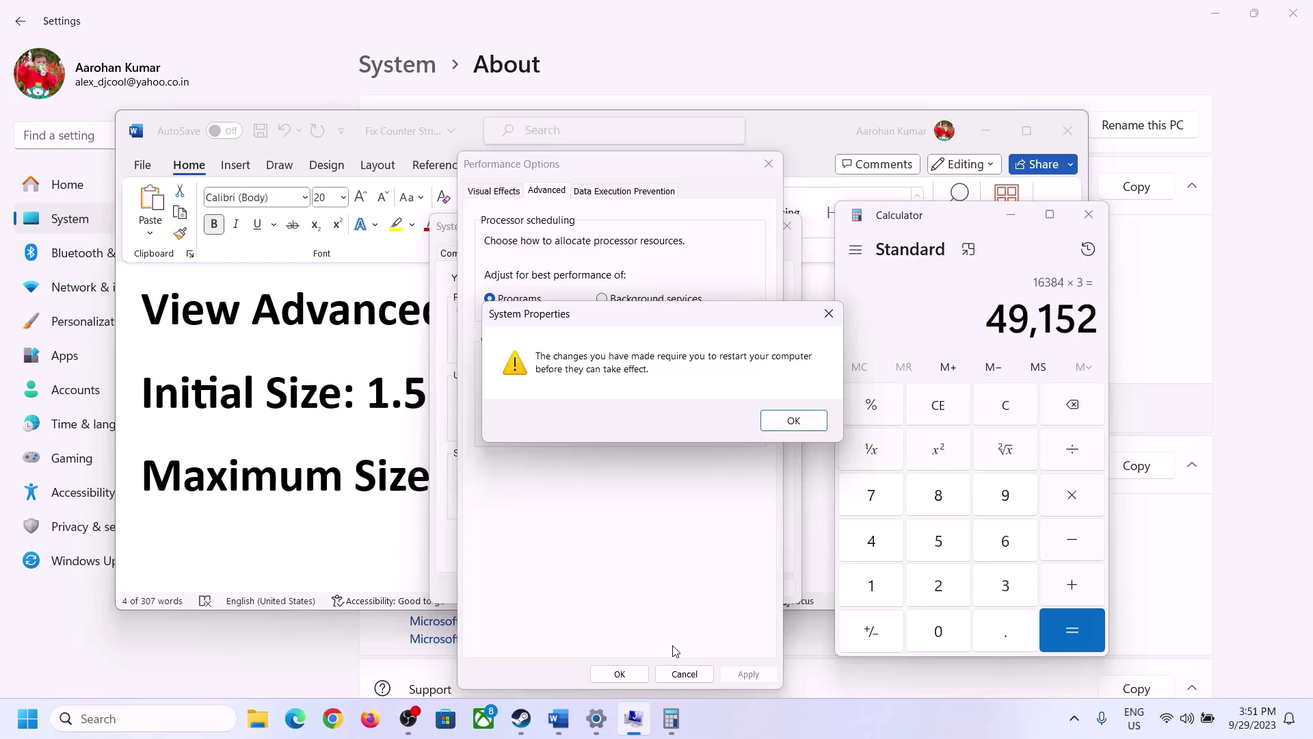
pyautogui.click(813, 423)
pyautogui.click(745, 674)
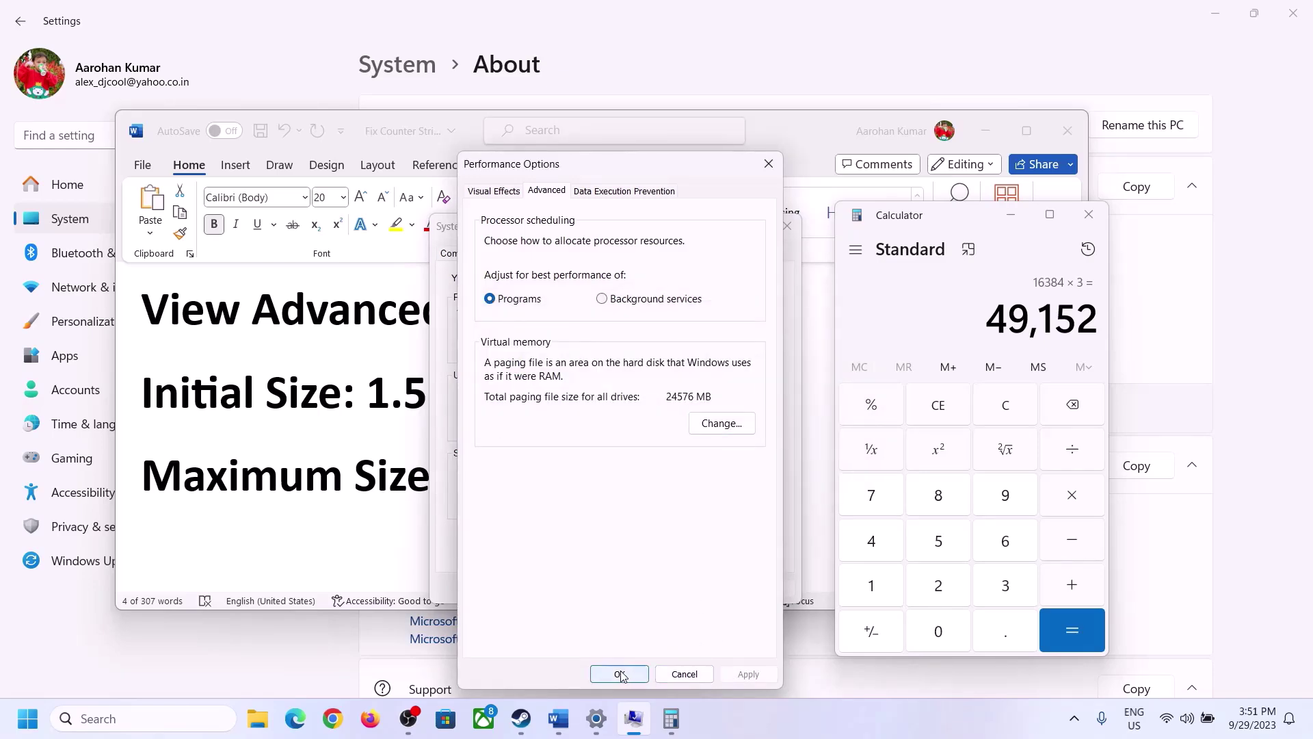
pyautogui.click(620, 675)
pyautogui.click(630, 588)
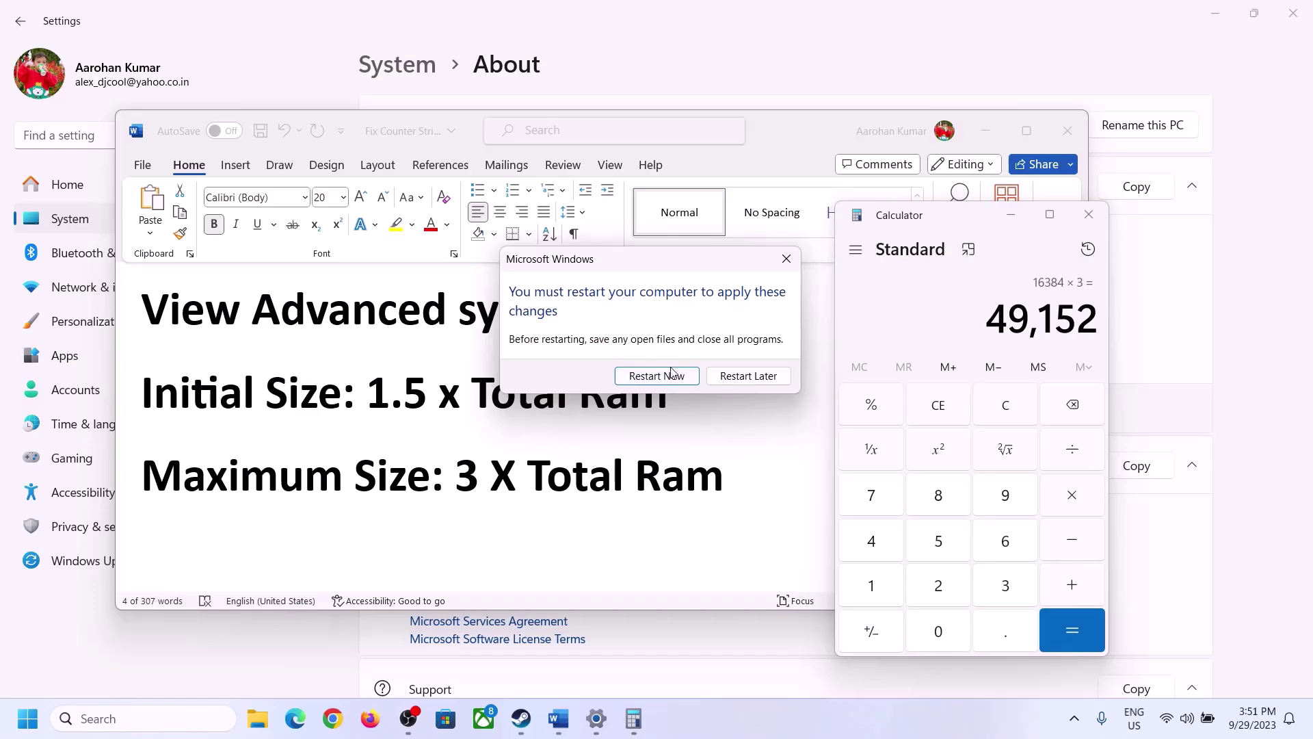
pyautogui.click(786, 260)
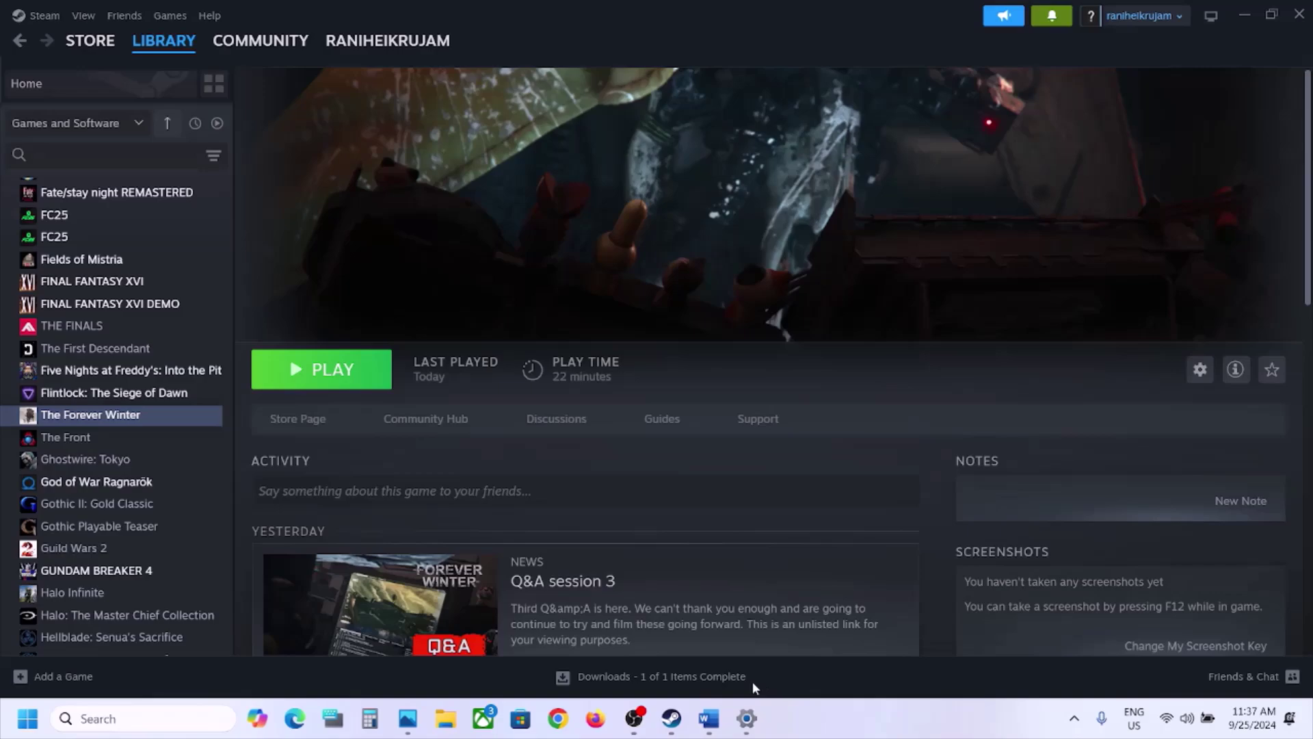
# Highlight "All saved settings will be lost" in Step 9 of the Word document and open drive C: in File Explorer
pyautogui.click(708, 718)
pyautogui.moveTo(550, 327); pyautogui.dragTo(280, 414)
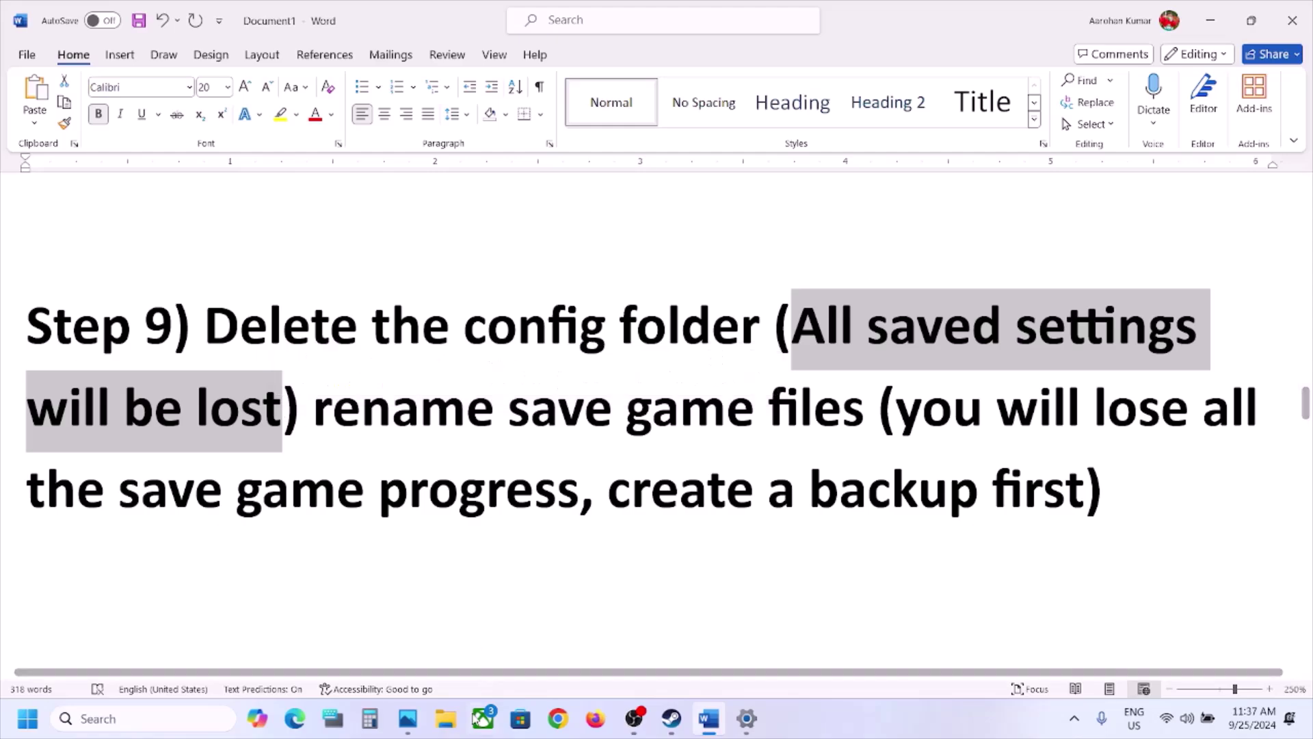
pyautogui.click(446, 718)
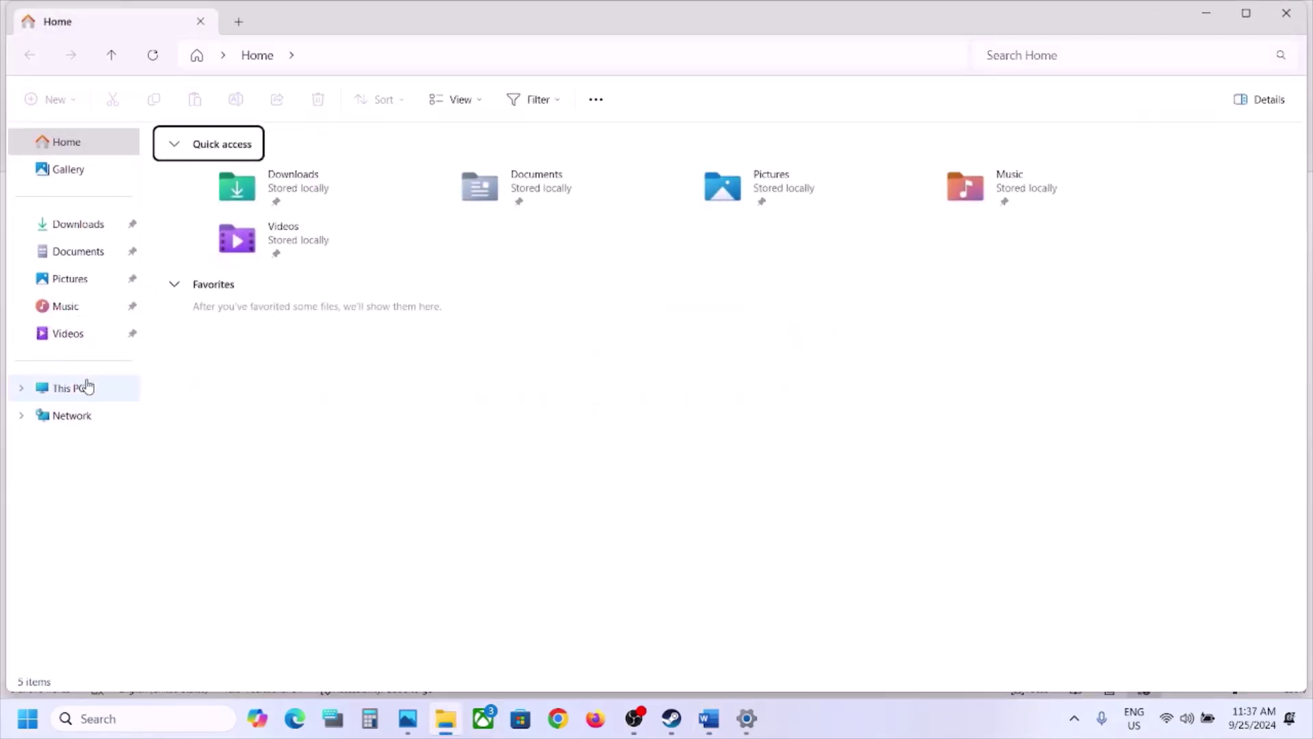
pyautogui.click(69, 388)
pyautogui.doubleClick(328, 171)
pyautogui.scroll(-2, 233, 537)
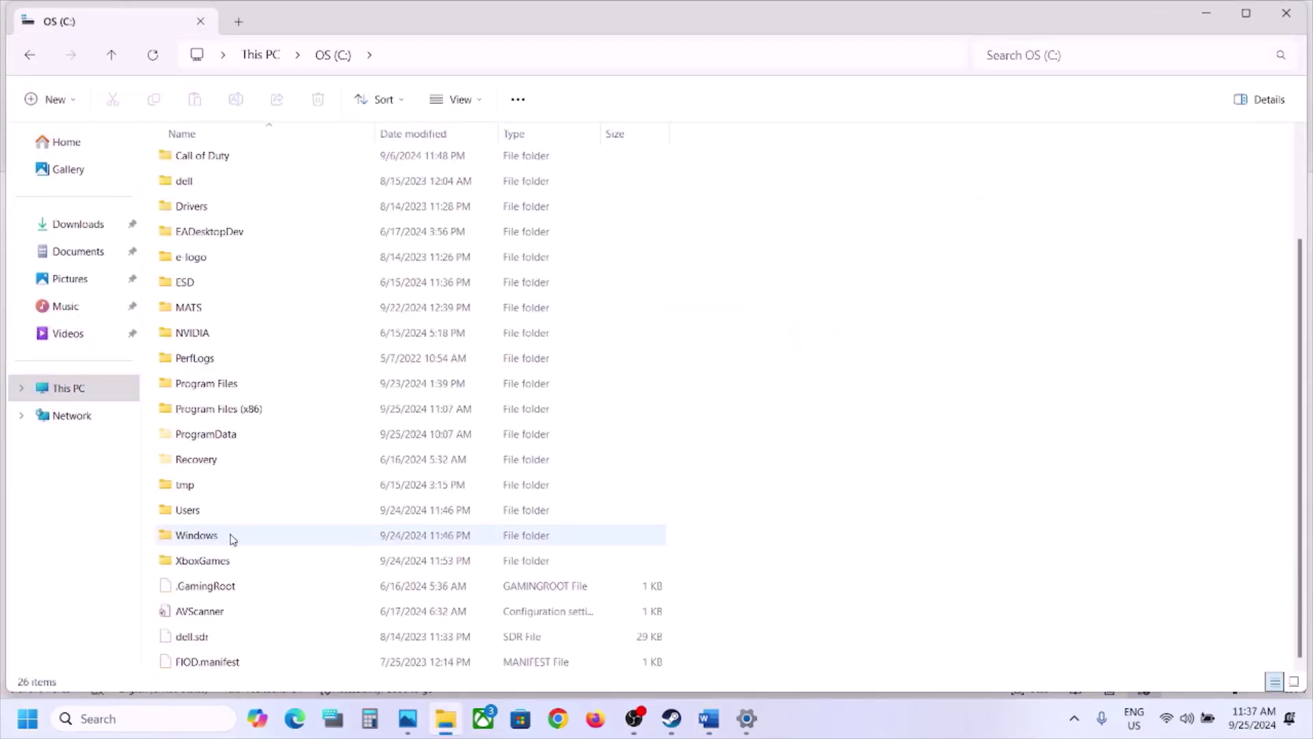
# Open the Users folder on drive C: and go into the Windows account's profile folder
pyautogui.click(214, 512)
pyautogui.doubleClick(214, 512)
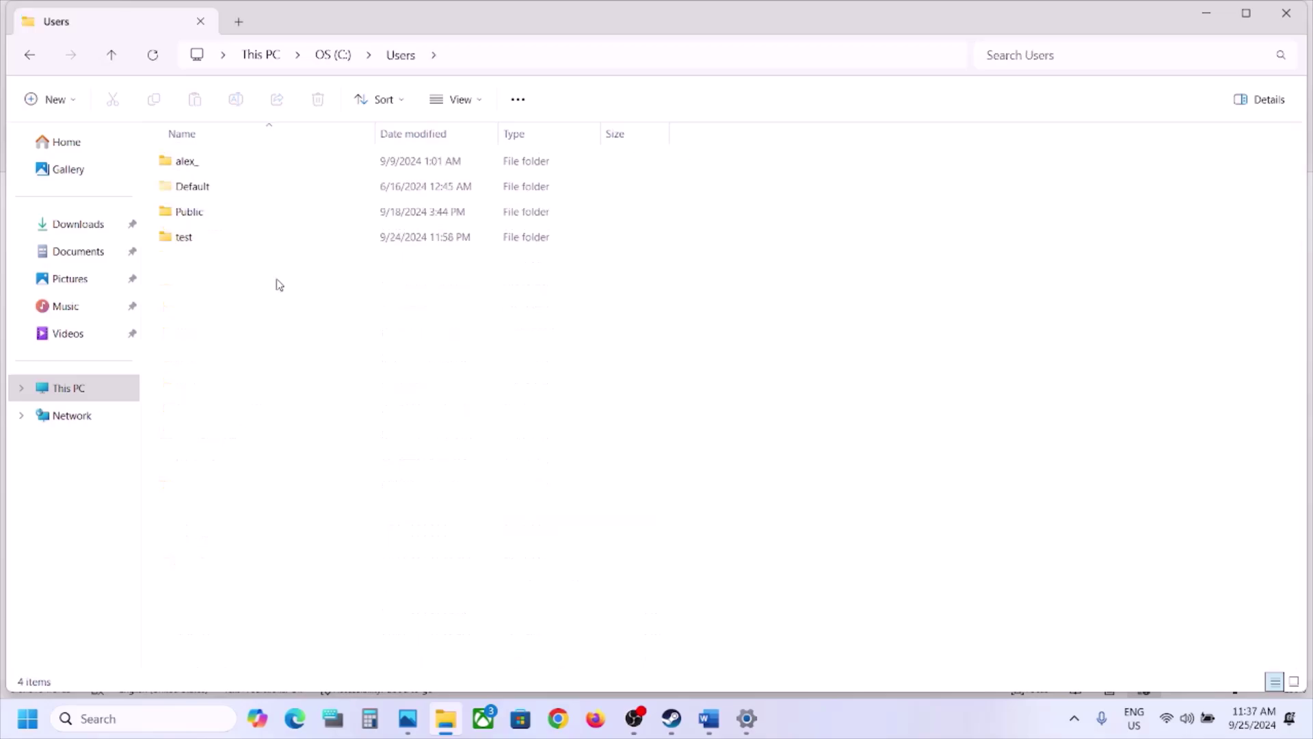
pyautogui.doubleClick(210, 164)
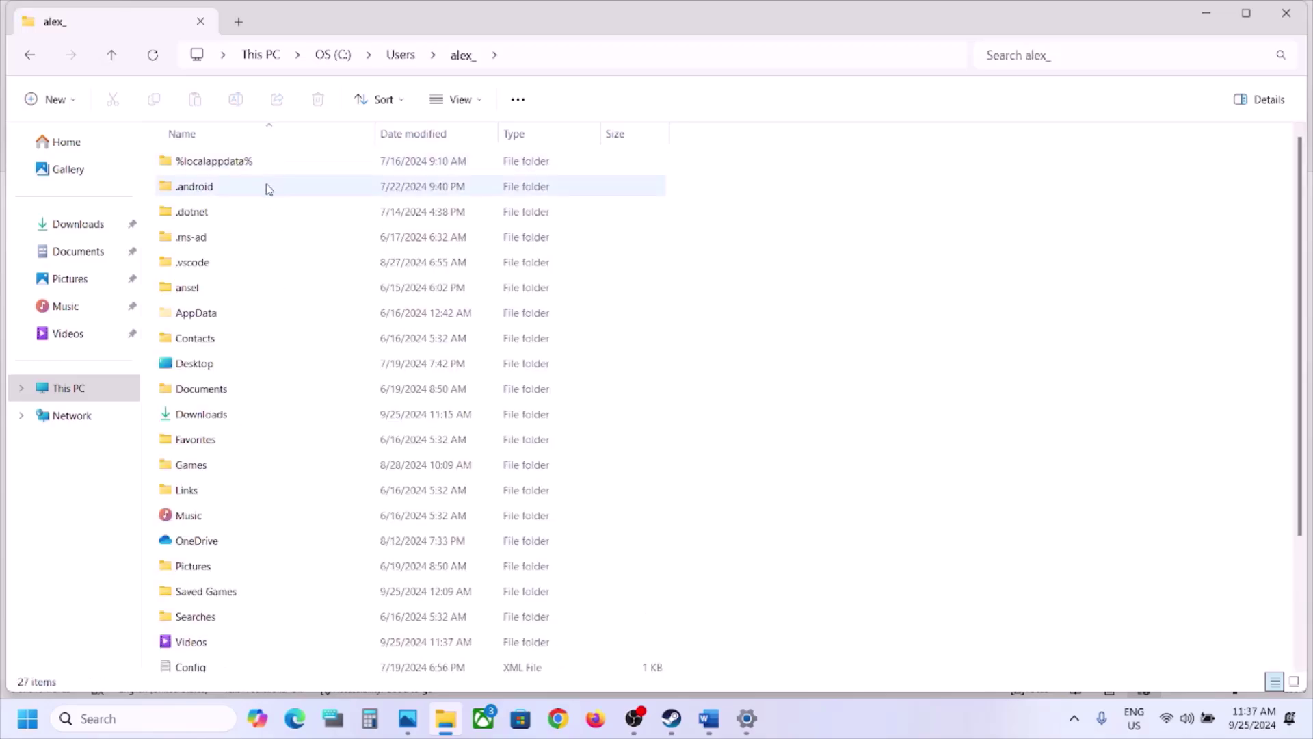
# Check that hidden items are shown for the AppData folder, and open its Local subfolder
pyautogui.click(214, 317)
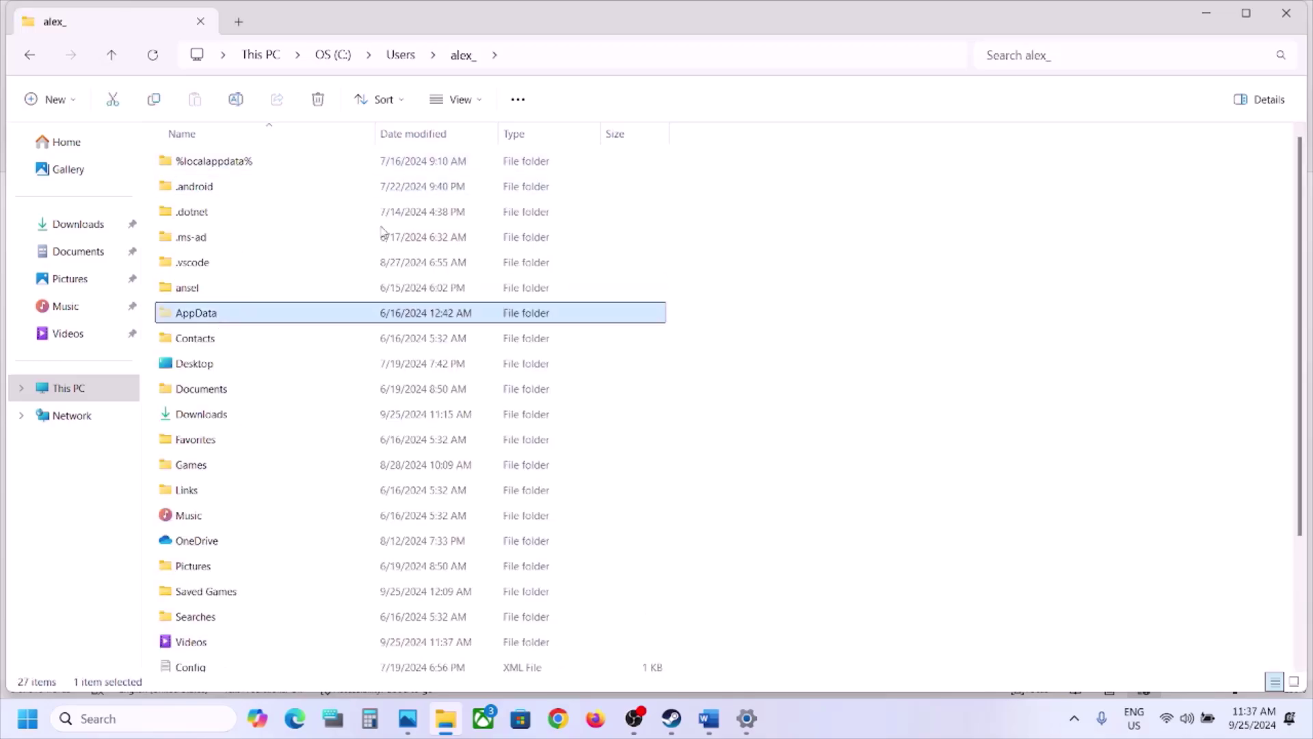
pyautogui.click(479, 100)
pyautogui.moveTo(485, 419)
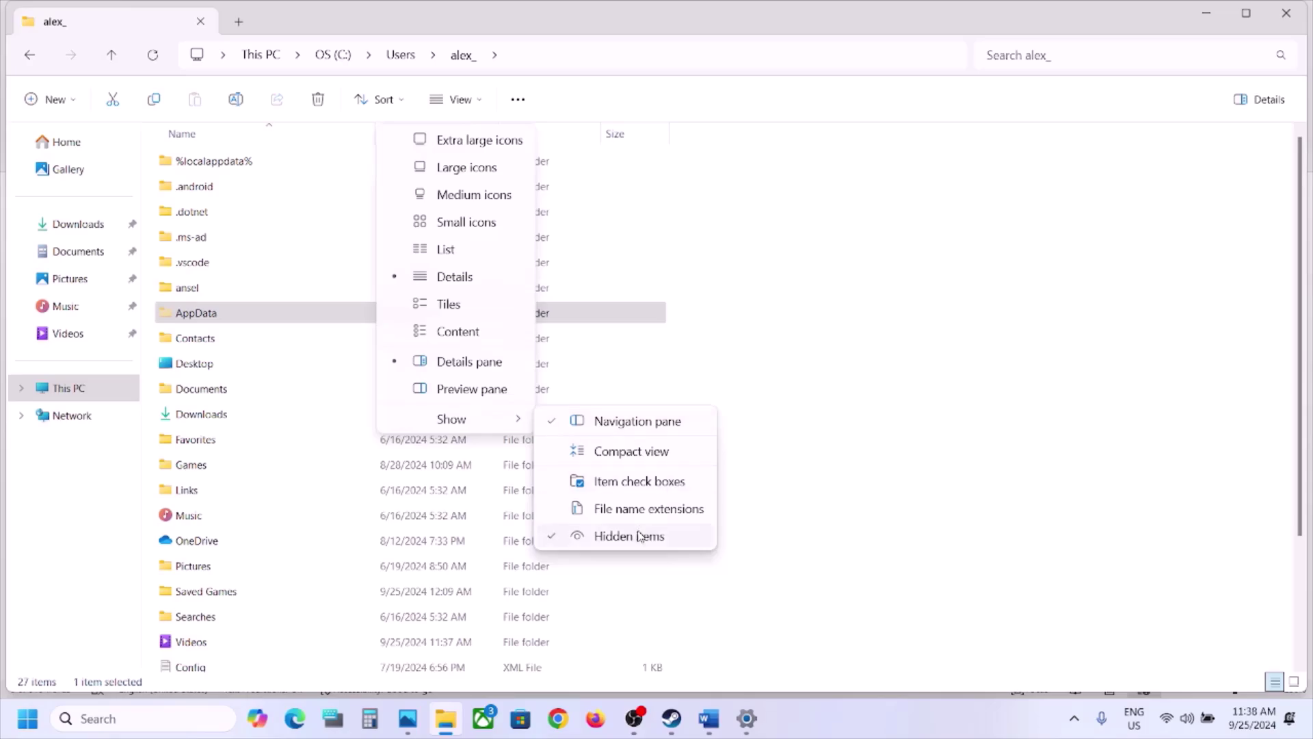
pyautogui.doubleClick(260, 322)
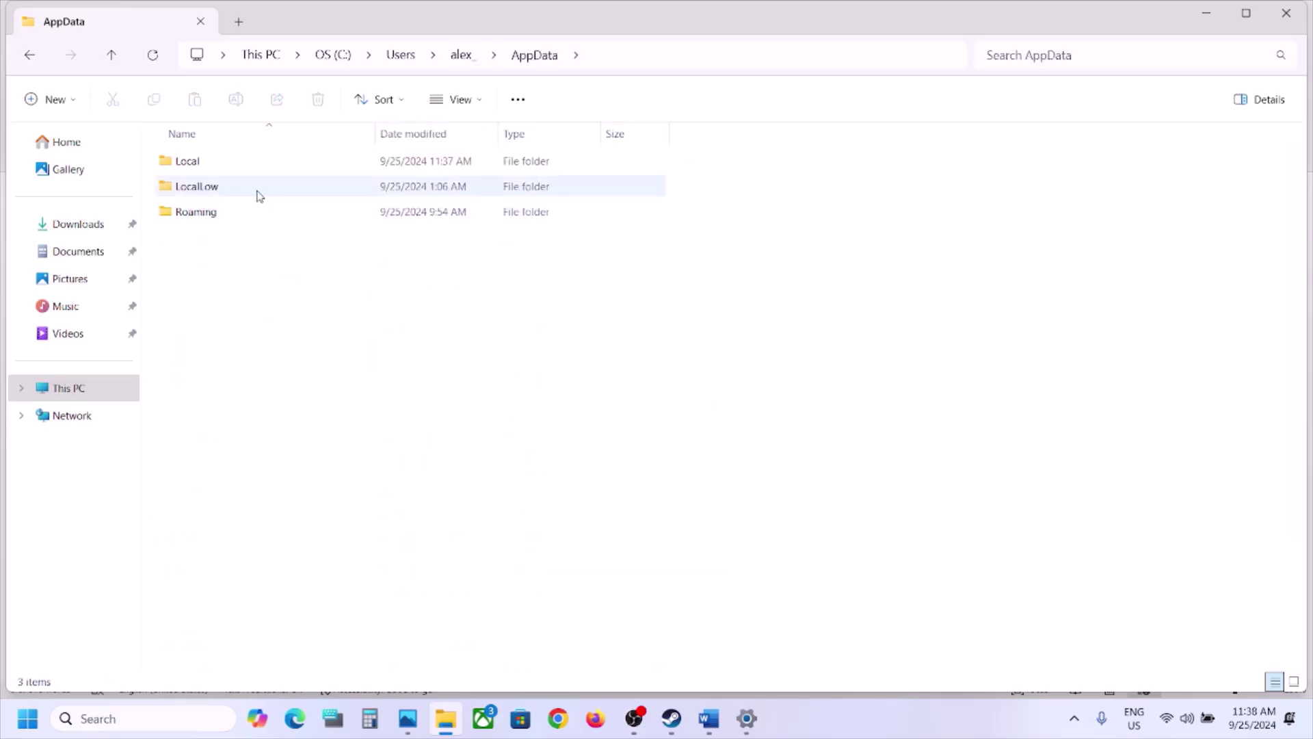
pyautogui.doubleClick(227, 173)
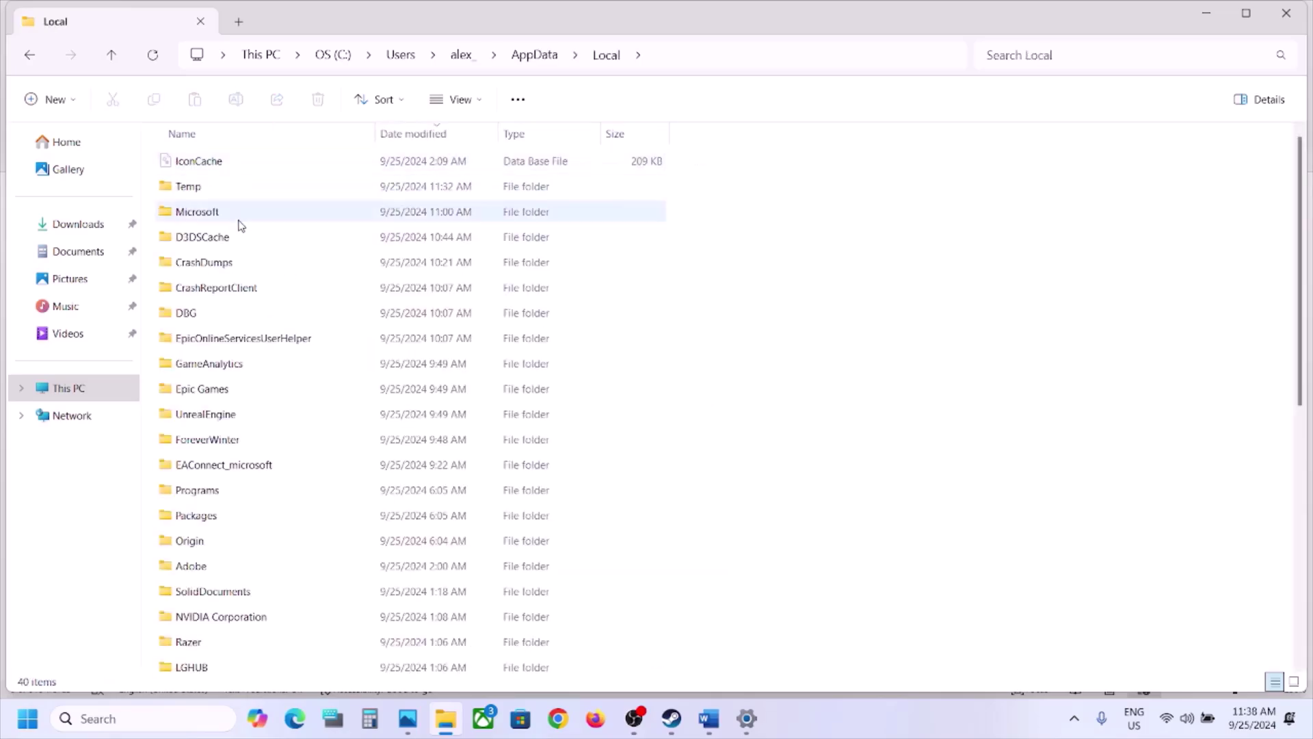
# Open the Saved folder inside ForeverWinter and show the delete option for its Config folder without deleting it
pyautogui.click(294, 436)
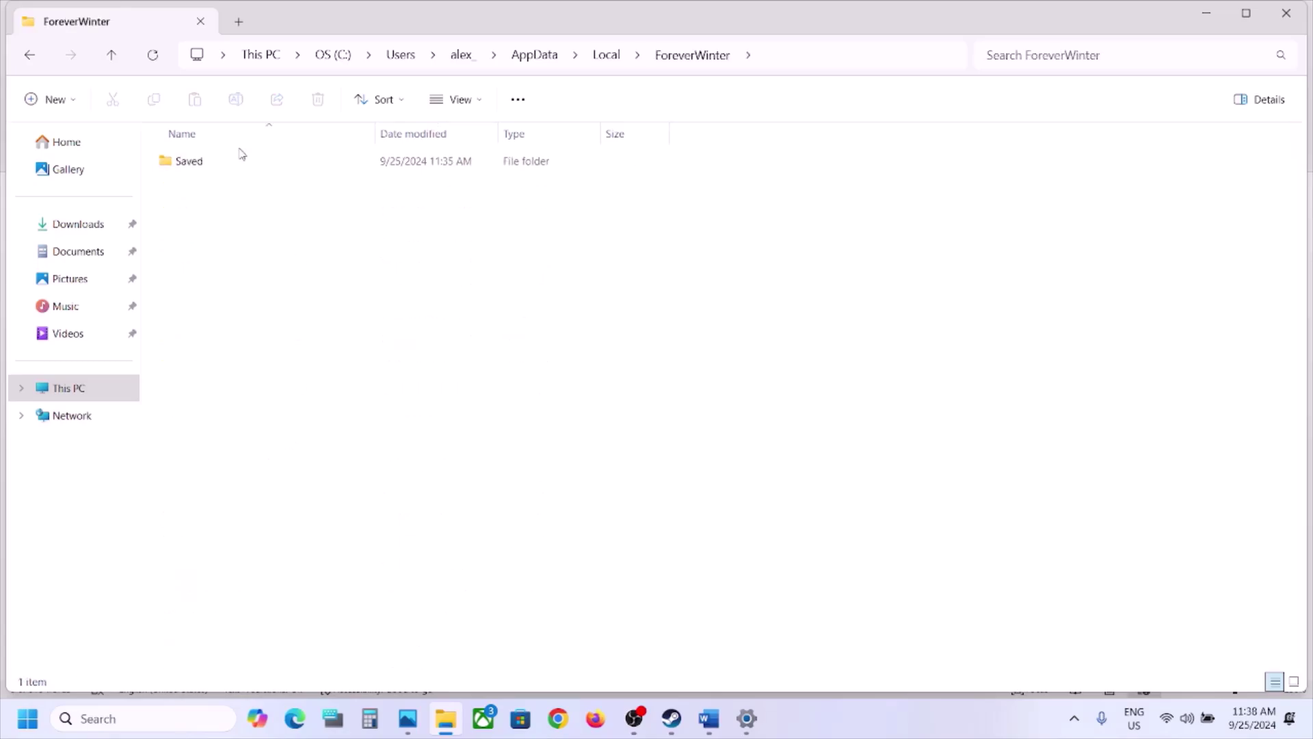
pyautogui.doubleClick(232, 162)
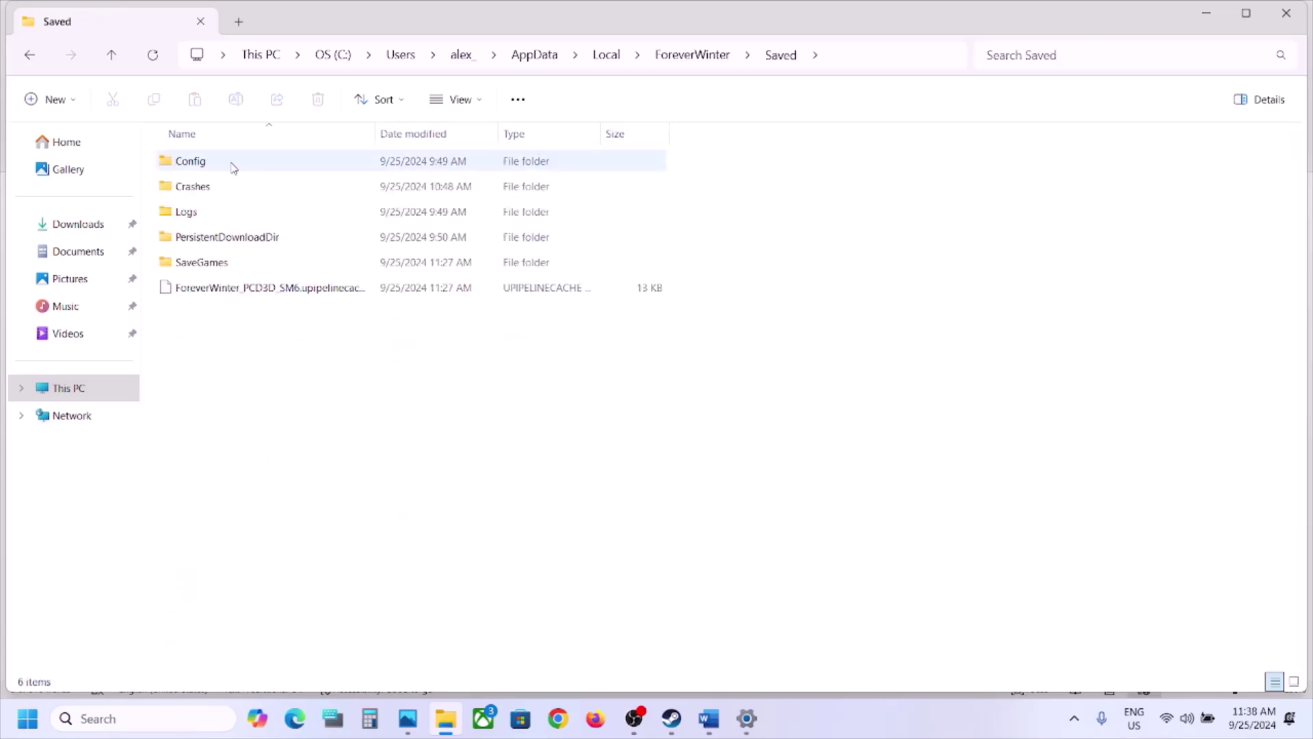
pyautogui.click(233, 165)
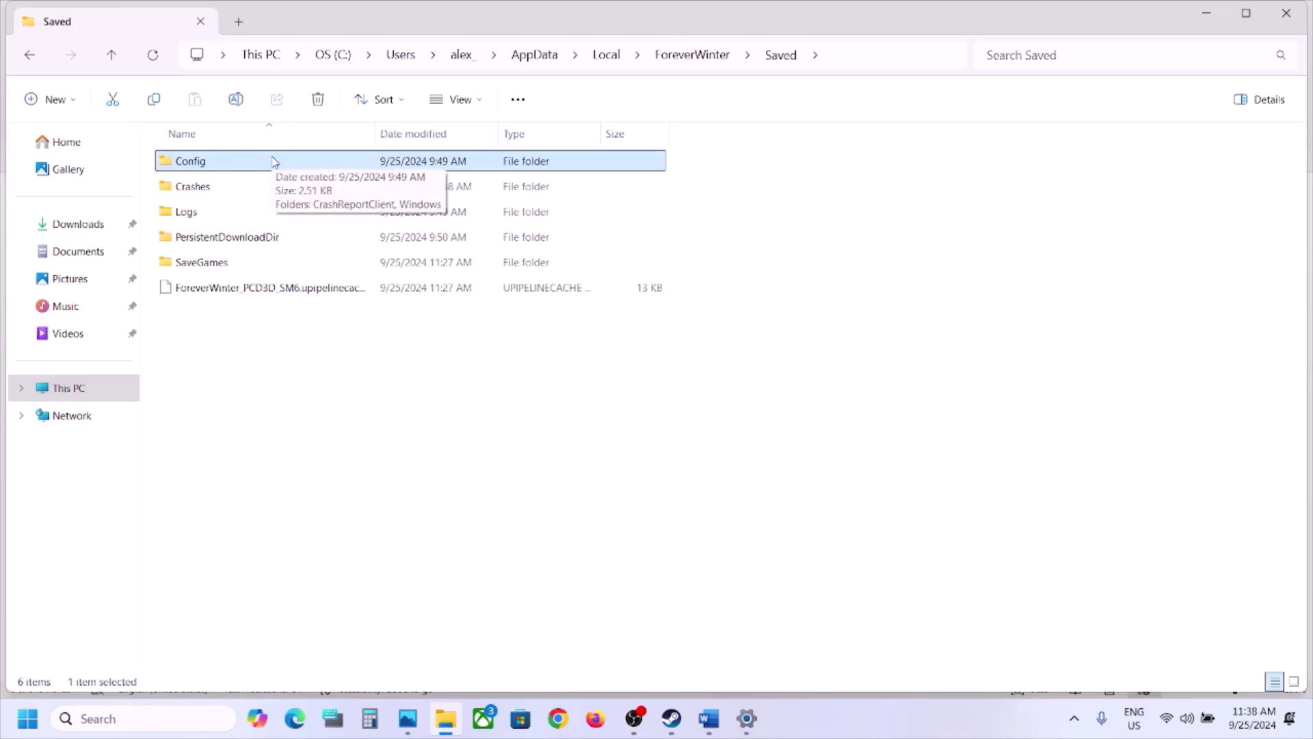
pyautogui.rightClick(267, 164)
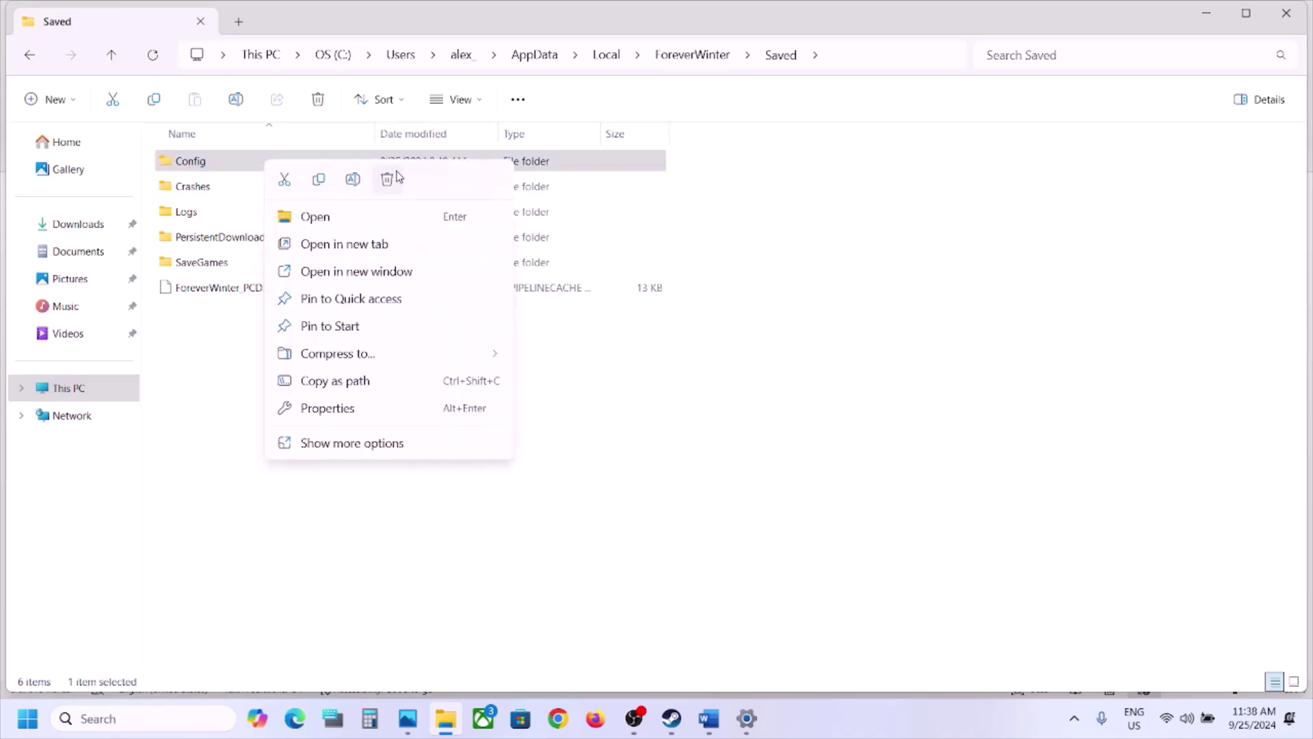
pyautogui.click(602, 424)
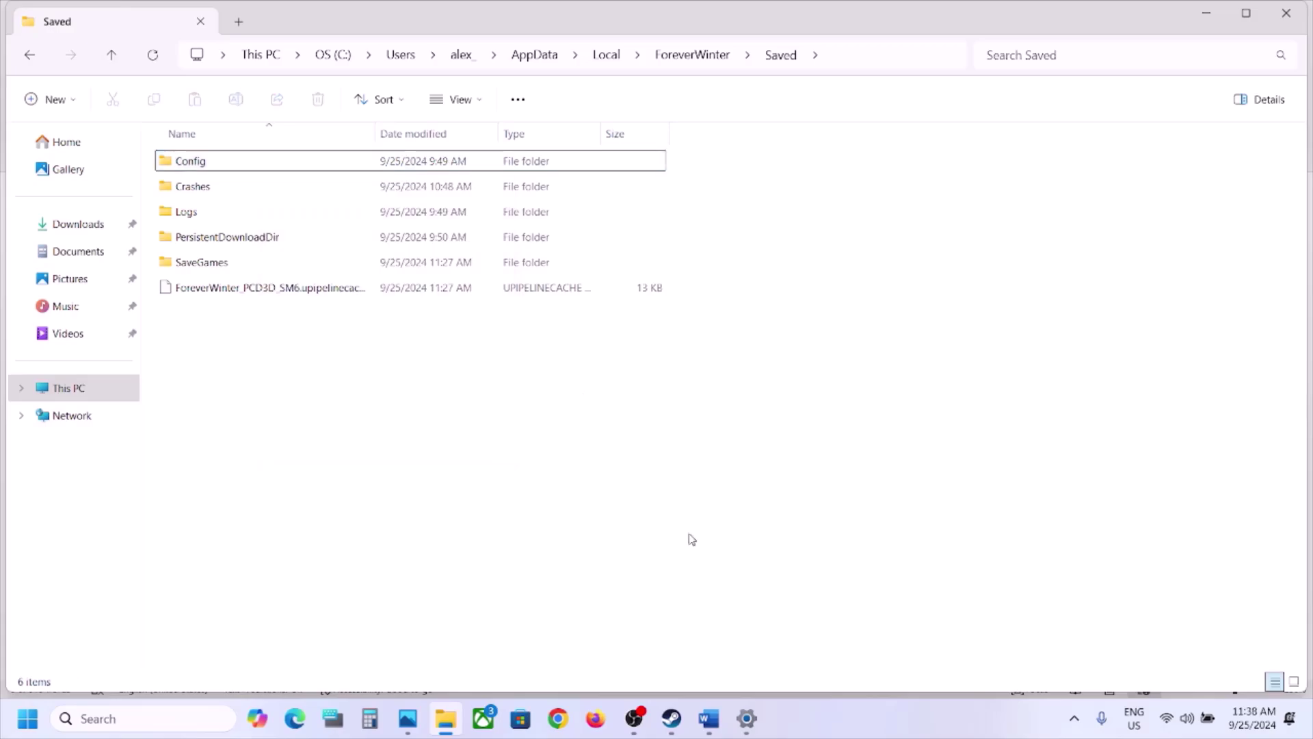
# In Step 9 of the Word document, highlight "rename save game files", "you will lose all the save game progress" and "create a backup" in turn
pyautogui.moveTo(705, 717)
pyautogui.click(653, 583)
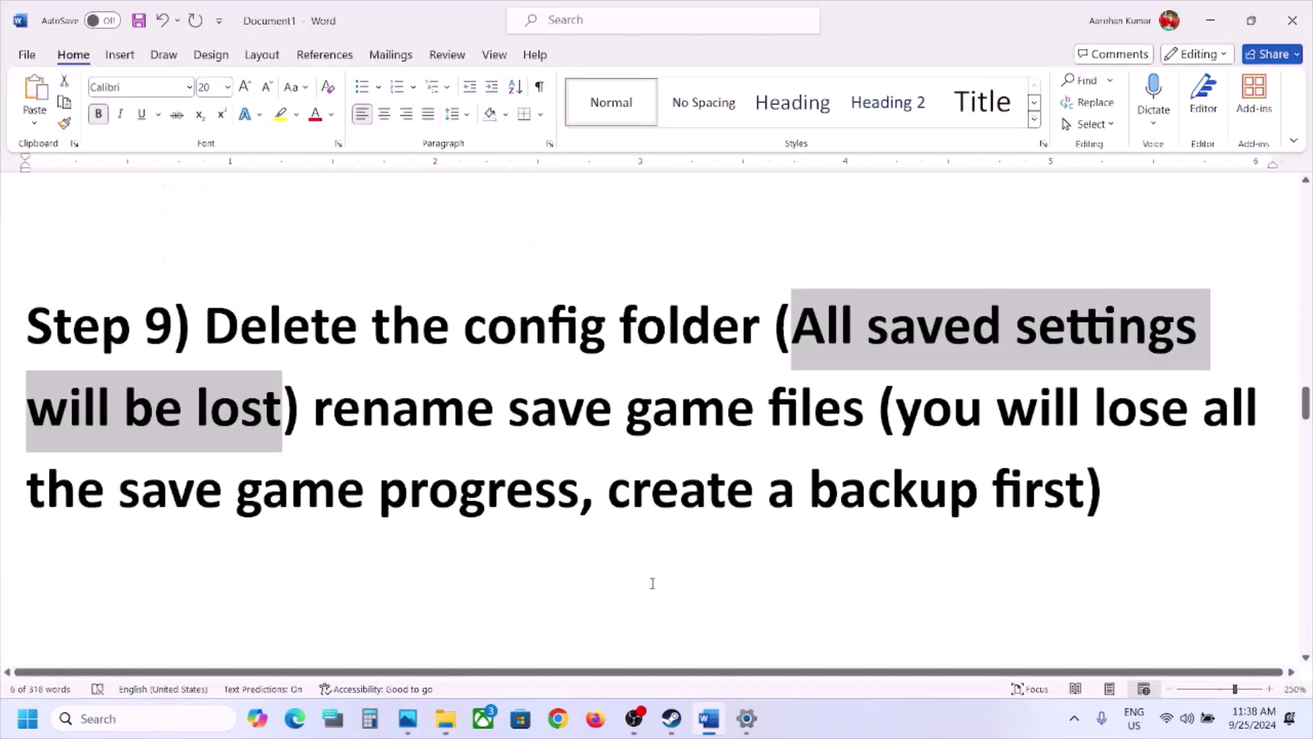
pyautogui.moveTo(338, 438); pyautogui.dragTo(813, 447)
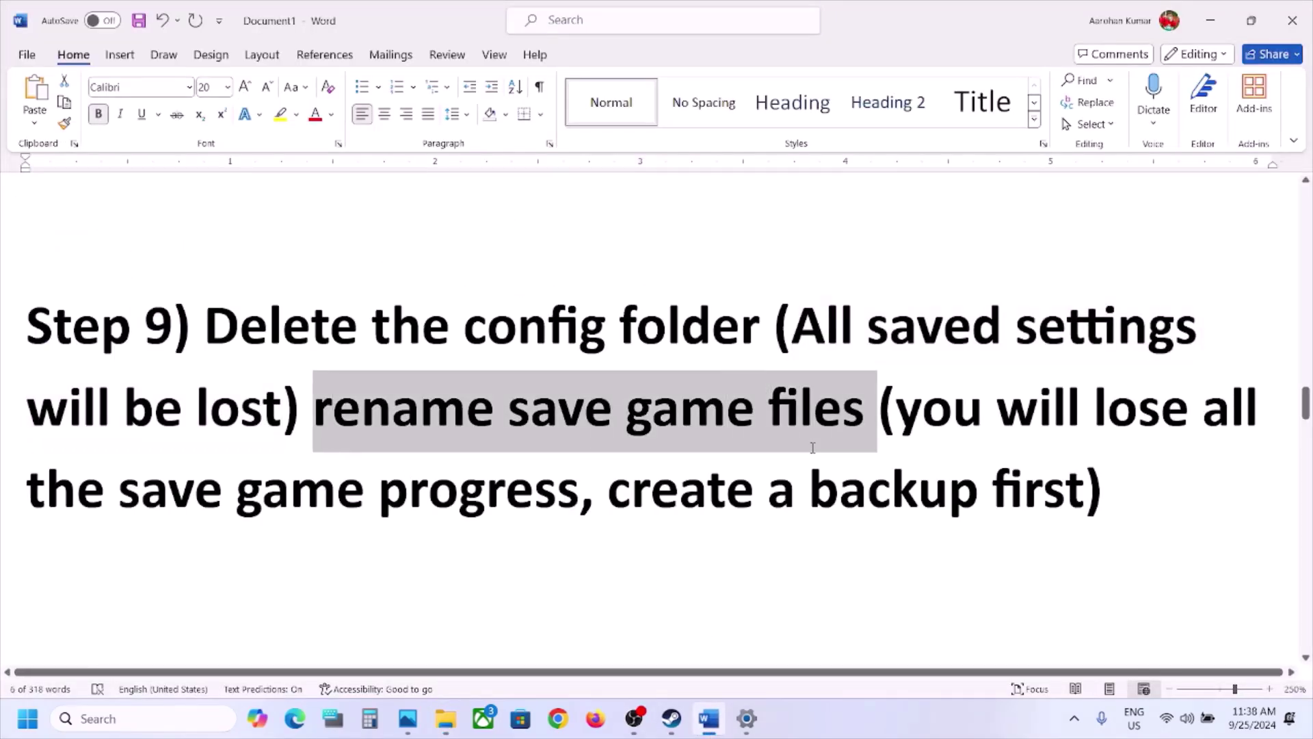
pyautogui.click(903, 424)
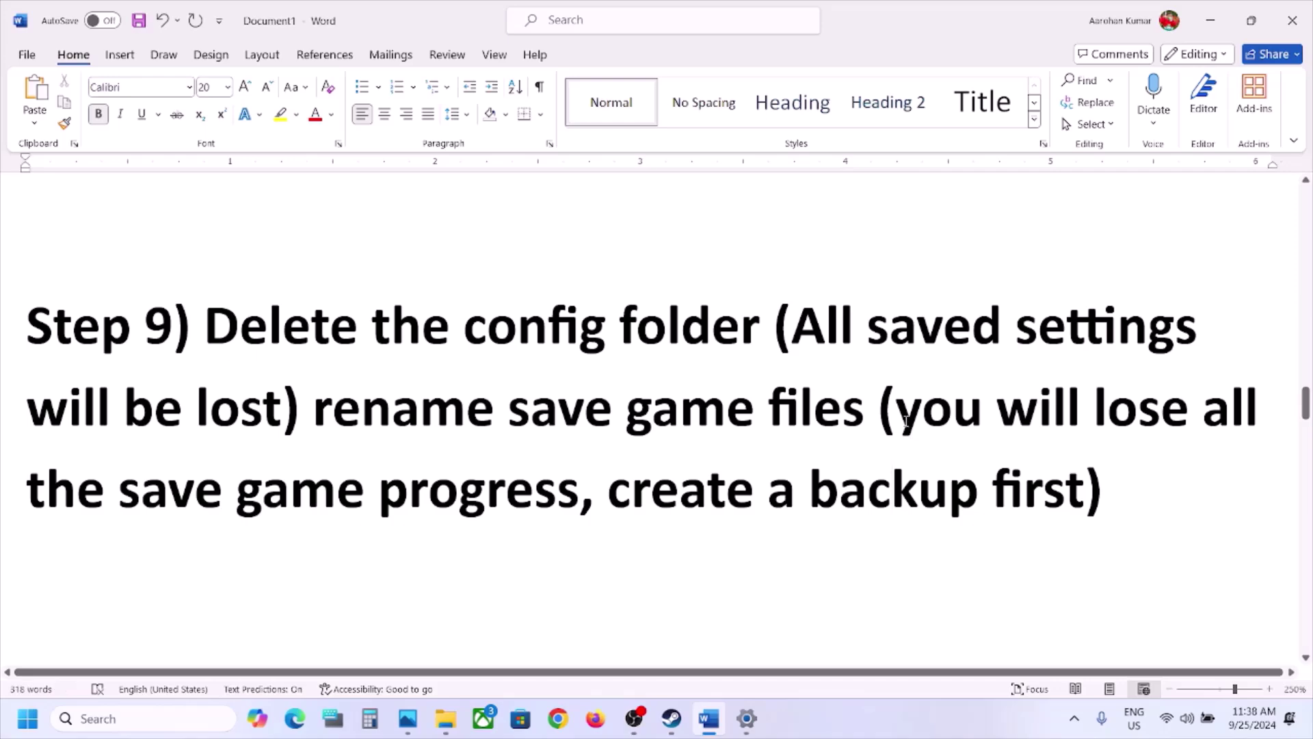
pyautogui.moveTo(909, 422); pyautogui.dragTo(535, 496)
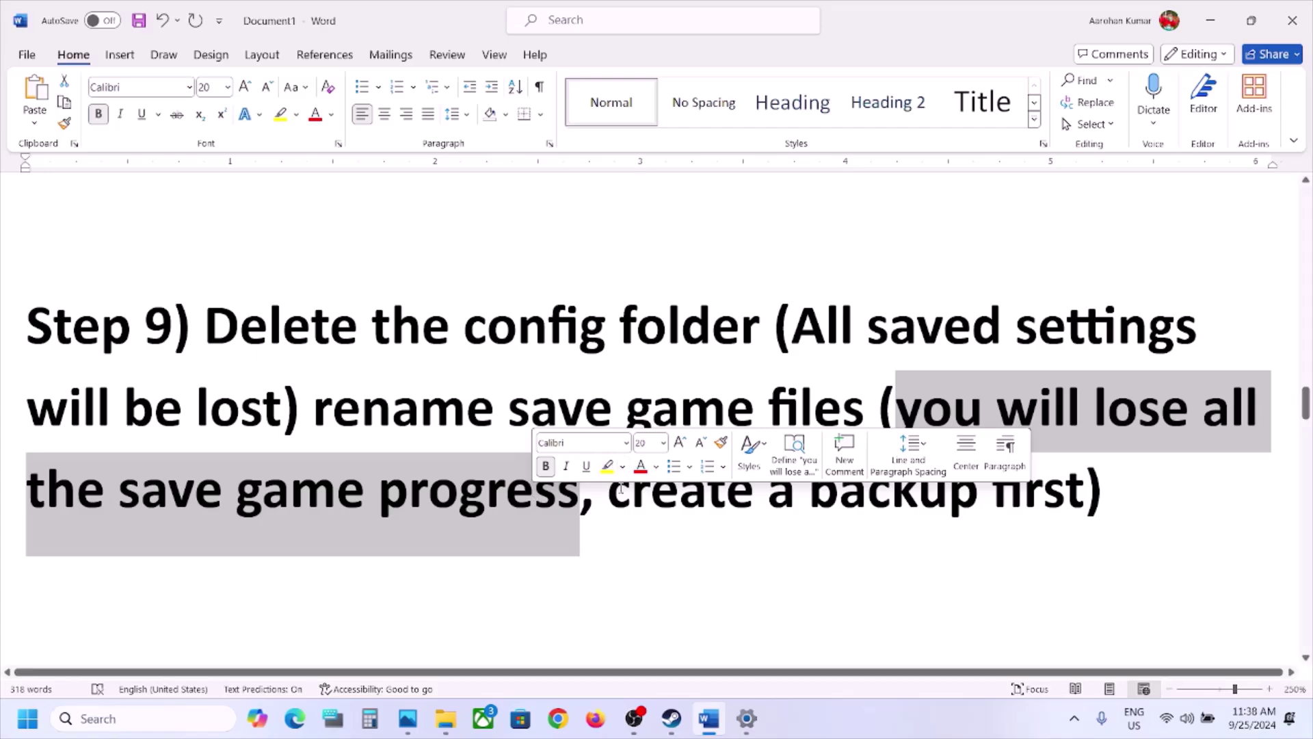
pyautogui.click(351, 511)
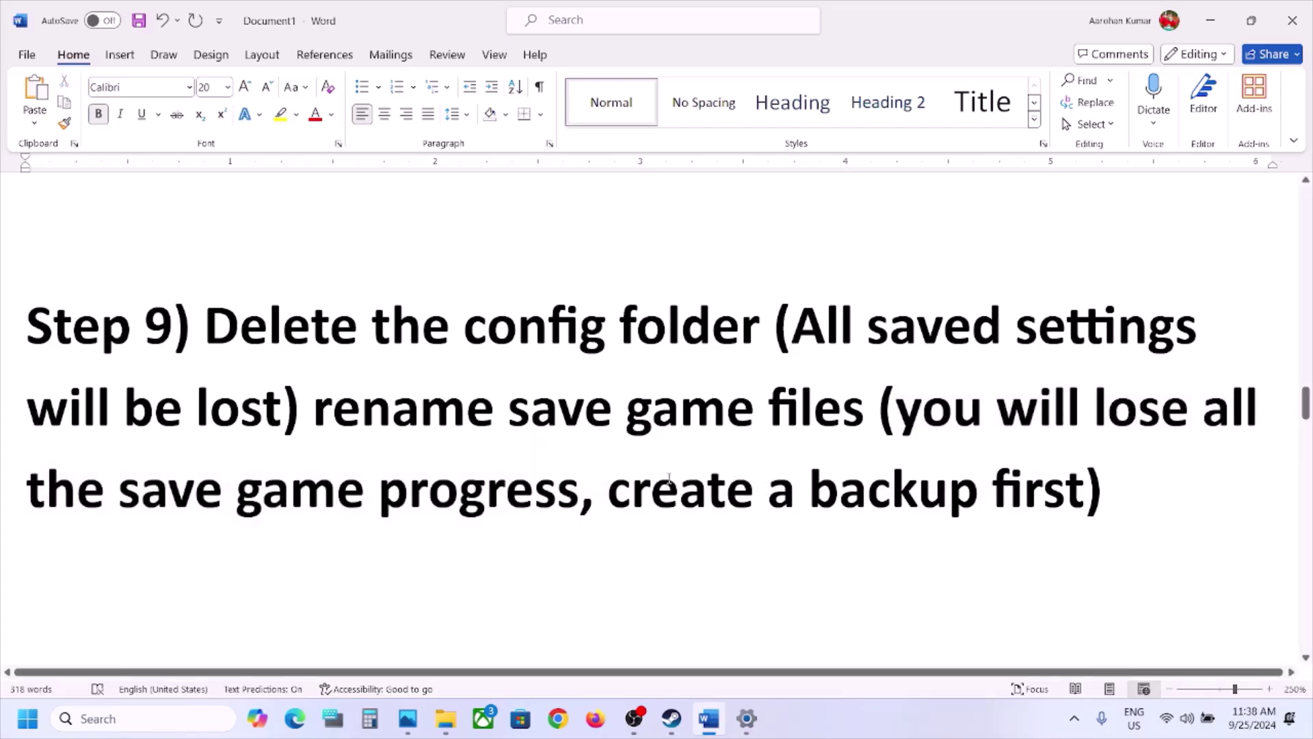
pyautogui.moveTo(612, 487); pyautogui.dragTo(989, 492)
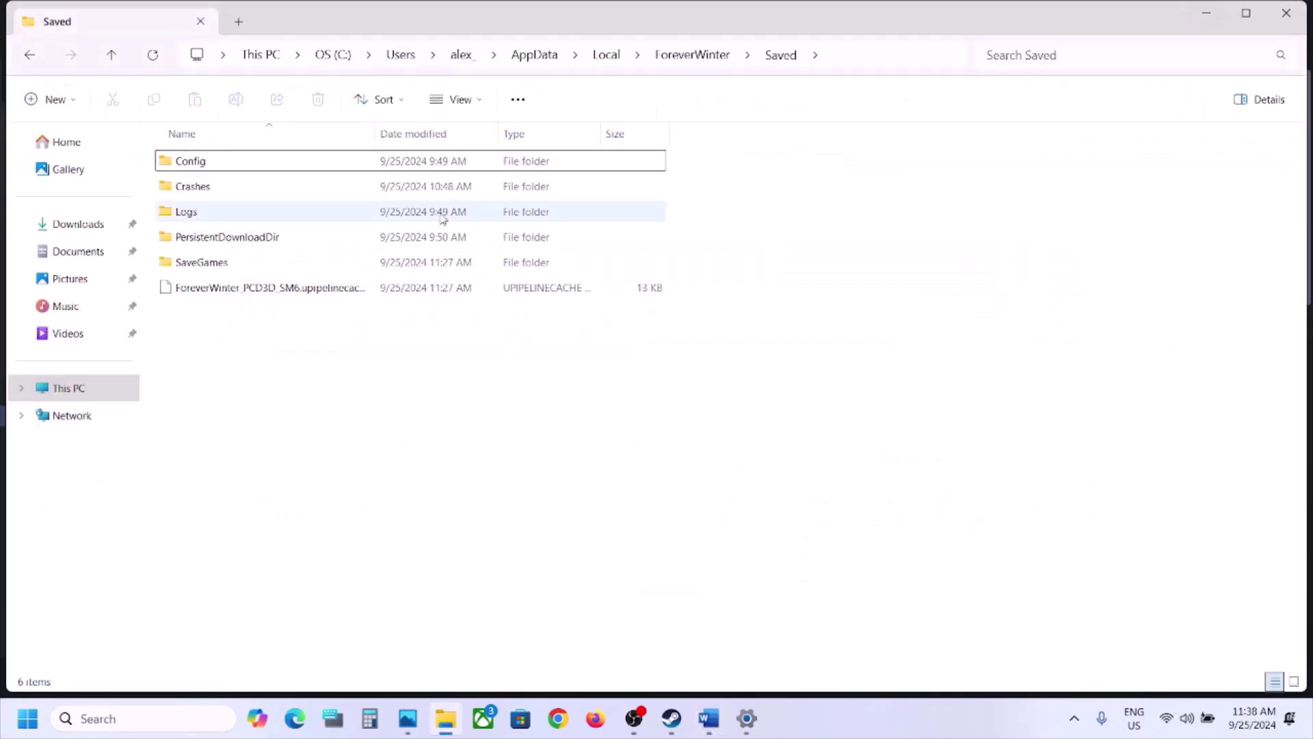
# Return to the Local folder in File Explorer and copy the ForeverWinter folder to the desktop as a backup
pyautogui.click(118, 58)
pyautogui.click(119, 60)
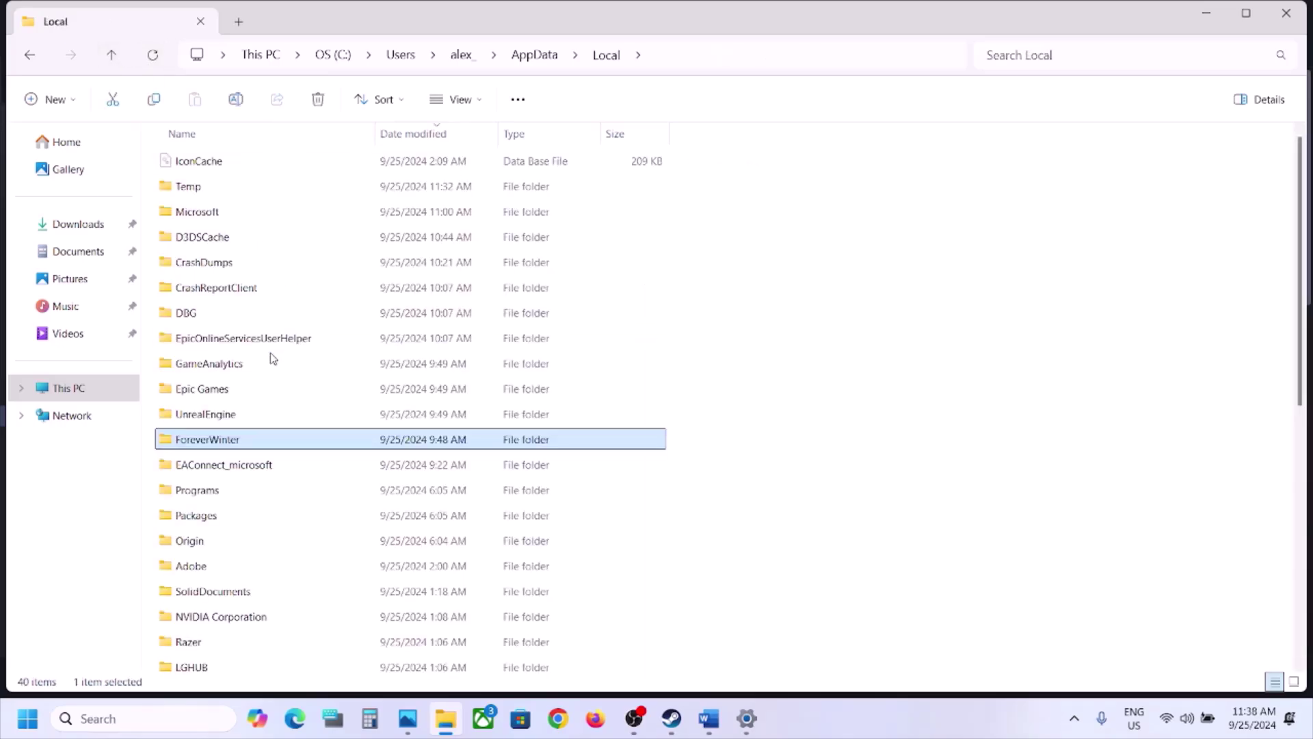
pyautogui.rightClick(203, 443)
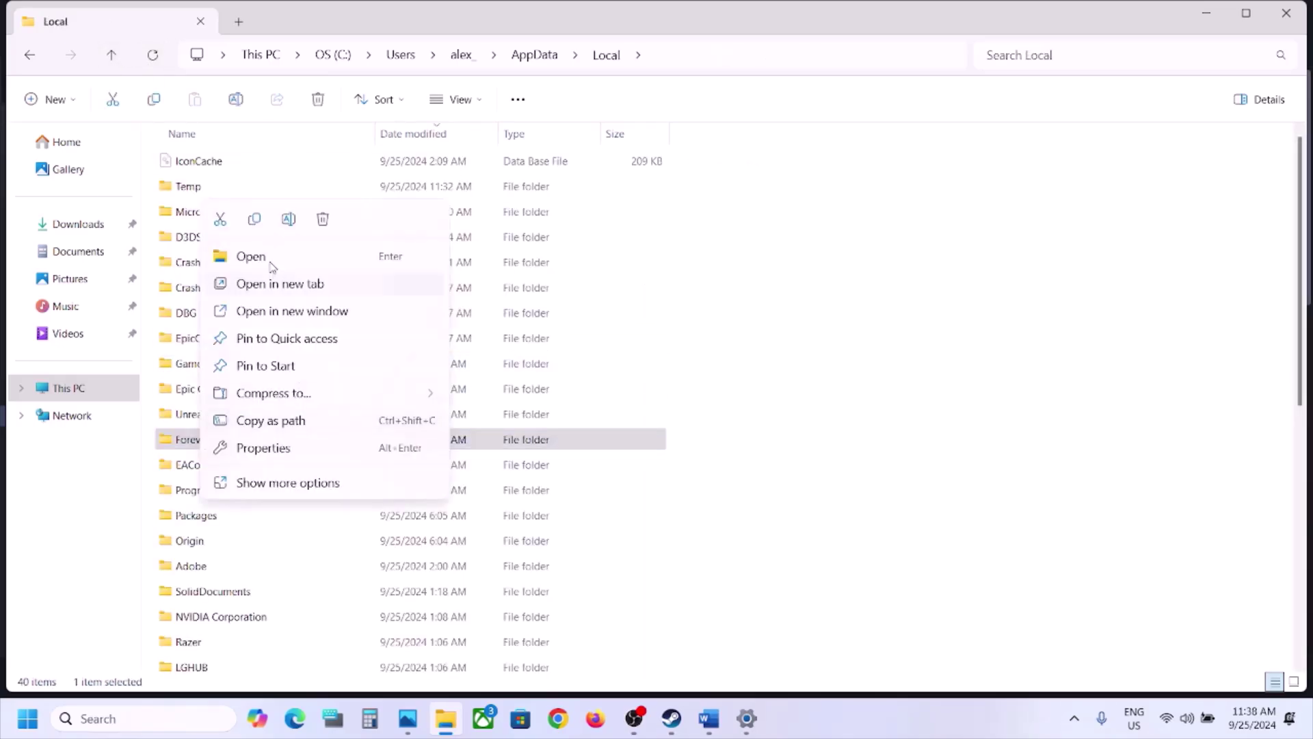
pyautogui.click(255, 221)
pyautogui.press('super+d')
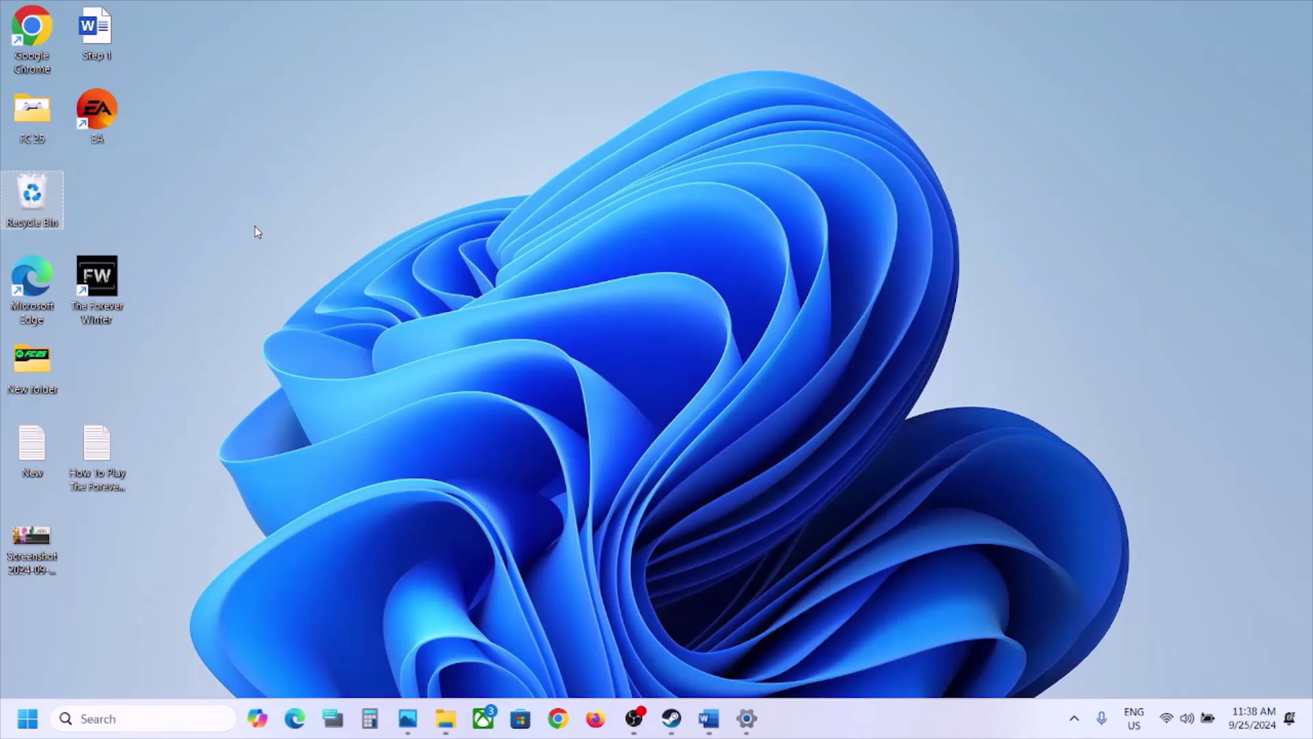
pyautogui.hotkey('ctrl', 'v')
pyautogui.click(49, 607)
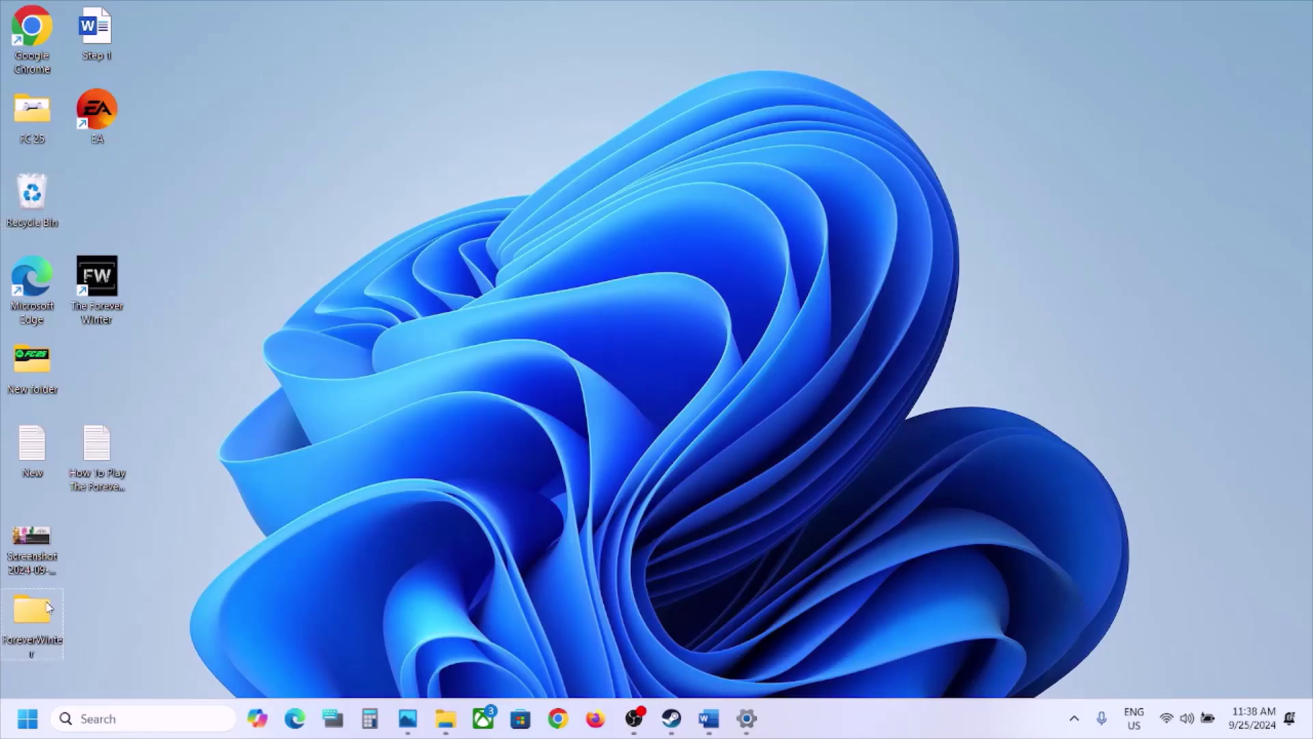
# Rename the original ForeverWinter folder in AppData's Local folder to ForeverWinter.old
pyautogui.click(455, 725)
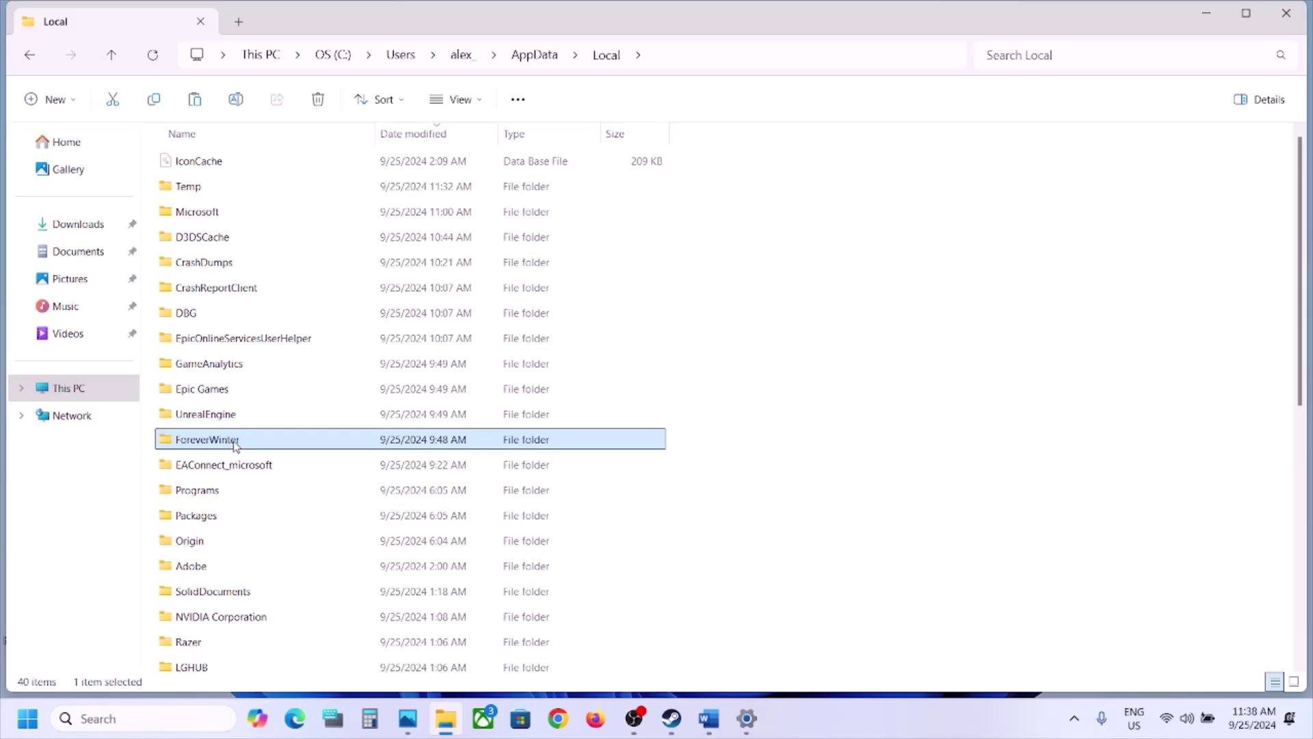
pyautogui.rightClick(235, 445)
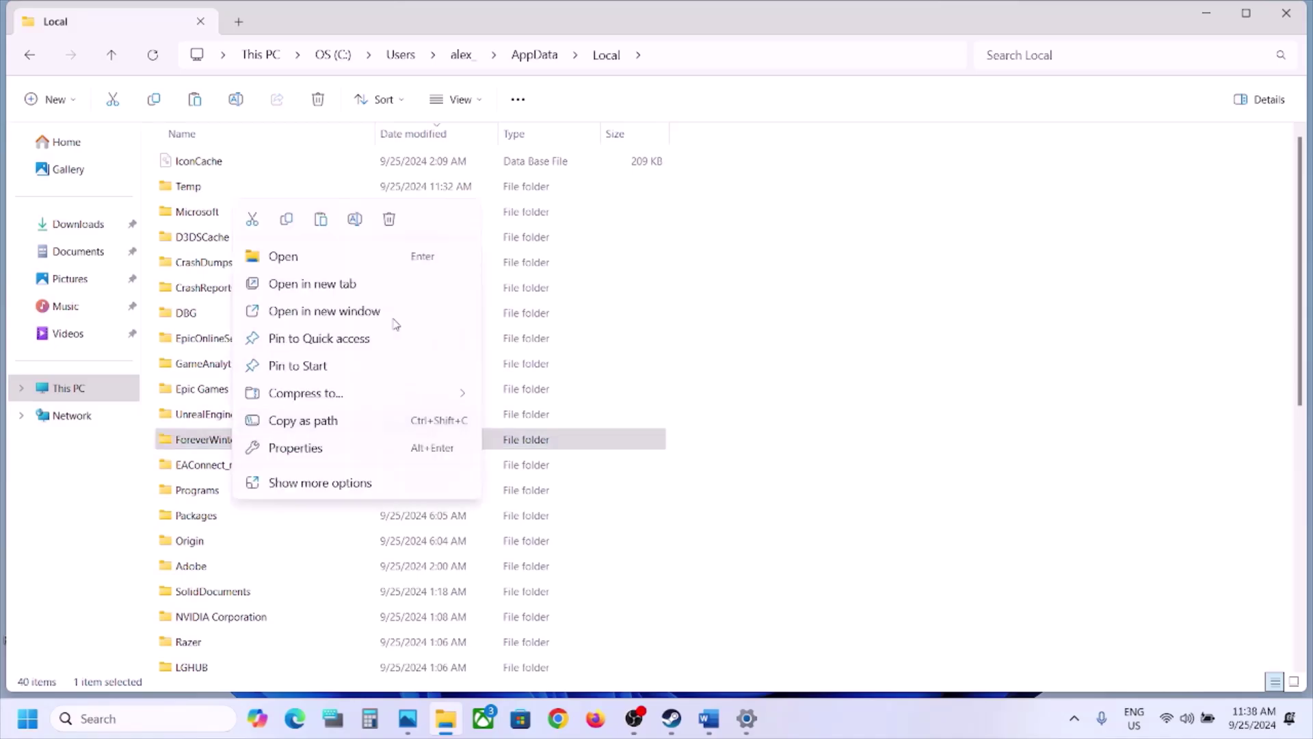
pyautogui.click(354, 219)
pyautogui.click(248, 437)
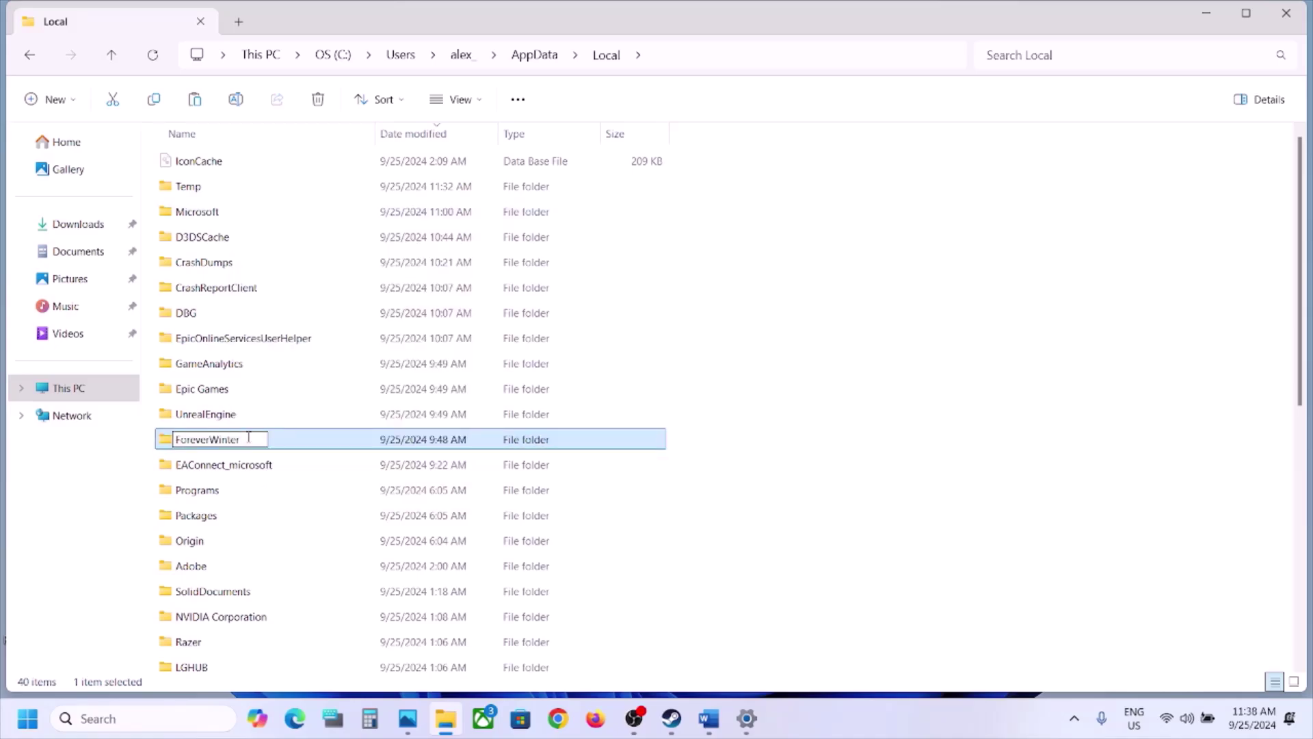
pyautogui.write('.old')
pyautogui.click(797, 517)
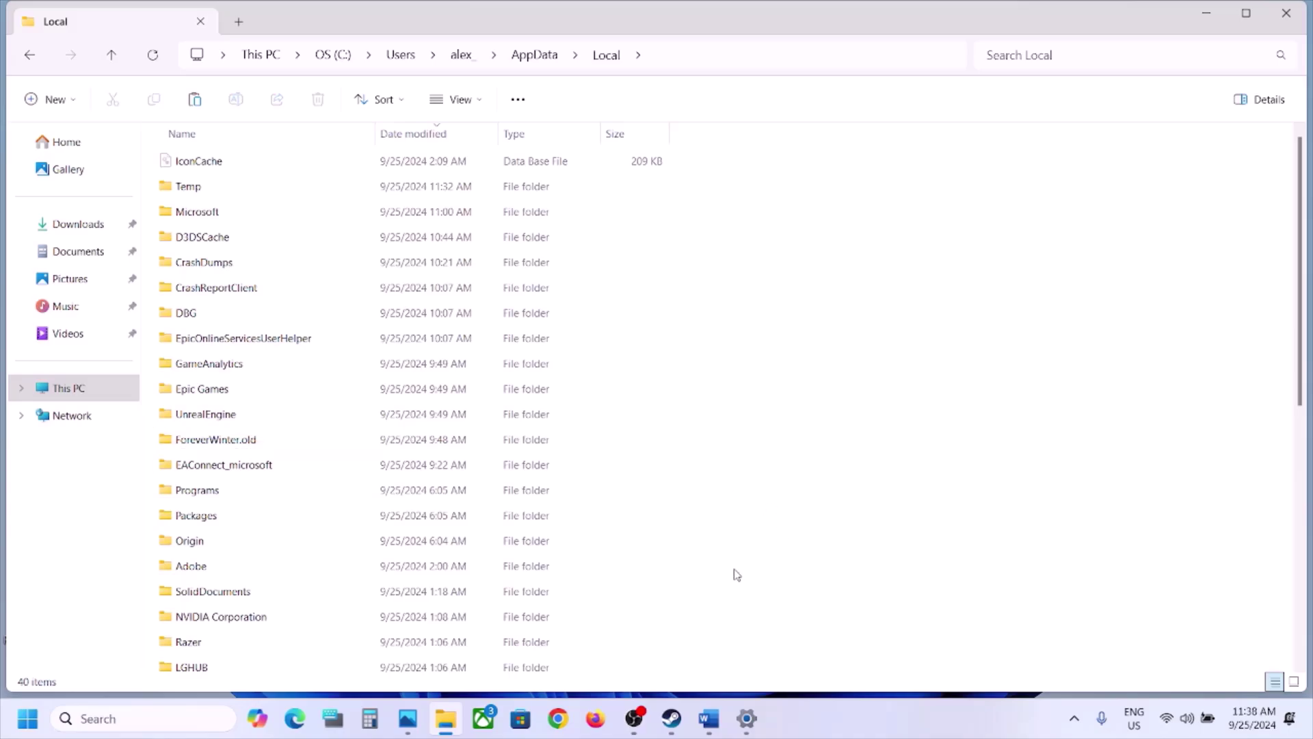
pyautogui.click(250, 445)
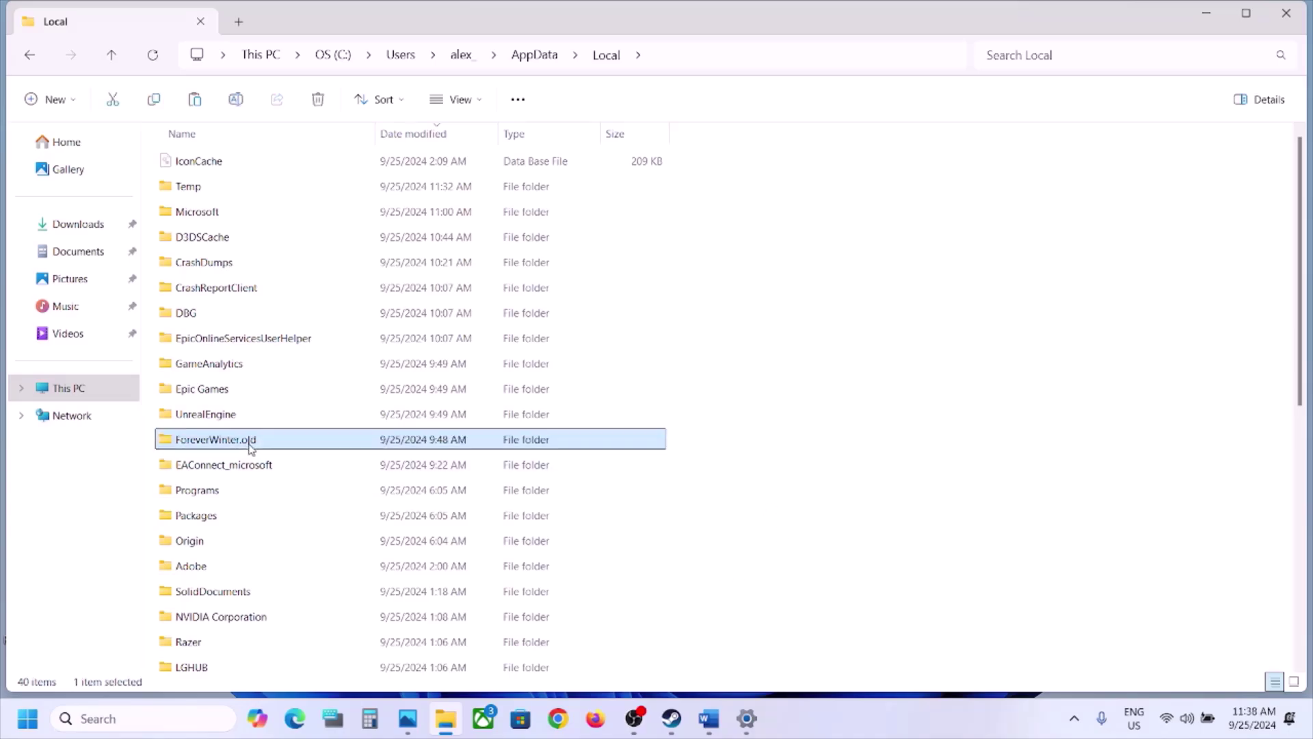
pyautogui.rightClick(250, 445)
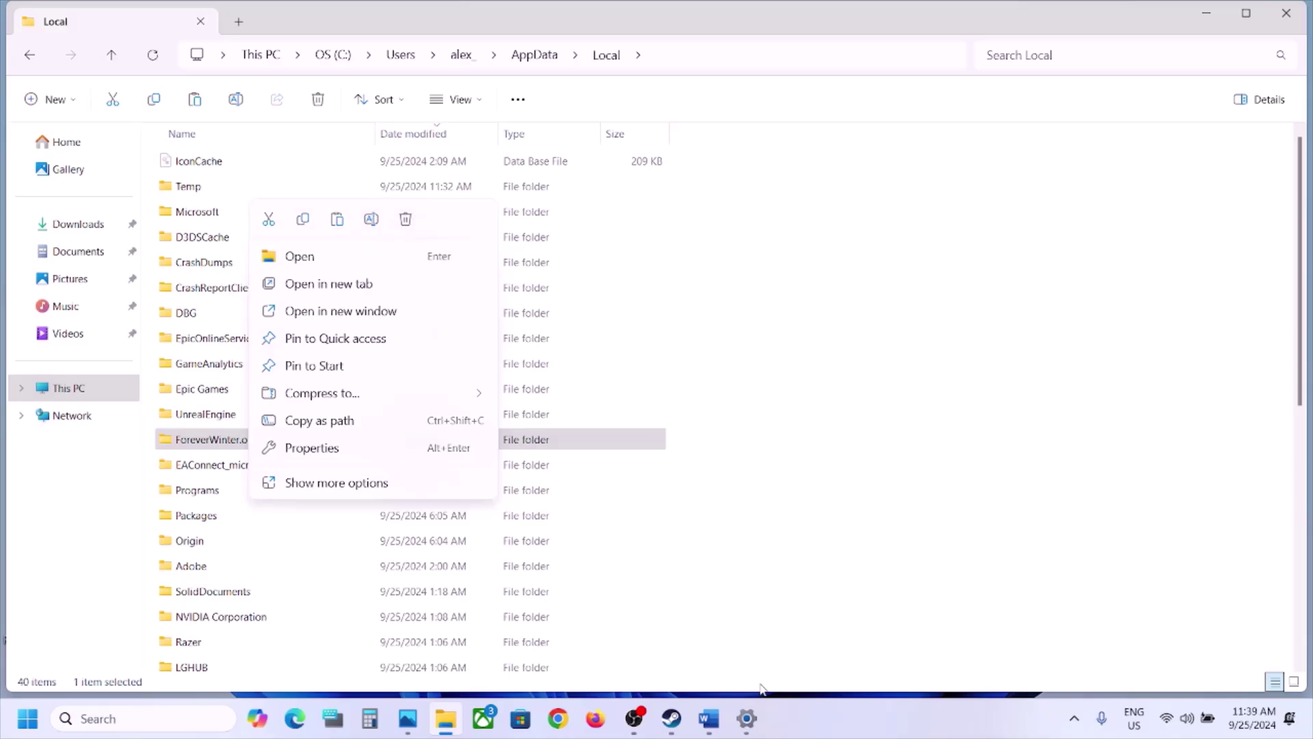
# Switch to the Word document and bring "Step 9) Verify the game files." into view
pyautogui.click(671, 719)
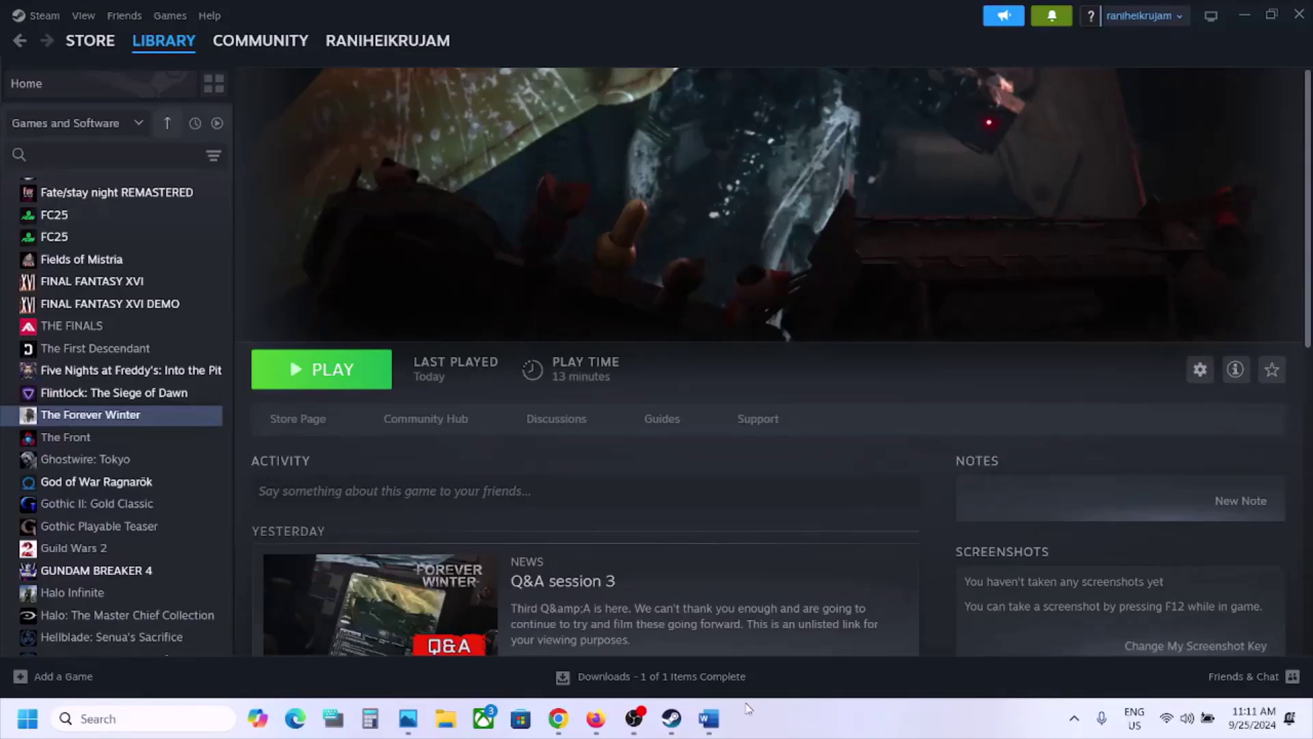
pyautogui.click(708, 718)
pyautogui.scroll(-3, 559, 446)
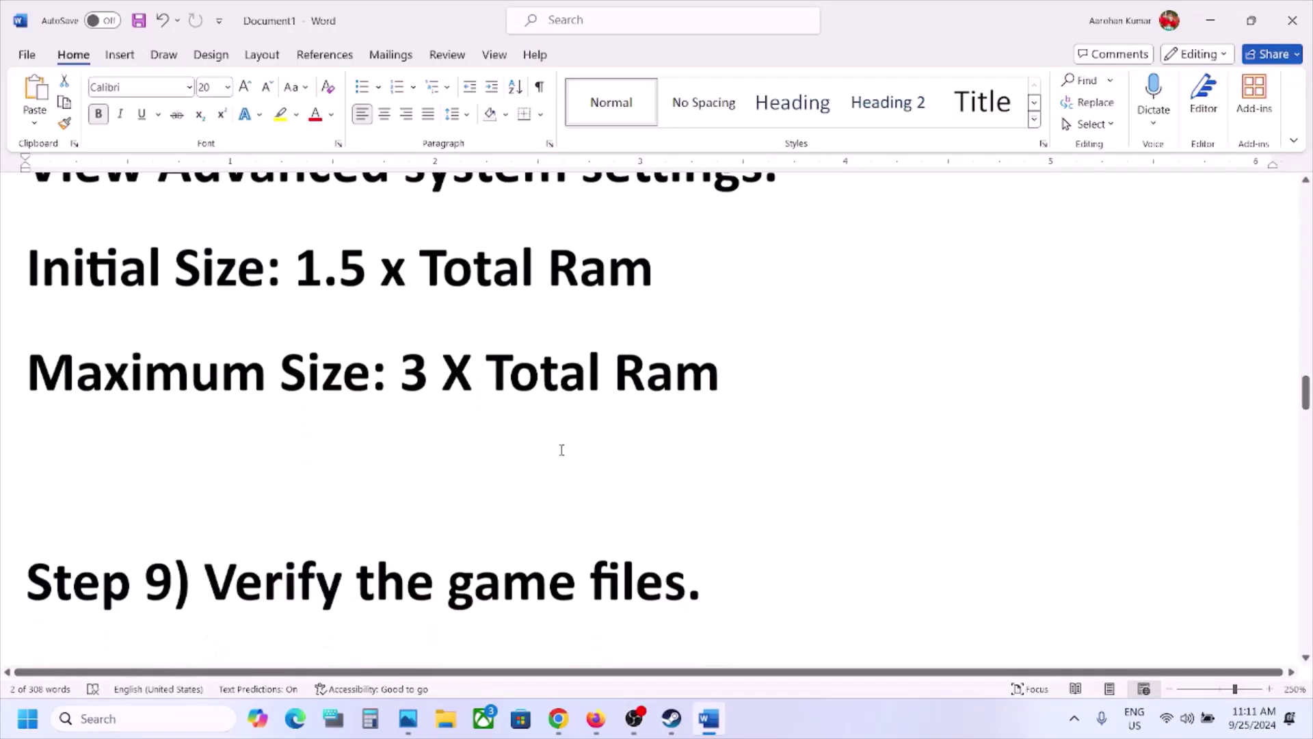
pyautogui.scroll(-1, 561, 449)
# In Steam, show the file integrity verification option in The Forever Winter's properties, and close them without running it
pyautogui.click(671, 730)
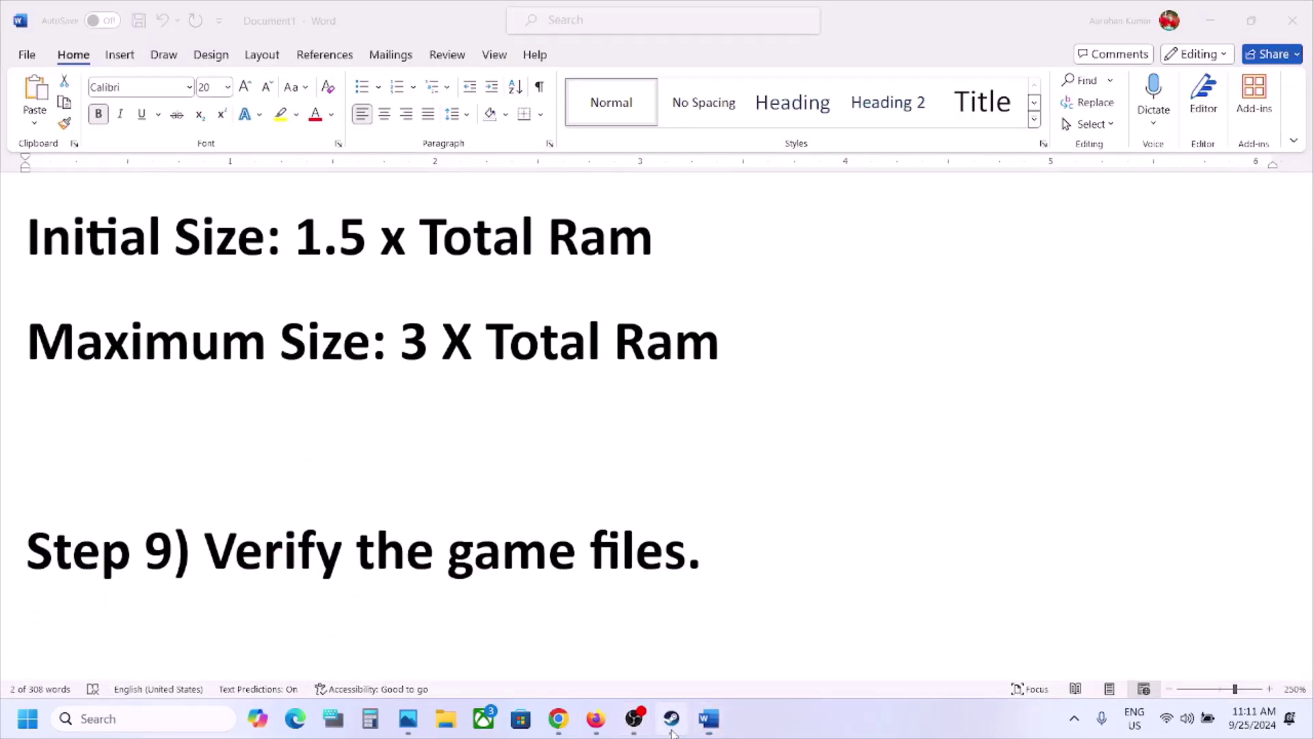
pyautogui.rightClick(108, 420)
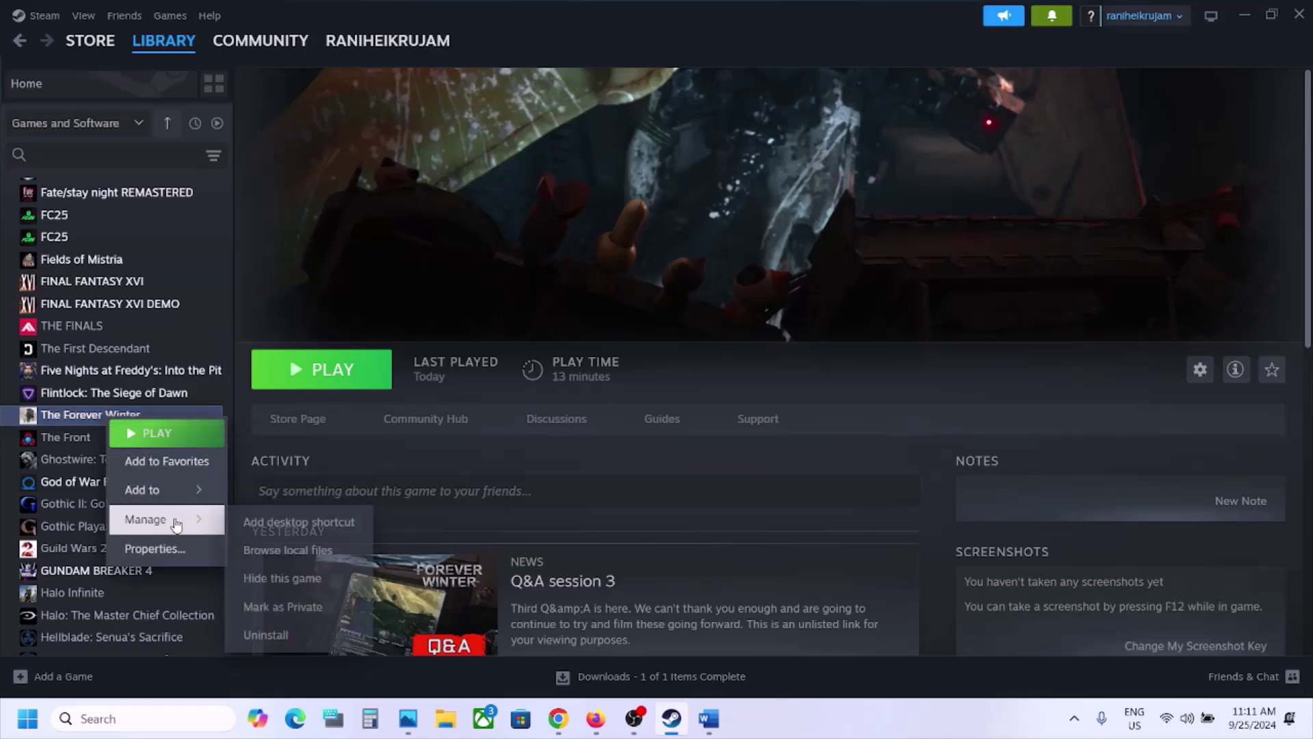
pyautogui.click(170, 545)
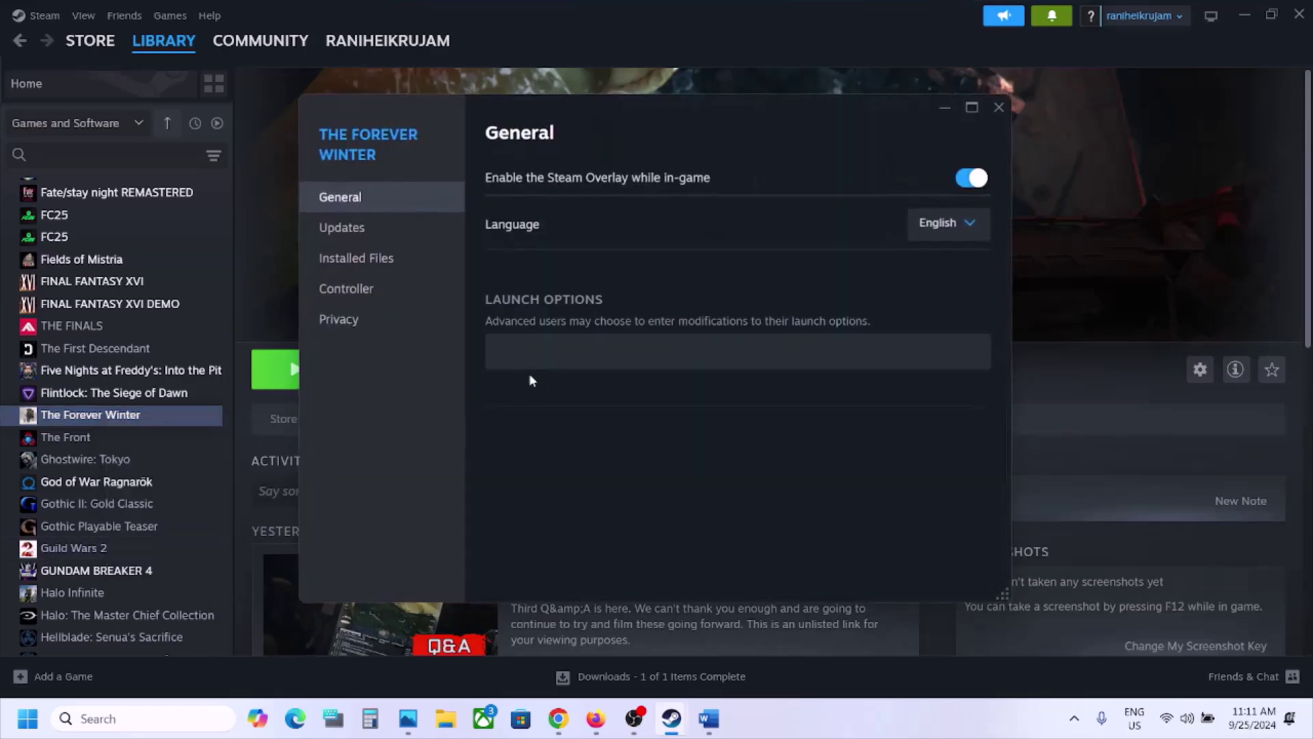
pyautogui.click(353, 258)
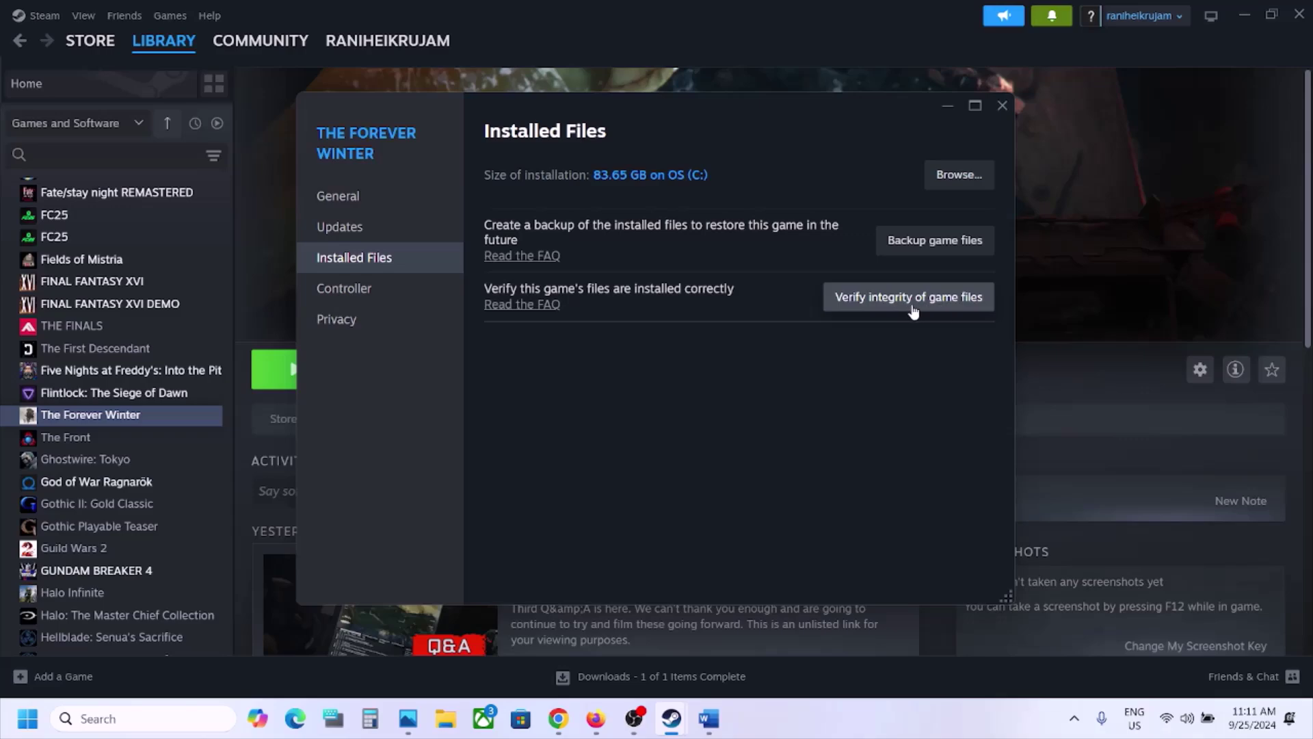
pyautogui.click(1002, 105)
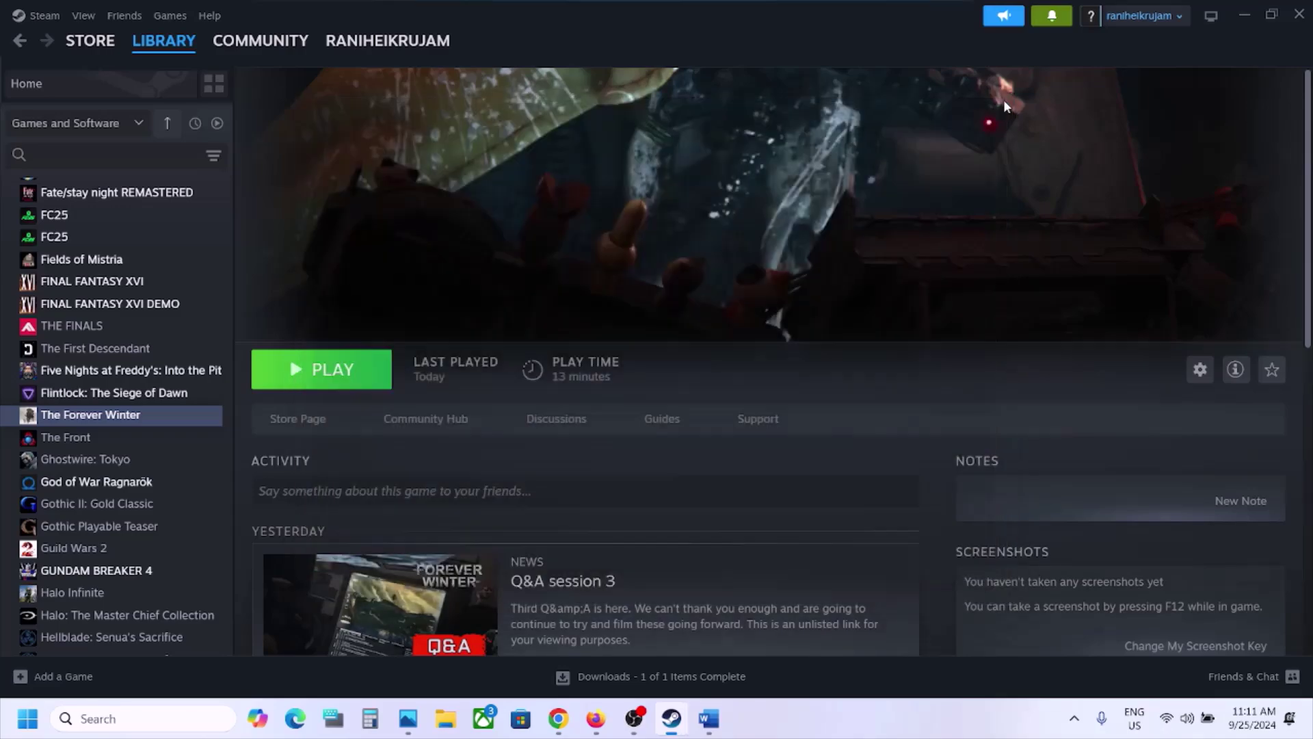
# Highlight "Run the game as an administrator from the game installation folder" in Step 10 of the Word document
pyautogui.click(709, 718)
pyautogui.scroll(-3, 596, 476)
pyautogui.scroll(-3, 596, 477)
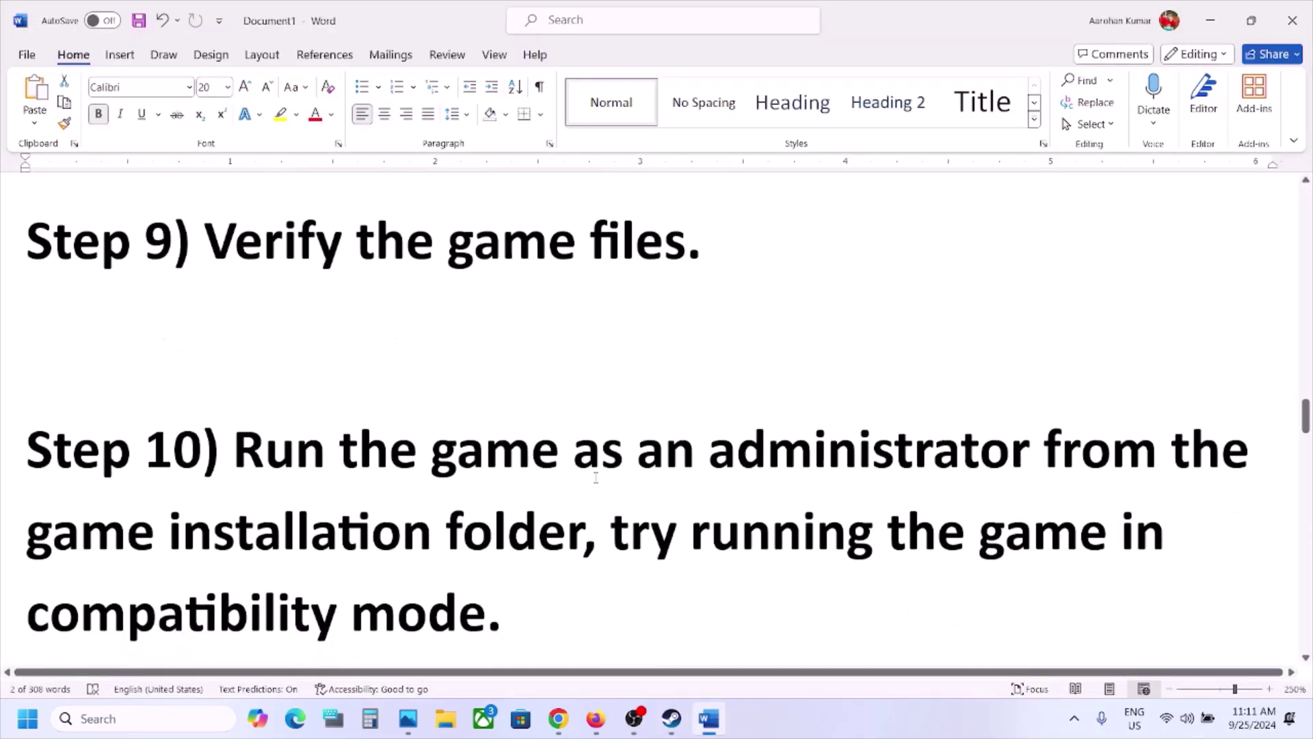
pyautogui.scroll(2, 324, 443)
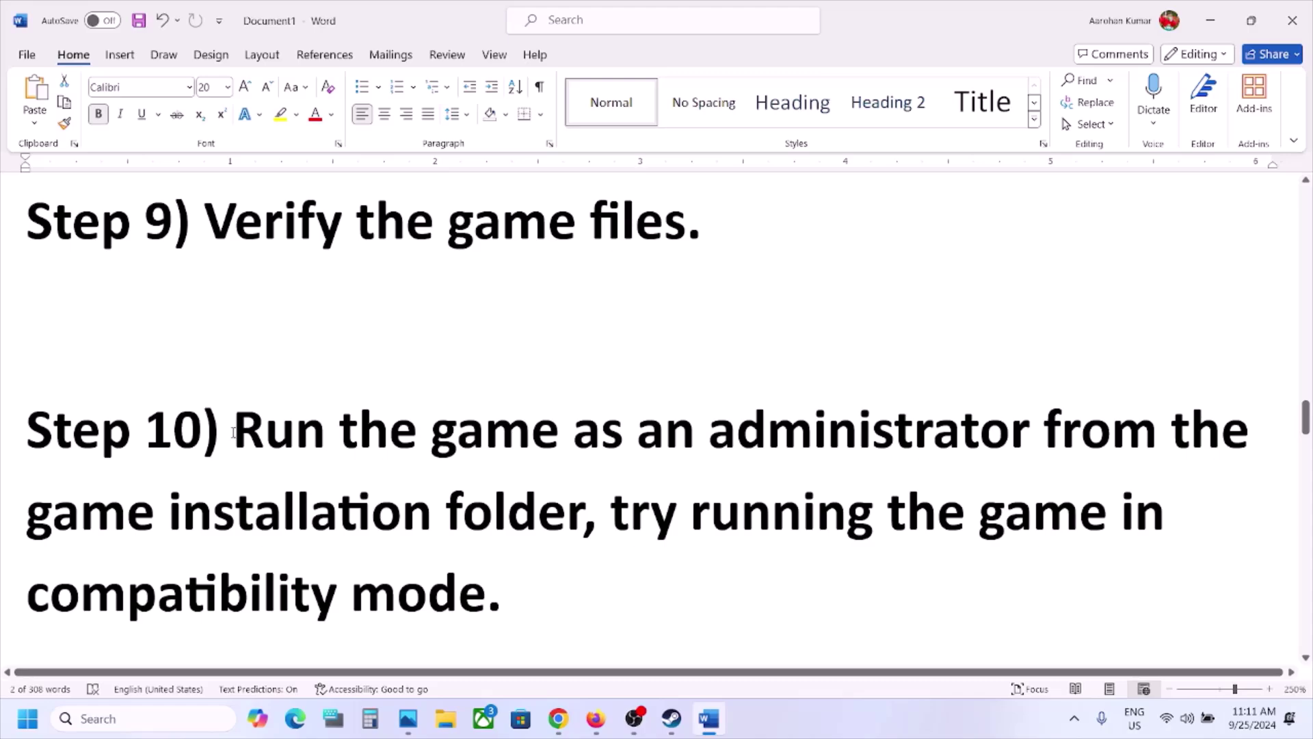
pyautogui.moveTo(233, 433); pyautogui.dragTo(581, 524)
# Browse The Forever Winter's local files from Steam, open the Windows folder and select the ForeverWinter application
pyautogui.moveTo(672, 718)
pyautogui.click(644, 603)
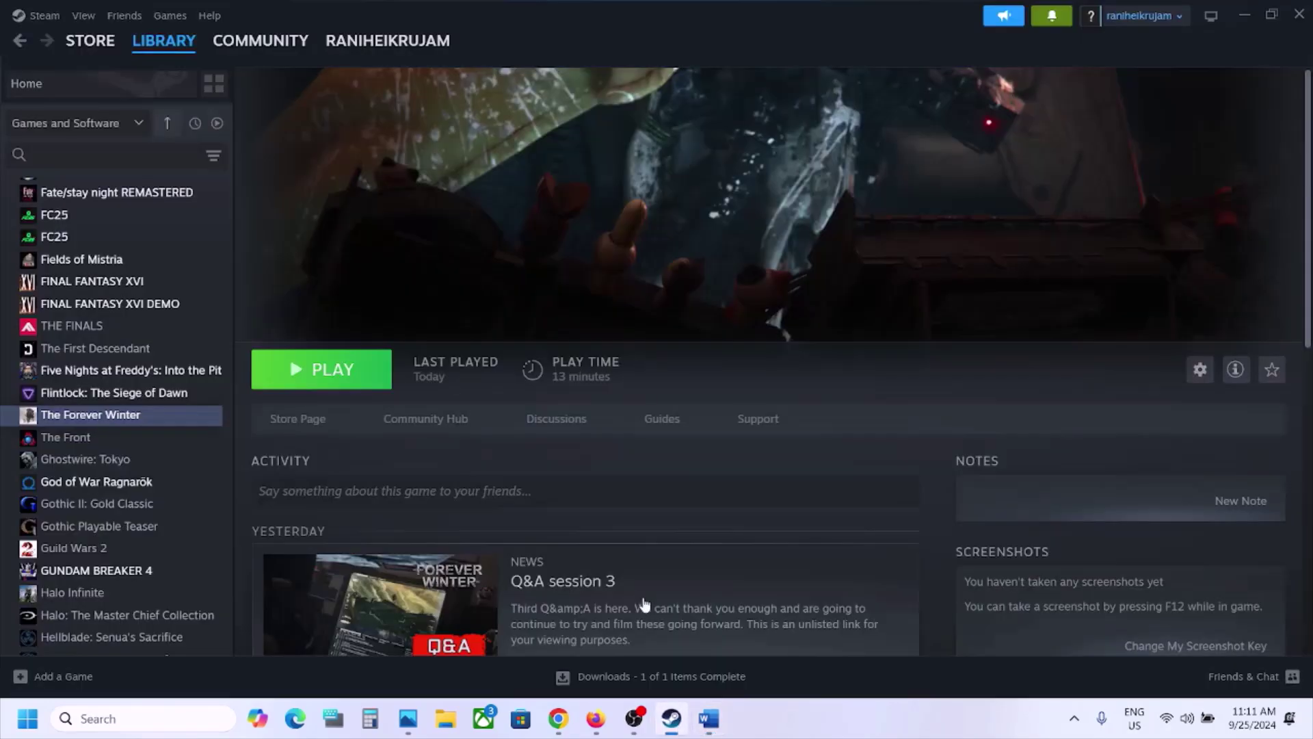
pyautogui.rightClick(158, 420)
pyautogui.moveTo(212, 520)
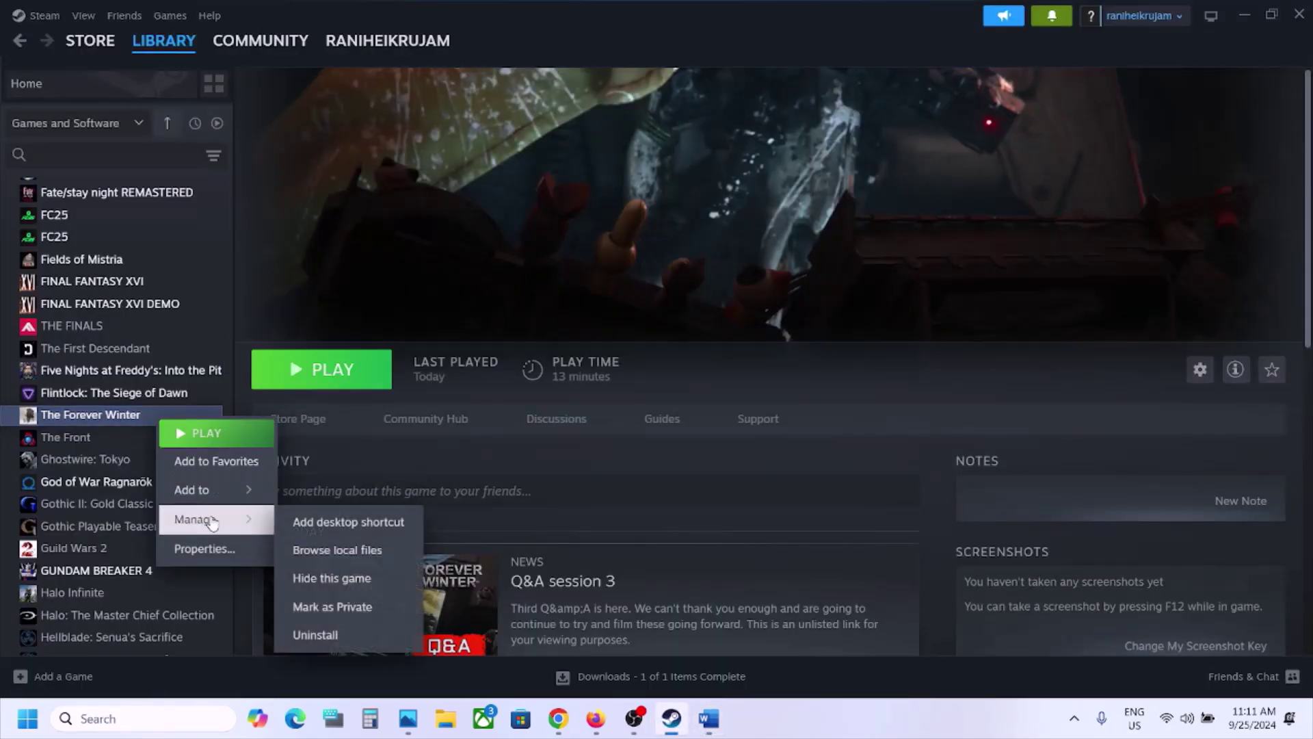
pyautogui.click(375, 554)
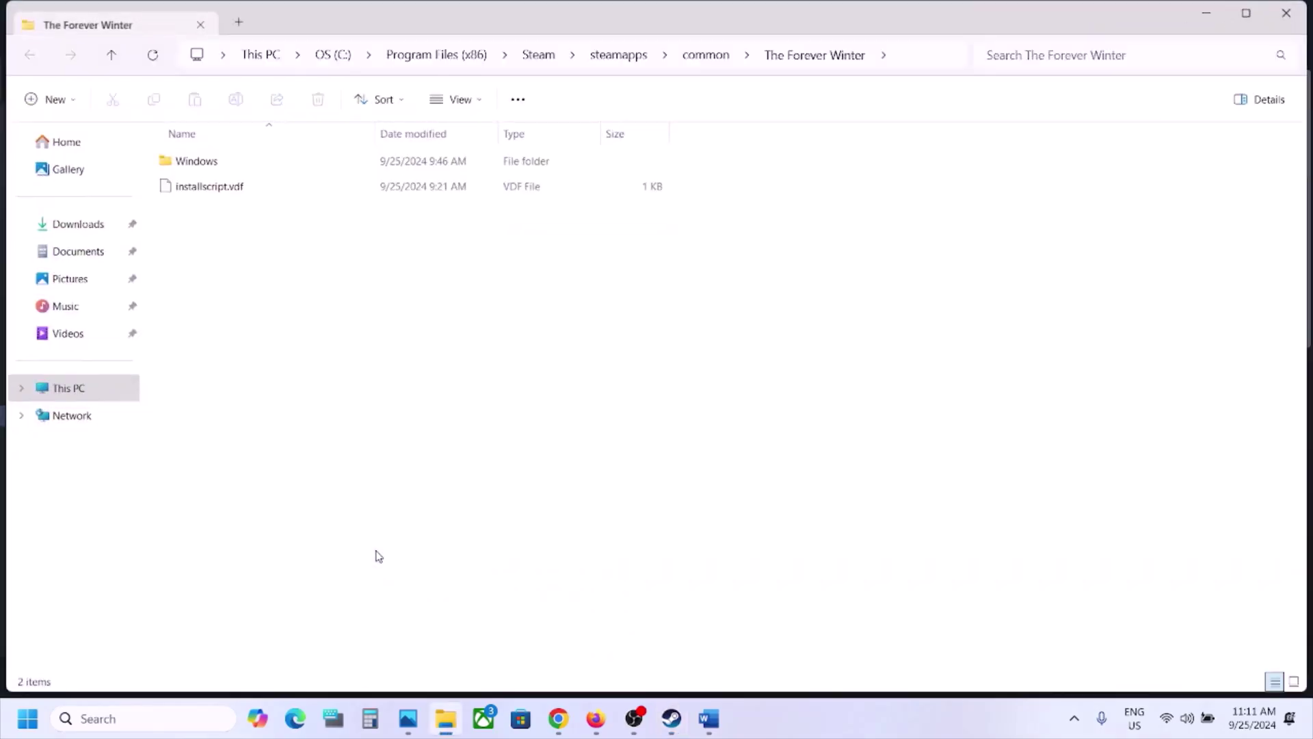
pyautogui.doubleClick(204, 169)
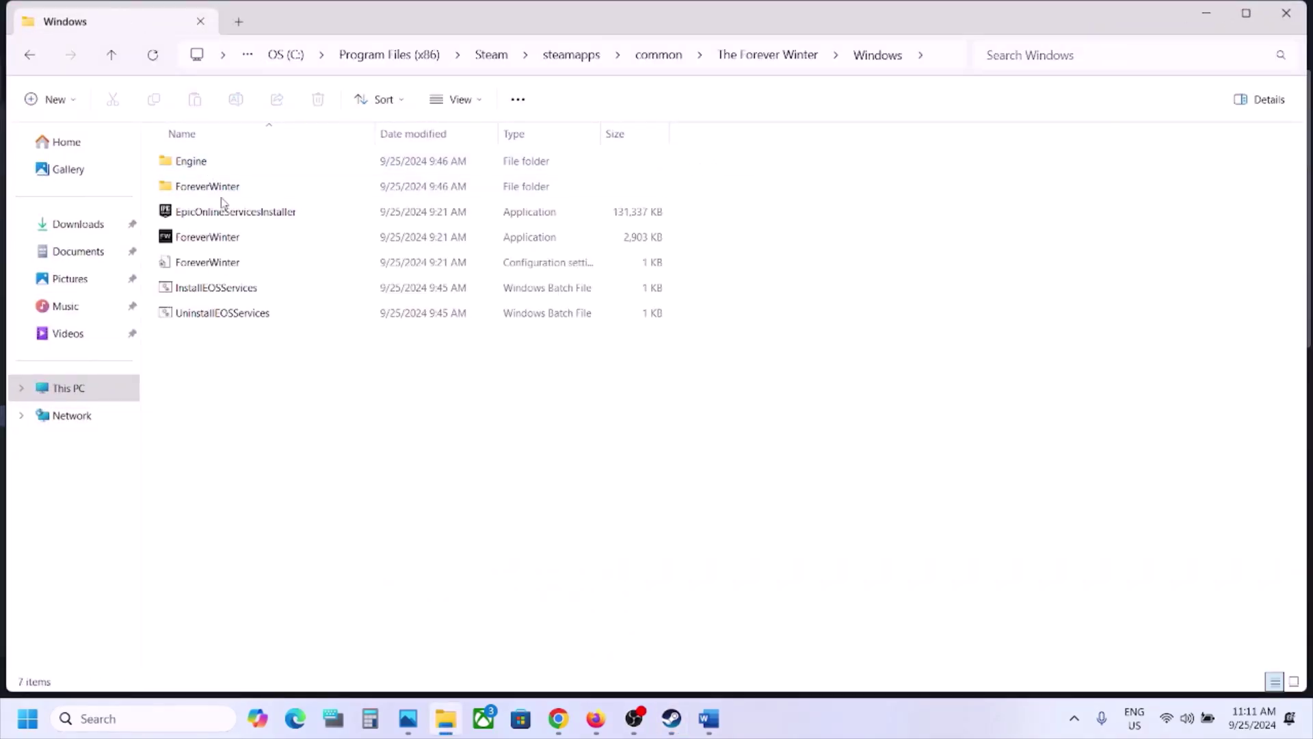
pyautogui.click(216, 238)
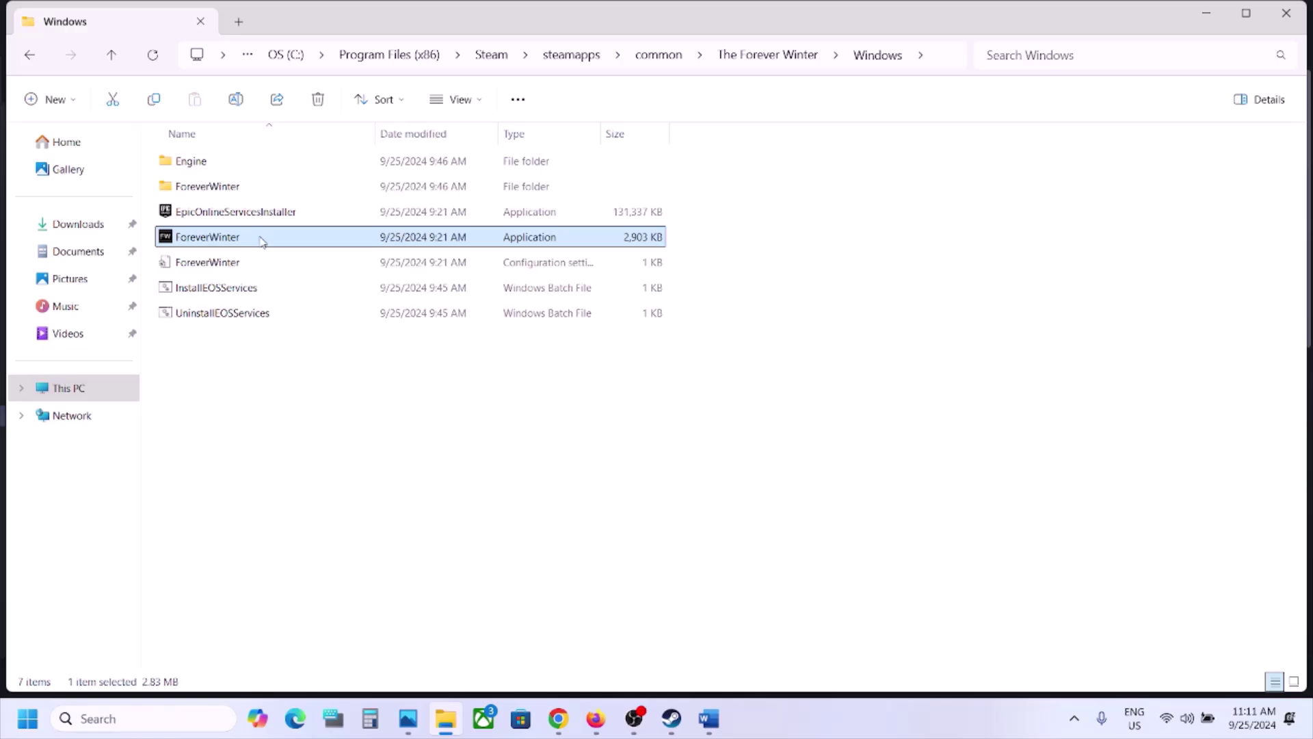
# Show the file properties of the ForeverWinter application and close them without changing anything
pyautogui.rightClick(260, 240)
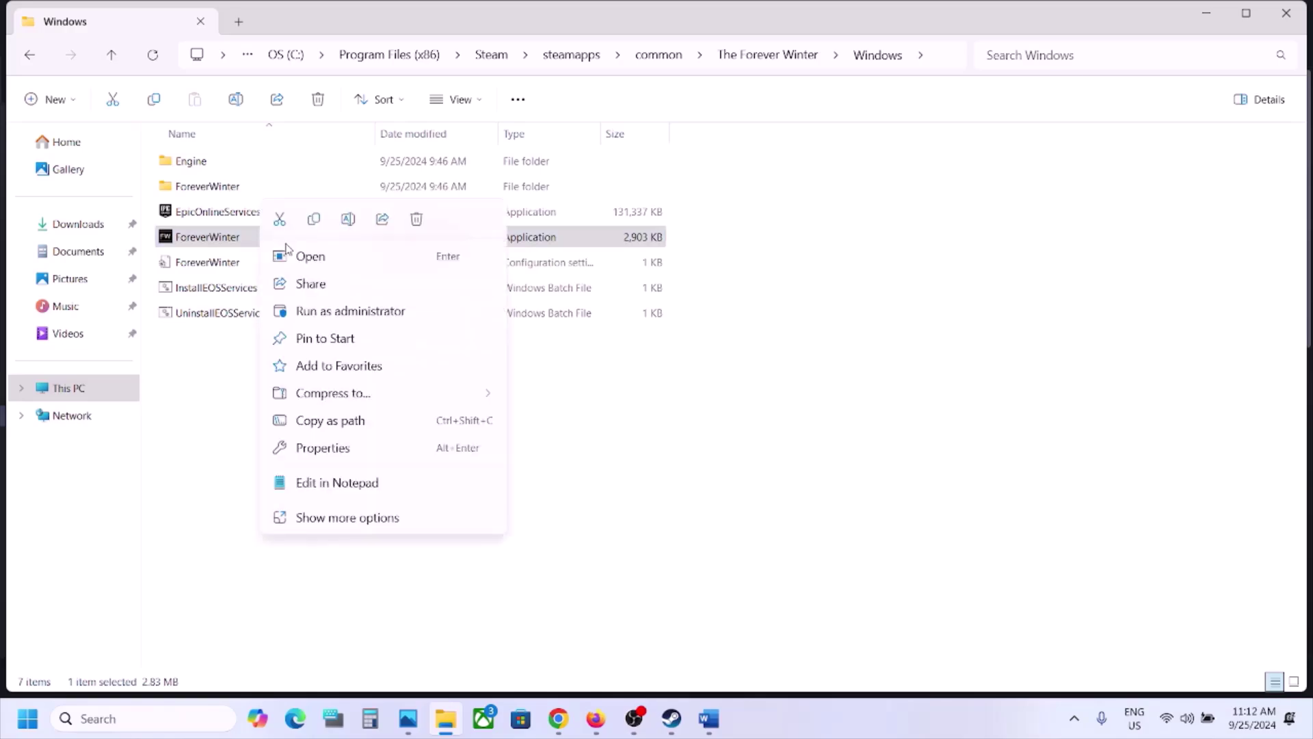
pyautogui.click(320, 450)
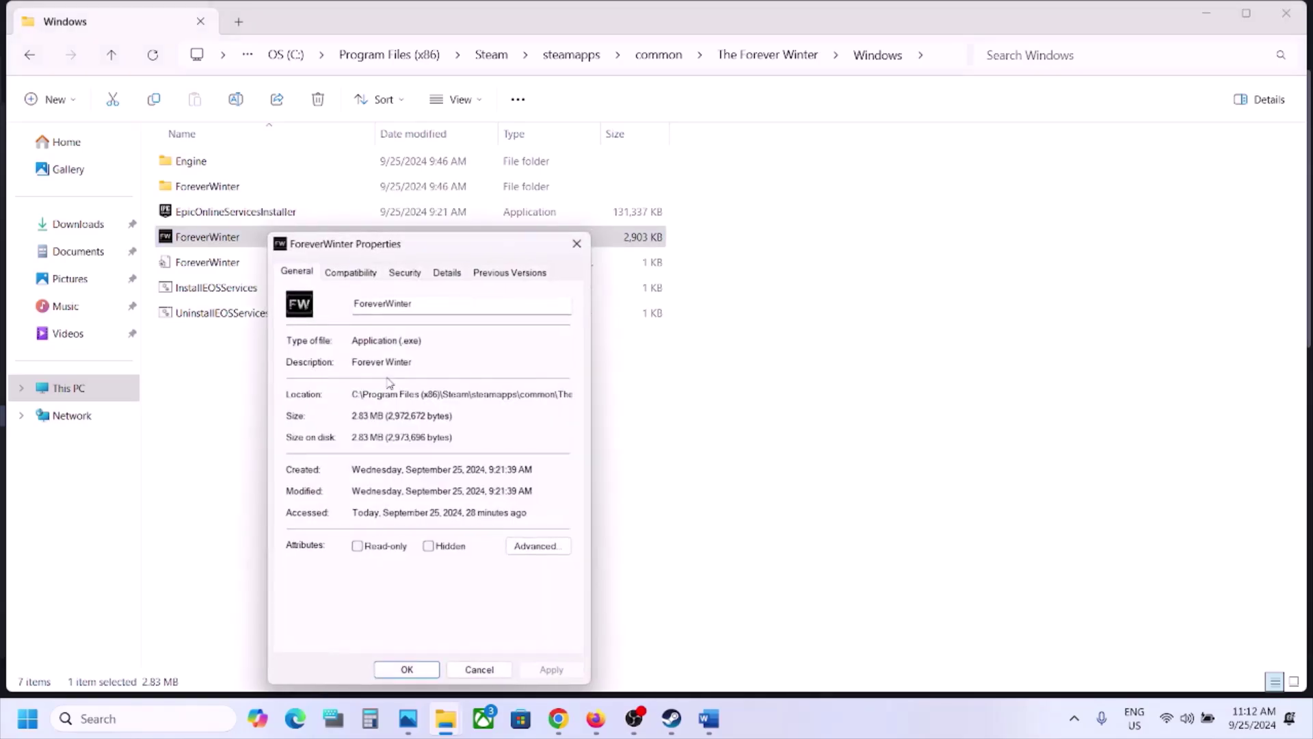
pyautogui.click(580, 245)
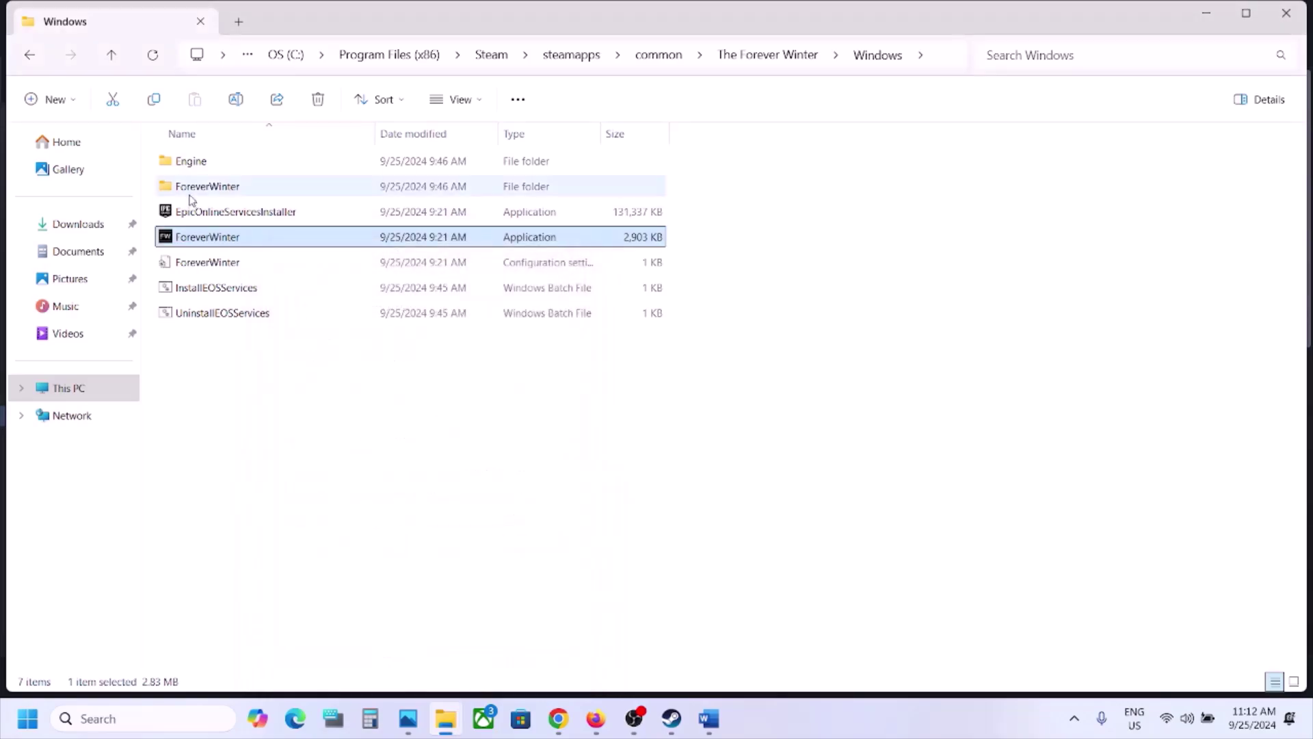
# Go into the ForeverWinter folder, open Binaries and Win64, and select the ForeverWinter-Win64-Shipping application
pyautogui.click(189, 194)
pyautogui.doubleClick(239, 192)
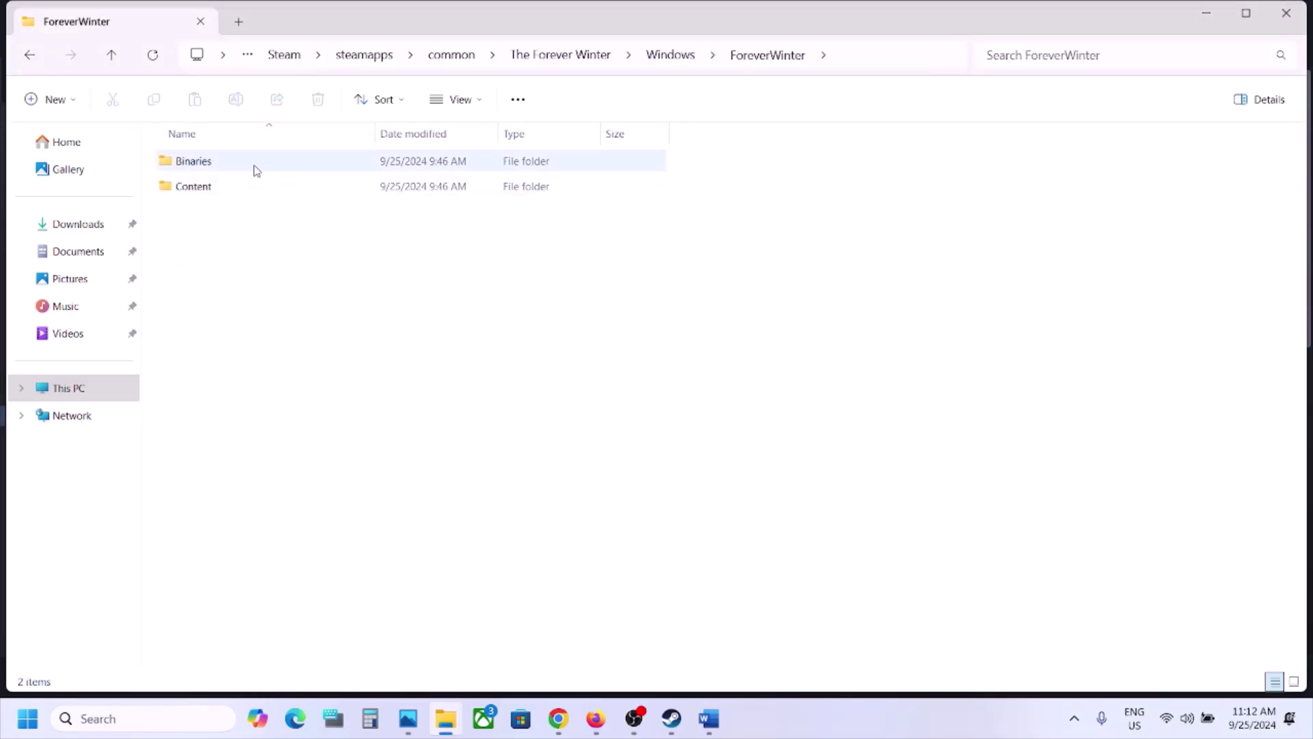
pyautogui.doubleClick(247, 165)
pyautogui.doubleClick(218, 168)
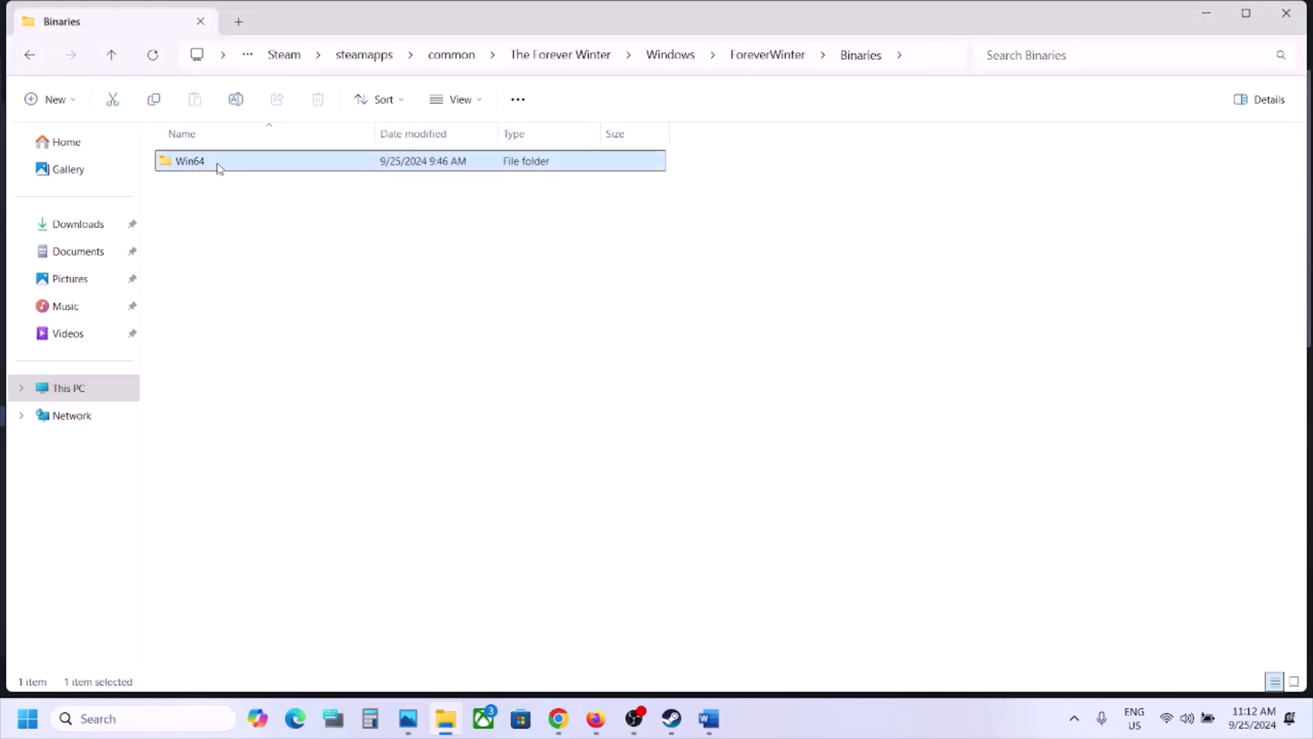
pyautogui.click(261, 214)
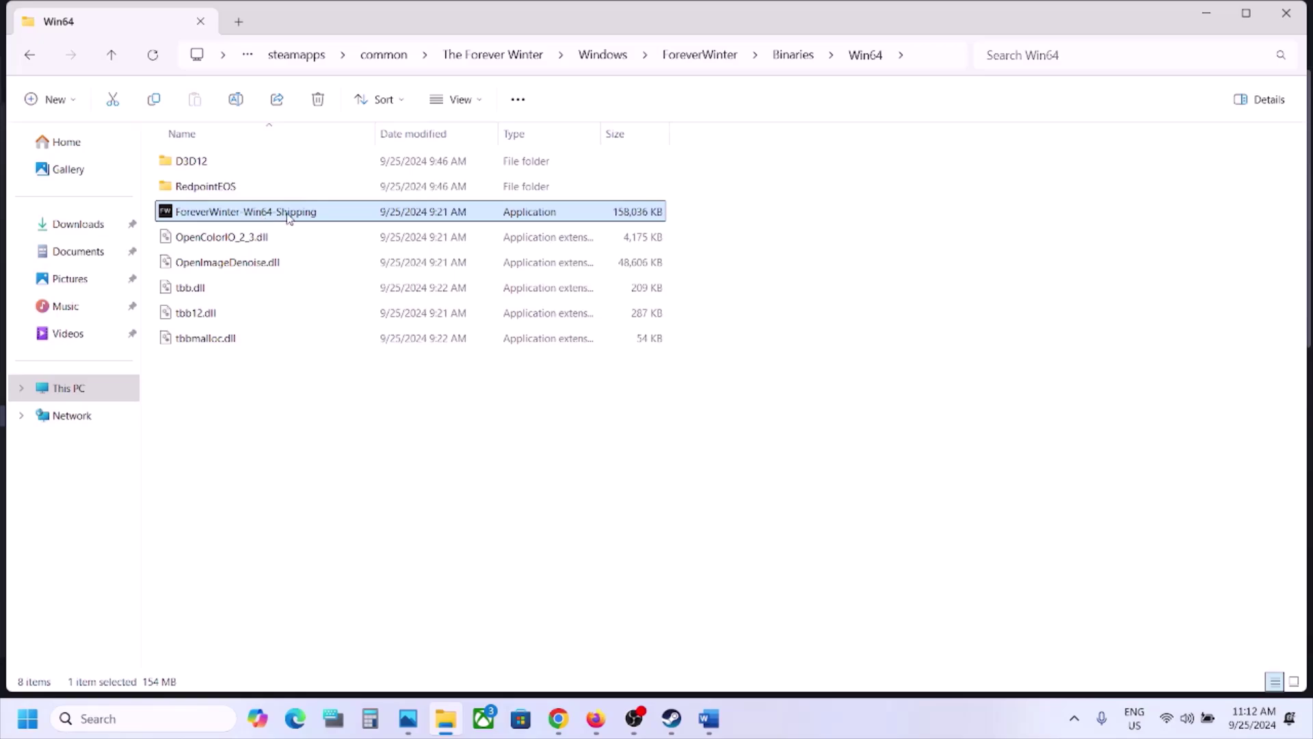
# Set ForeverWinter-Win64-Shipping to run as an administrator in its compatibility properties and apply the change
pyautogui.rightClick(288, 213)
pyautogui.click(360, 449)
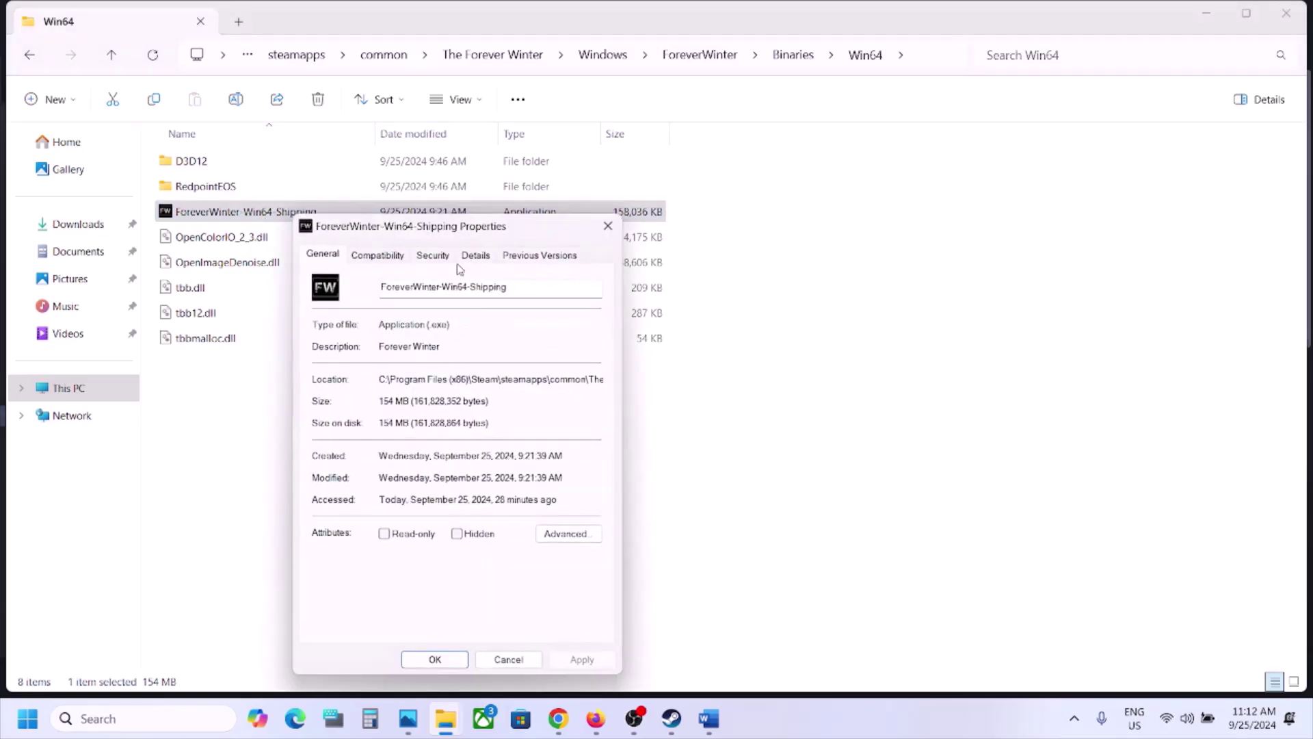
pyautogui.click(387, 259)
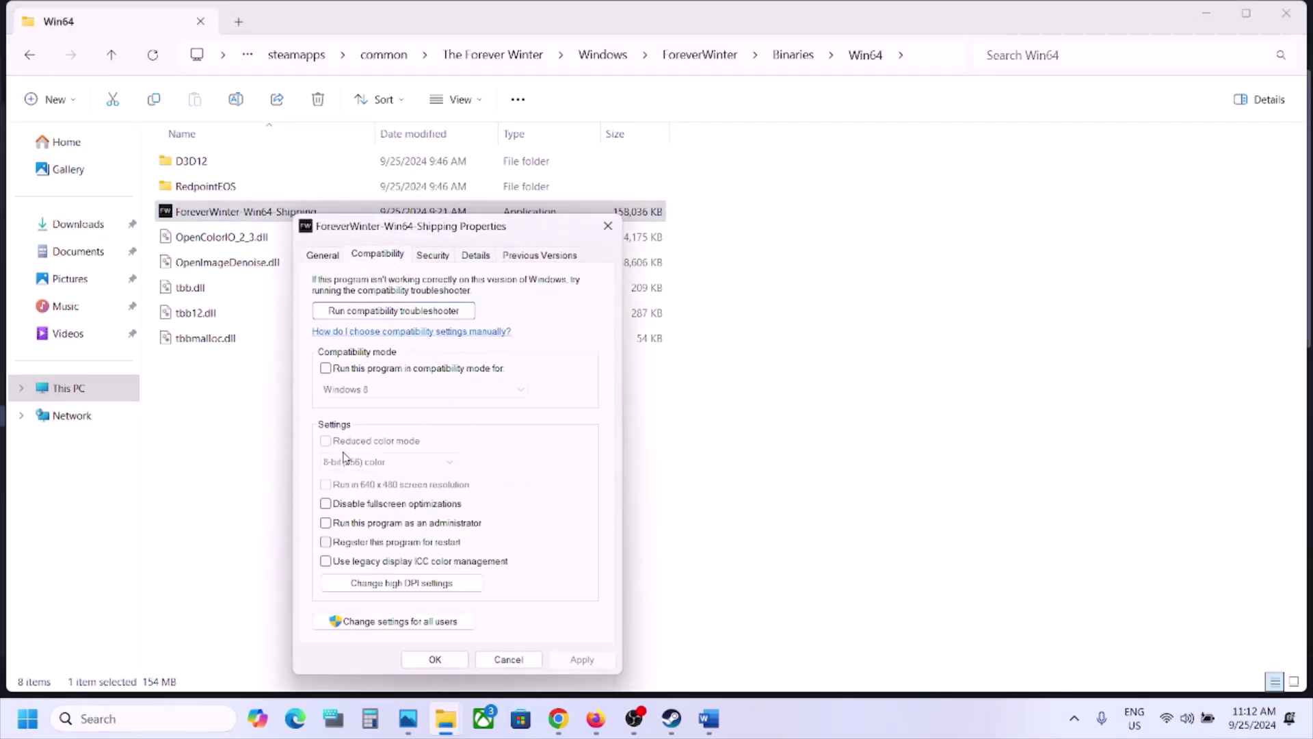
pyautogui.click(326, 523)
pyautogui.click(557, 660)
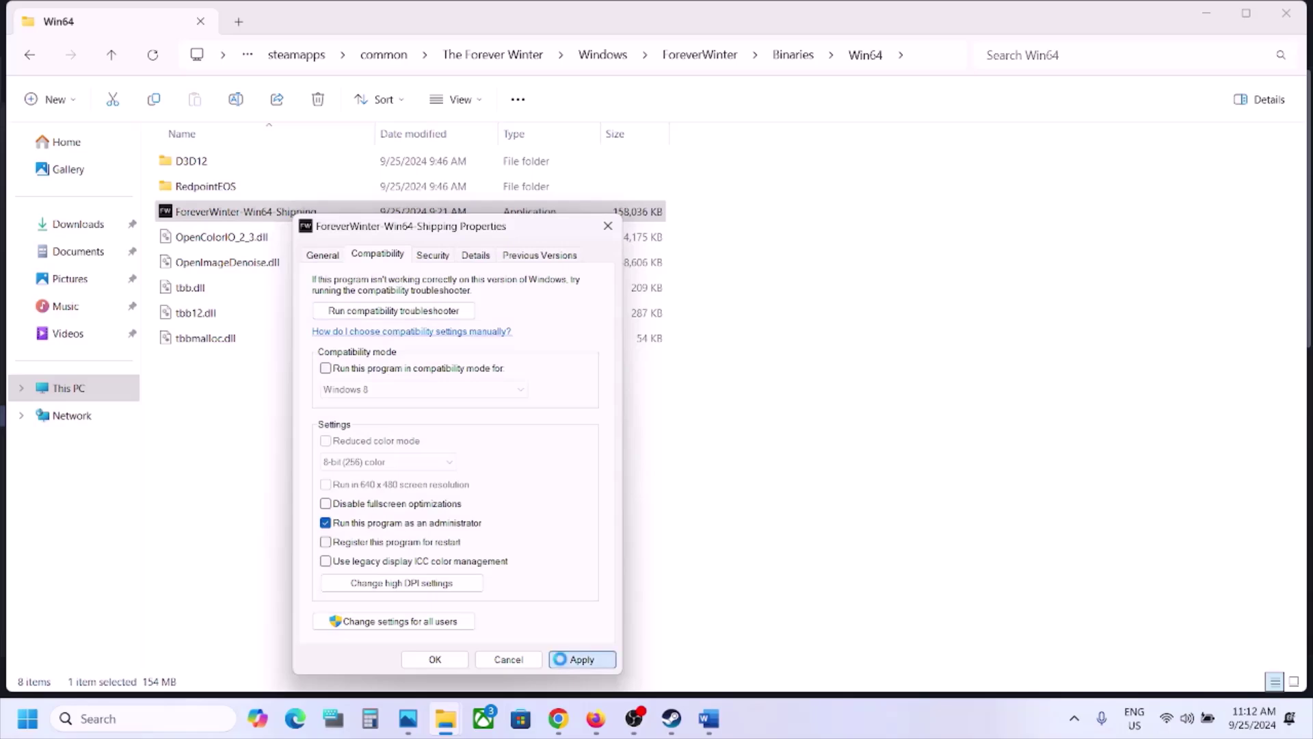
pyautogui.click(455, 662)
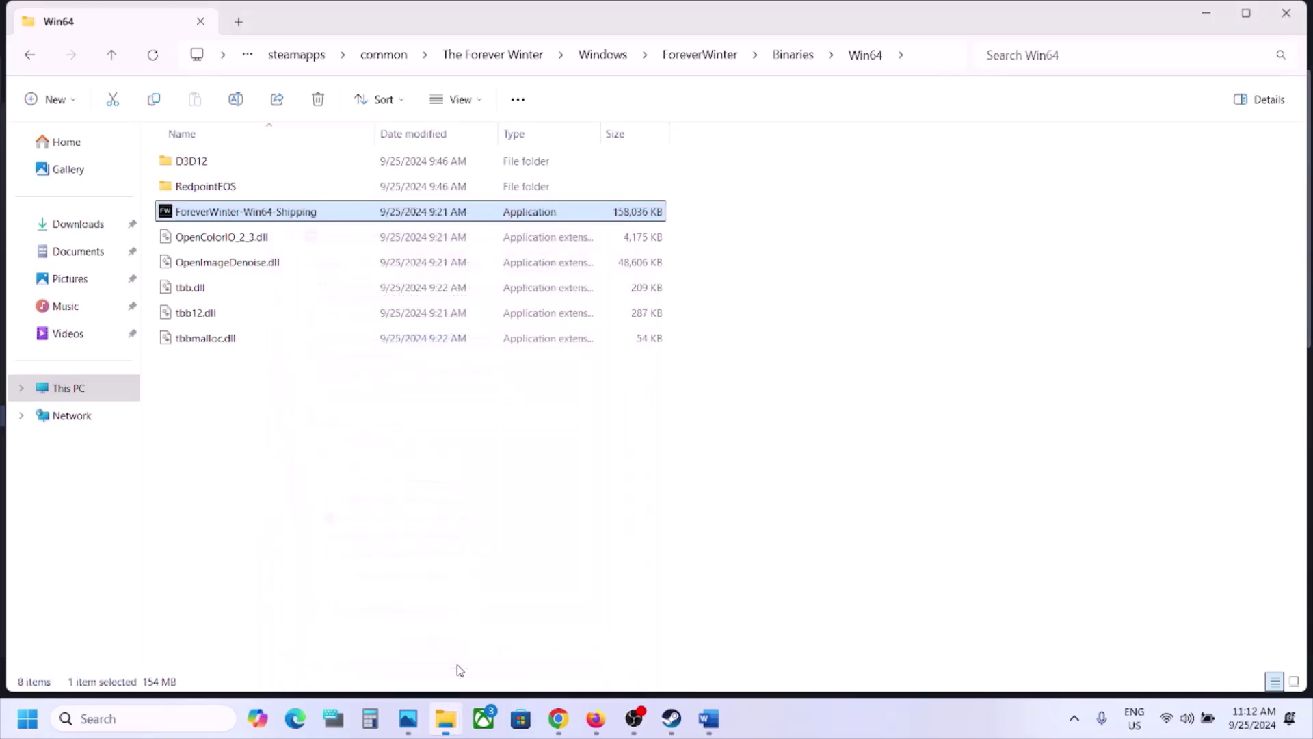
# Enable compatibility mode for Windows 8 on ForeverWinter-Win64-Shipping and apply it
pyautogui.rightClick(273, 214)
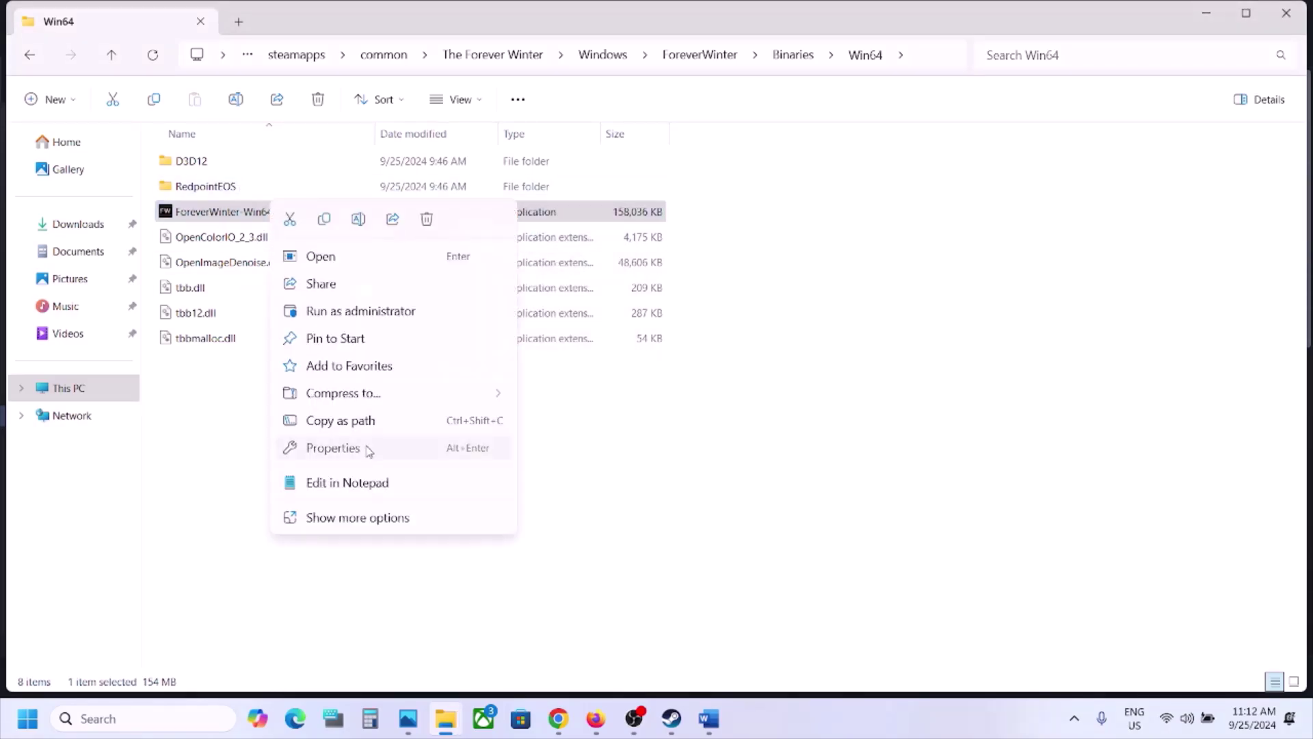
pyautogui.click(366, 447)
pyautogui.click(374, 261)
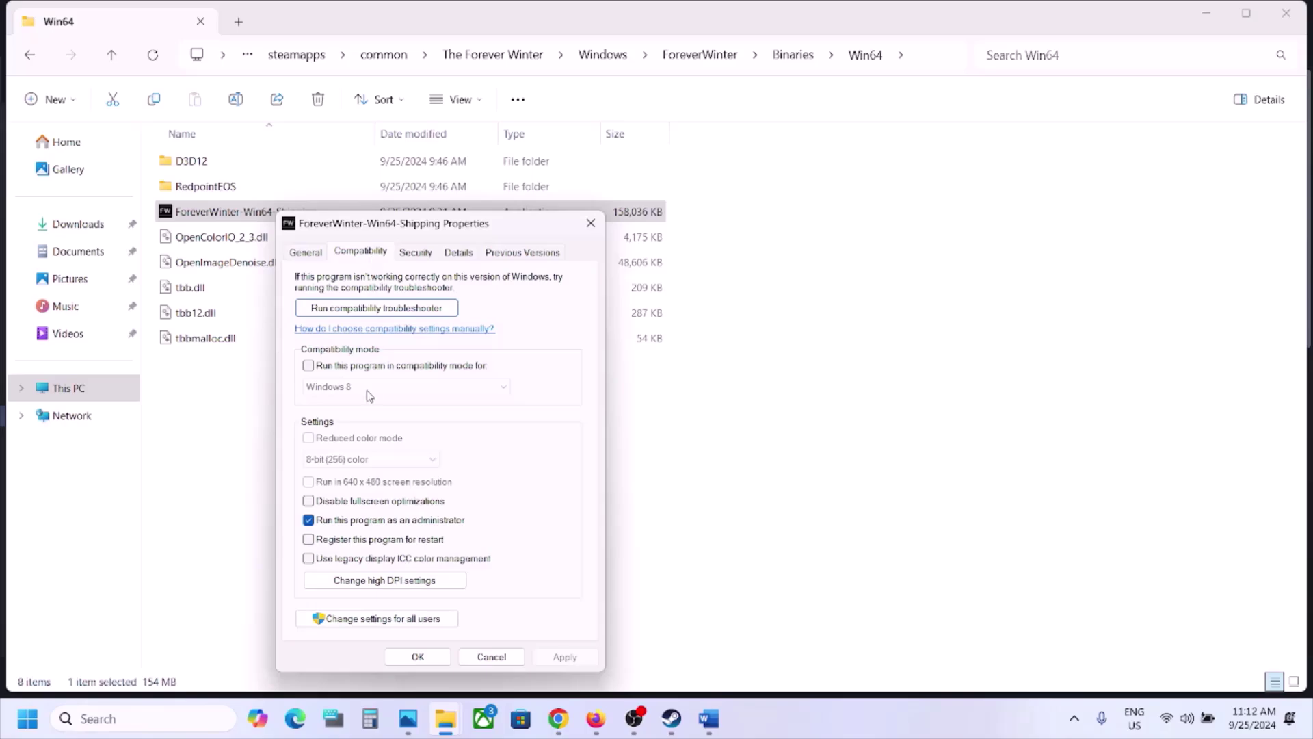
pyautogui.click(309, 366)
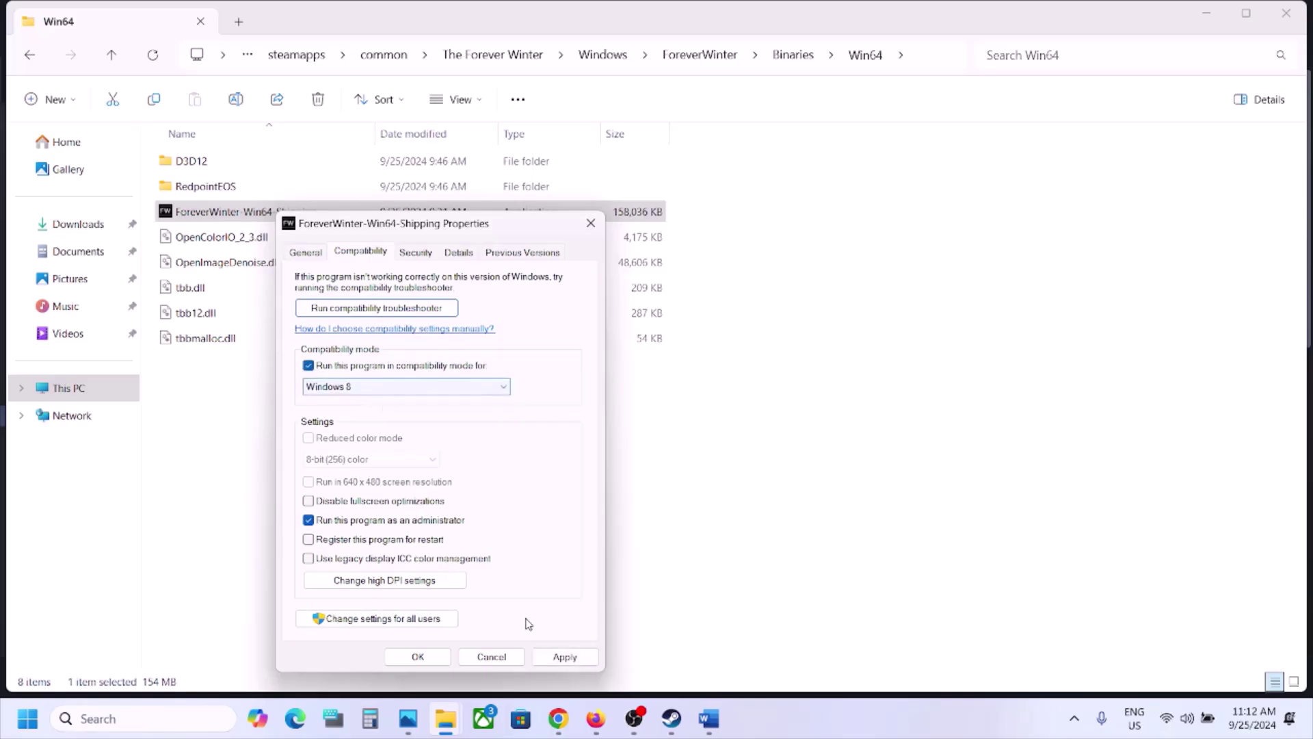
pyautogui.click(558, 657)
pyautogui.click(418, 656)
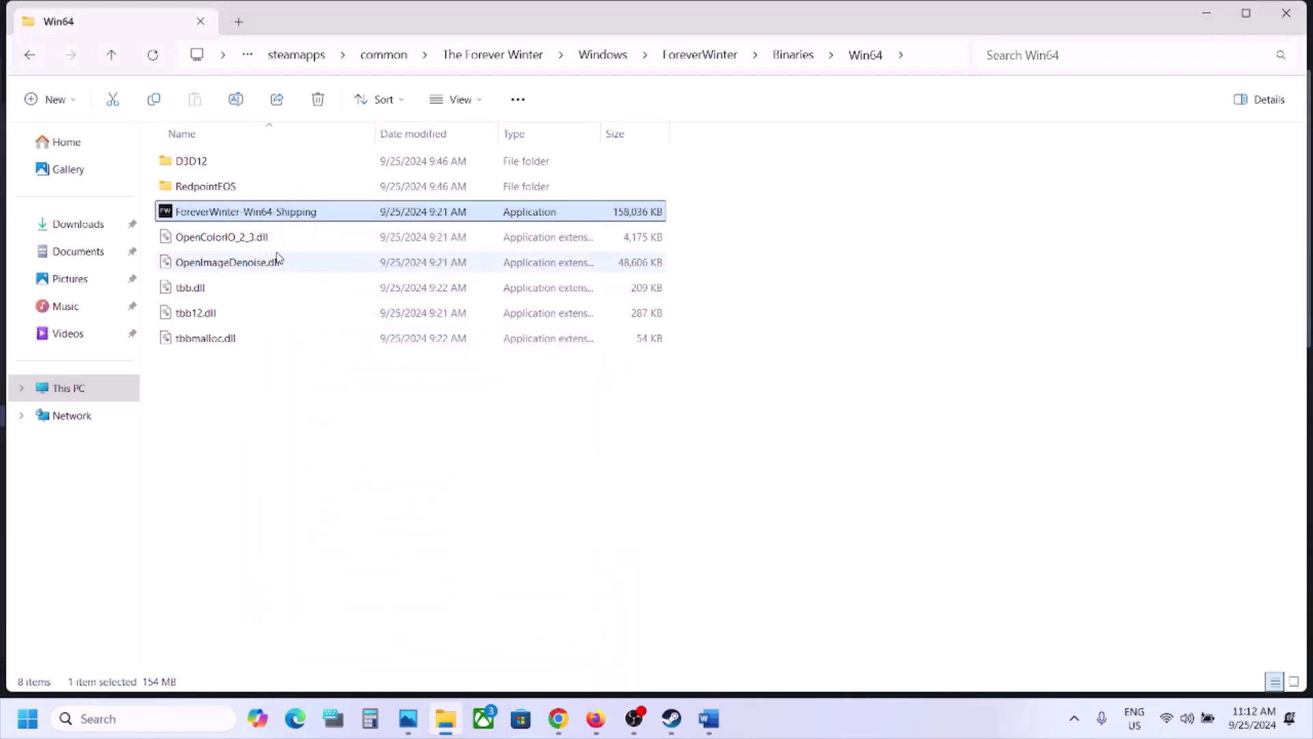
# Change the compatibility mode of ForeverWinter-Win64-Shipping to Windows 7 and apply it
pyautogui.rightClick(263, 212)
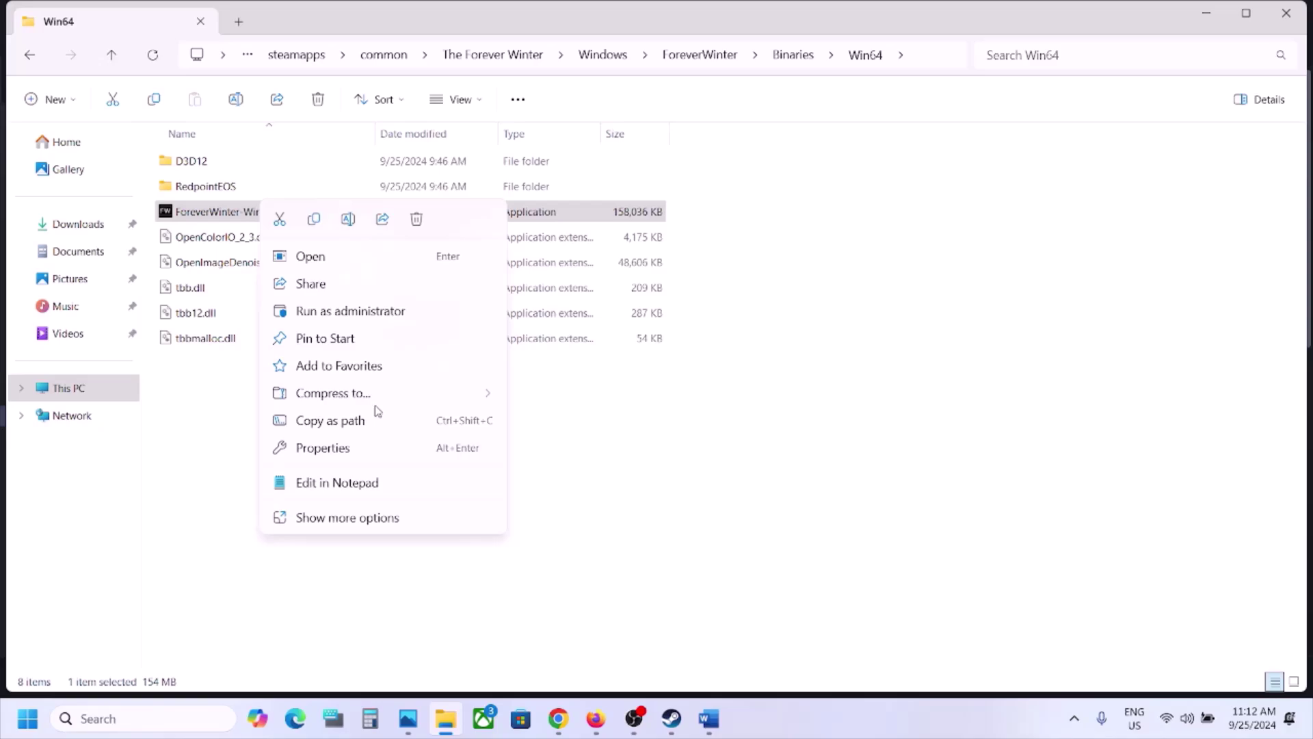
pyautogui.click(373, 451)
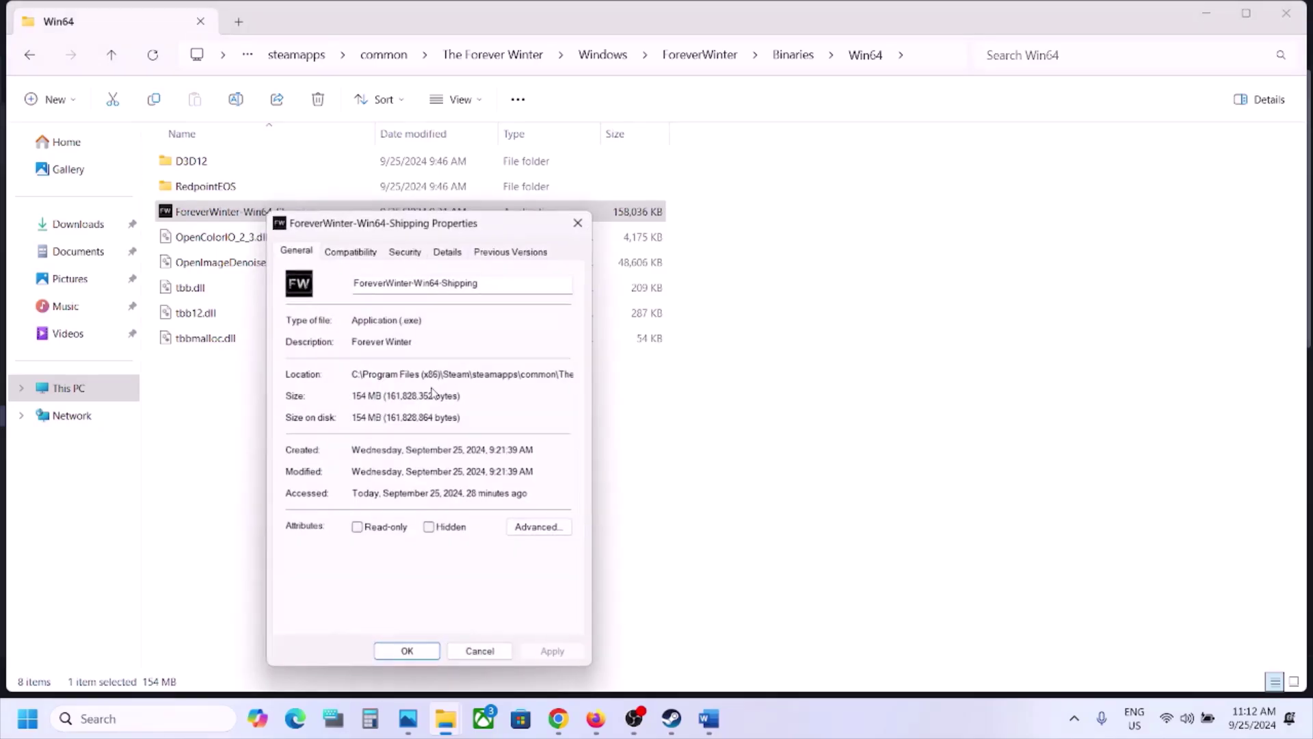
pyautogui.click(351, 251)
pyautogui.click(354, 395)
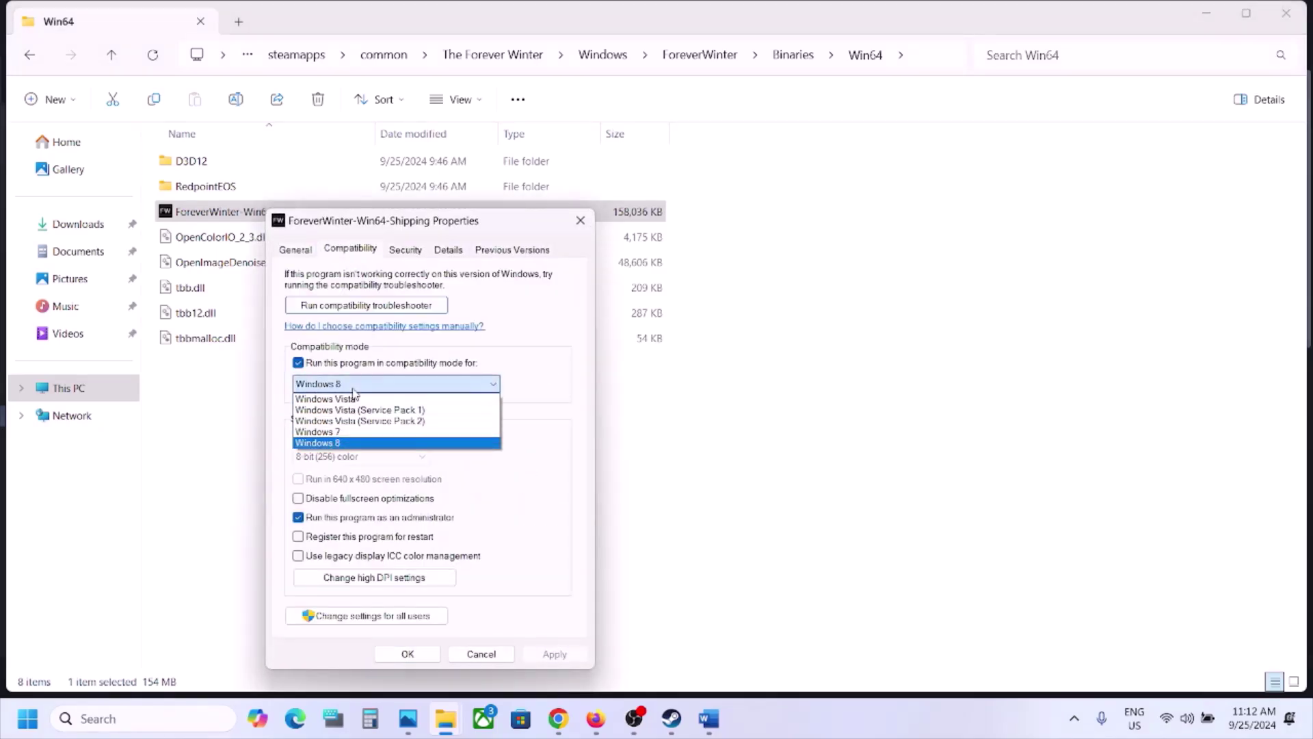
pyautogui.click(341, 432)
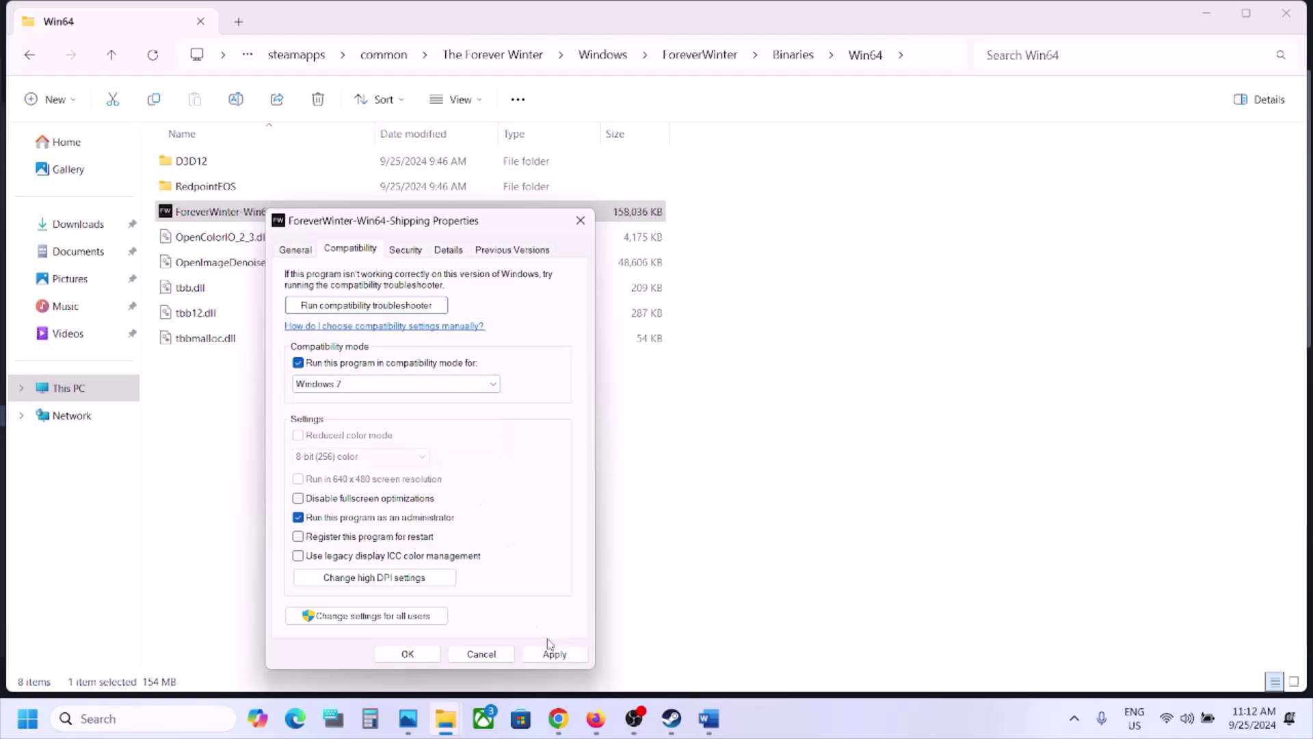
pyautogui.click(553, 654)
pyautogui.click(408, 654)
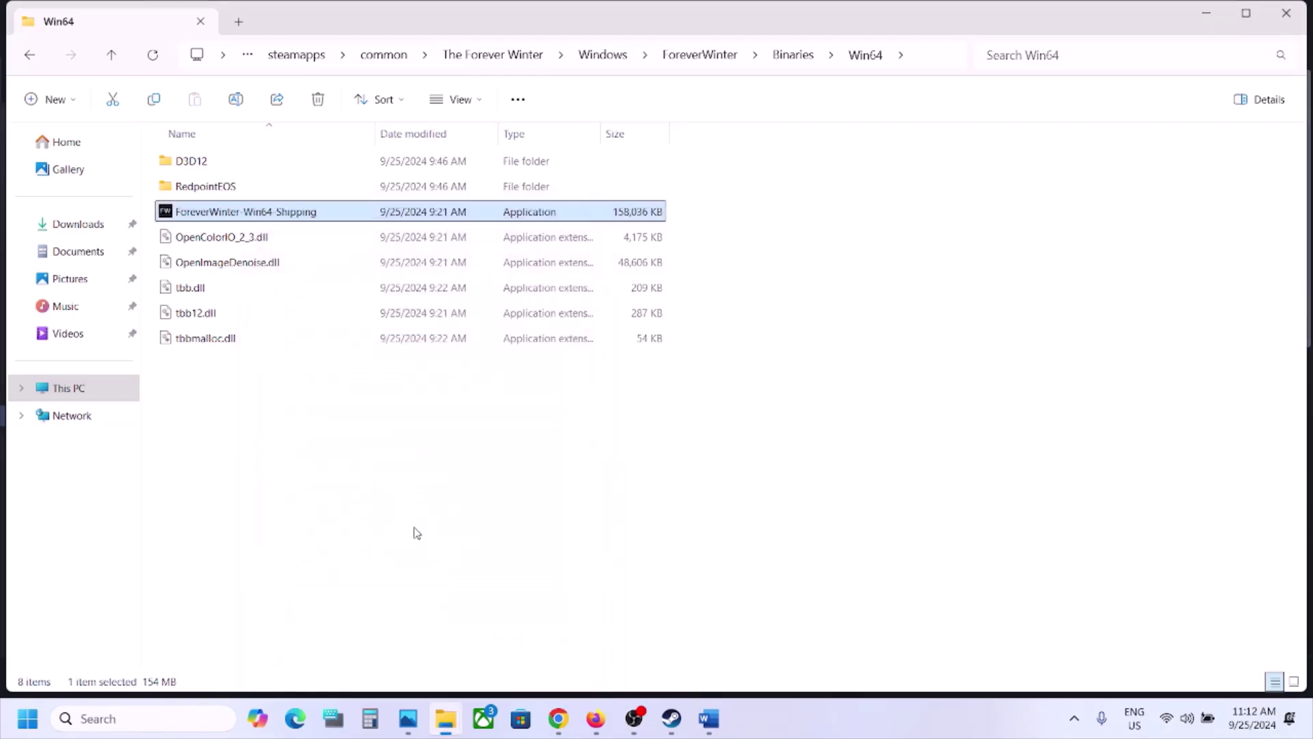
# Disable fullscreen optimizations for ForeverWinter-Win64-Shipping in its compatibility properties and apply the change
pyautogui.rightClick(227, 221)
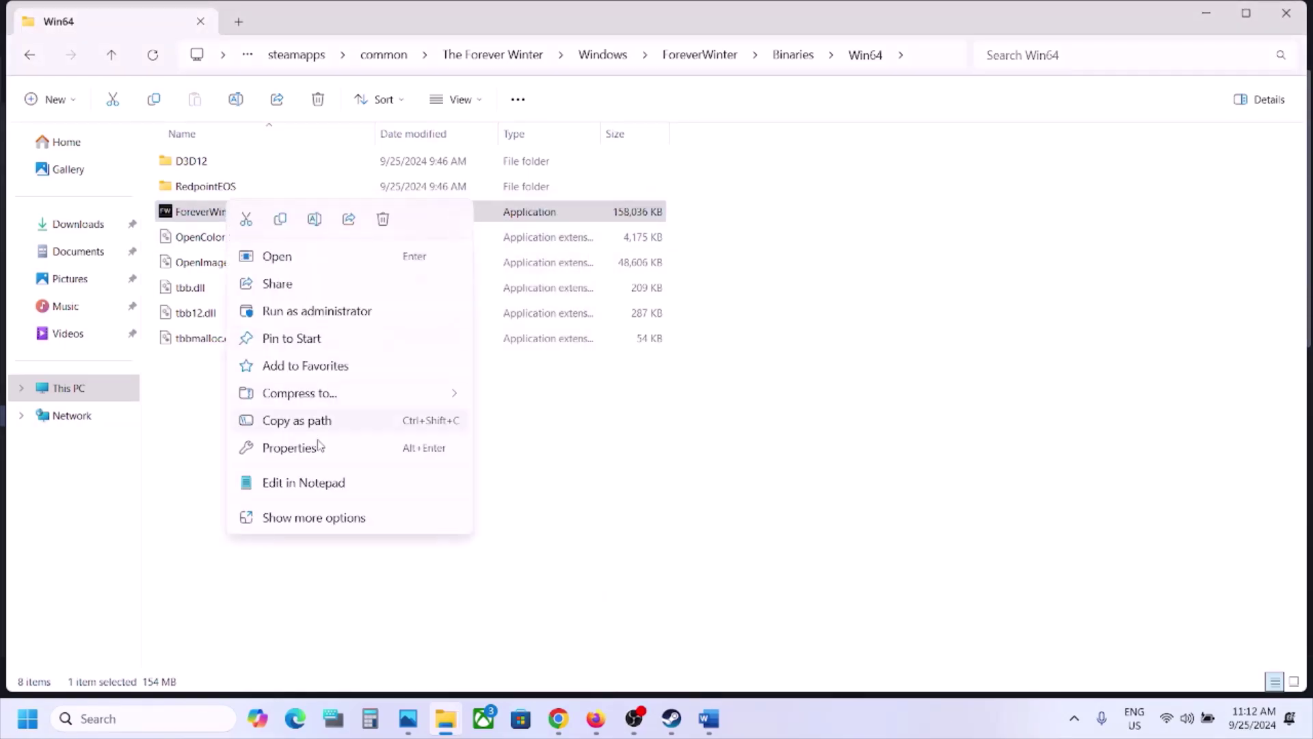
pyautogui.click(318, 446)
pyautogui.click(326, 262)
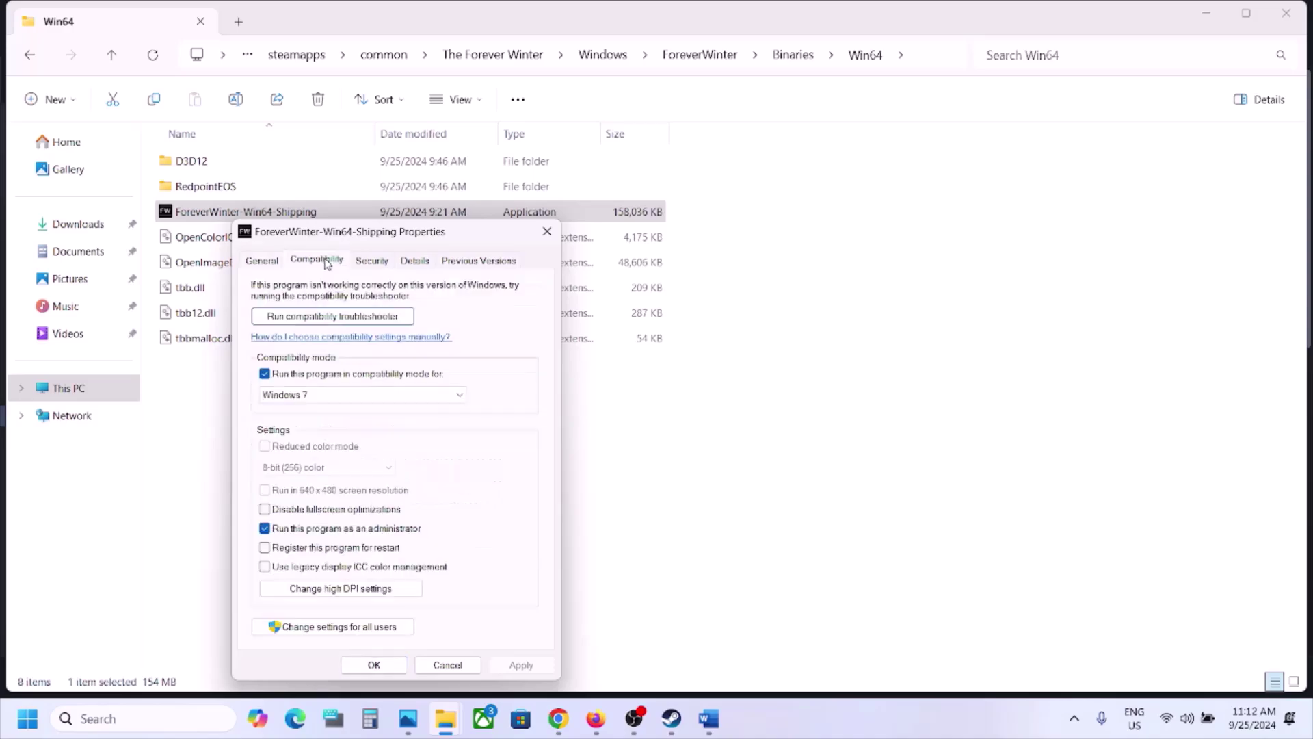
pyautogui.click(265, 509)
pyautogui.click(521, 665)
pyautogui.click(387, 663)
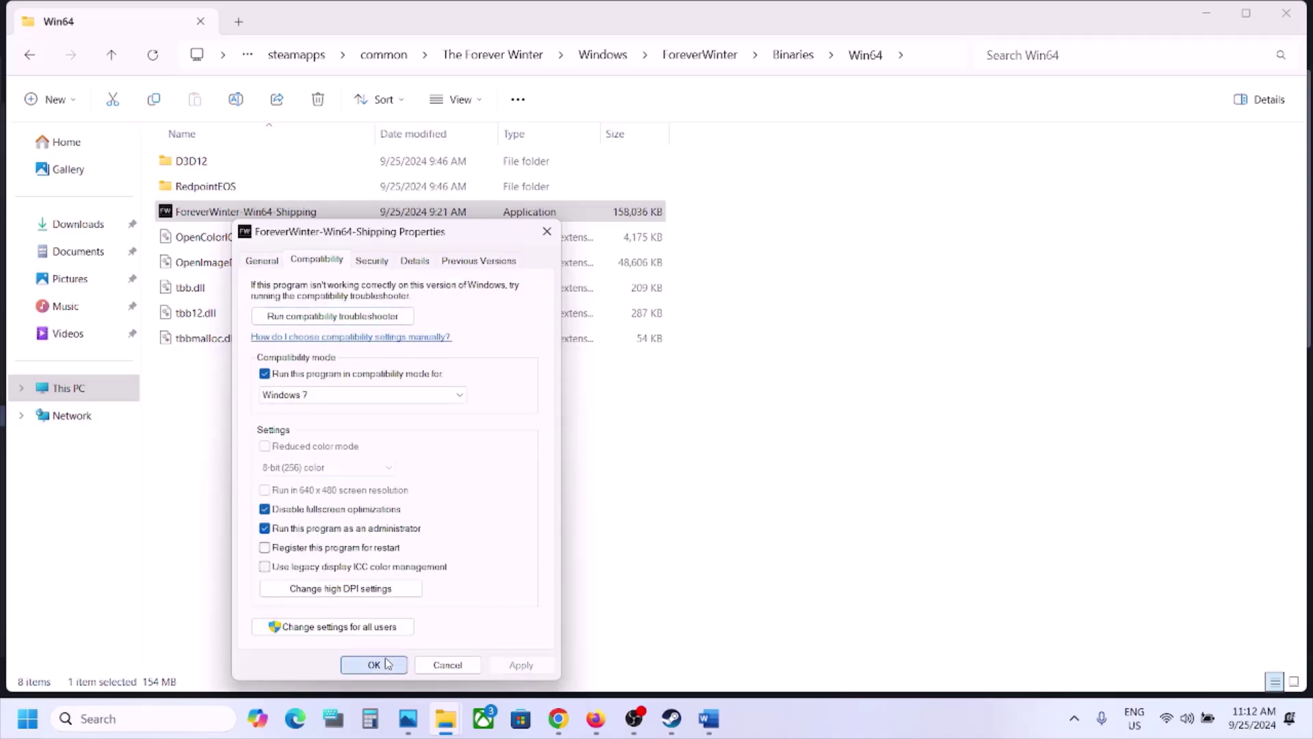
# Turn off compatibility mode, disabled fullscreen optimizations and running as administrator for ForeverWinter-Win64-Shipping, and apply the cleared settings
pyautogui.rightClick(279, 217)
pyautogui.click(355, 448)
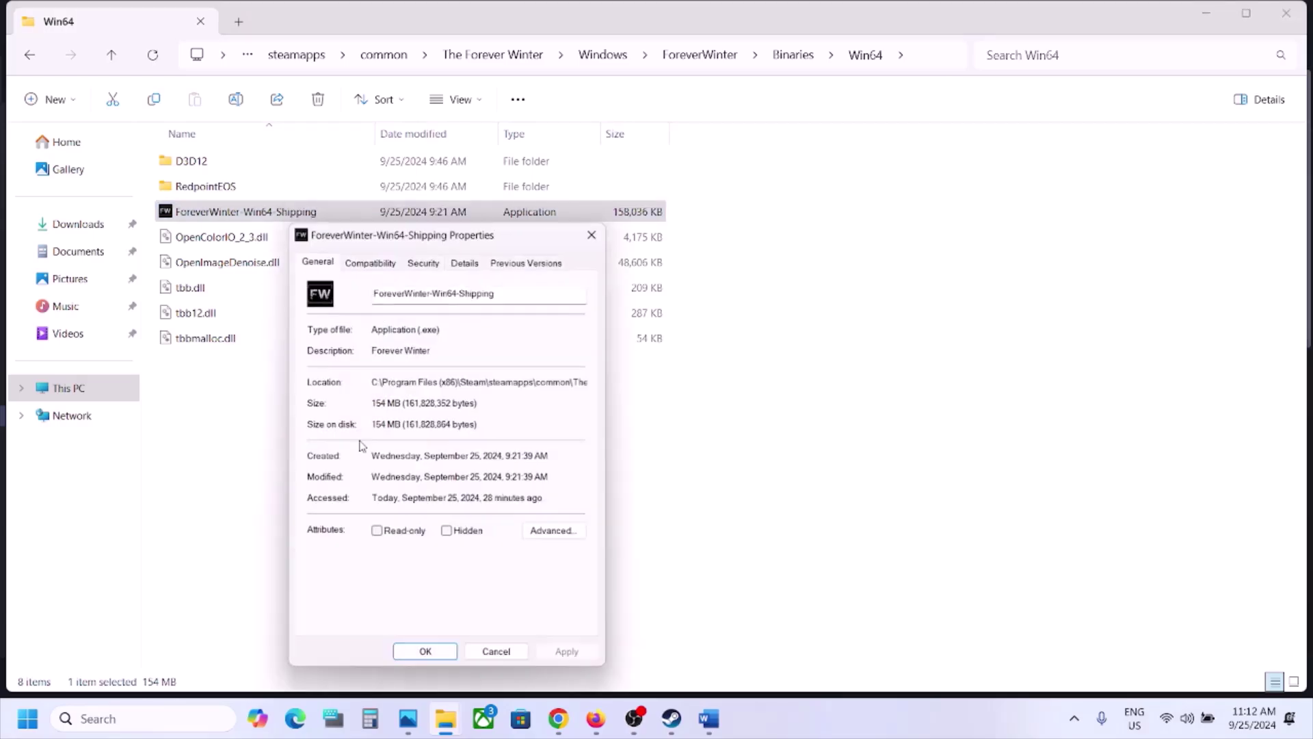
pyautogui.click(370, 257)
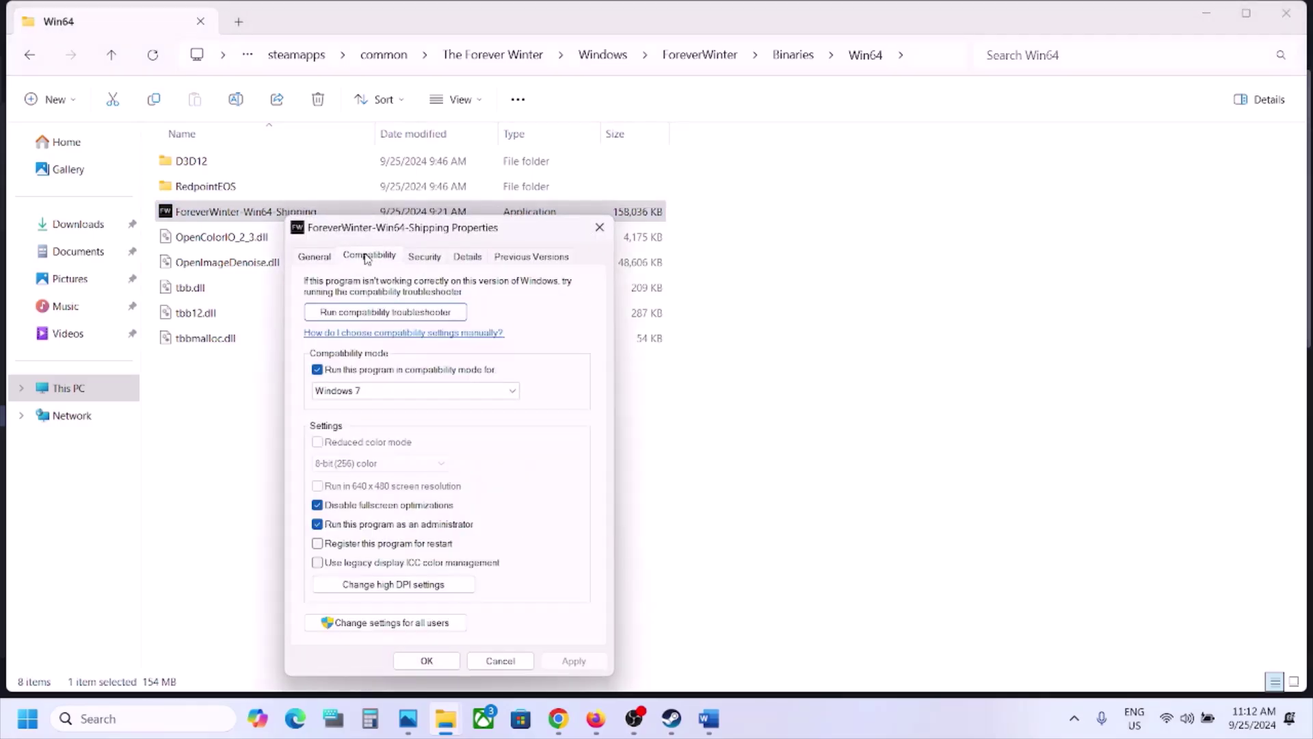
pyautogui.click(318, 370)
pyautogui.click(317, 505)
pyautogui.click(334, 527)
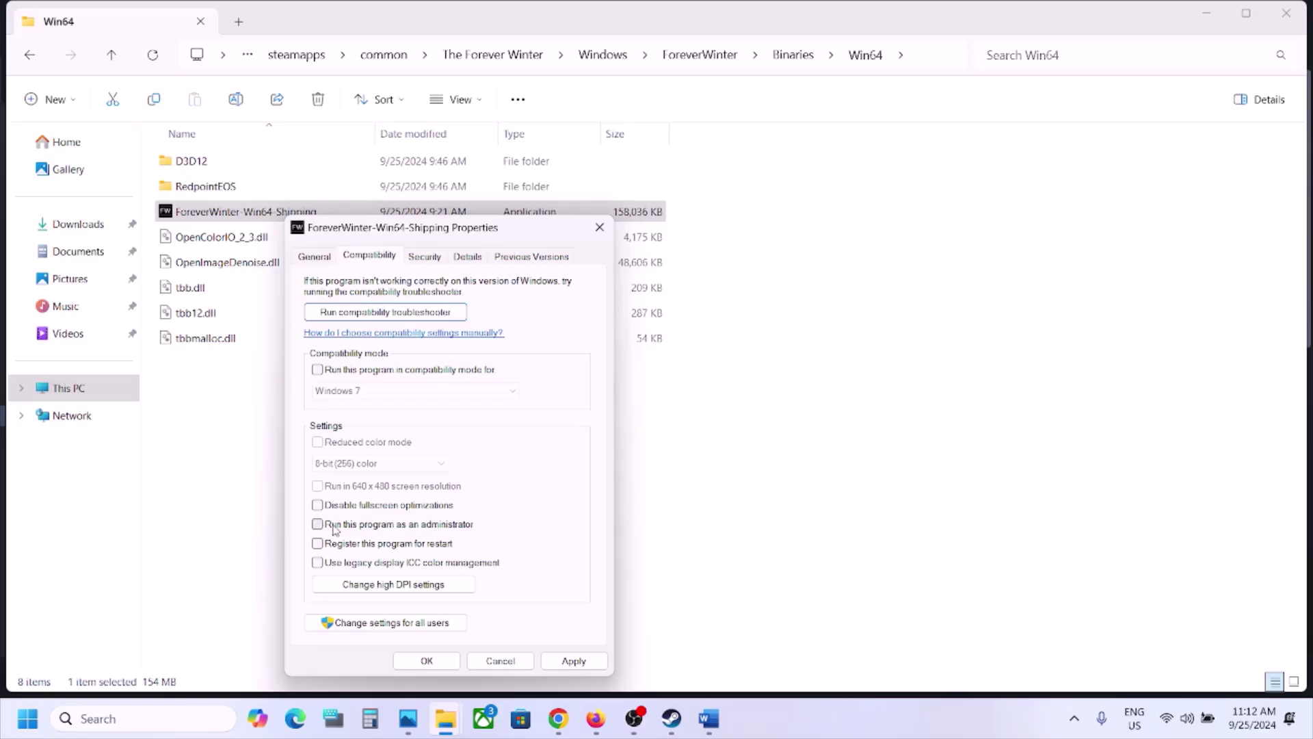
pyautogui.click(562, 660)
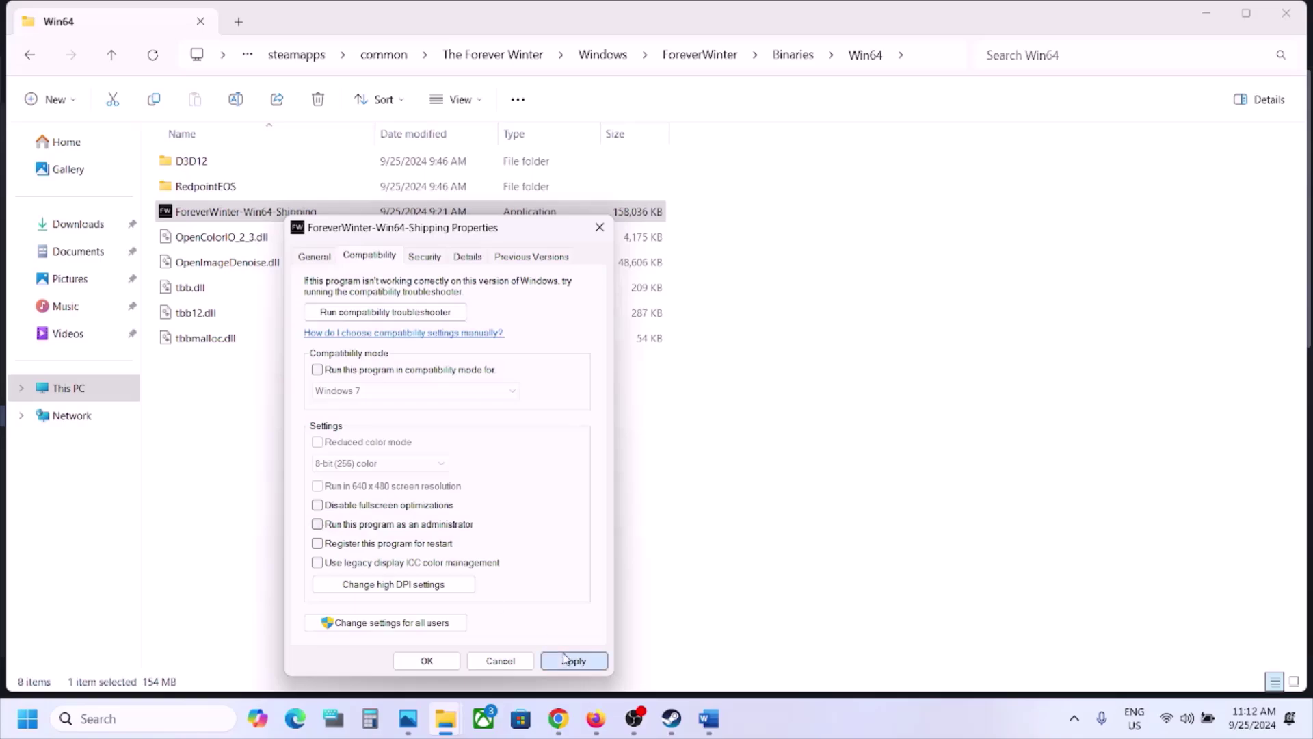
pyautogui.click(437, 660)
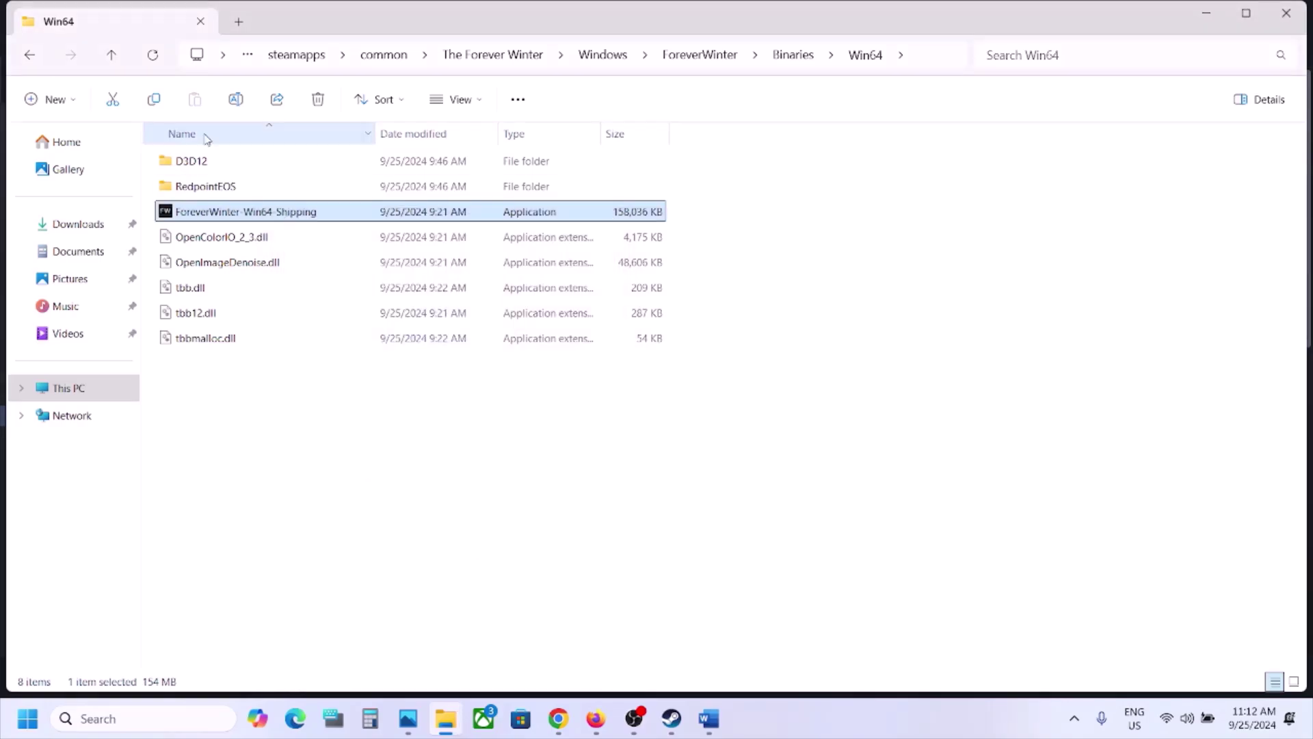
# Return to the game's Windows folder and select the ForeverWinter application
pyautogui.click(112, 57)
pyautogui.click(112, 56)
pyautogui.click(112, 56)
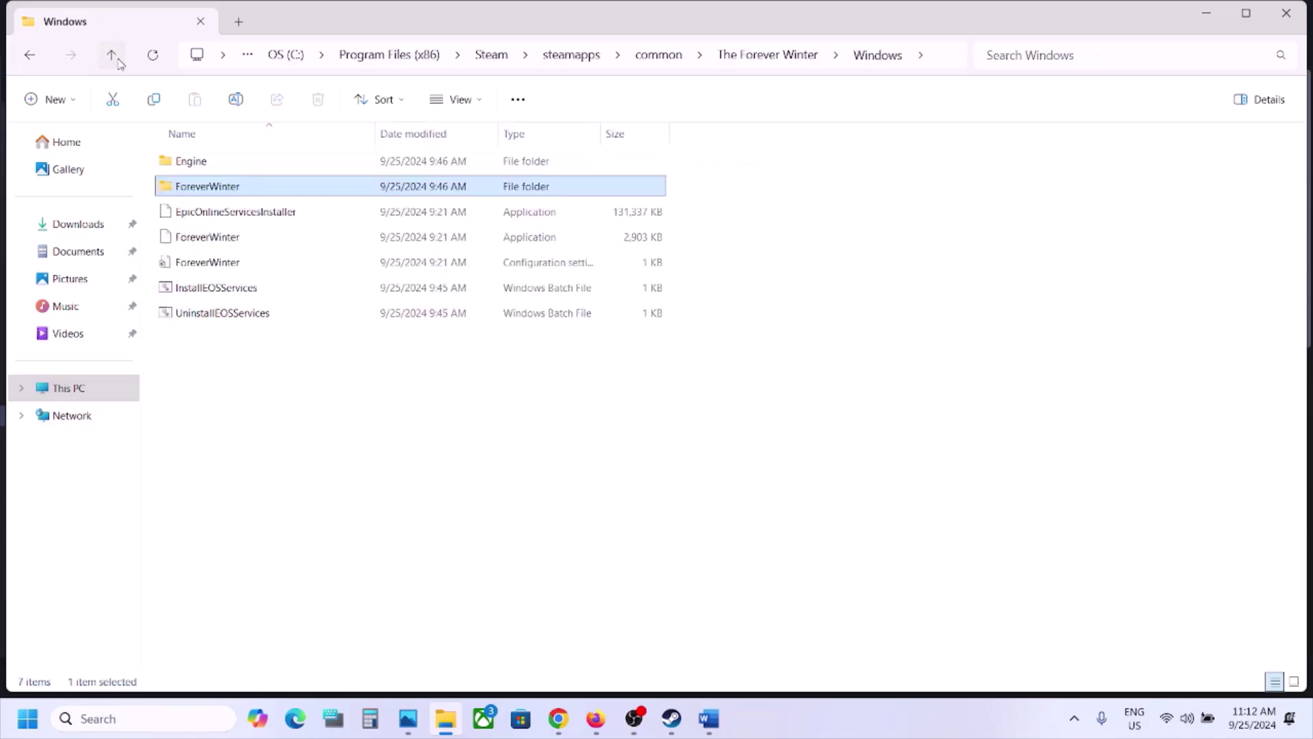
pyautogui.click(223, 237)
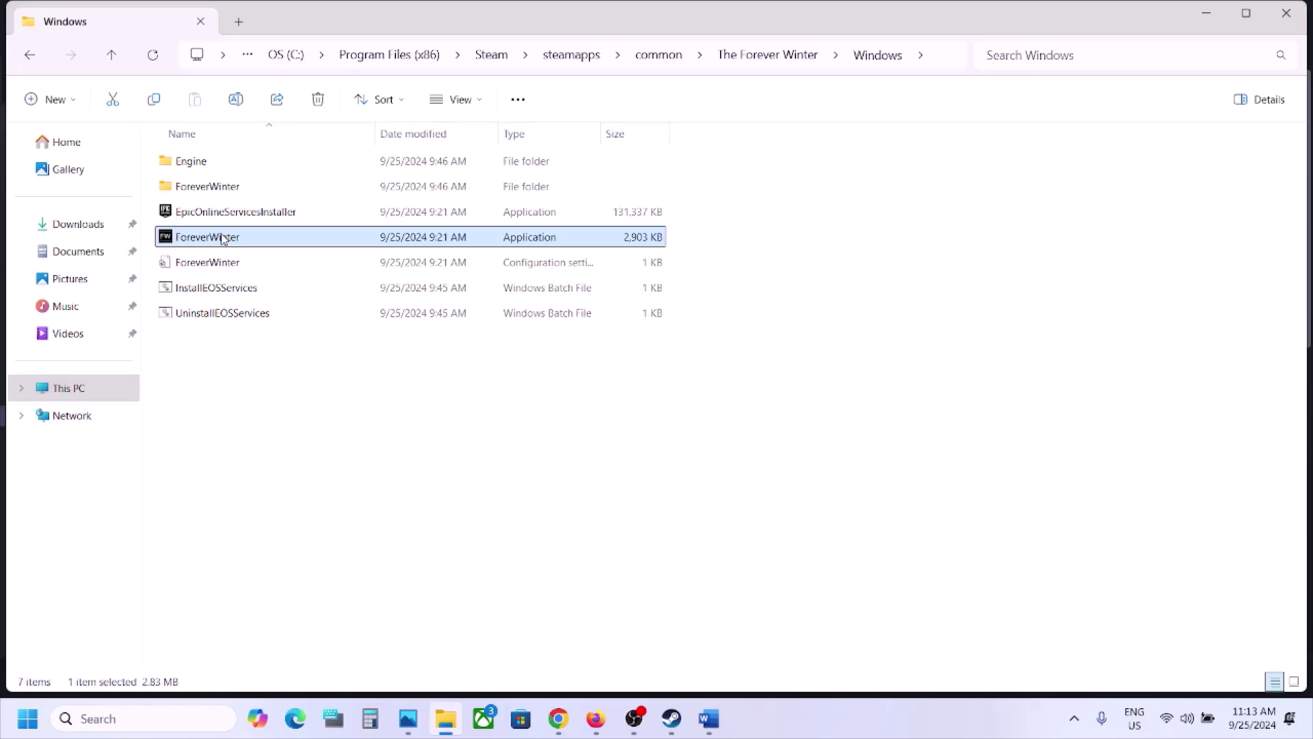
# Switch to the Word document and highlight the beginning of Step 11, "Allow the game exe file to your antivirus program"
pyautogui.click(671, 726)
pyautogui.click(710, 719)
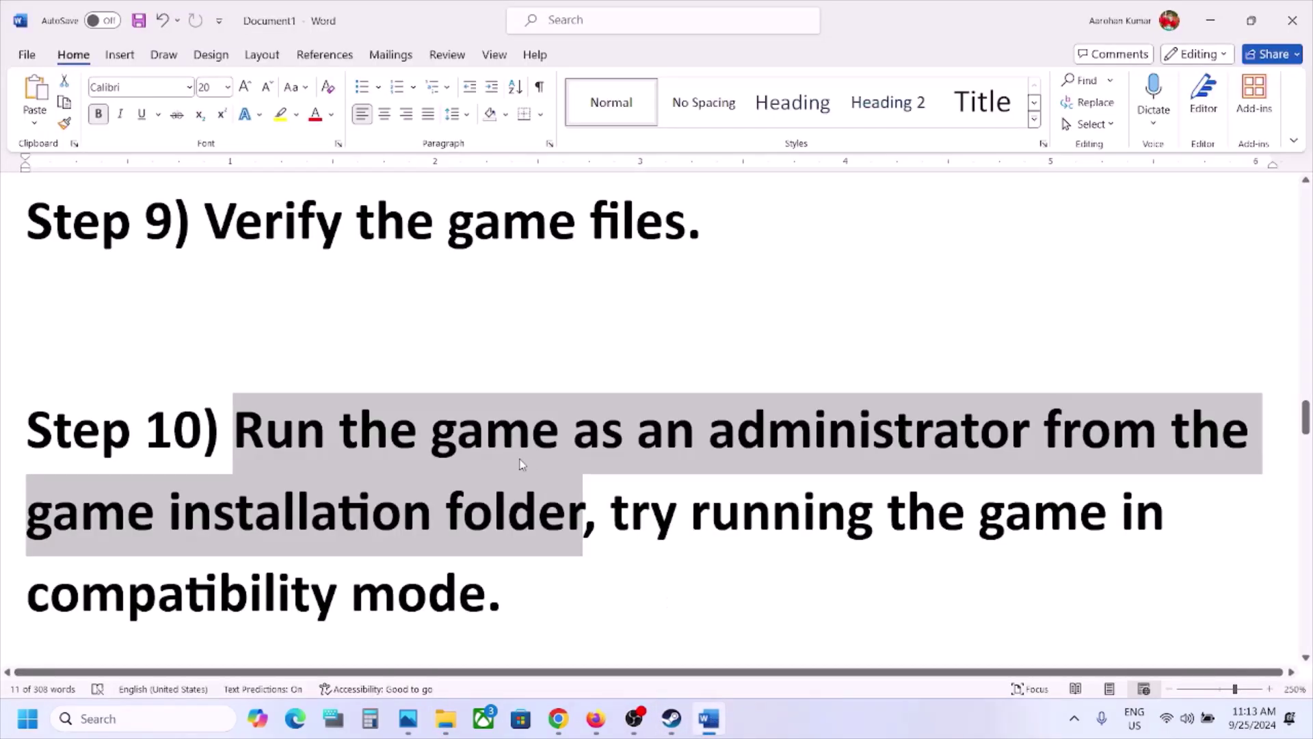
pyautogui.scroll(-4, 522, 464)
pyautogui.moveTo(273, 472); pyautogui.dragTo(302, 589)
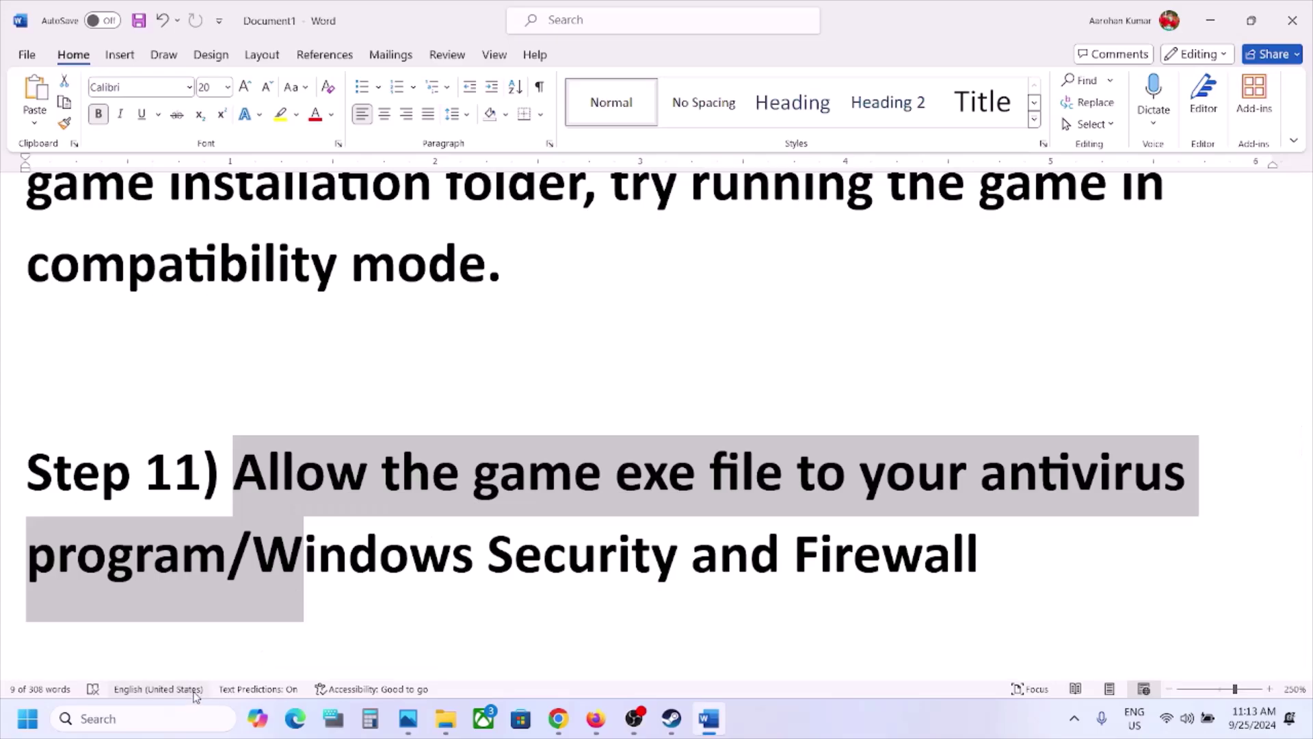
# Open Windows Settings, then return to the Word document and highlight "Allow the game exe file to your antivirus" in Step 11
pyautogui.press('super+i')
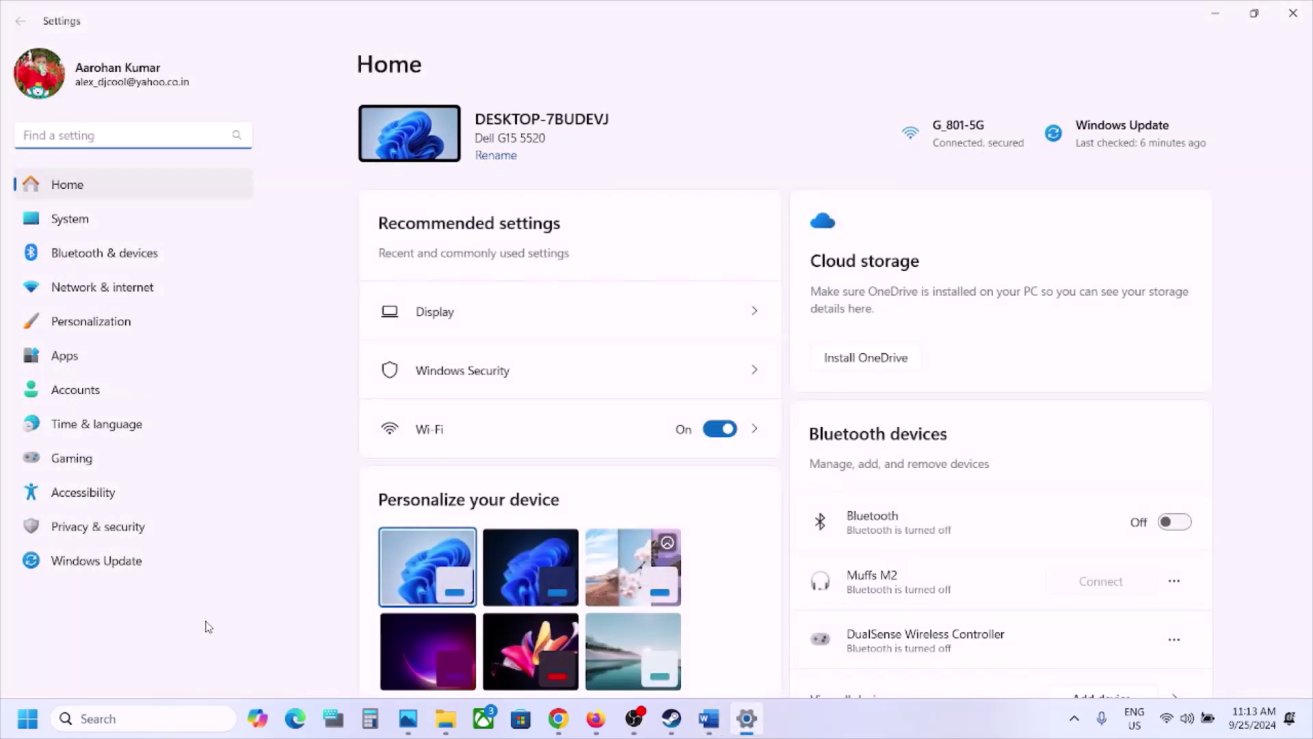
pyautogui.click(706, 705)
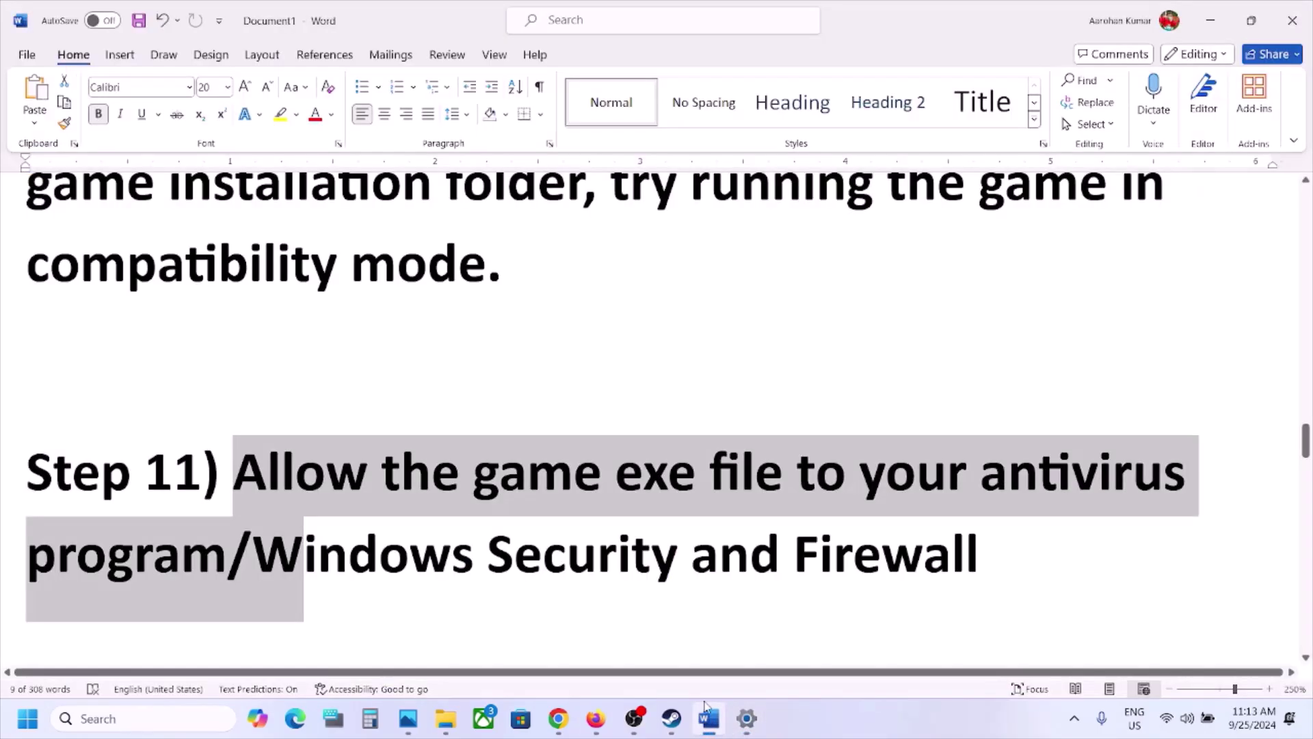
pyautogui.click(403, 510)
pyautogui.moveTo(234, 479); pyautogui.dragTo(1001, 483)
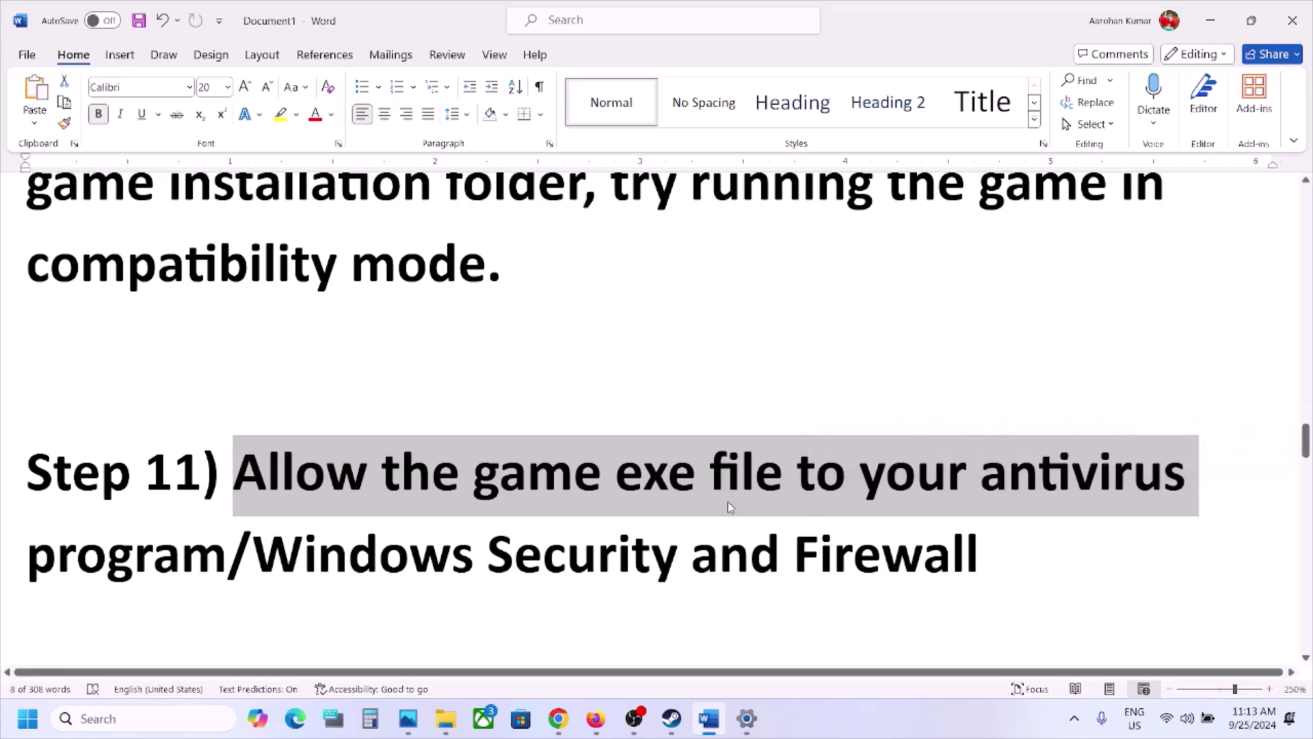
# Open the Windows Security page for allowing an app through Controlled folder access, under Ransomware protection
pyautogui.click(747, 731)
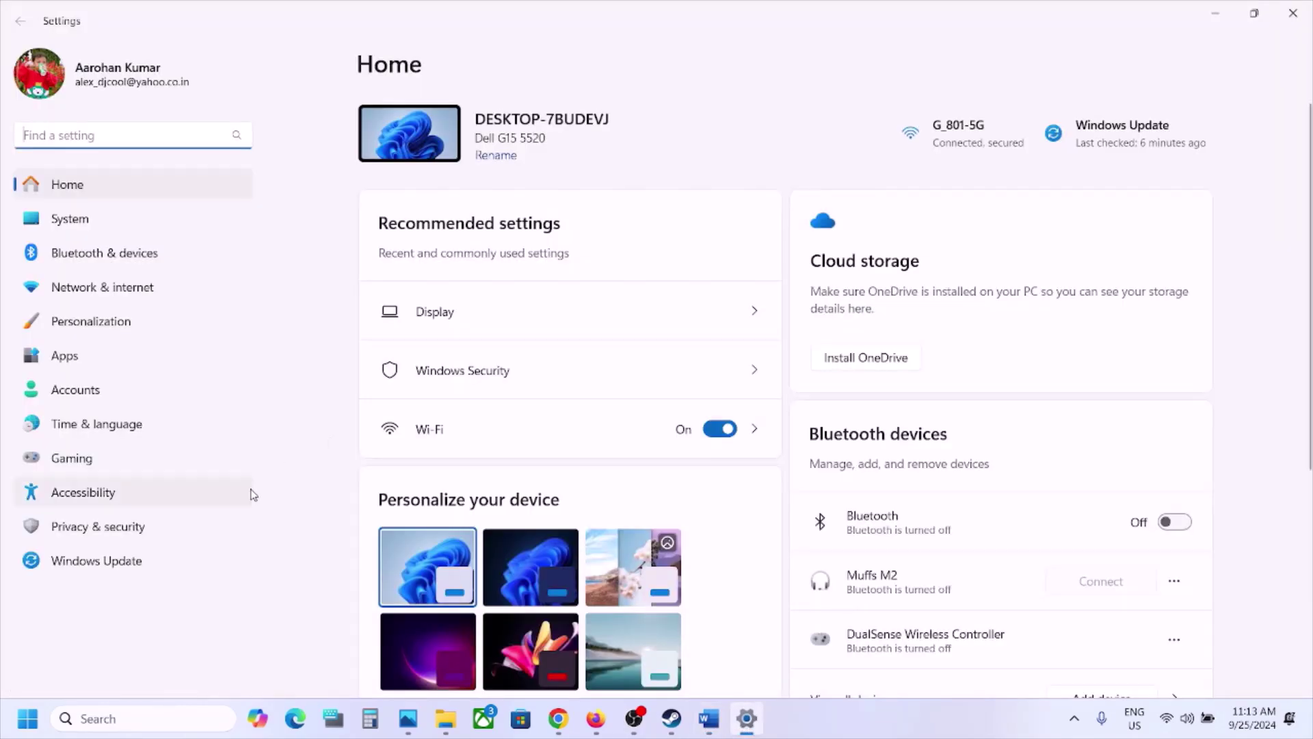
pyautogui.click(141, 569)
pyautogui.click(116, 524)
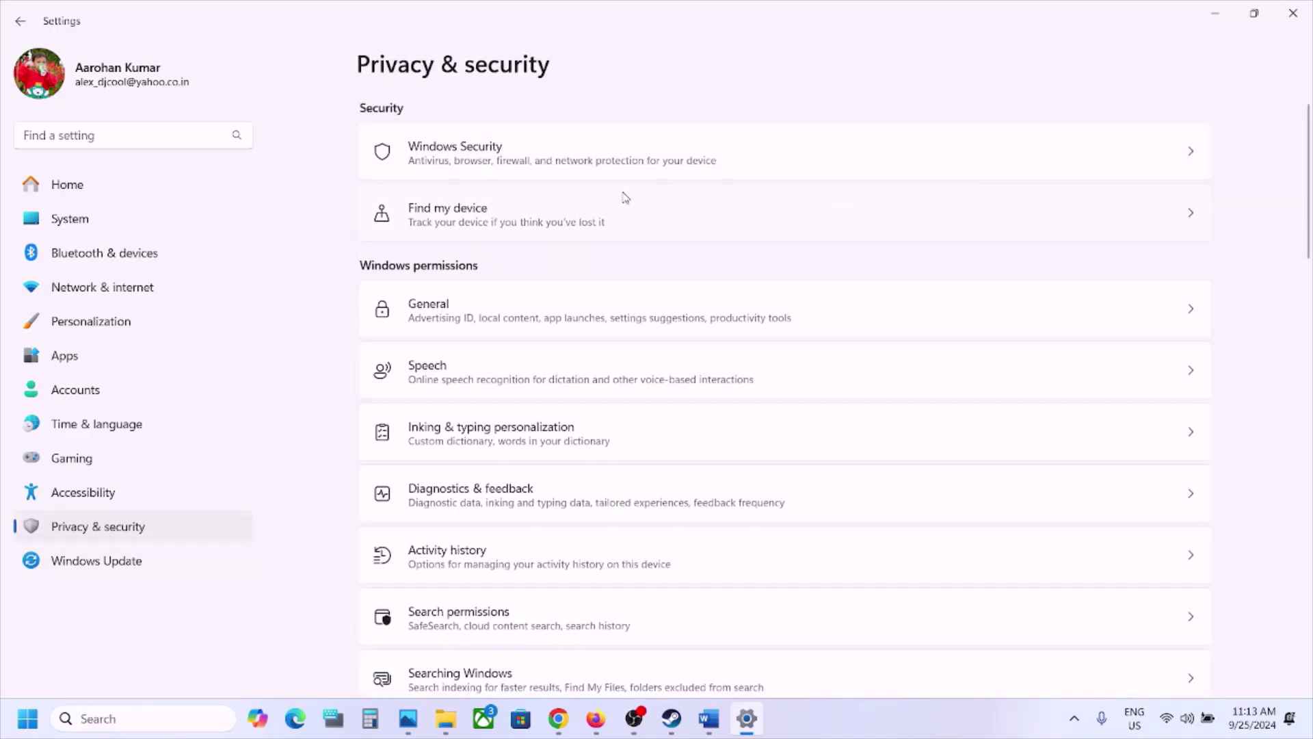
pyautogui.click(570, 147)
pyautogui.click(491, 255)
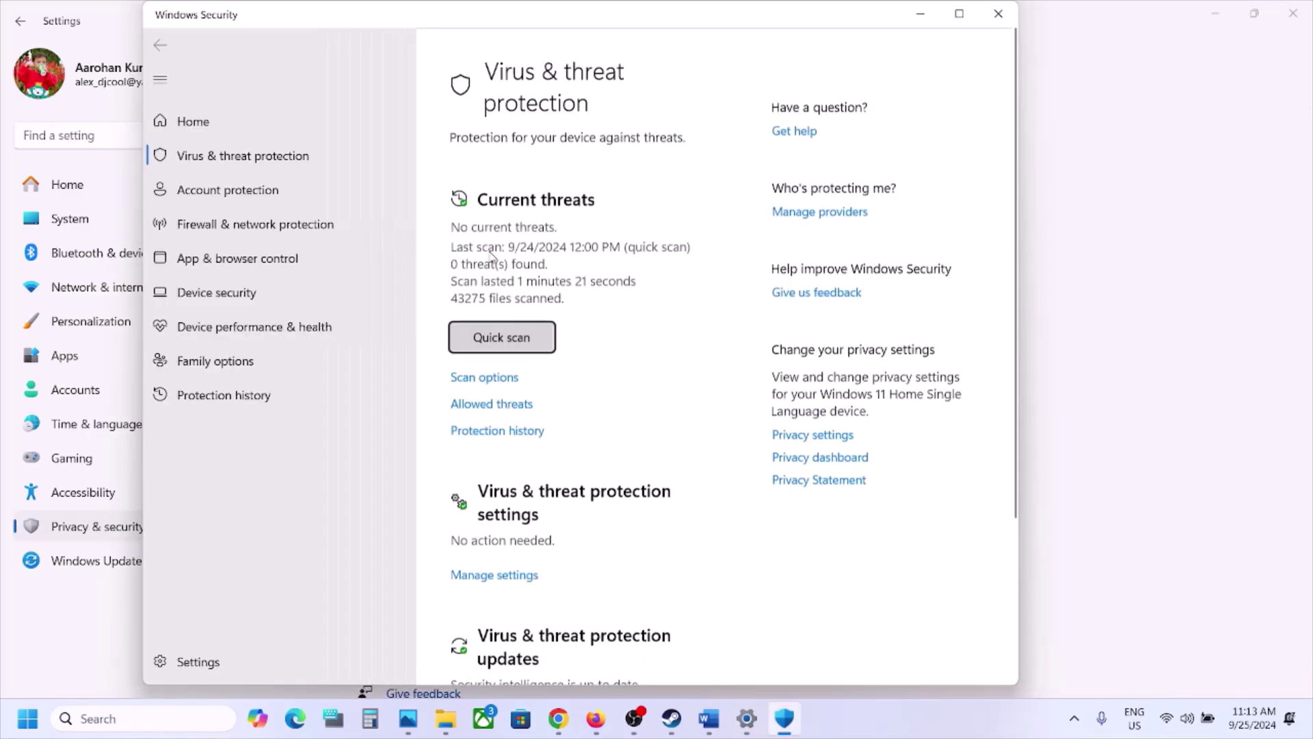
pyautogui.scroll(-5, 510, 410)
pyautogui.click(506, 628)
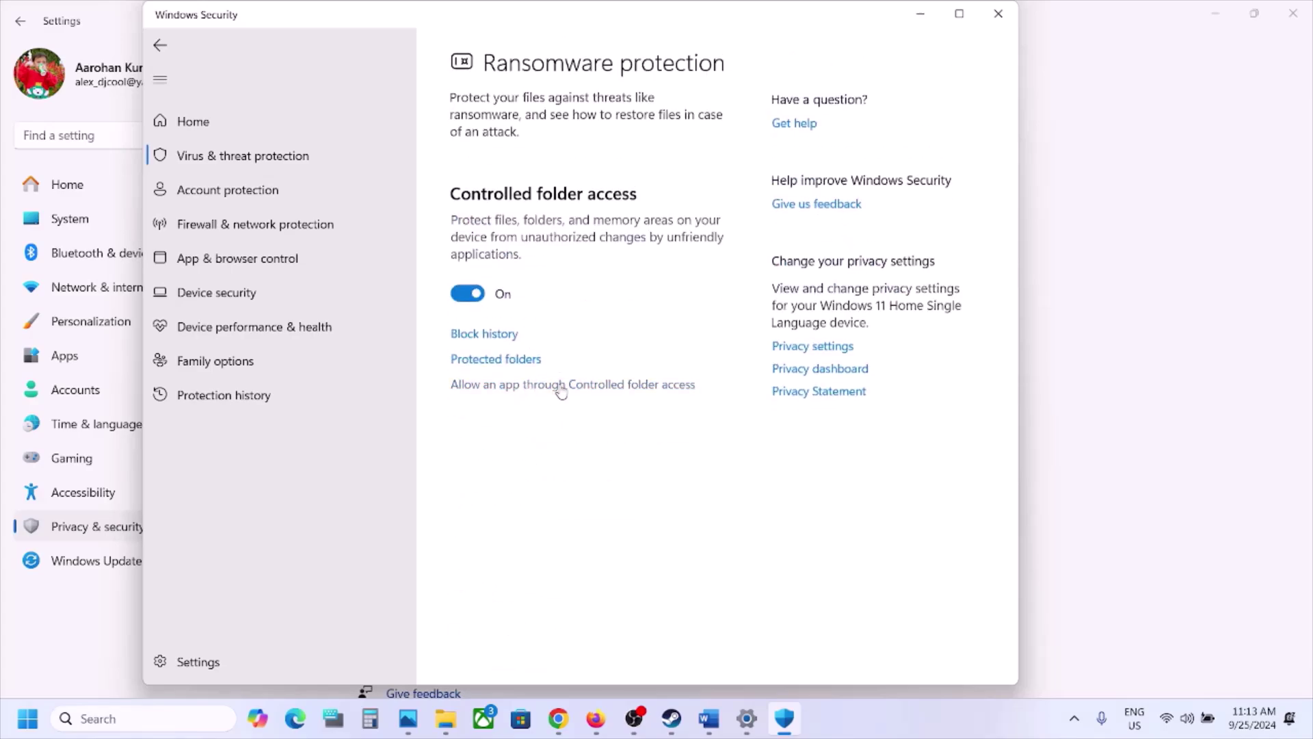
pyautogui.click(561, 388)
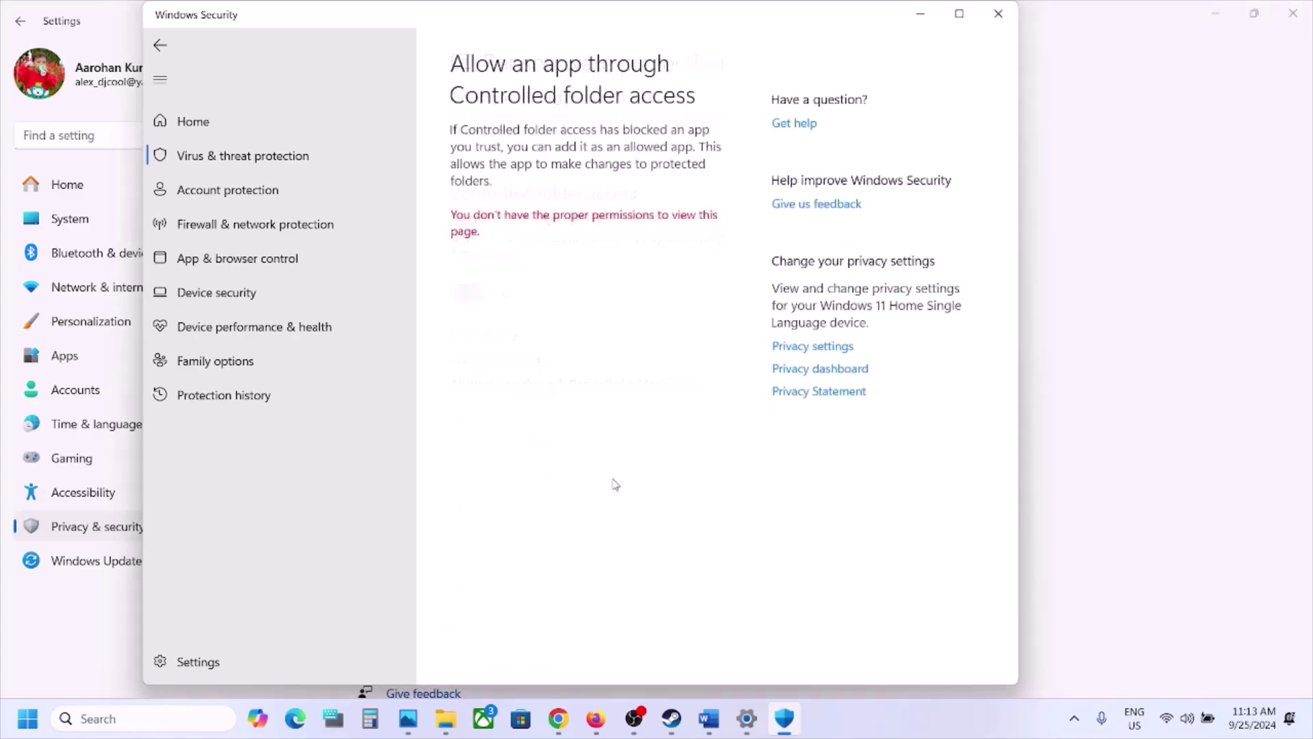
# Add the ForeverWinter application from The Forever Winter's Windows folder as an allowed app for Controlled folder access
pyautogui.click(533, 232)
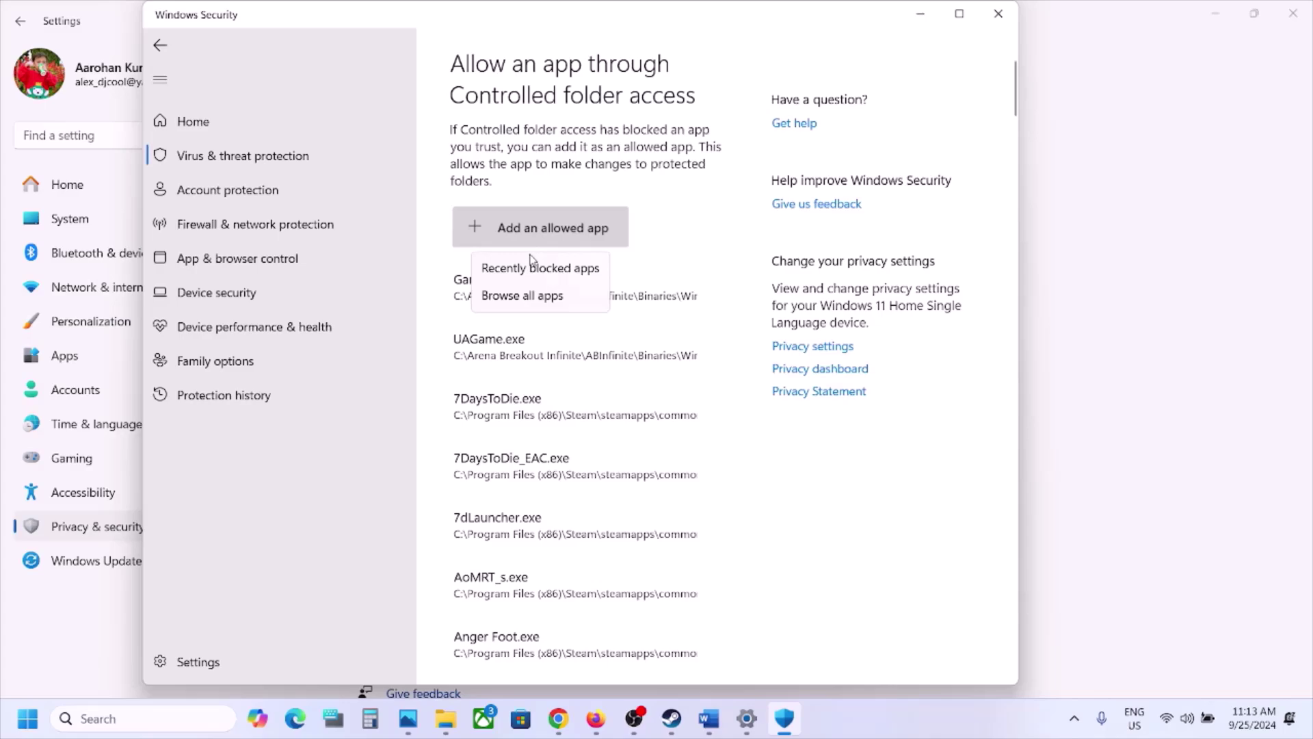
pyautogui.click(536, 295)
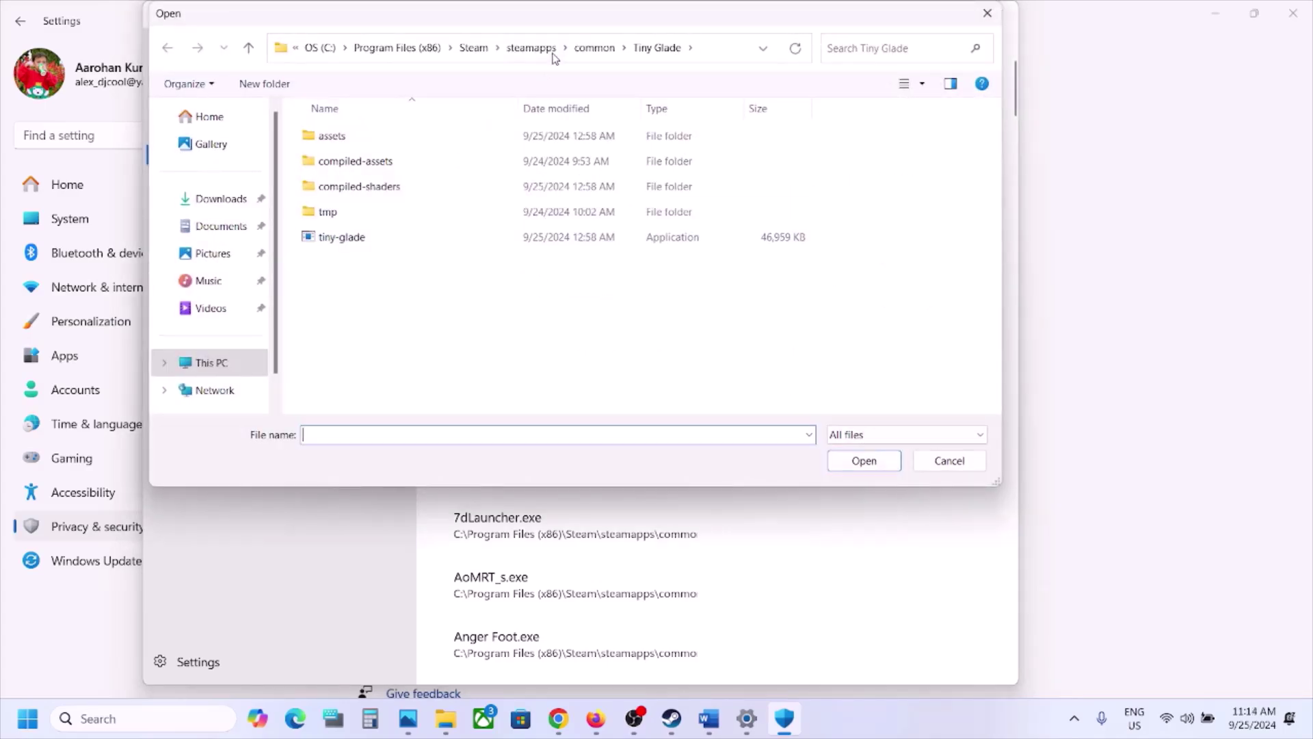
pyautogui.click(594, 48)
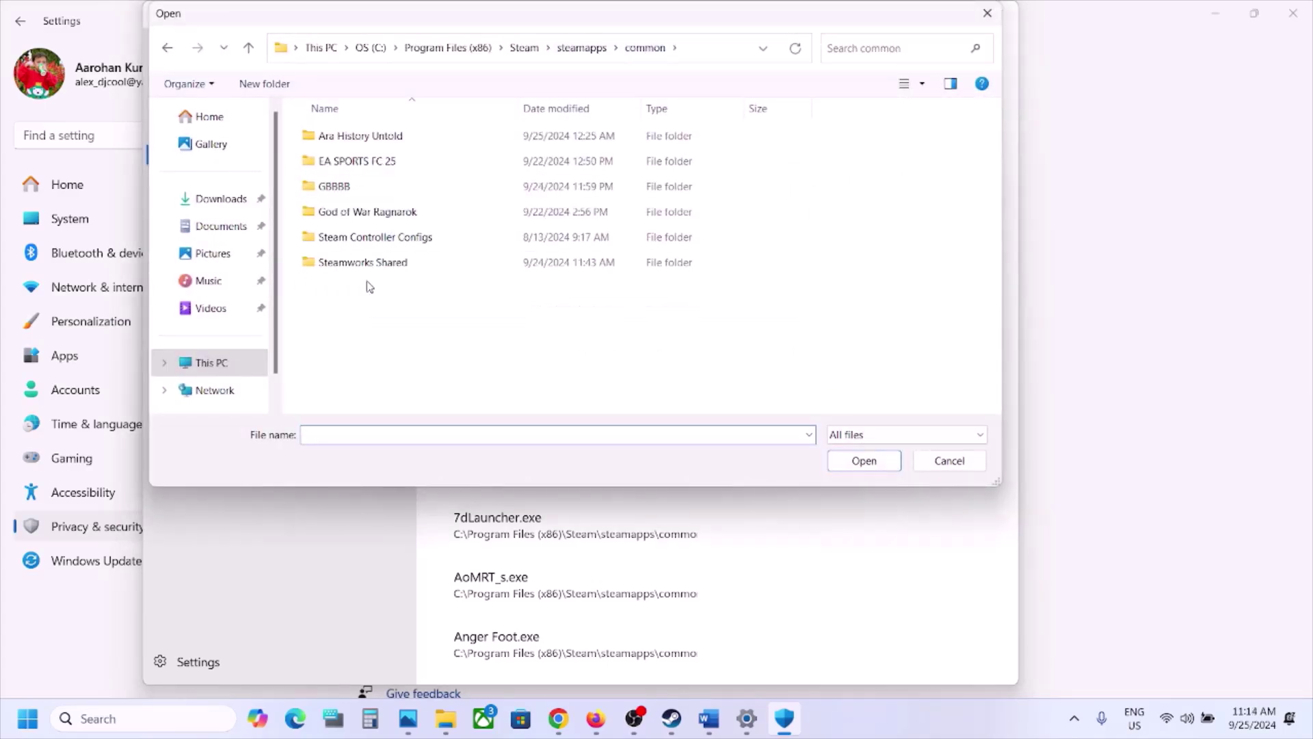
pyautogui.doubleClick(368, 284)
pyautogui.click(357, 139)
pyautogui.doubleClick(357, 139)
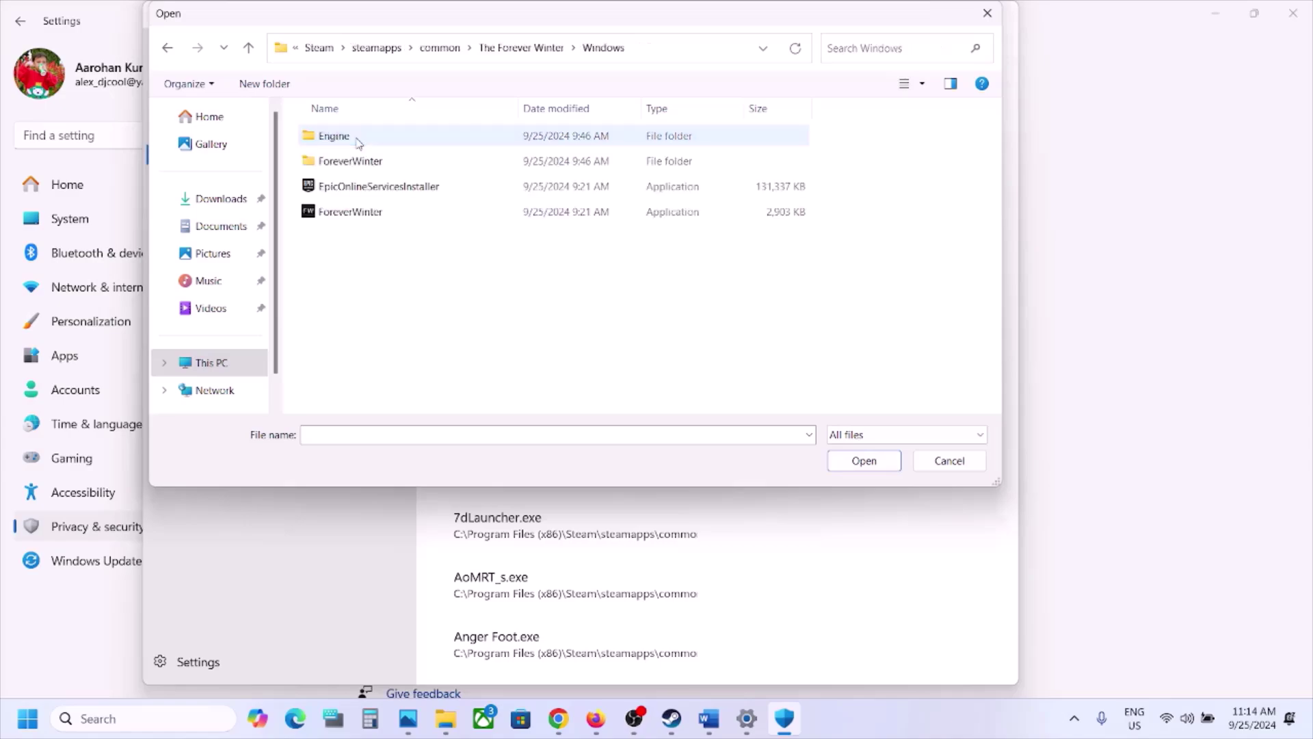
pyautogui.click(353, 212)
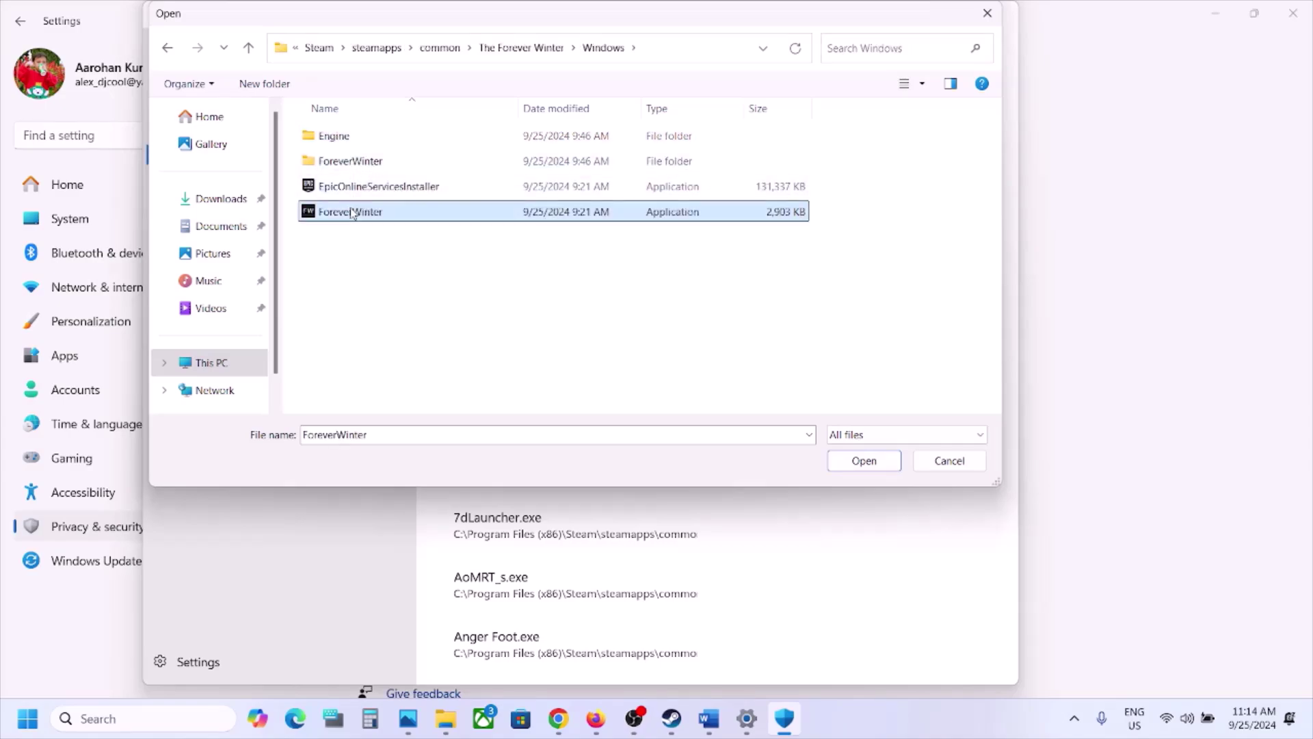
pyautogui.click(865, 460)
# Add ForeverWinter-Win64-Shipping from the ForeverWinter\Binaries\Win64 folder as another allowed app for Controlled folder access
pyautogui.click(602, 228)
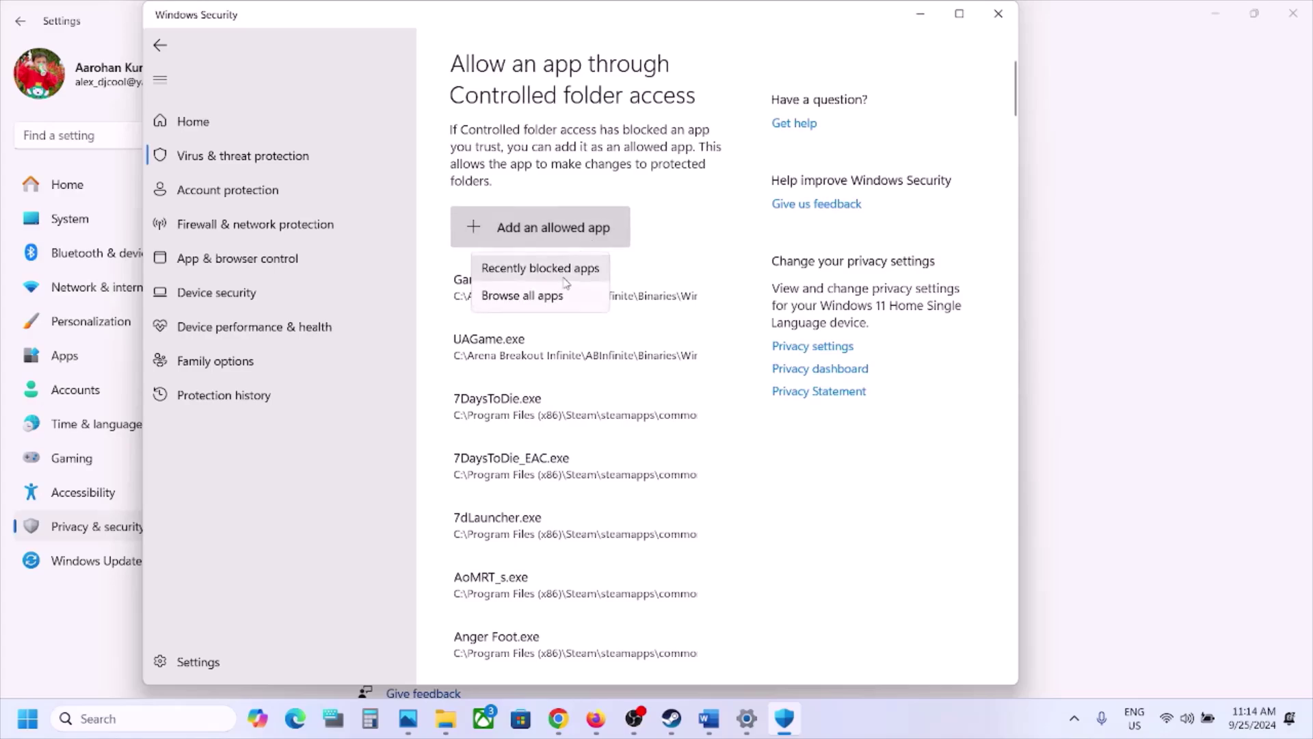
pyautogui.click(556, 298)
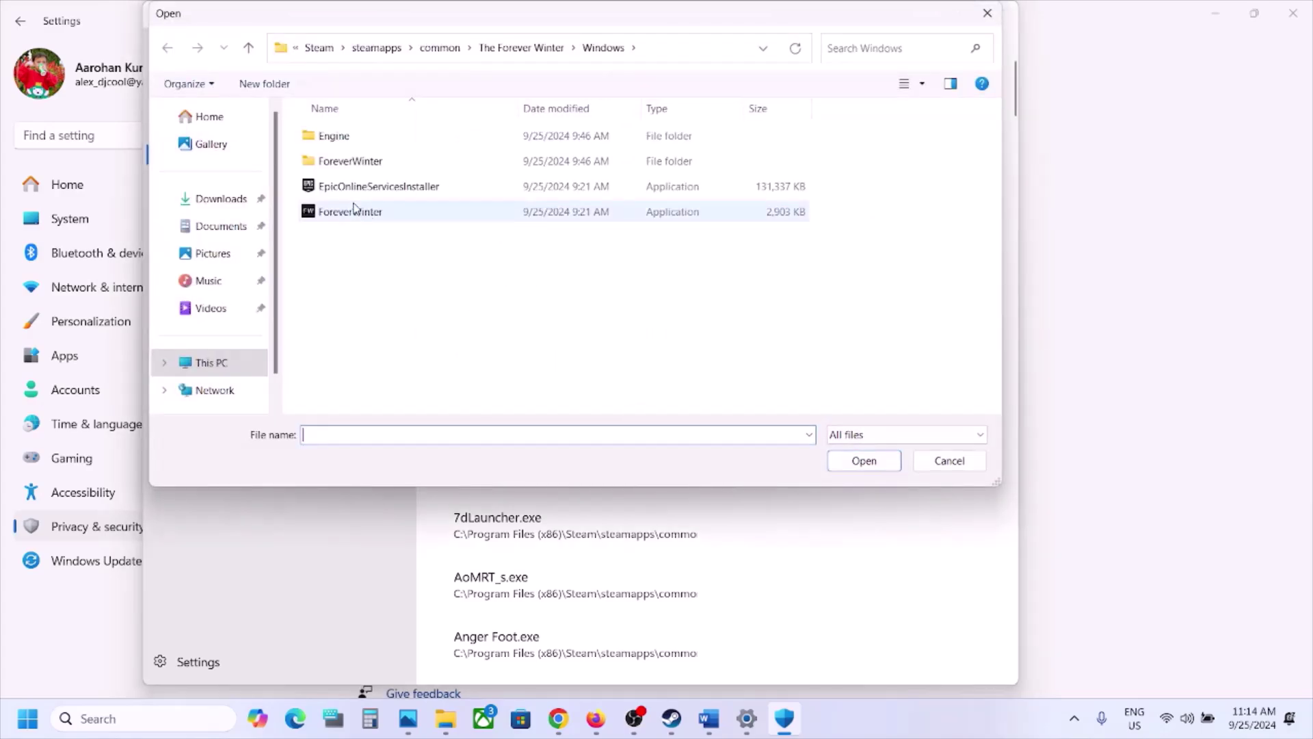
pyautogui.doubleClick(347, 163)
pyautogui.doubleClick(339, 136)
pyautogui.doubleClick(340, 136)
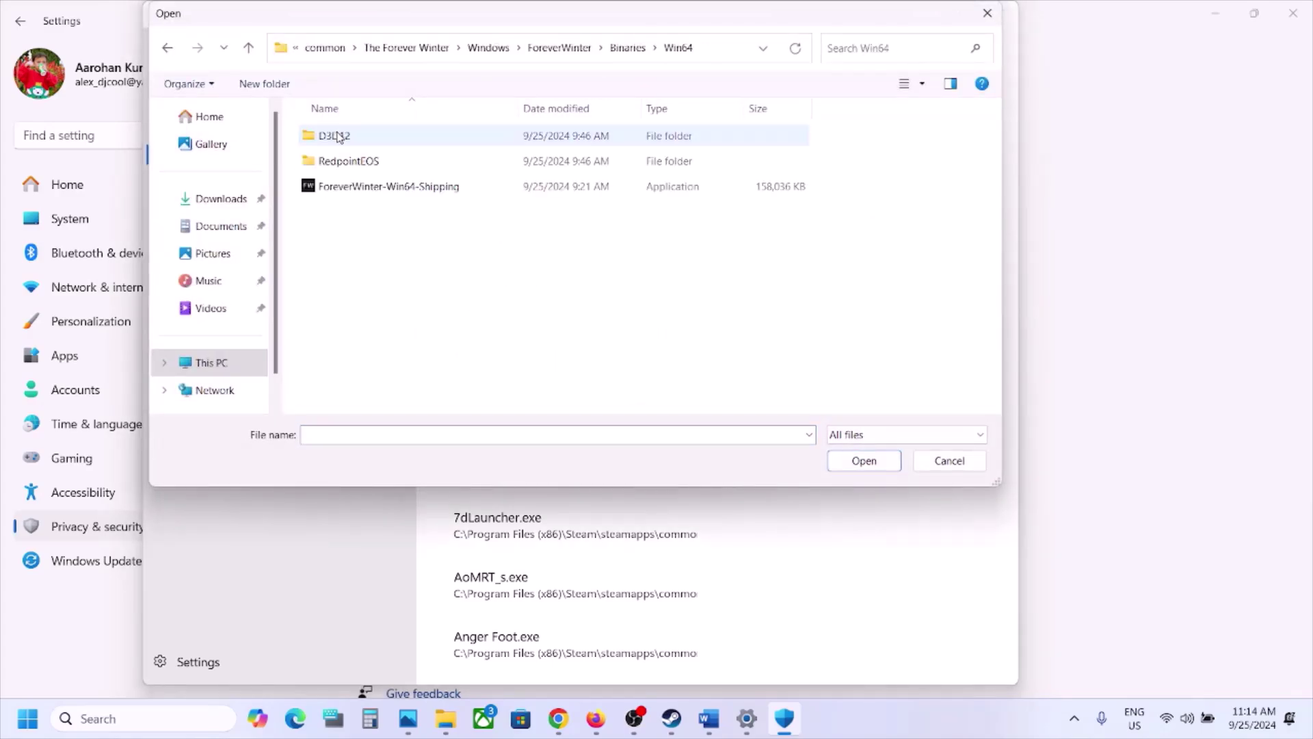
pyautogui.click(361, 188)
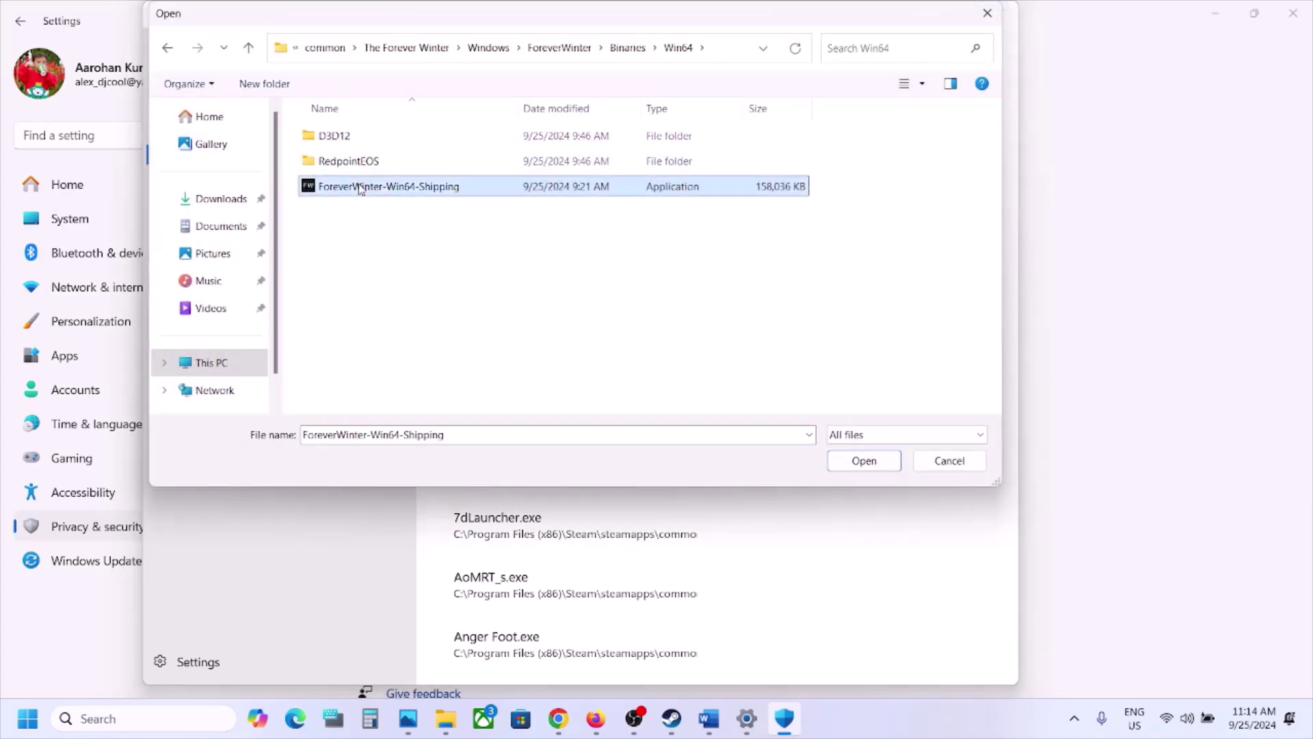
pyautogui.click(870, 461)
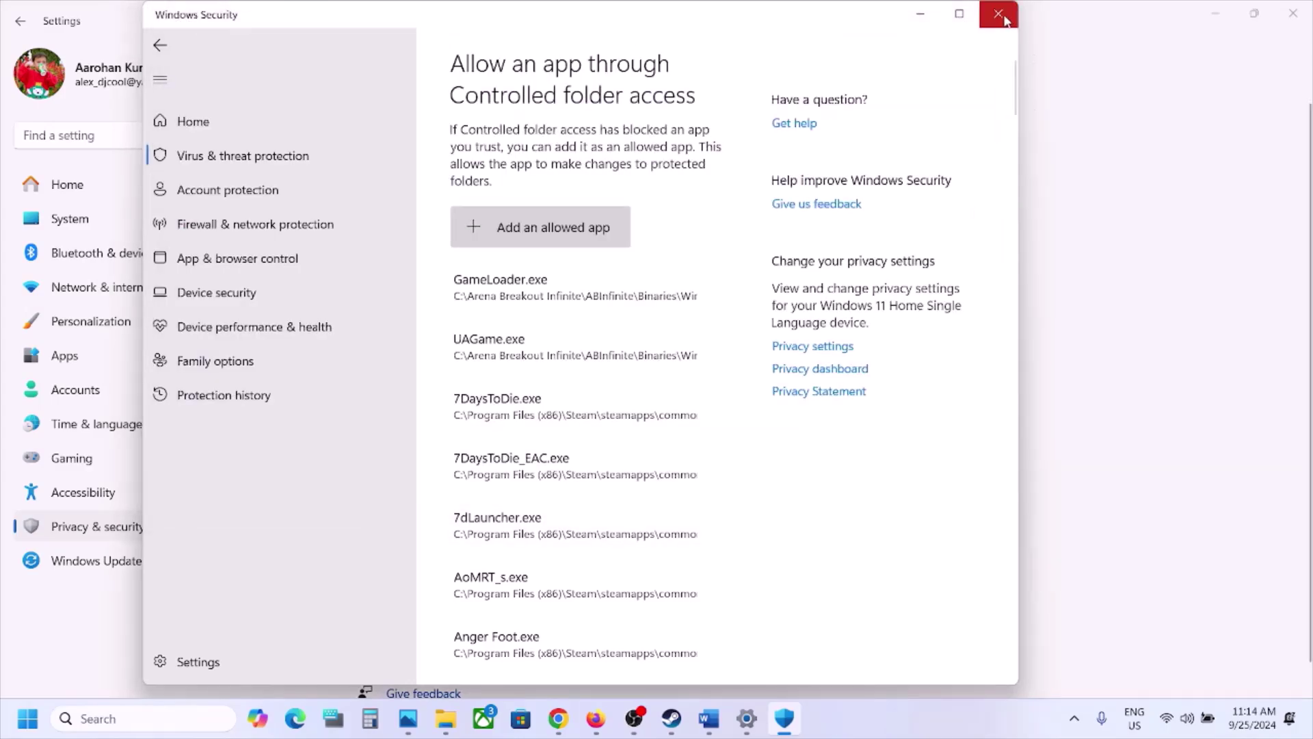
# Switch to Control Panel and open the list of apps allowed through Windows Defender Firewall
pyautogui.click(163, 712)
pyautogui.write('control')
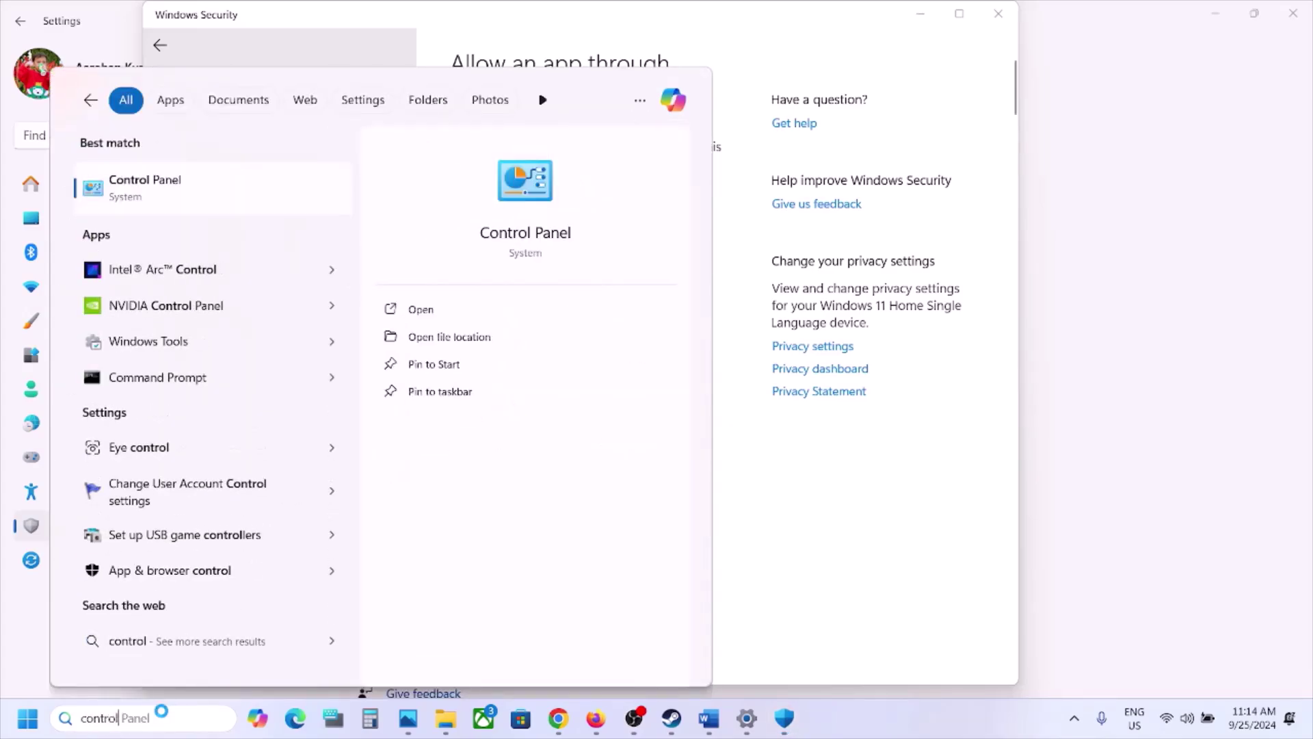
pyautogui.press('Return')
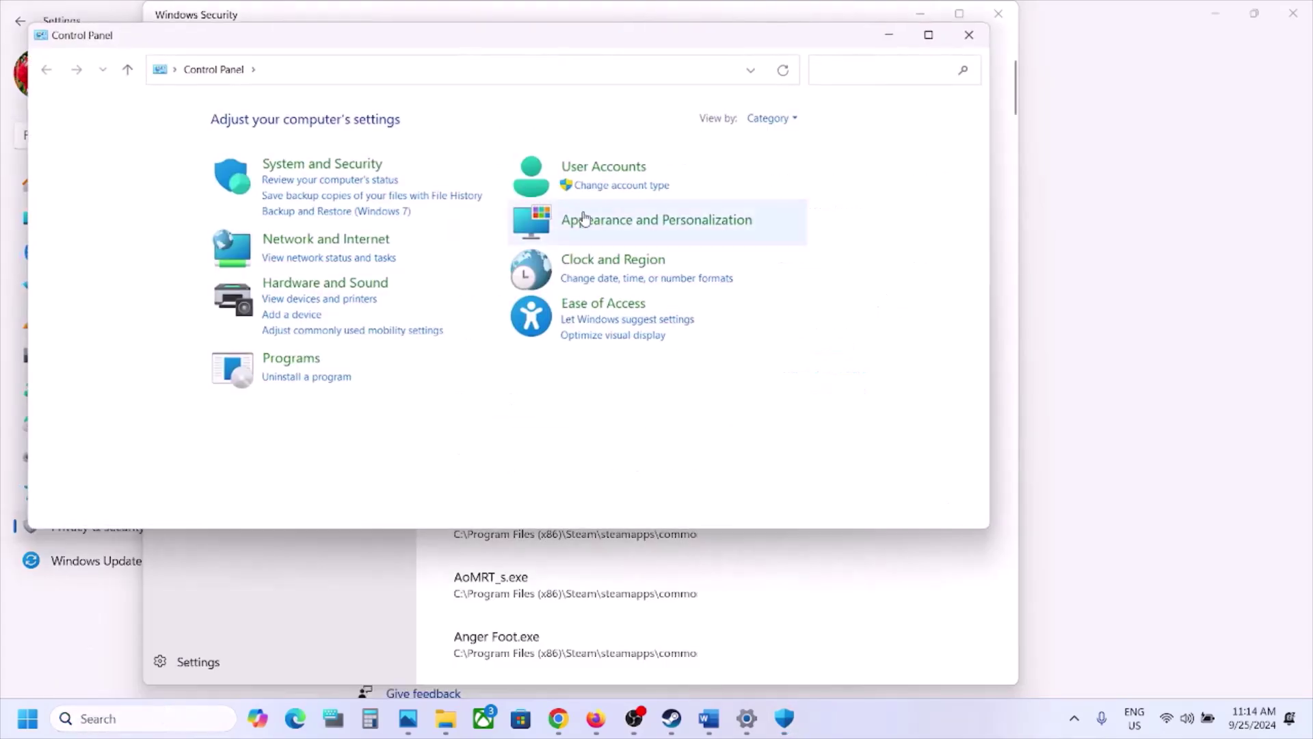
pyautogui.click(319, 170)
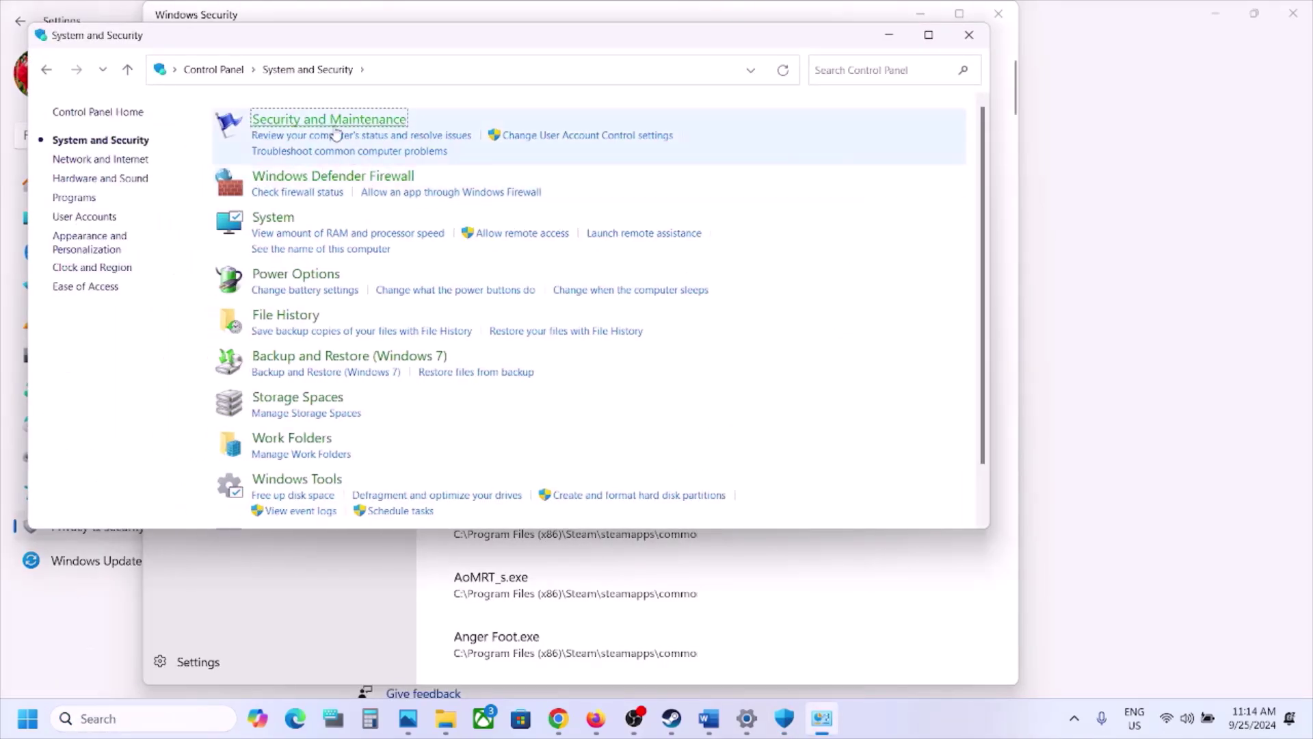
pyautogui.click(310, 180)
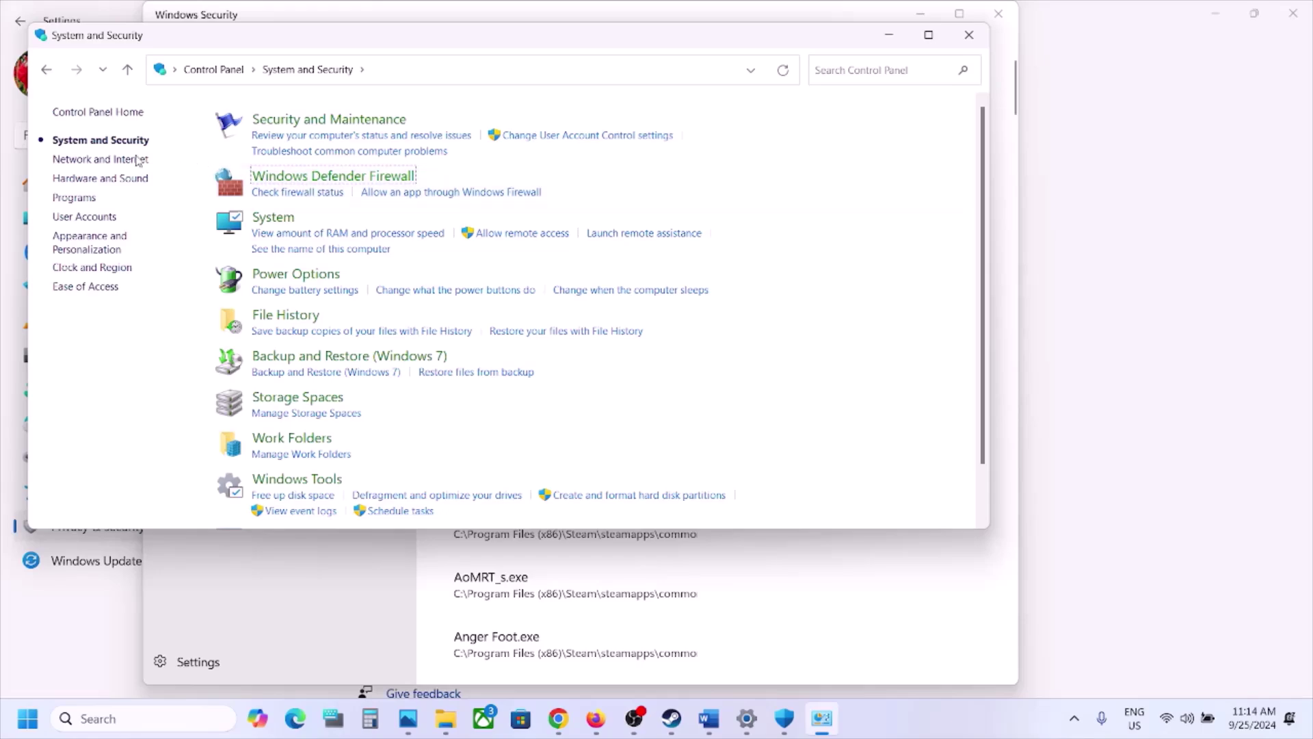
pyautogui.click(113, 158)
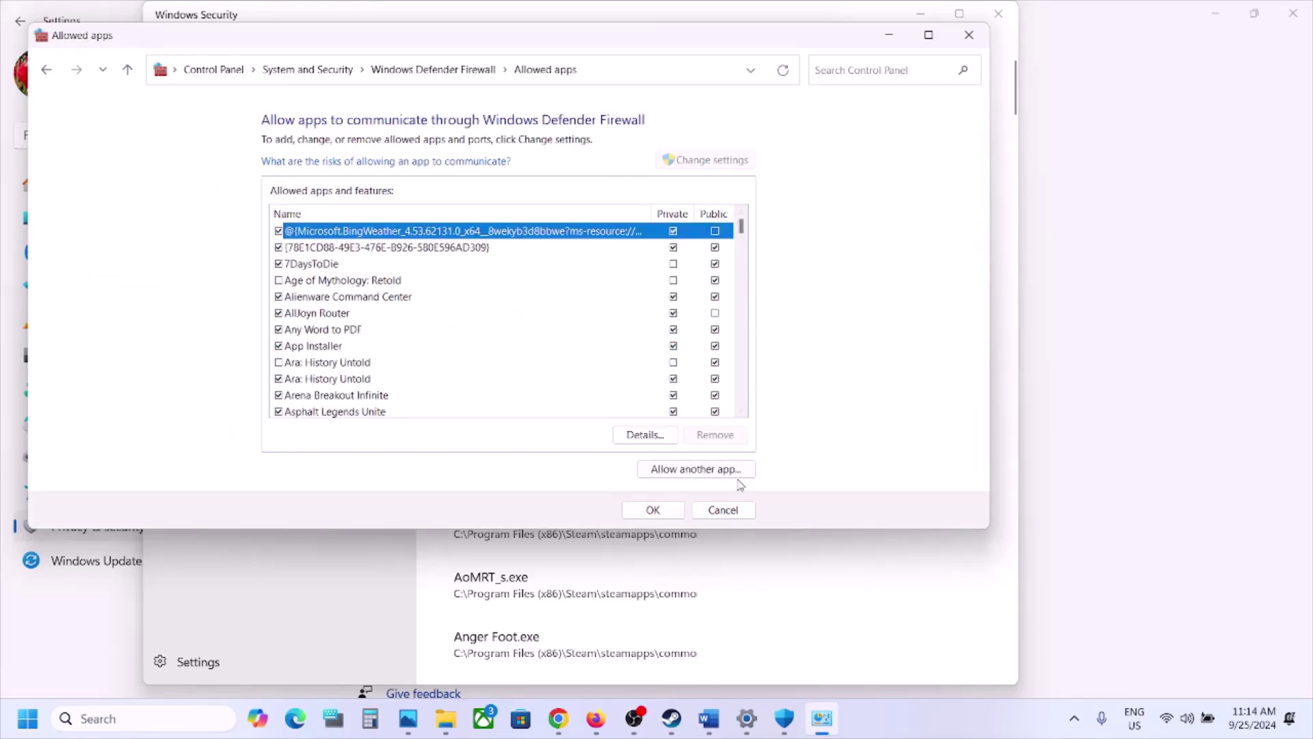
# Try to add the ForeverWinter application from The Forever Winter's Windows folder to the firewall's allowed apps
pyautogui.click(698, 467)
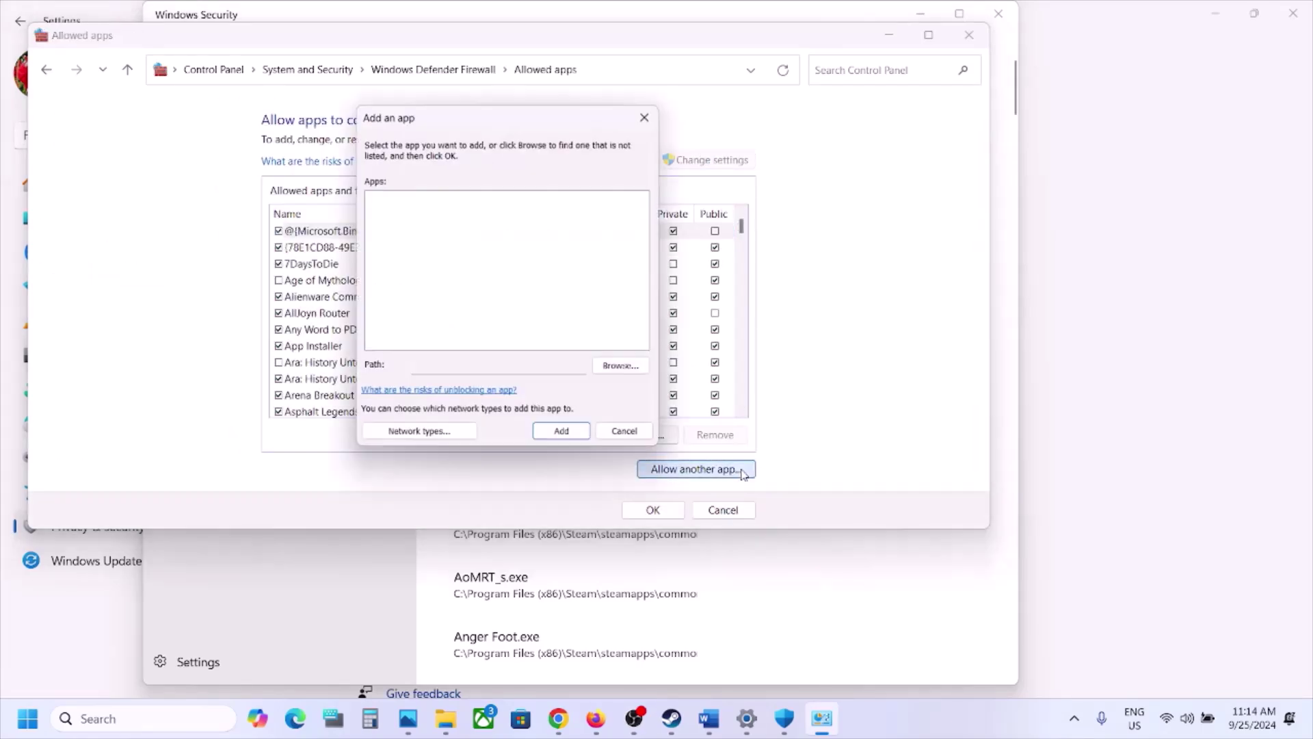
pyautogui.click(647, 370)
pyautogui.click(612, 181)
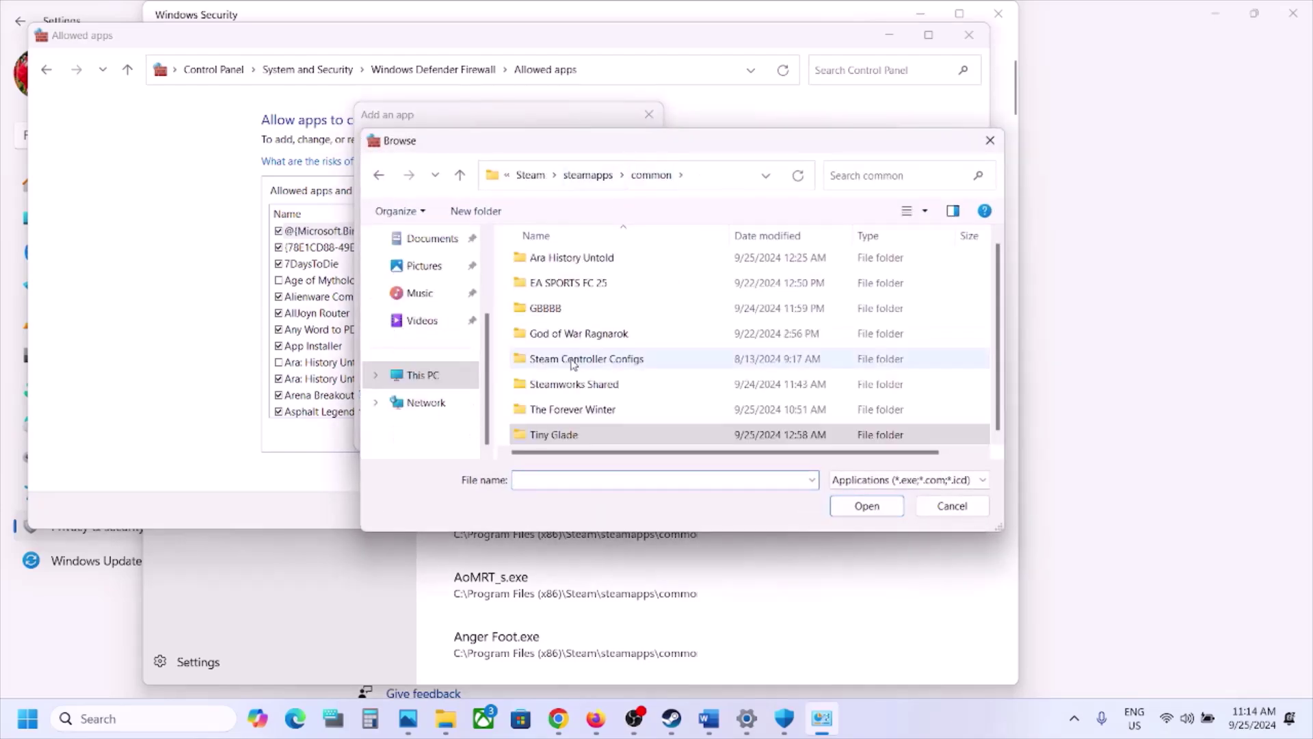
pyautogui.doubleClick(585, 411)
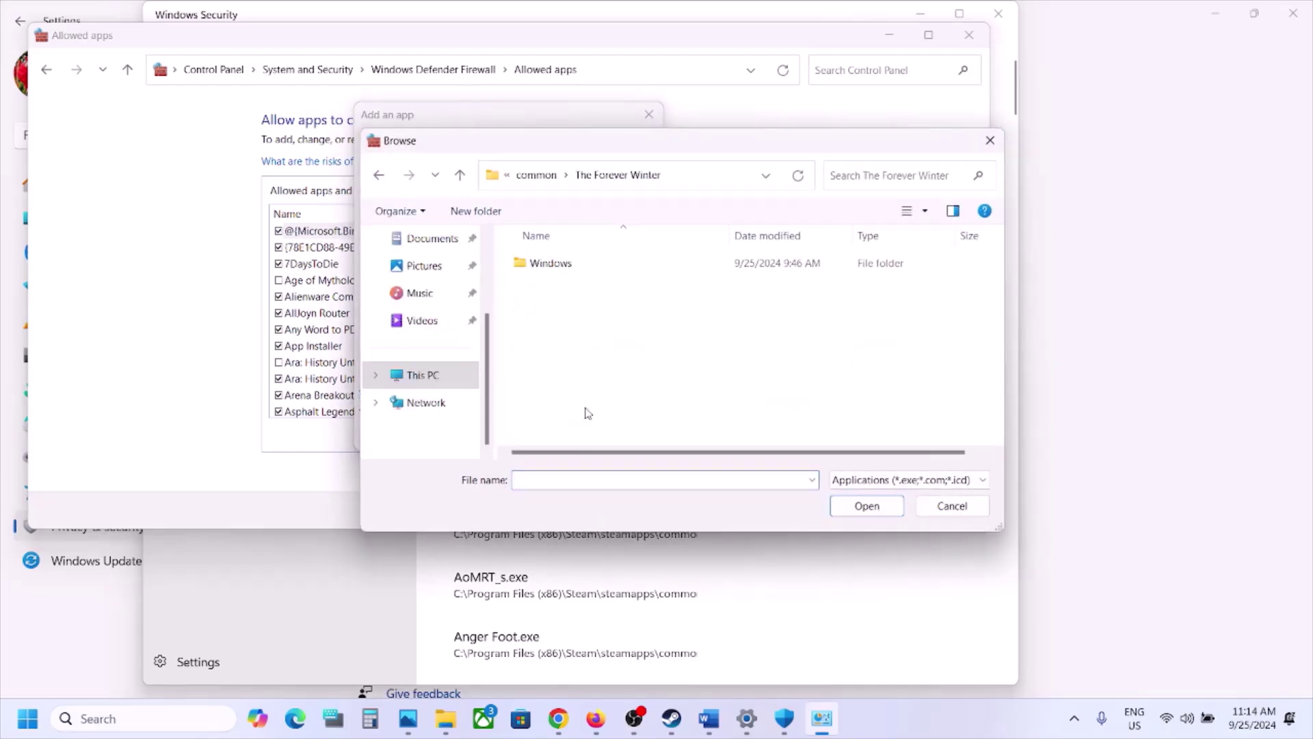
pyautogui.click(550, 271)
pyautogui.doubleClick(551, 270)
pyautogui.click(557, 338)
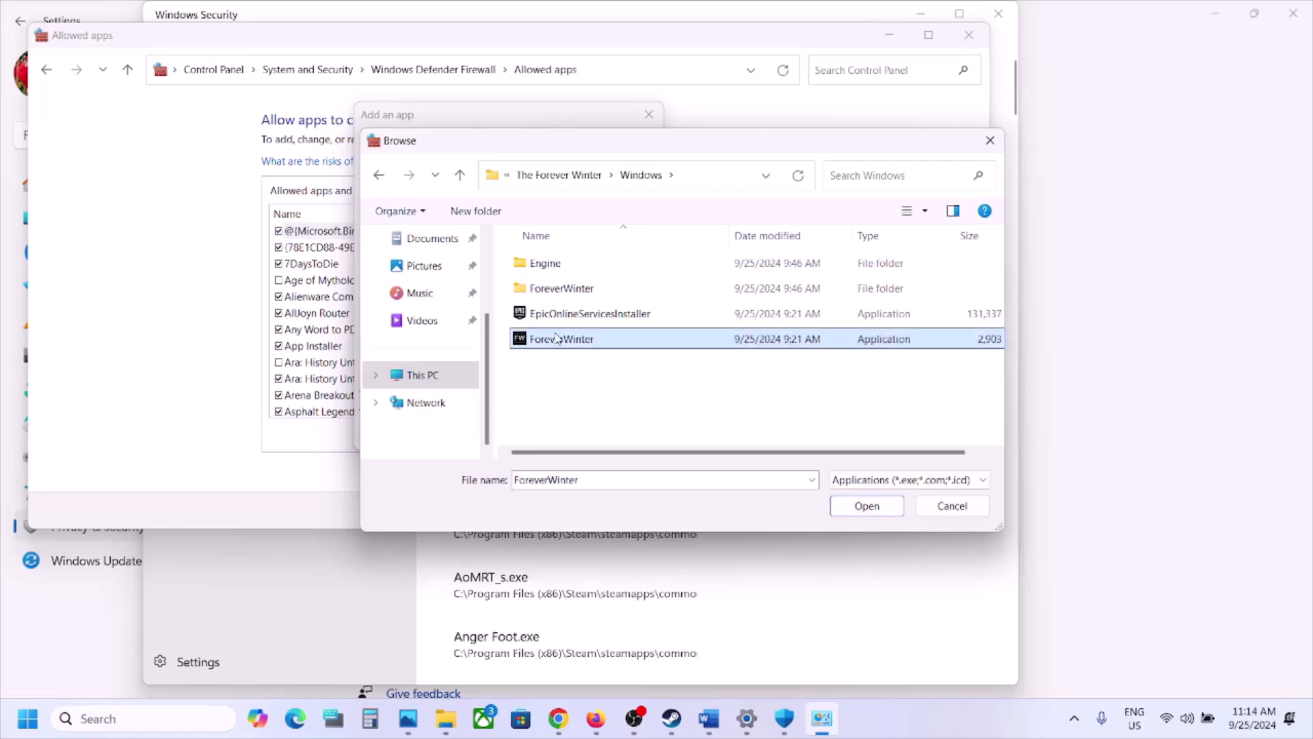
pyautogui.click(867, 505)
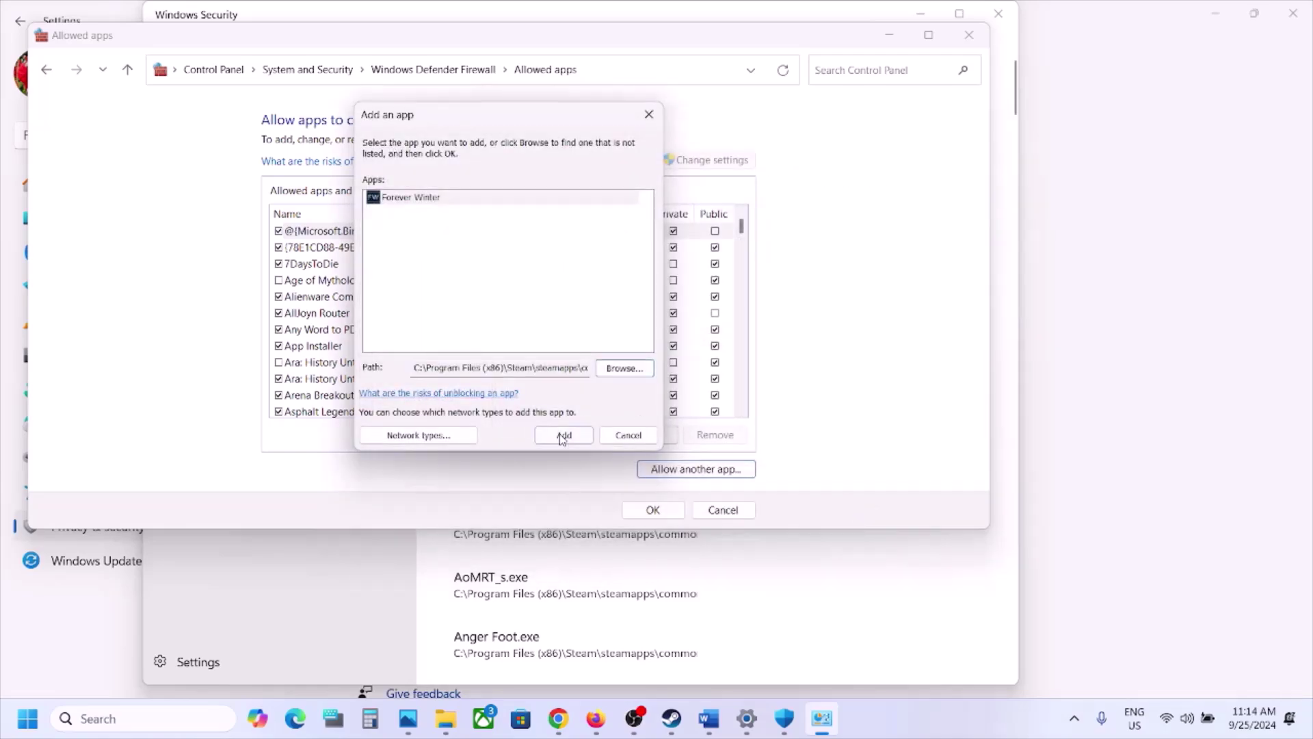
pyautogui.click(562, 436)
pyautogui.click(765, 420)
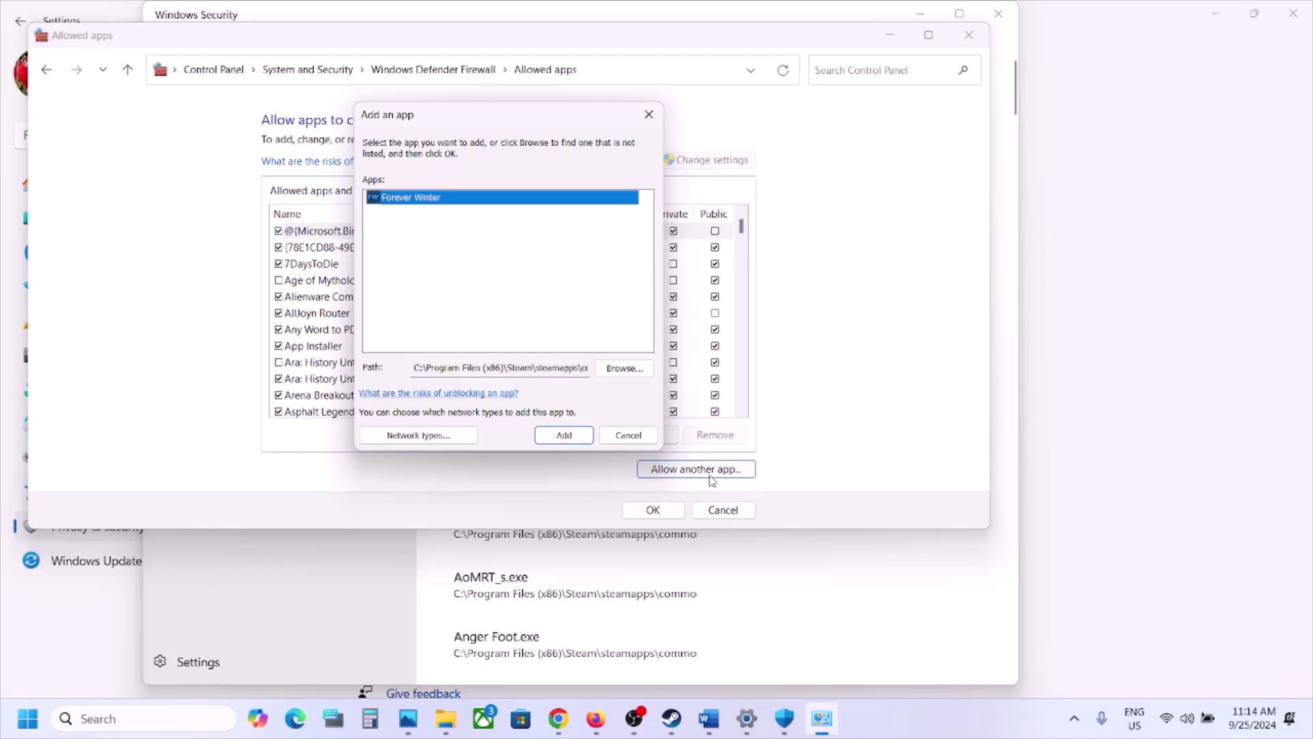
# Try to add ForeverWinter-Win64-Shipping from the Binaries\Win64 folder to the firewall's allowed apps, then dismiss the app selection
pyautogui.click(634, 377)
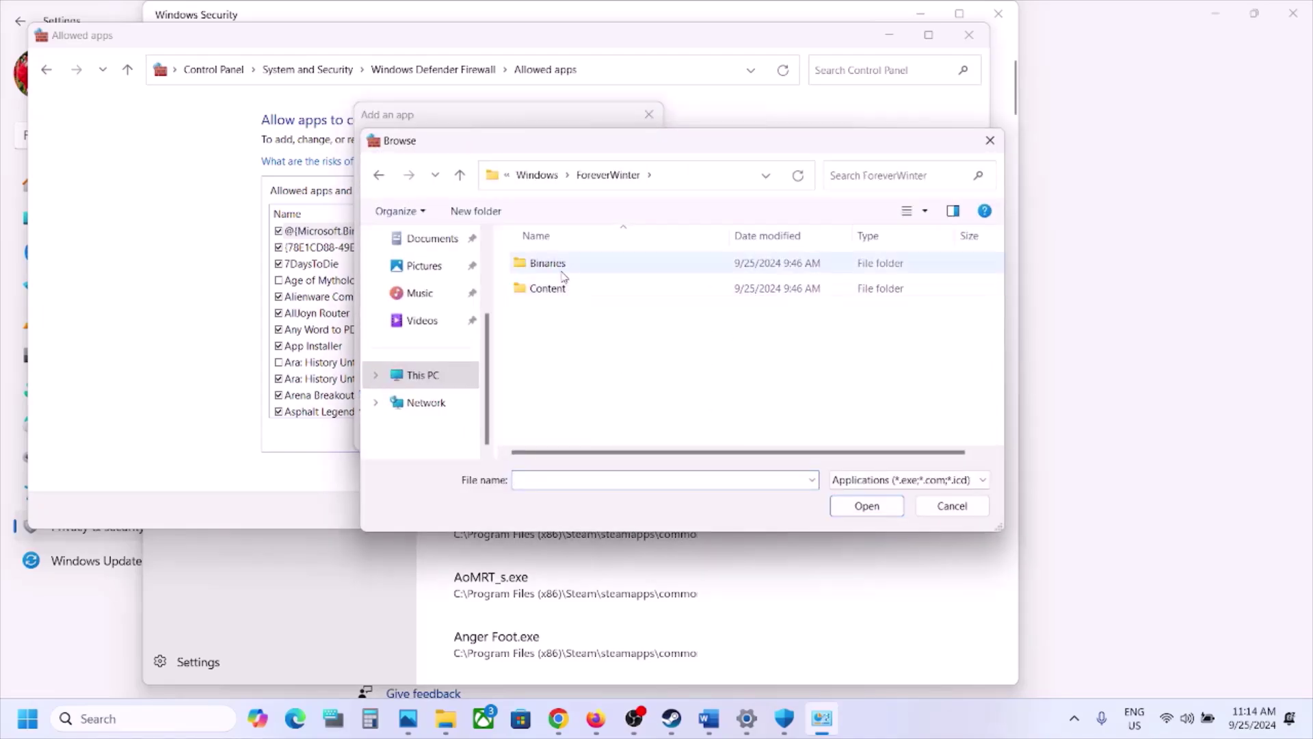
pyautogui.doubleClick(555, 265)
pyautogui.doubleClick(558, 267)
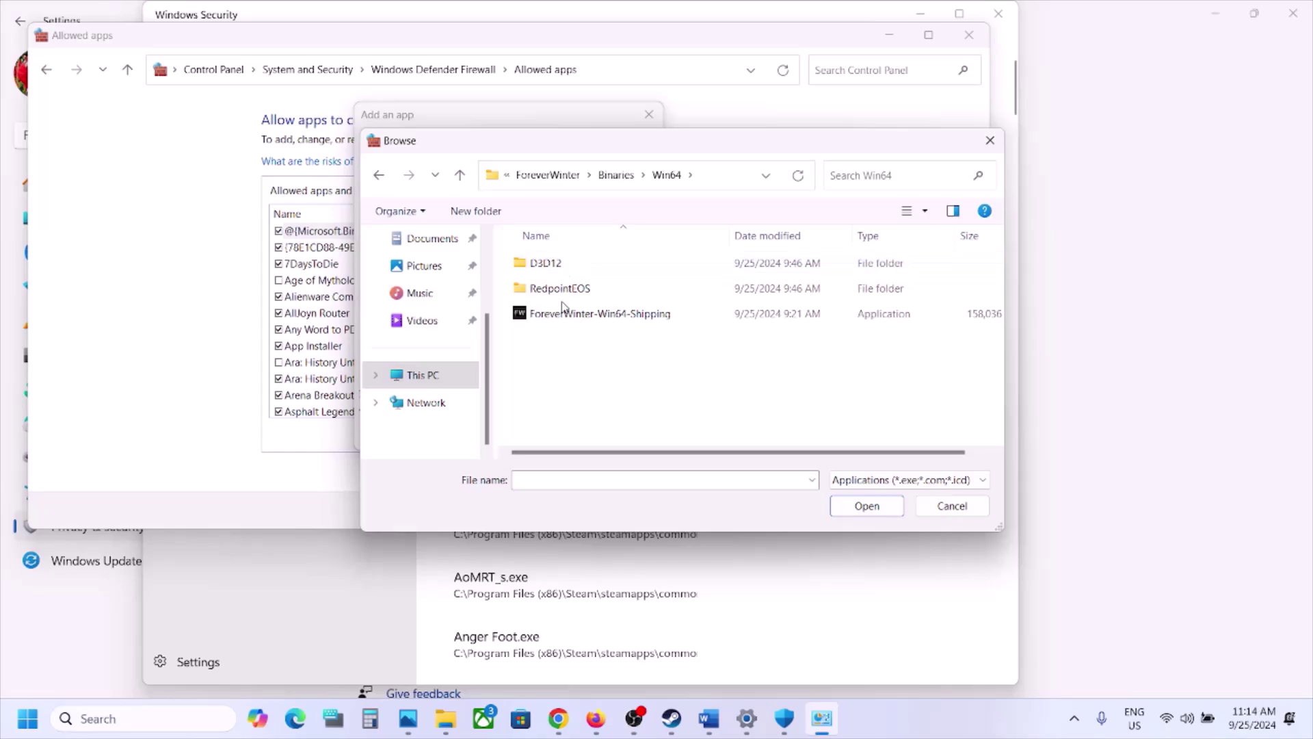
pyautogui.click(561, 322)
pyautogui.click(867, 506)
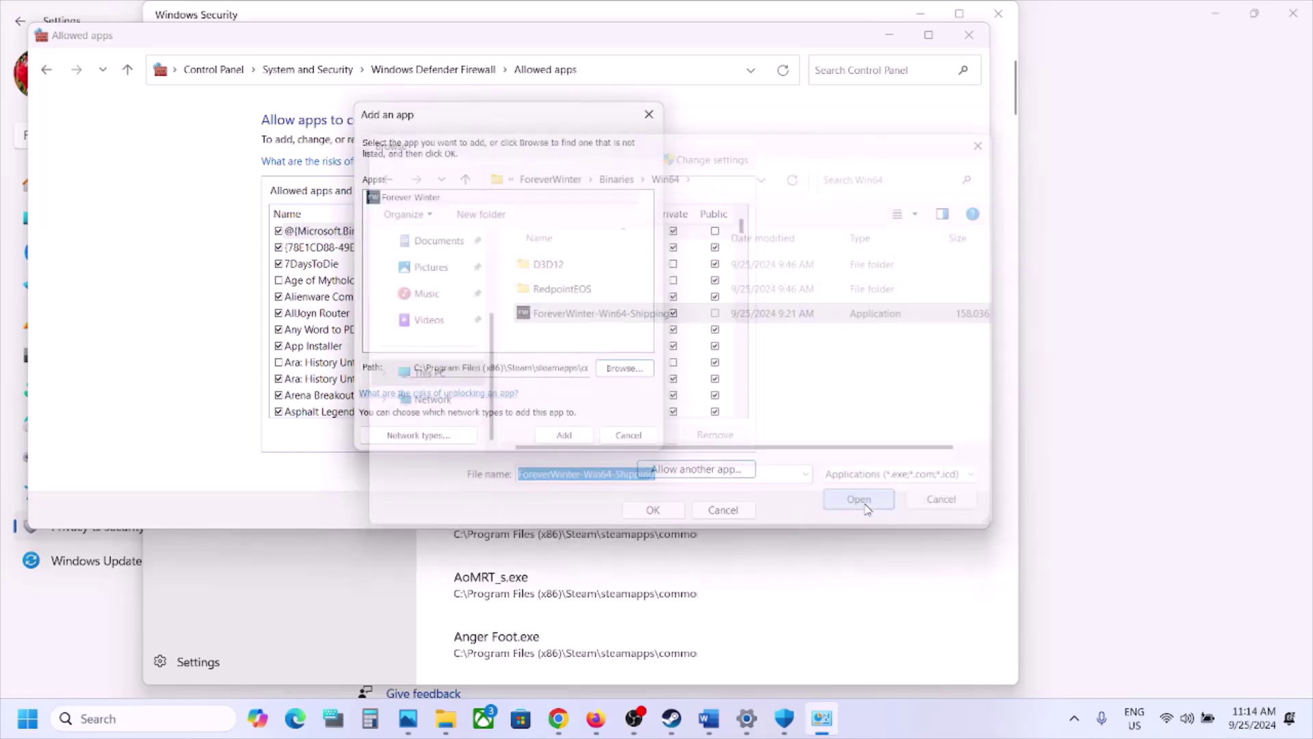
pyautogui.click(554, 437)
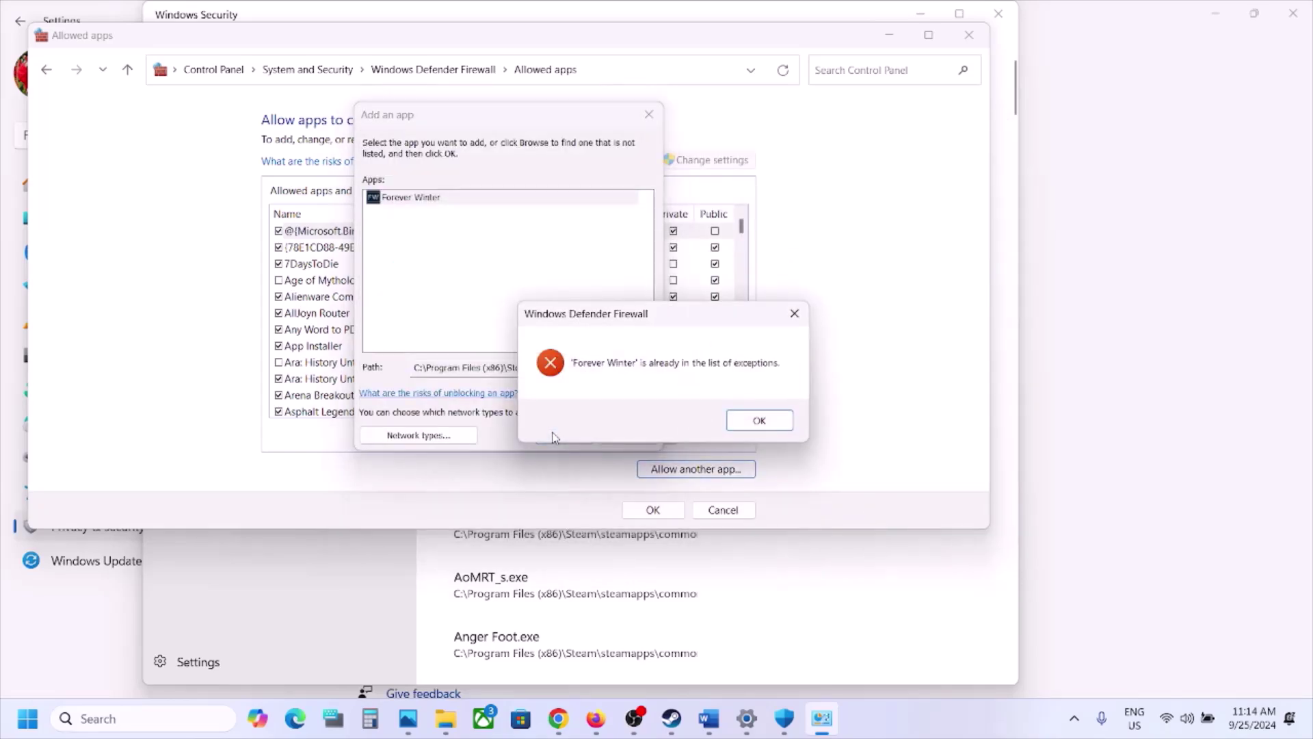
pyautogui.click(756, 419)
pyautogui.click(649, 115)
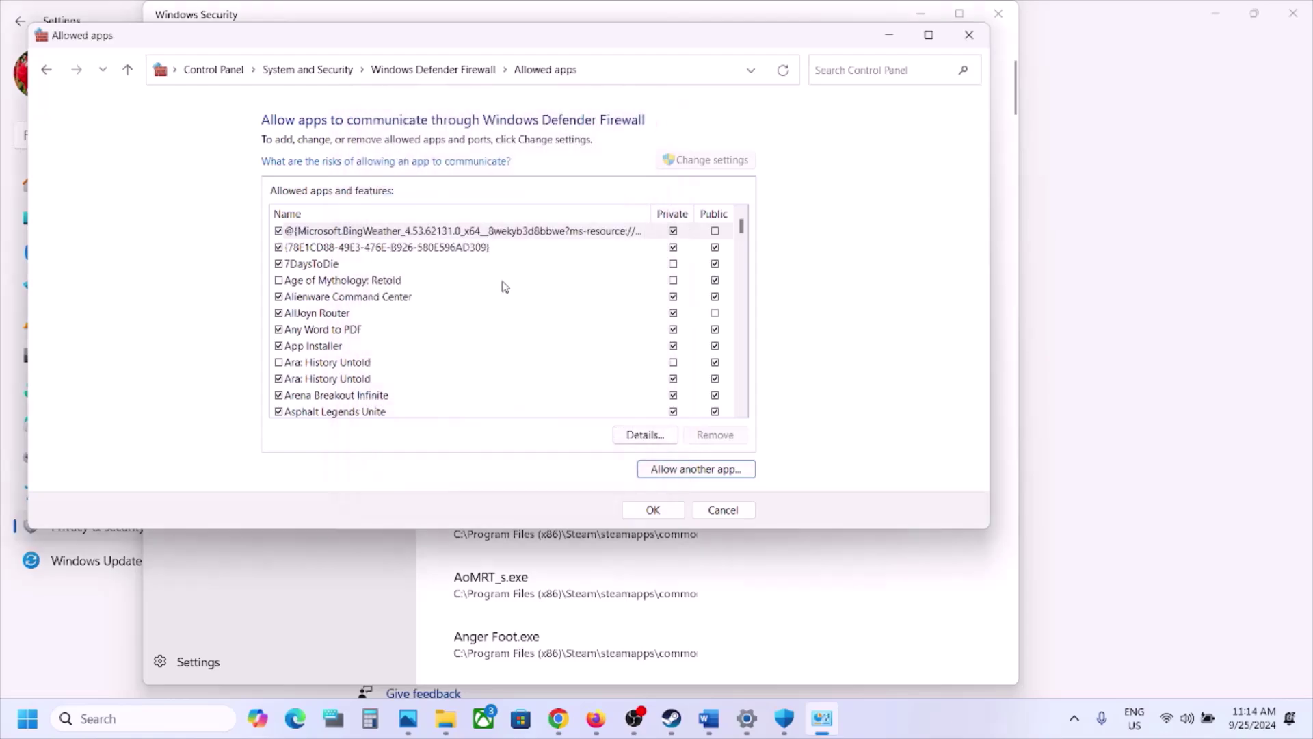
# Enable the existing Forever Winter entry in the firewall's allowed apps list and save the change
pyautogui.click(414, 395)
pyautogui.press('f')
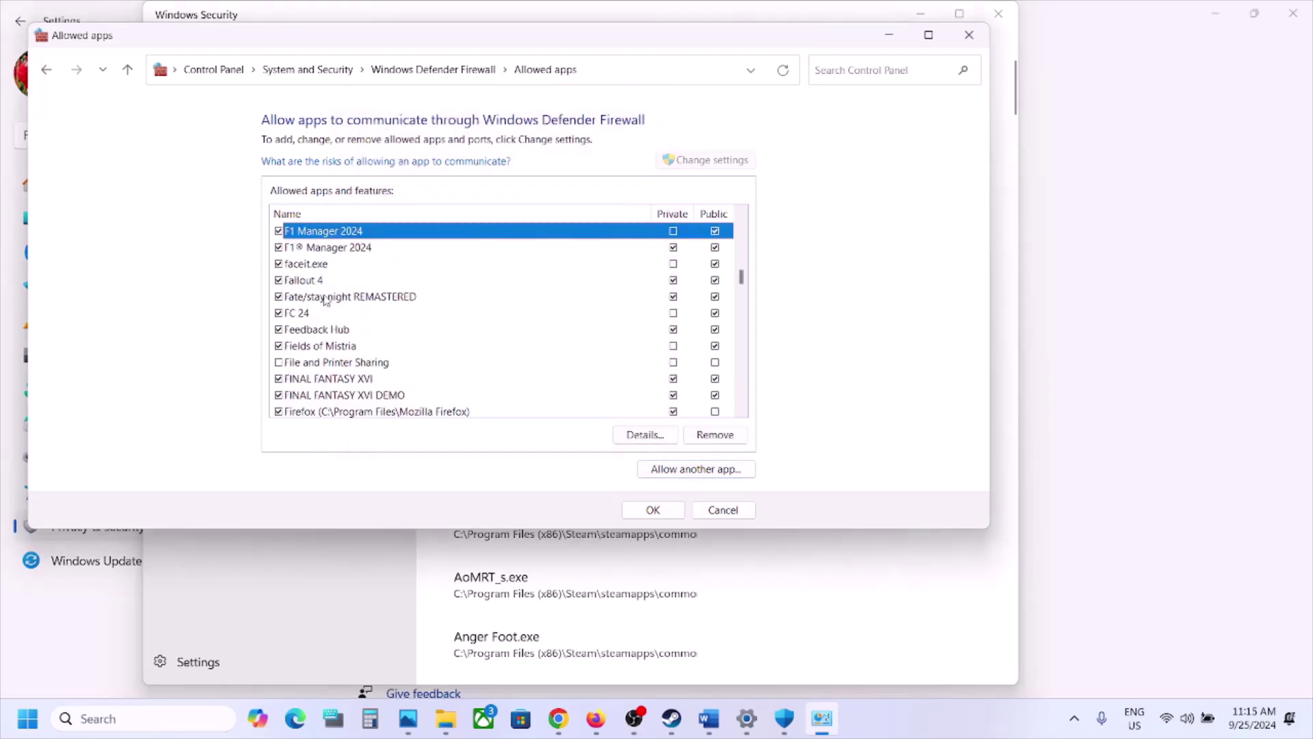
pyautogui.click(741, 412)
pyautogui.click(741, 412)
pyautogui.click(741, 412)
pyautogui.click(741, 412)
pyautogui.click(741, 412)
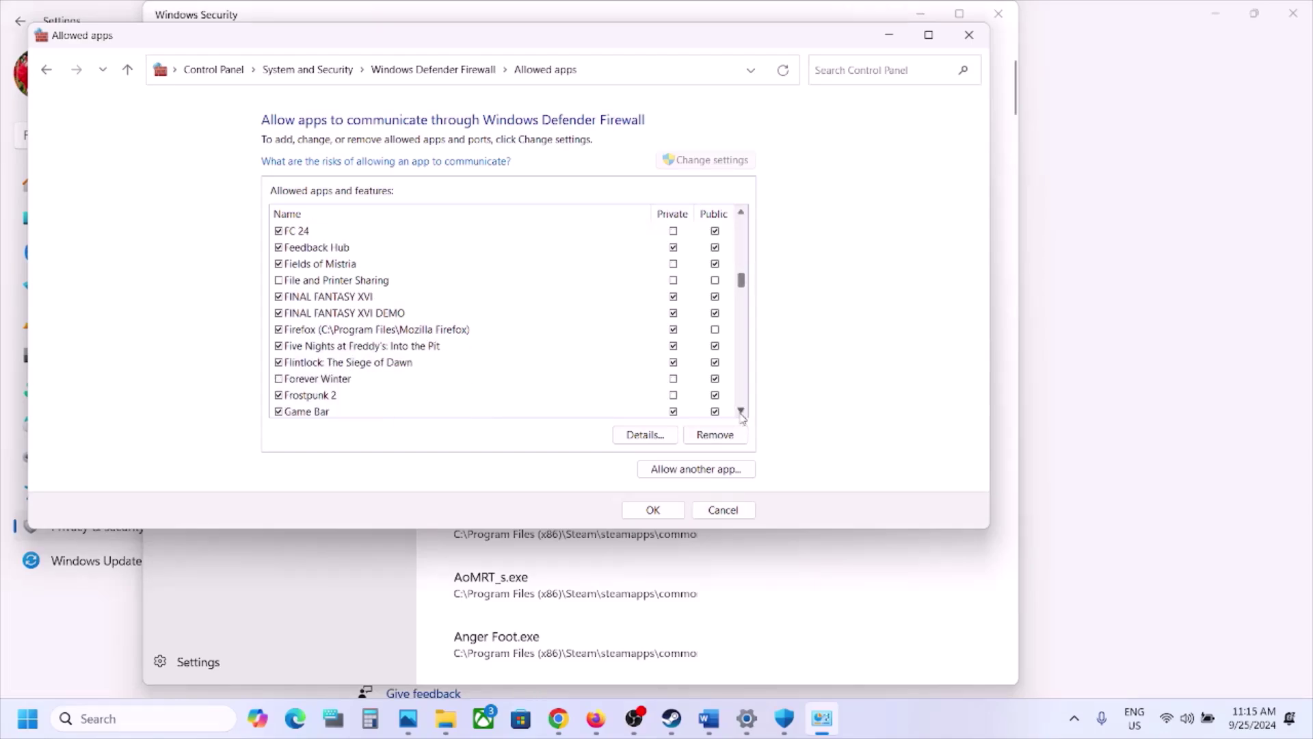
pyautogui.click(328, 383)
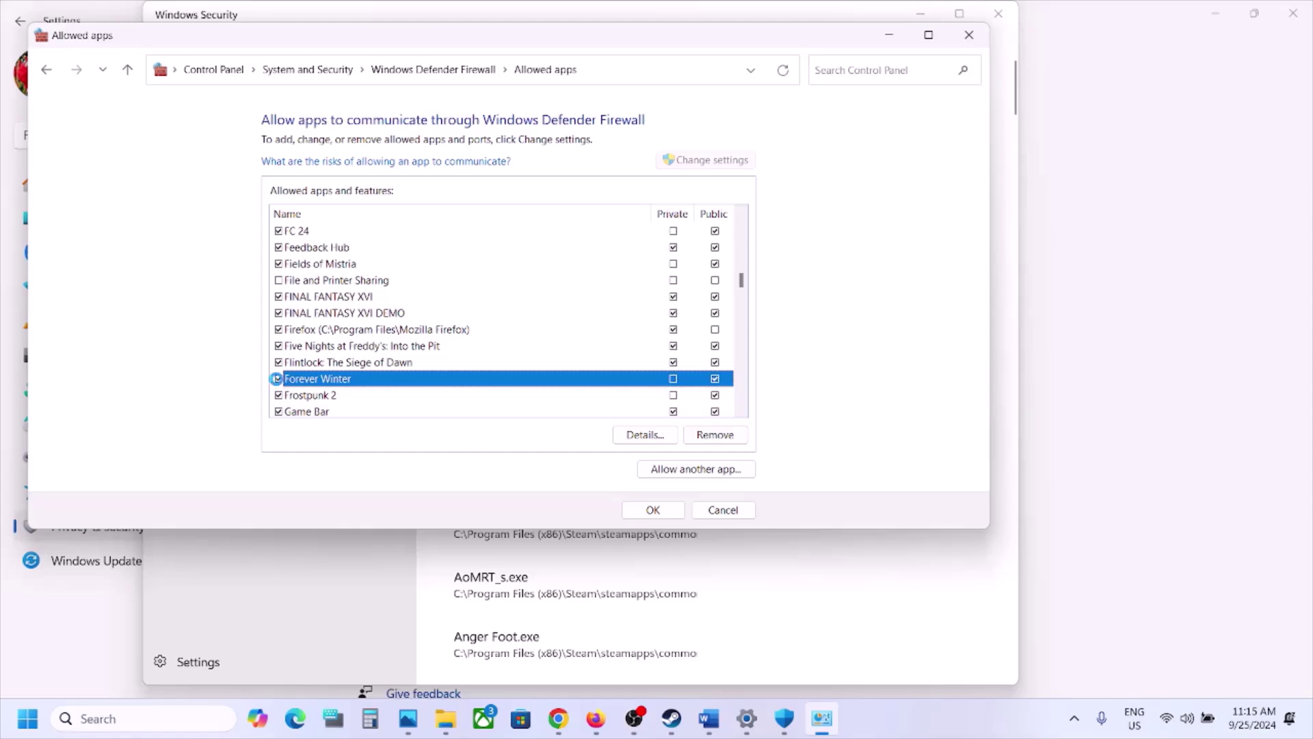
pyautogui.click(624, 353)
pyautogui.click(652, 512)
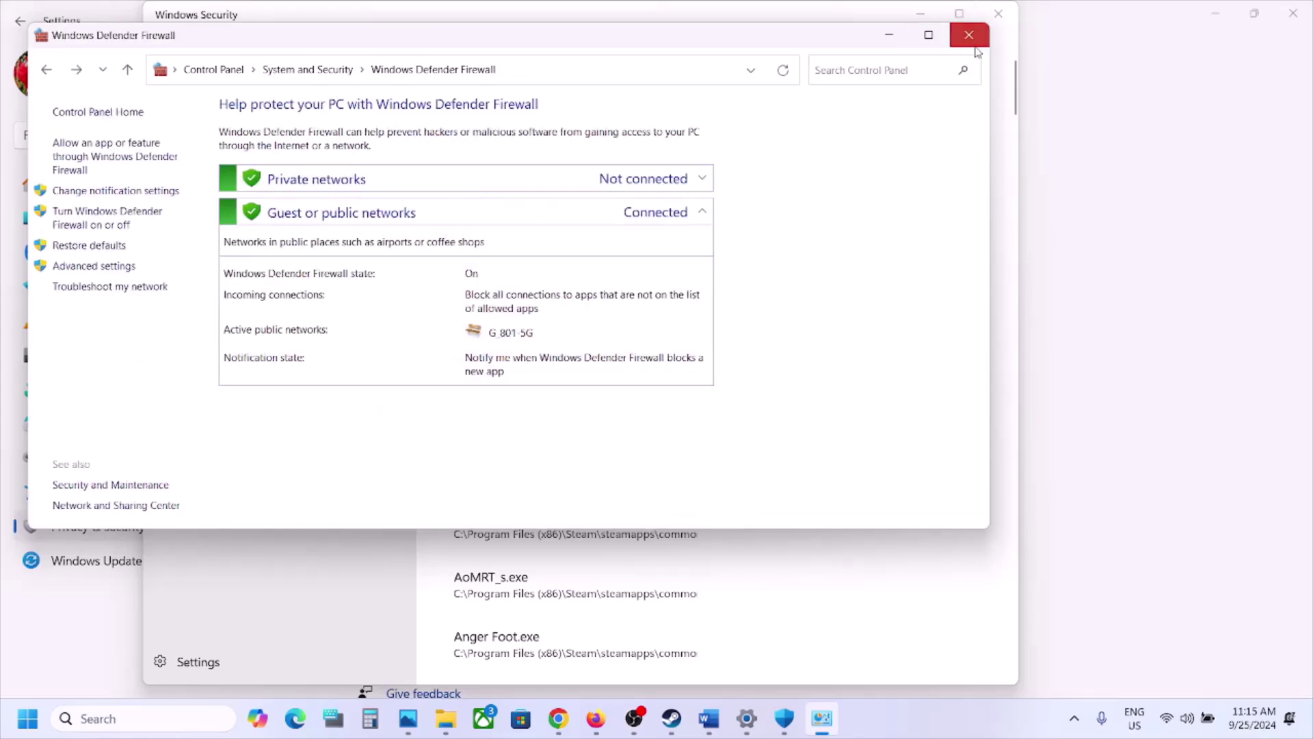
# Close the firewall and Windows Security windows, and copy the Visual C++ download link under Step 12 in the Word document
pyautogui.click(969, 35)
pyautogui.click(998, 15)
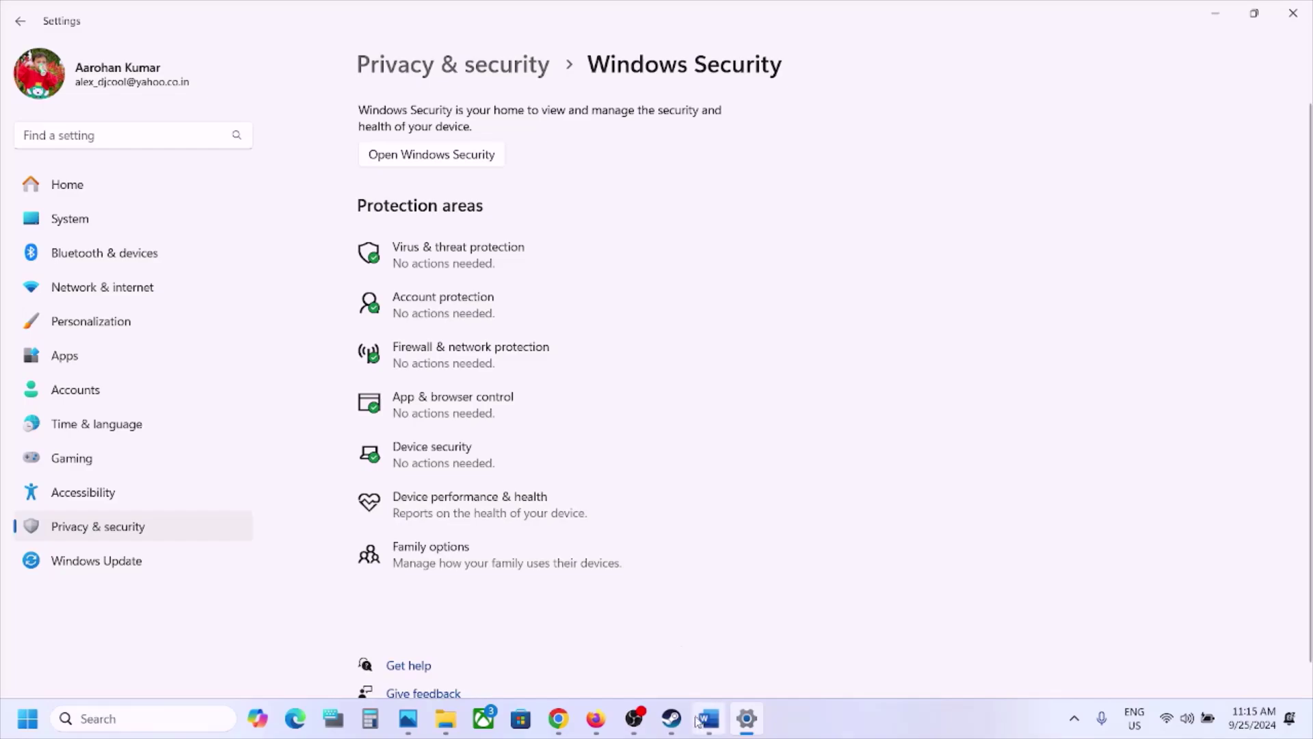
pyautogui.click(671, 718)
pyautogui.click(709, 718)
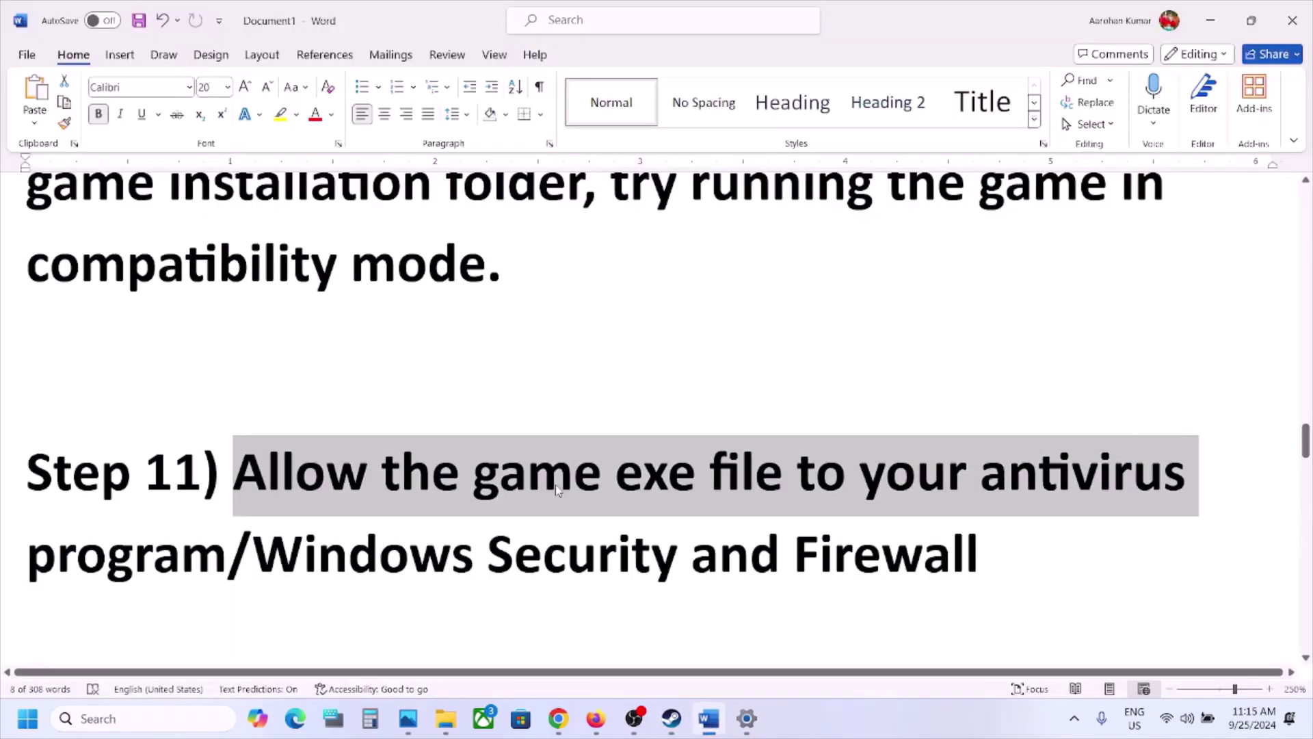
pyautogui.scroll(-6, 556, 489)
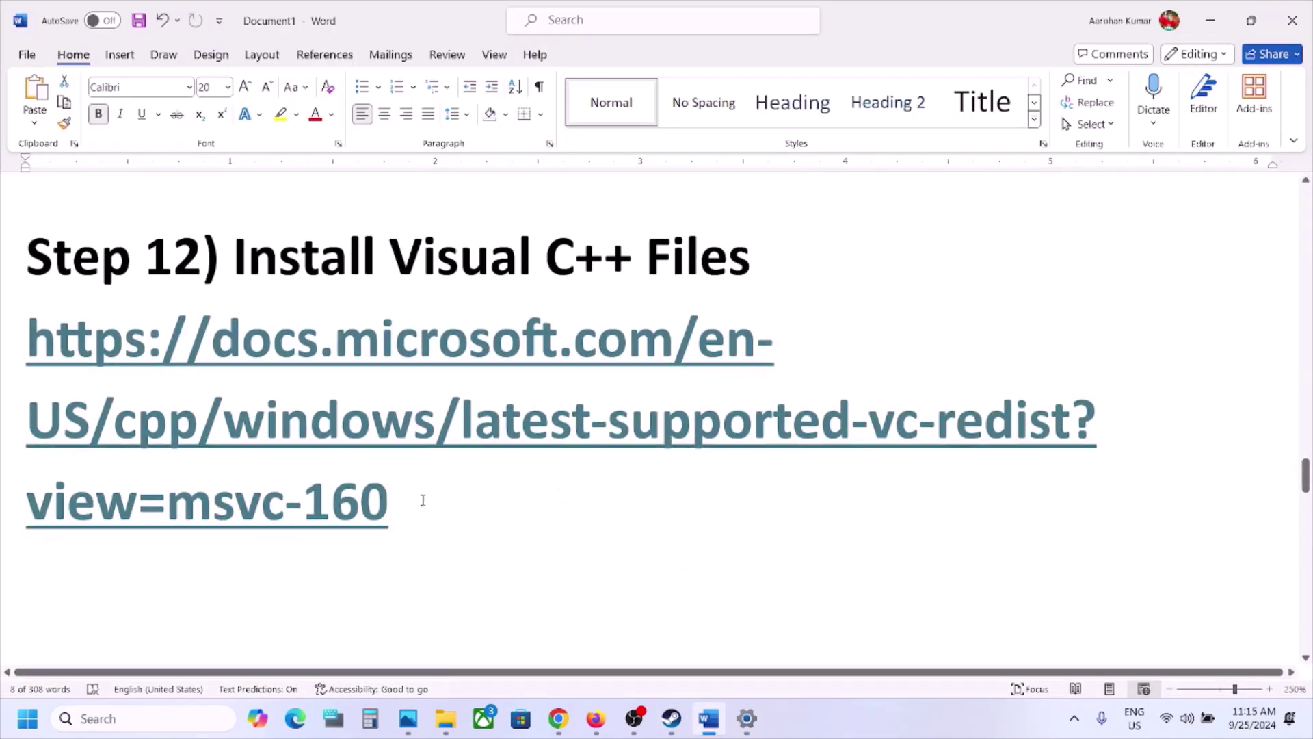
pyautogui.moveTo(407, 501); pyautogui.dragTo(34, 356)
pyautogui.hotkey('ctrl', 'c')
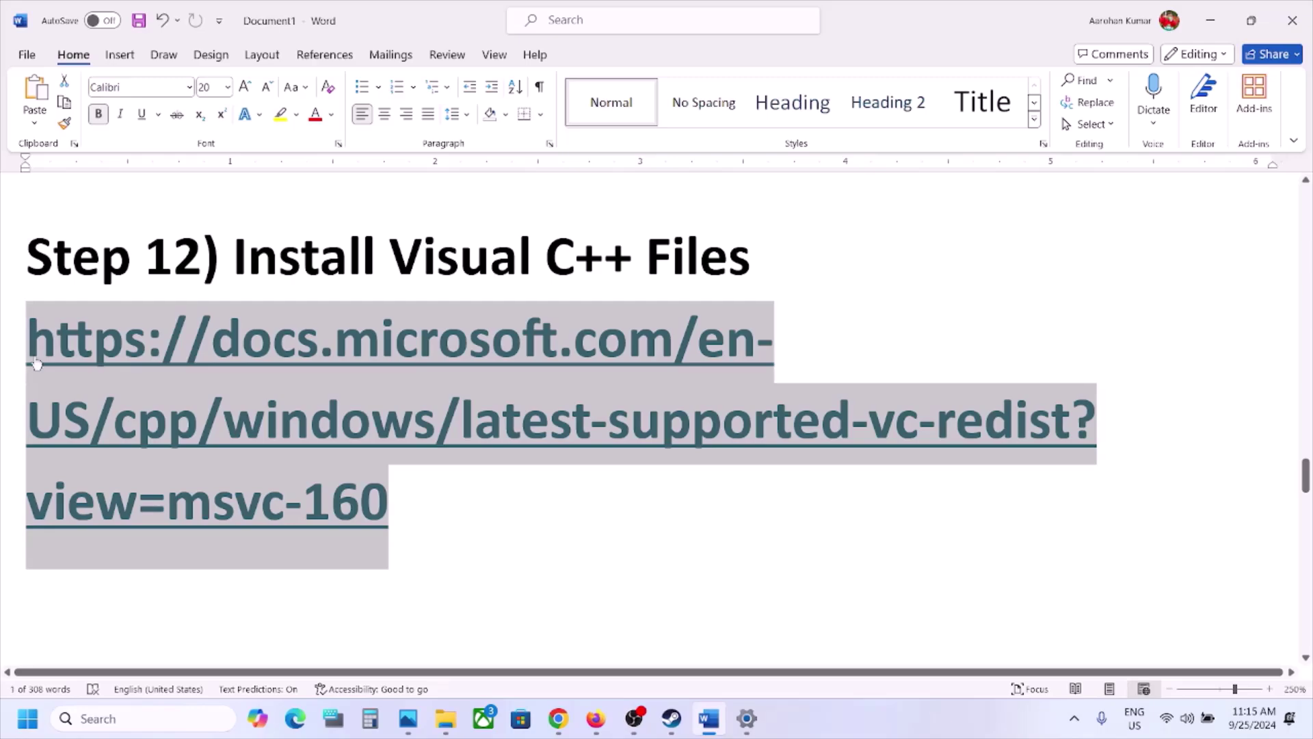
# Switch to Chrome and open the copied Microsoft Visual C++ redistributable link in the New Tab page
pyautogui.click(557, 724)
pyautogui.click(255, 22)
pyautogui.hotkey('ctrl', 'v')
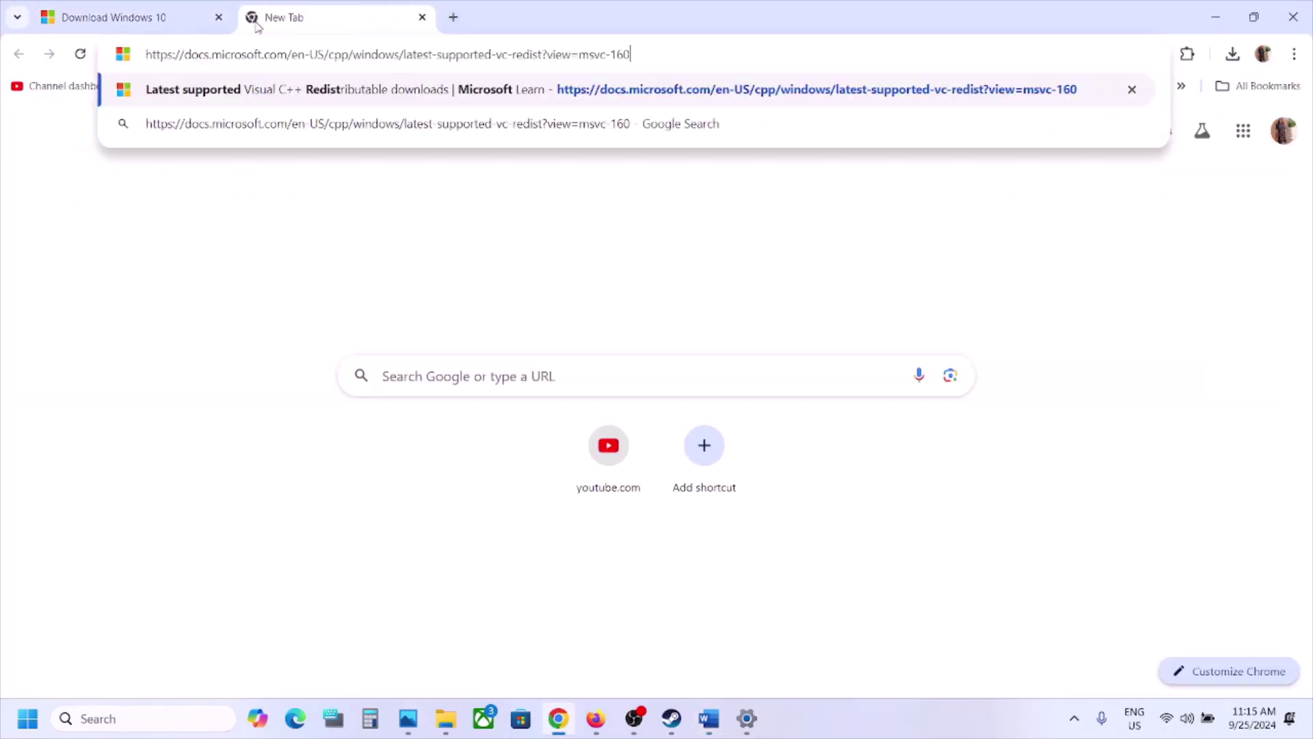
pyautogui.press('Return')
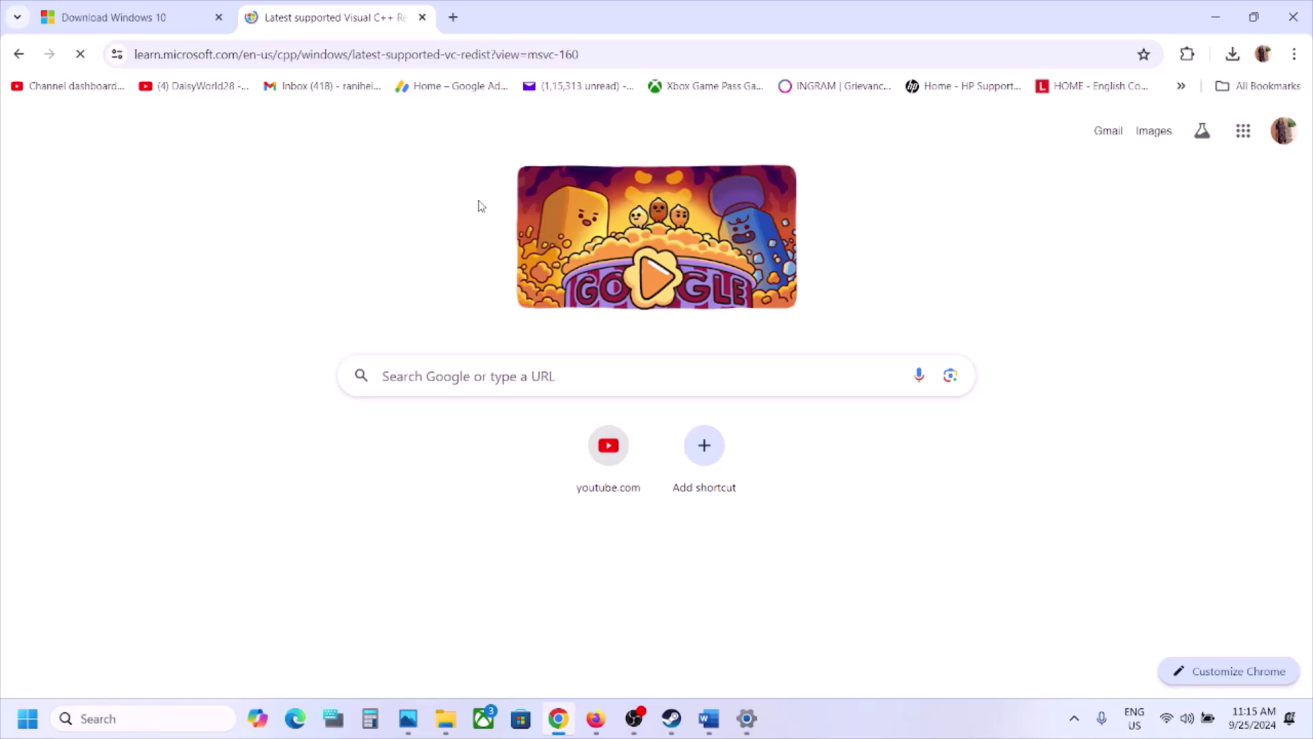
# Download the X86 redistributable for Visual Studio 2015, 2017, 2019, and 2022, run its installer and try to repair the installation
pyautogui.scroll(-8, 559, 480)
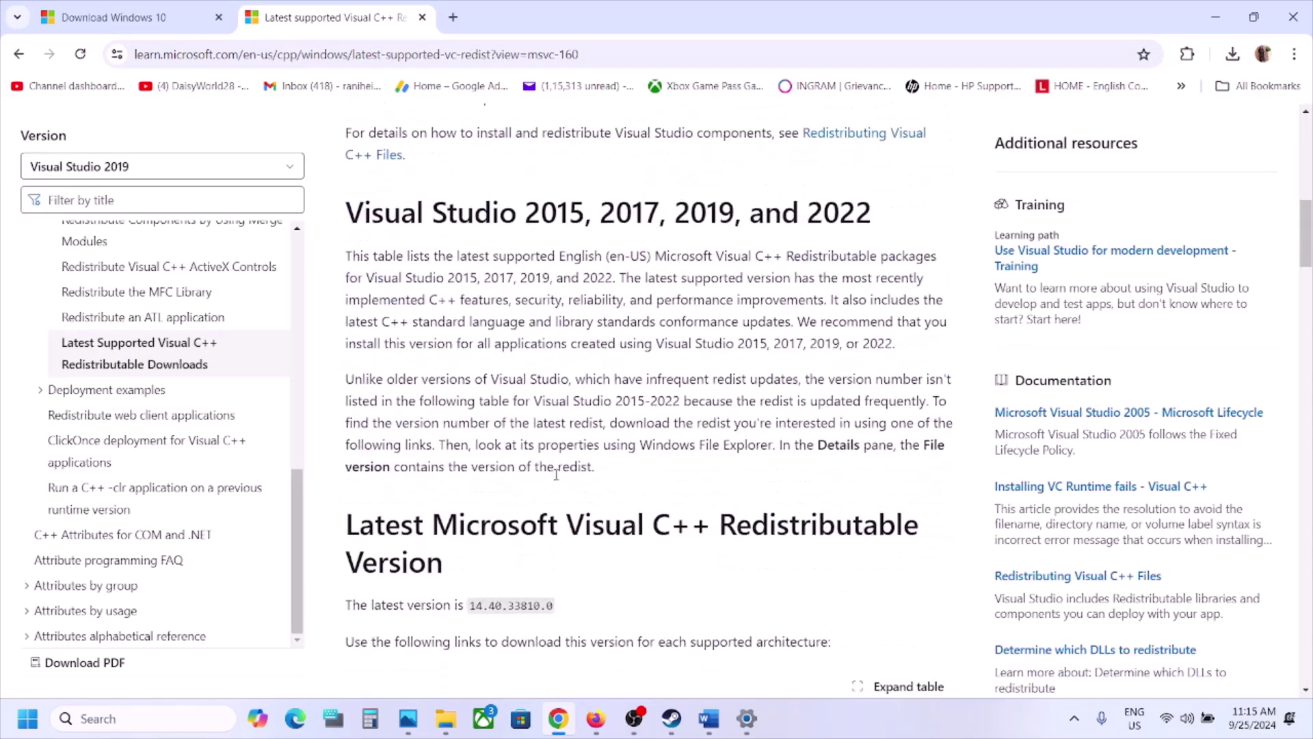
pyautogui.moveTo(387, 209); pyautogui.dragTo(800, 217)
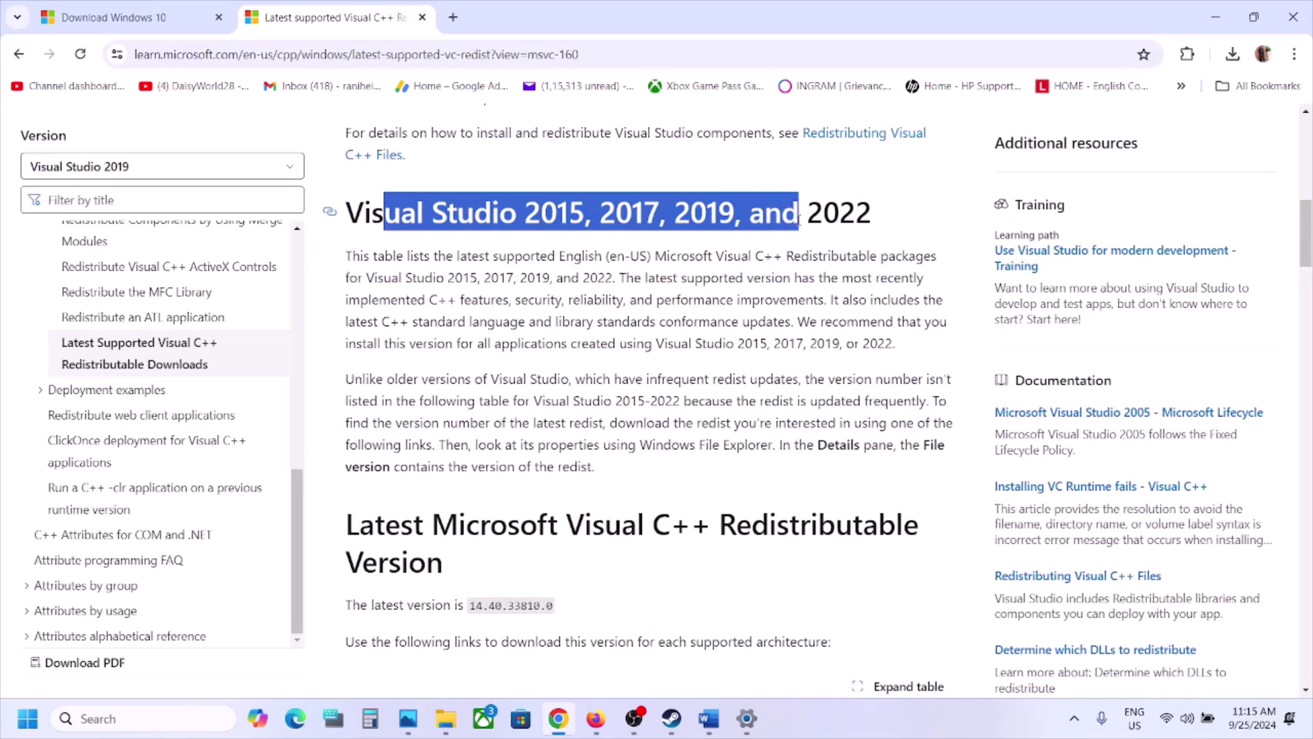
pyautogui.scroll(-6, 572, 361)
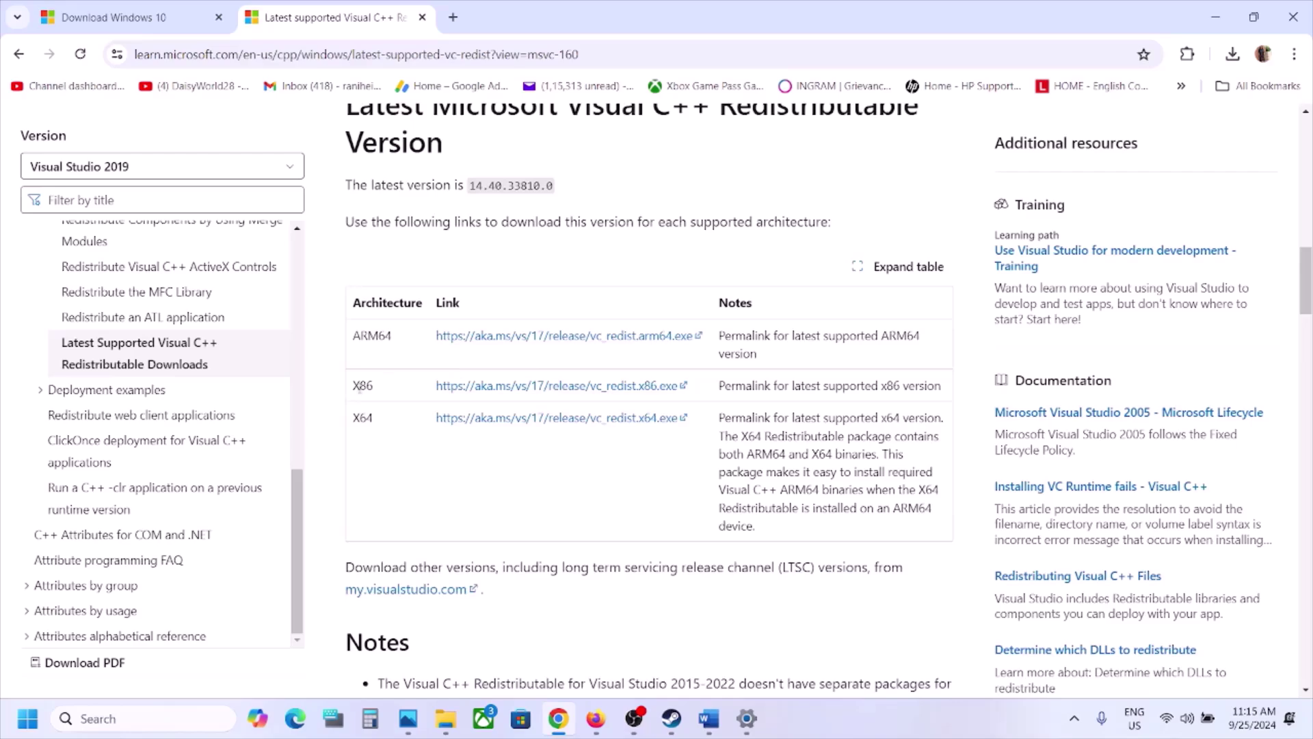
pyautogui.moveTo(353, 385)
pyautogui.mouseDown()
pyautogui.moveTo(944, 386)
pyautogui.moveTo(373, 385)
pyautogui.mouseUp()
pyautogui.click(530, 385)
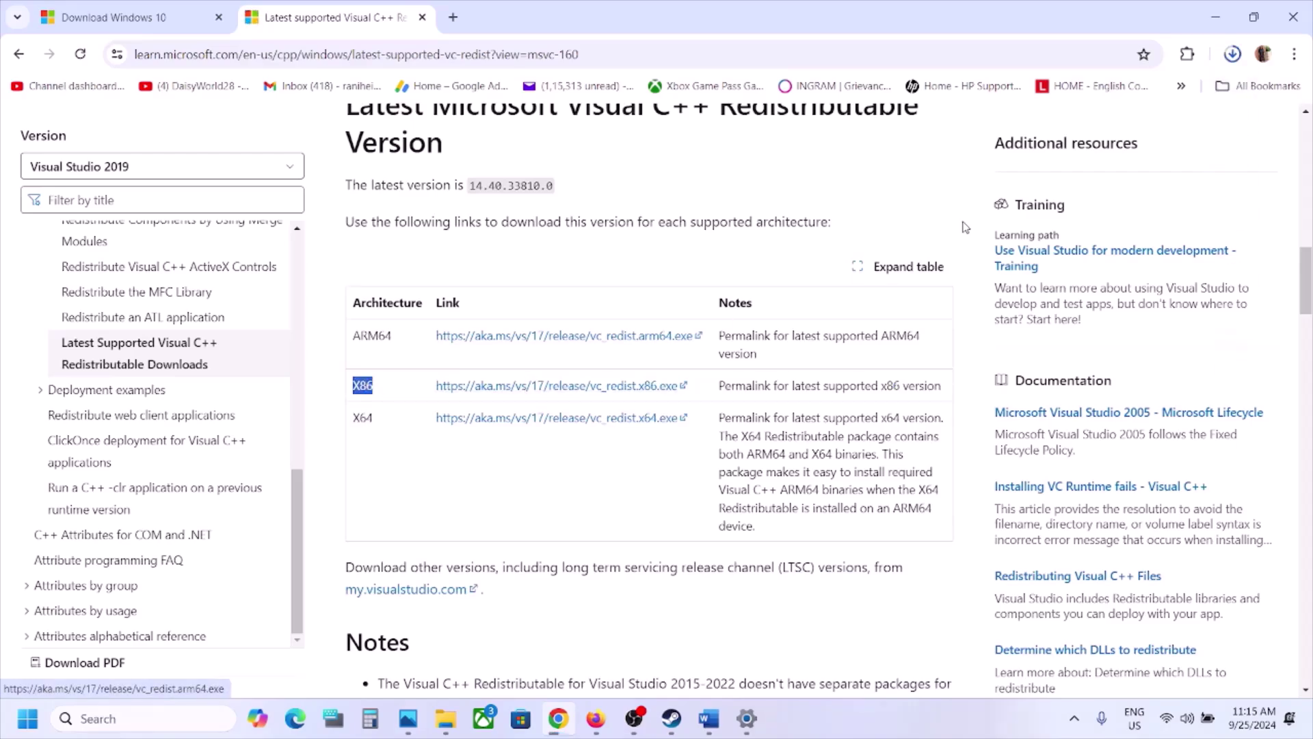
pyautogui.click(1065, 96)
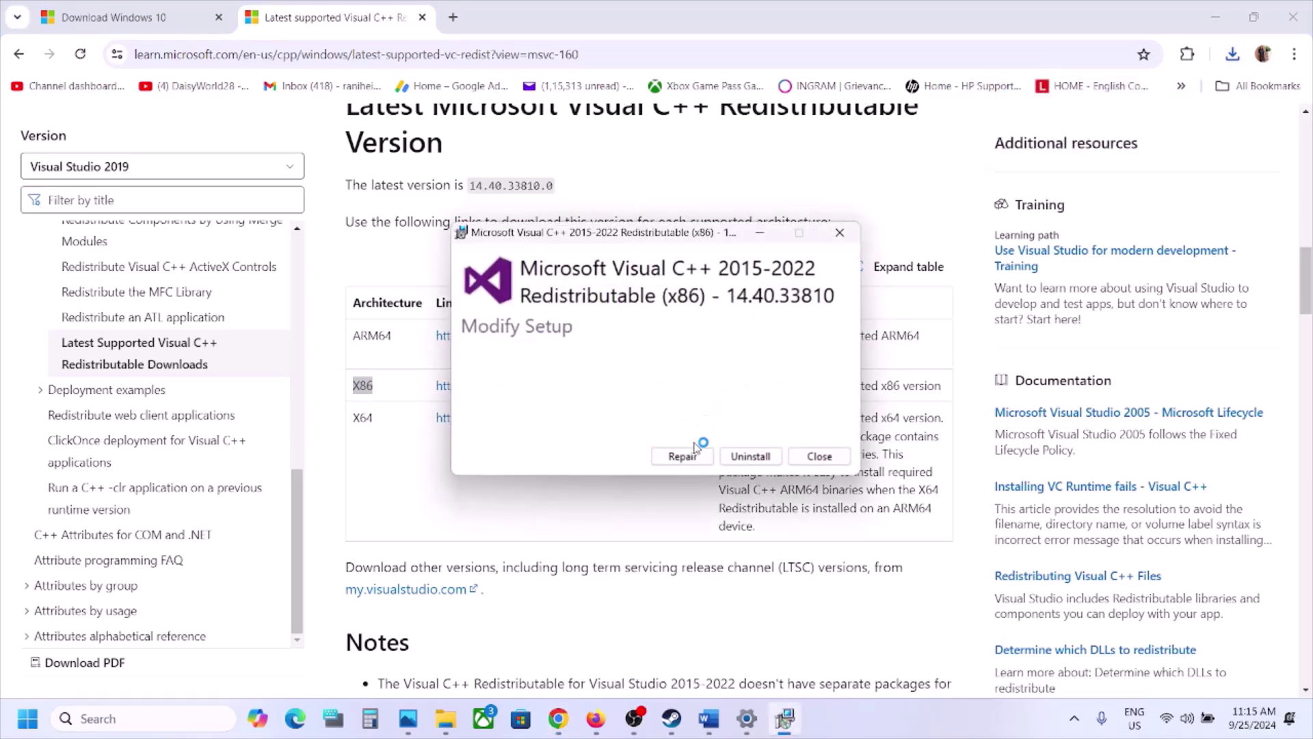
pyautogui.click(691, 455)
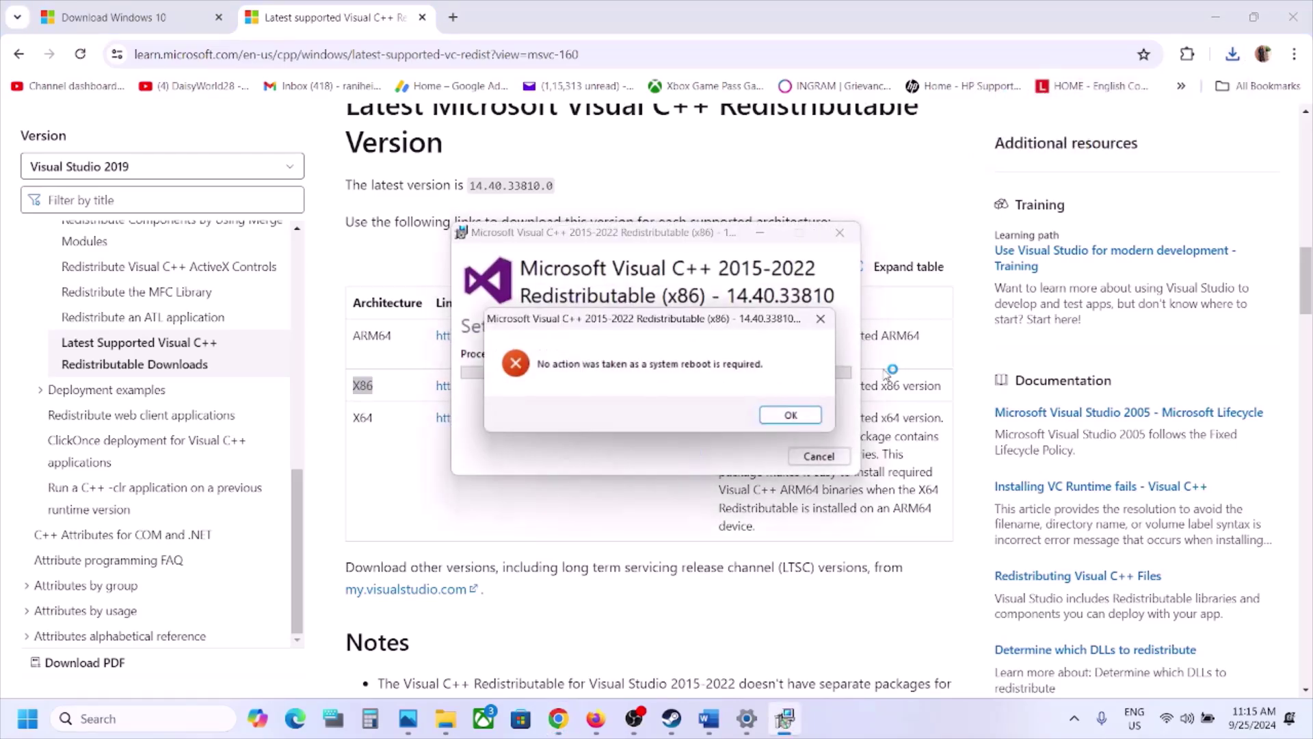
pyautogui.click(810, 416)
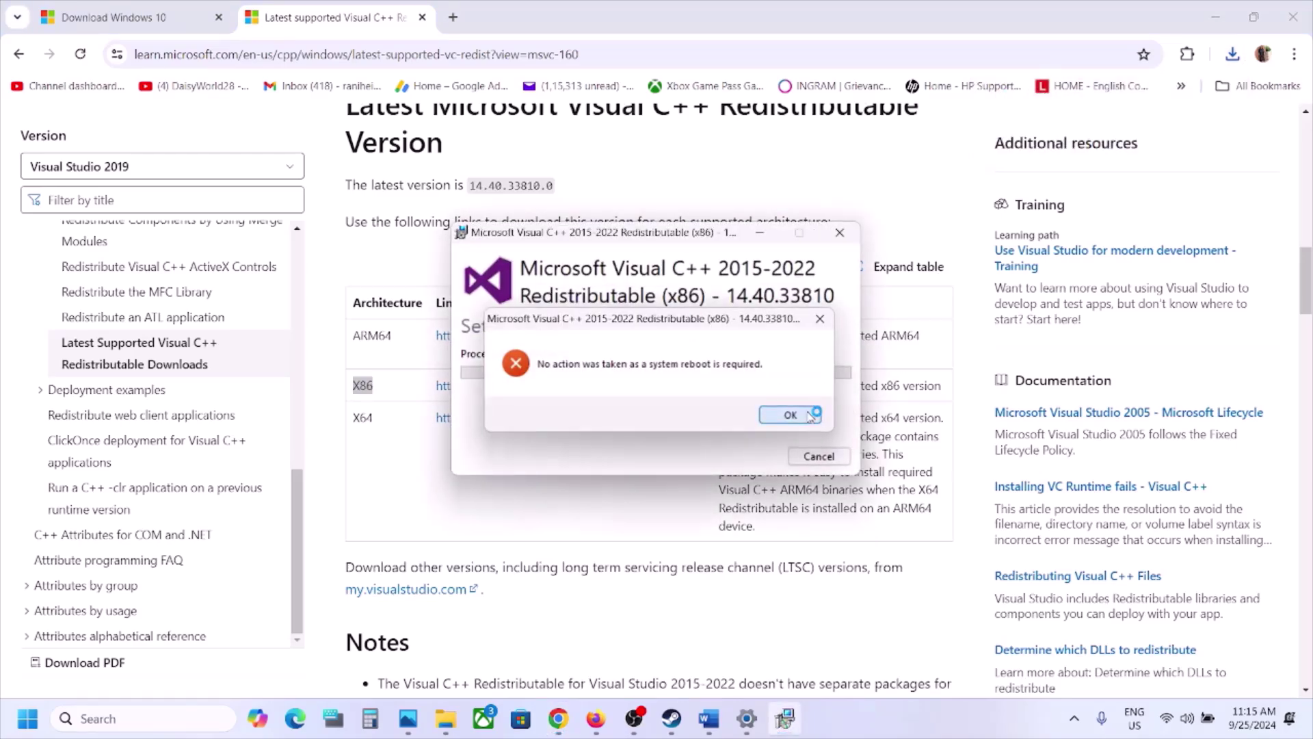
# Download the X64 Visual C++ redistributable, run VC_redist.x64.exe and start repairing the installation
pyautogui.doubleClick(362, 417)
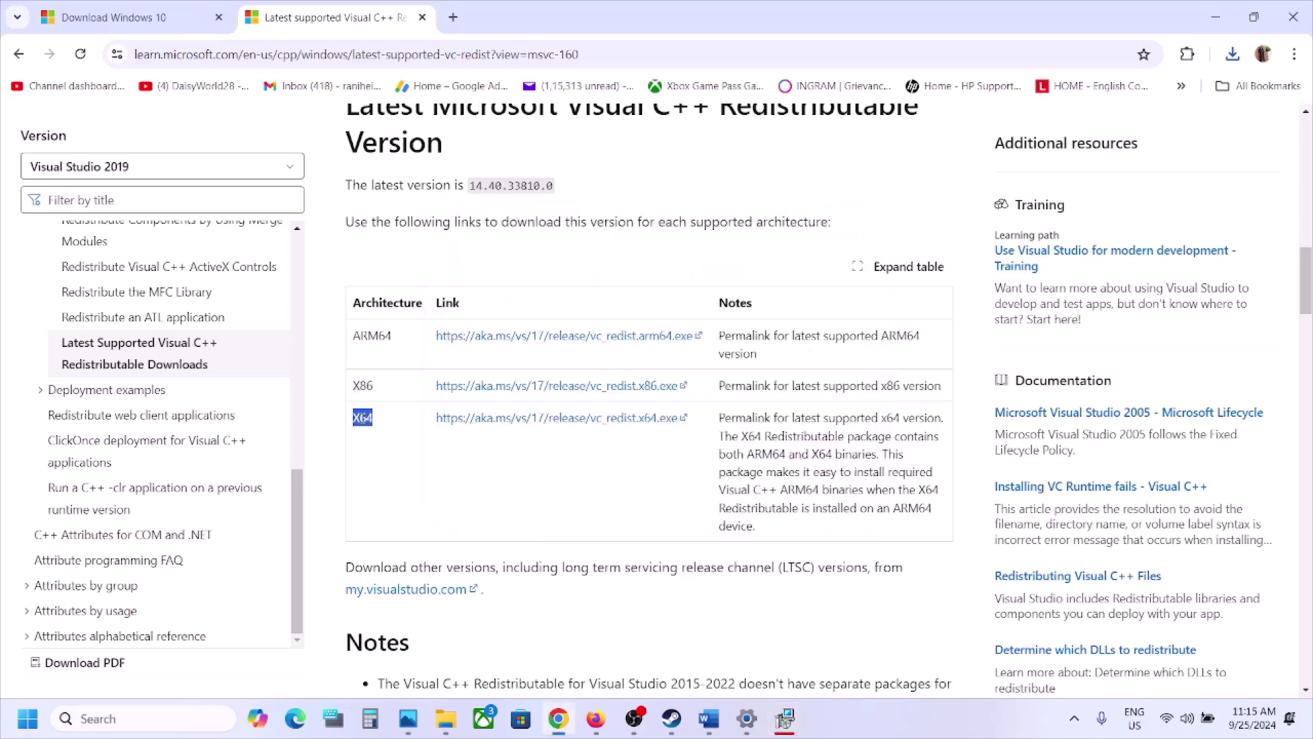
pyautogui.click(528, 421)
pyautogui.click(1232, 54)
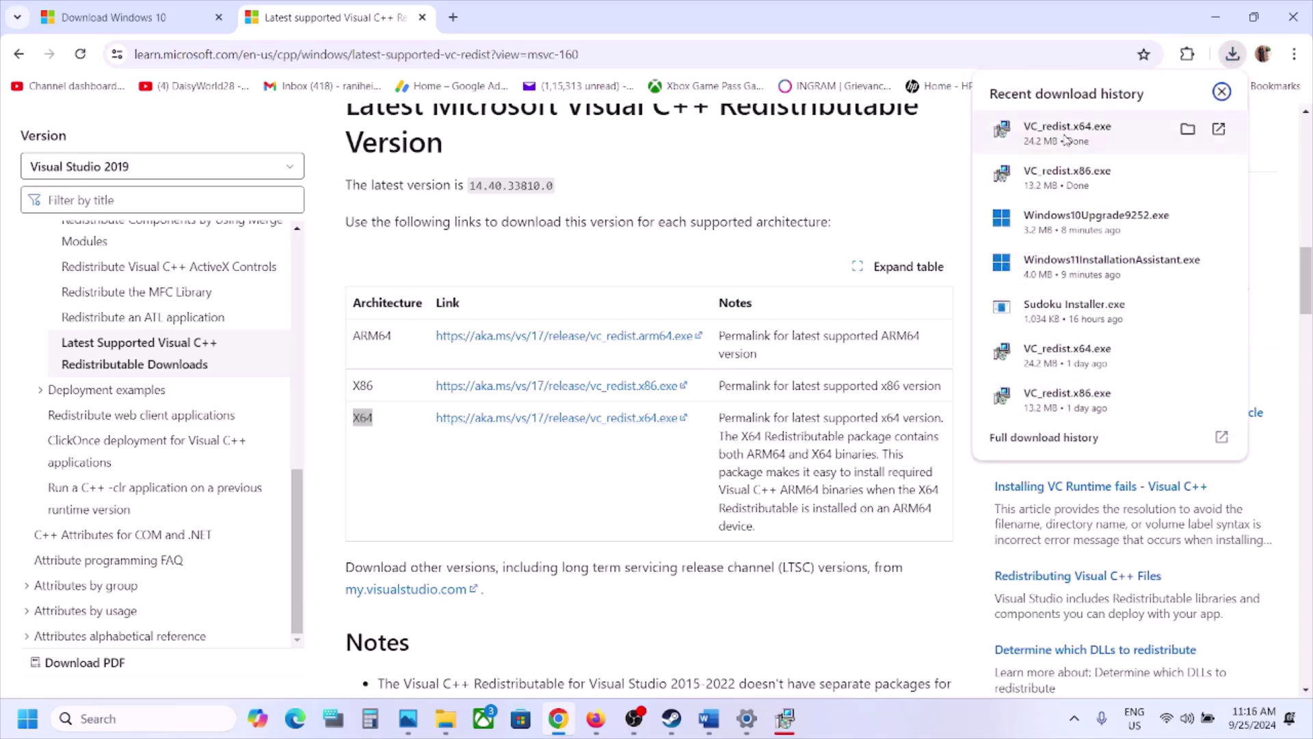
pyautogui.press('Escape')
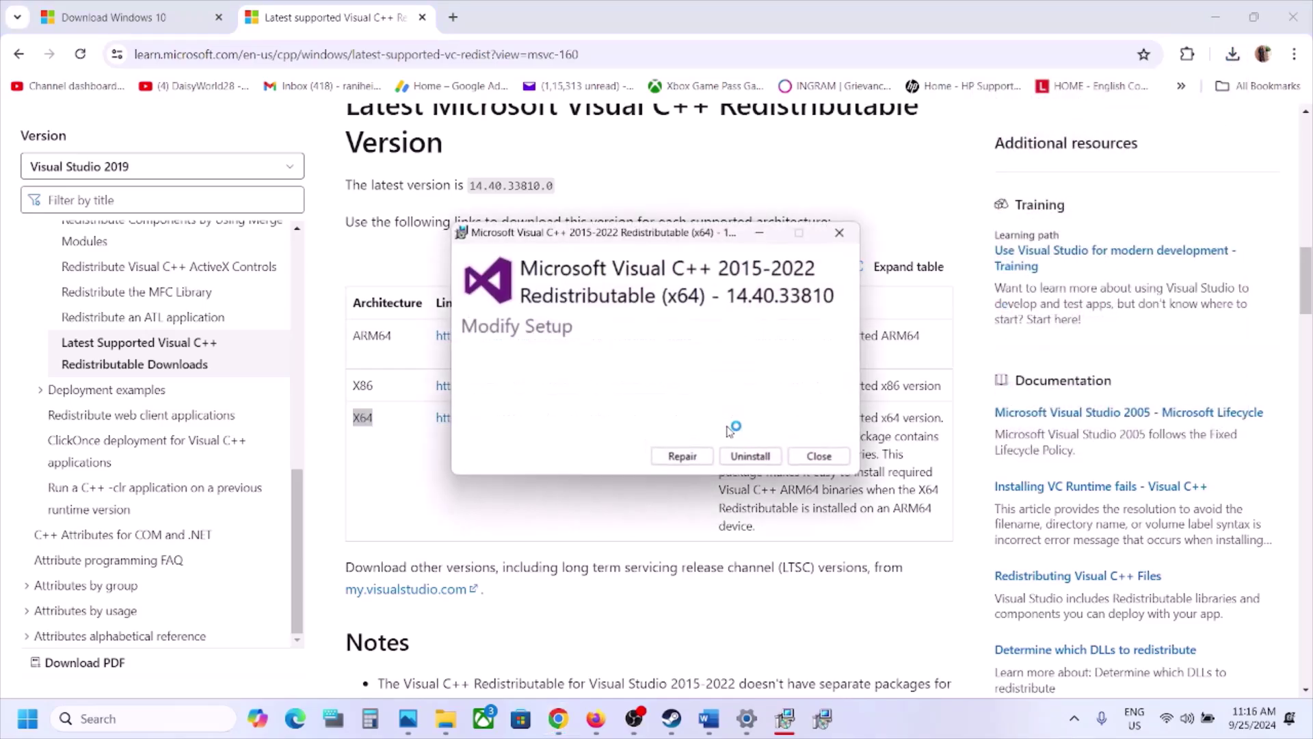
pyautogui.click(694, 455)
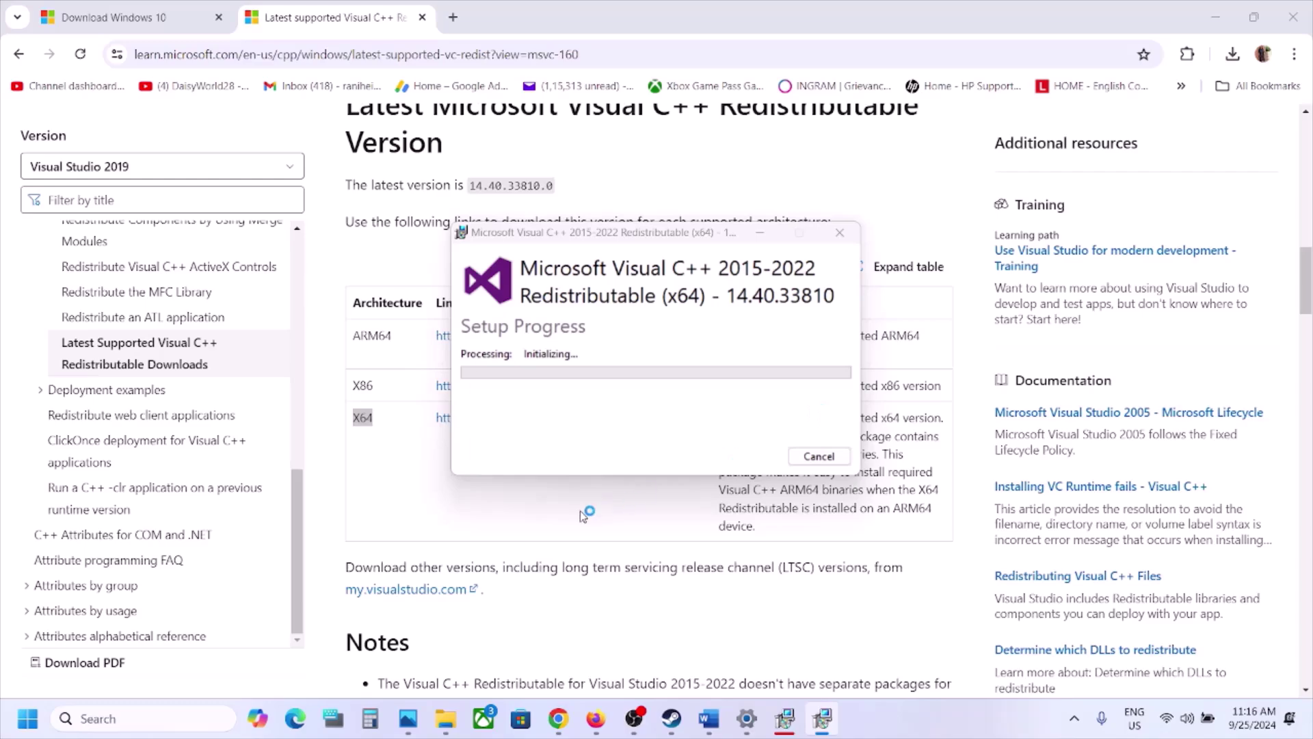
# Place the x86 and x64 redistributable setup windows side by side to check both, and return to the download page
pyautogui.click(787, 718)
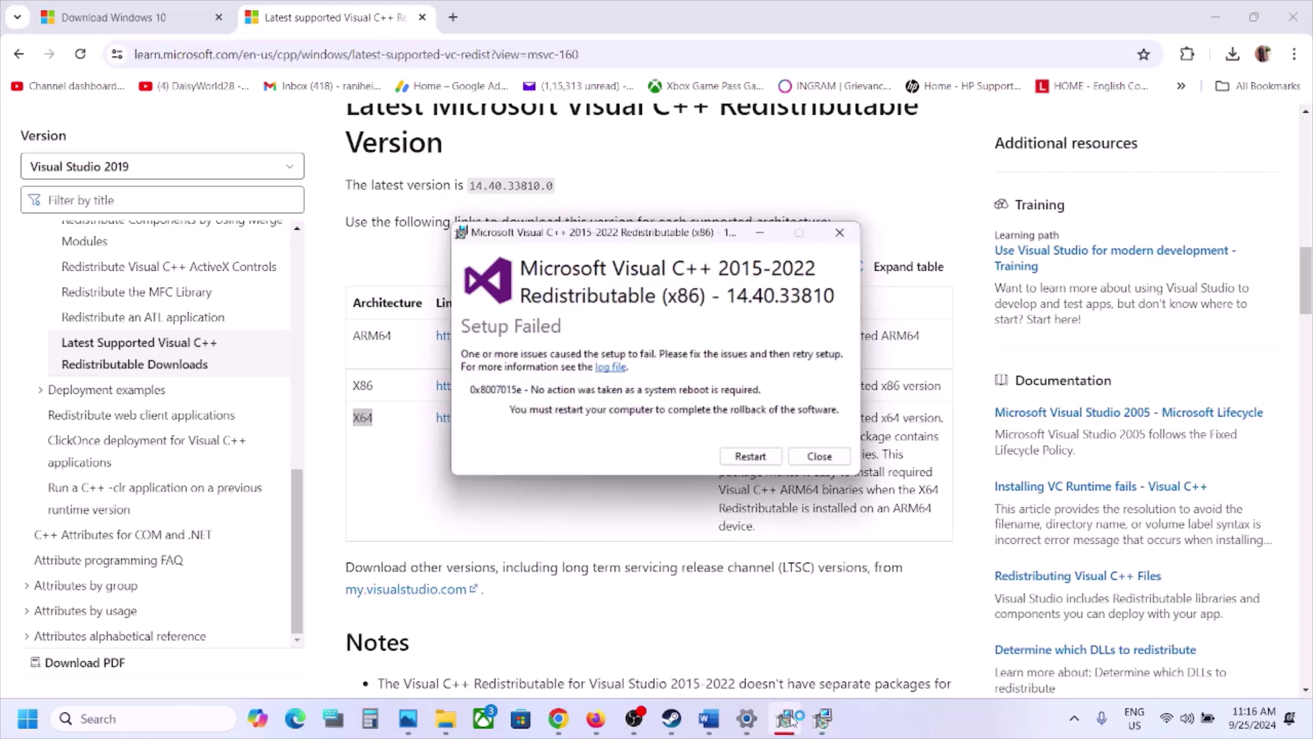
pyautogui.moveTo(713, 236); pyautogui.dragTo(422, 244)
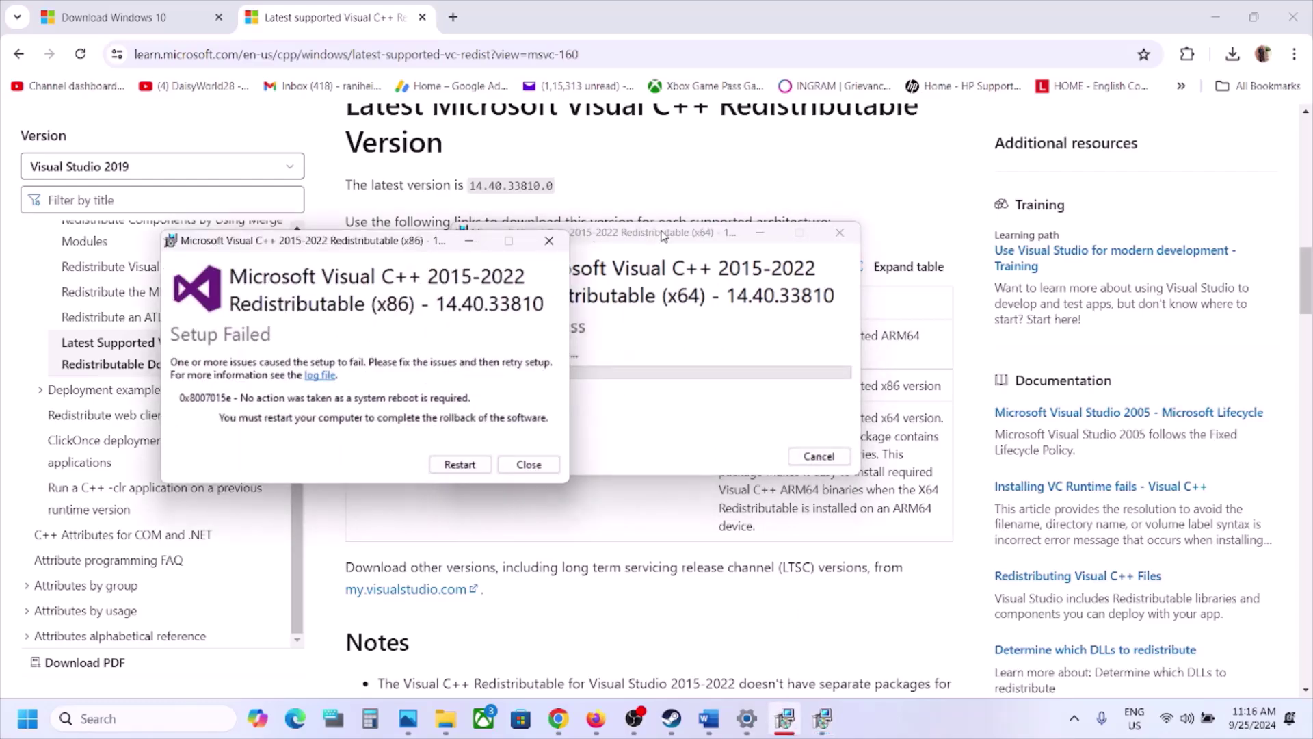
pyautogui.moveTo(663, 236); pyautogui.dragTo(789, 251)
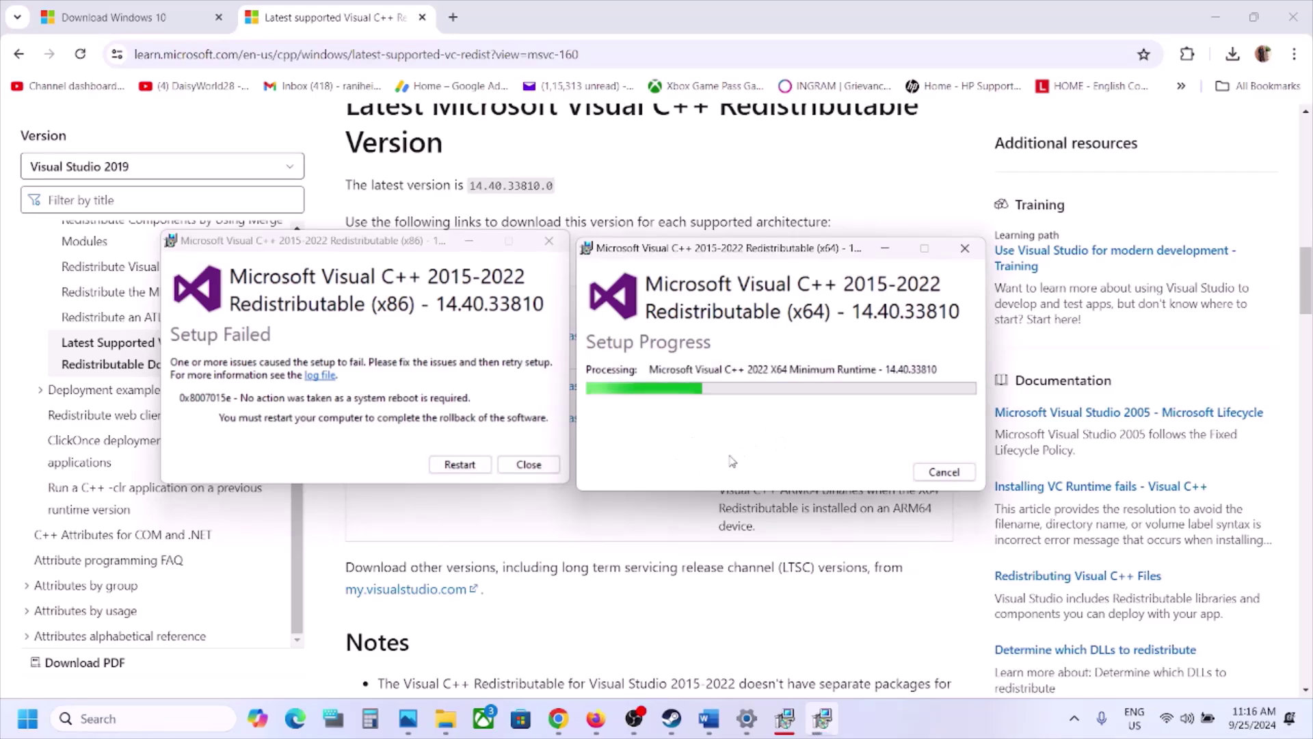
pyautogui.click(583, 567)
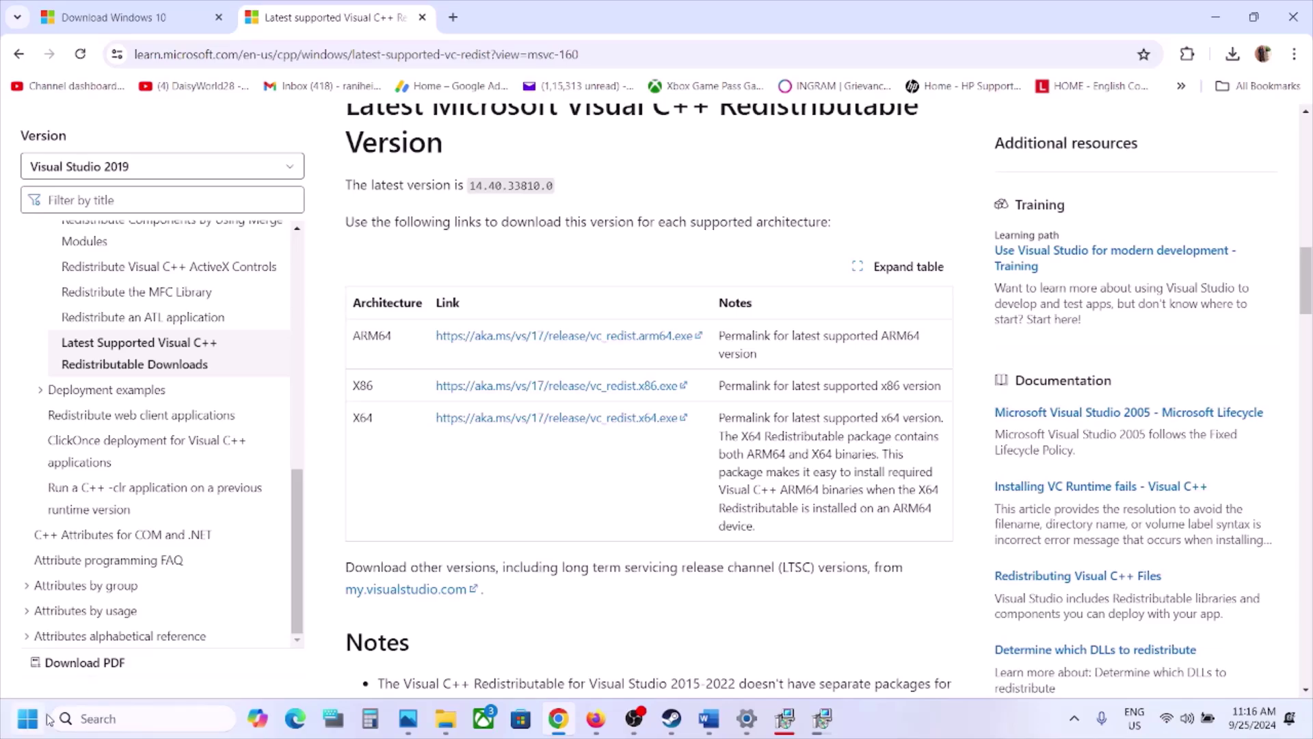
# Show the computer's power options, including Restart, and dismiss them without choosing one
pyautogui.click(48, 718)
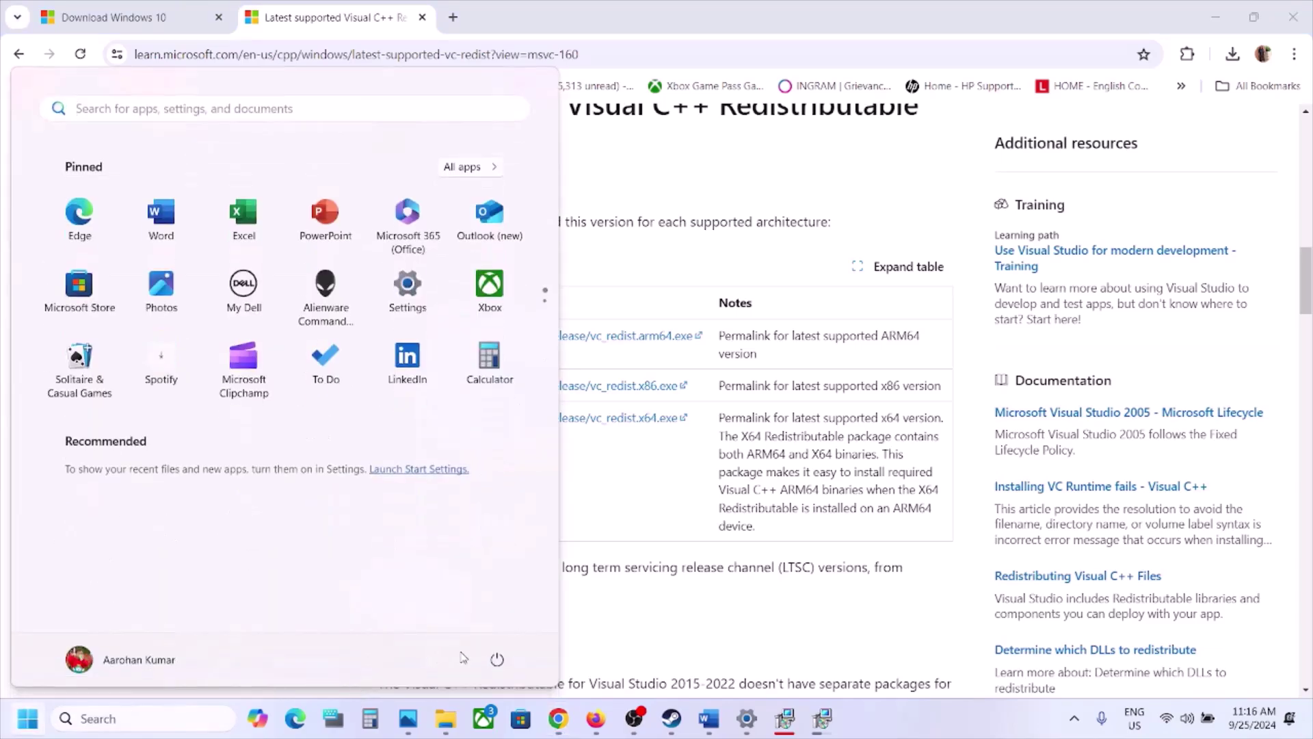
pyautogui.click(497, 661)
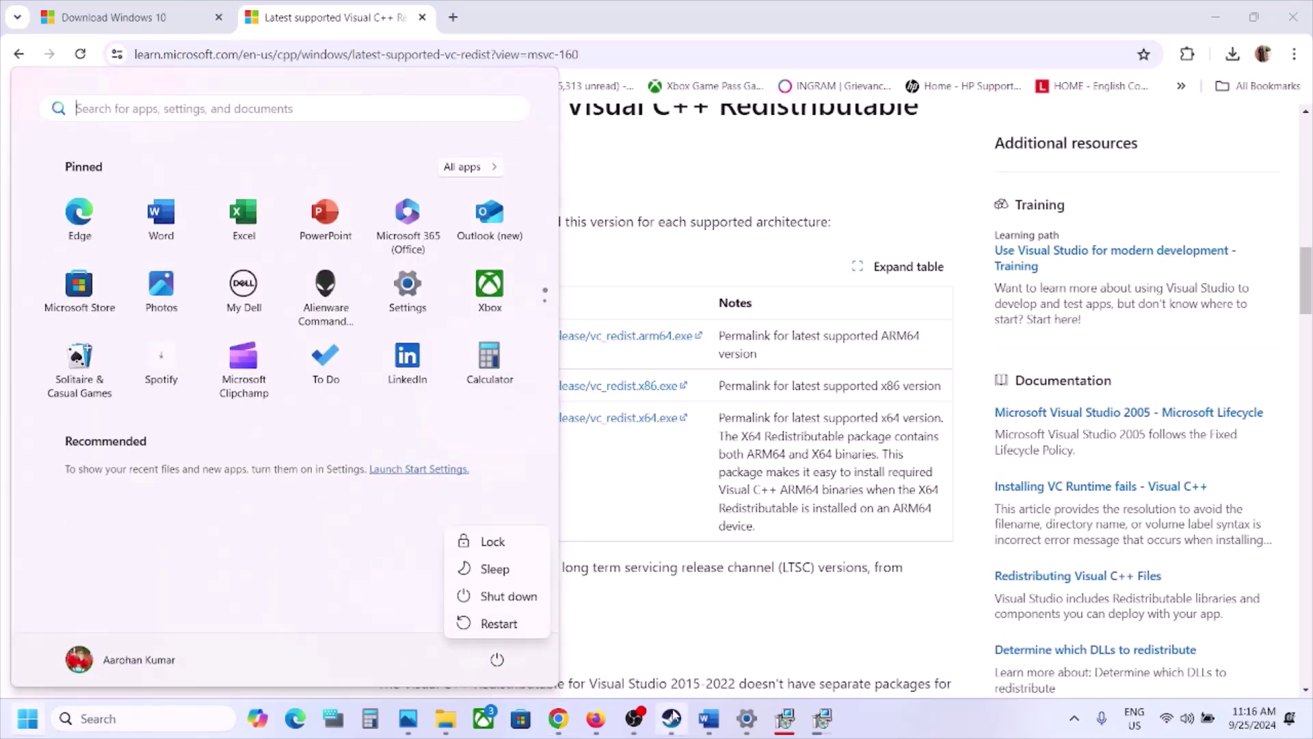
pyautogui.click(673, 720)
# Switch to Word and review Step 13 about unplugging external devices, highlighting the USB adapter and additional joystick/controller instructions
pyautogui.click(709, 719)
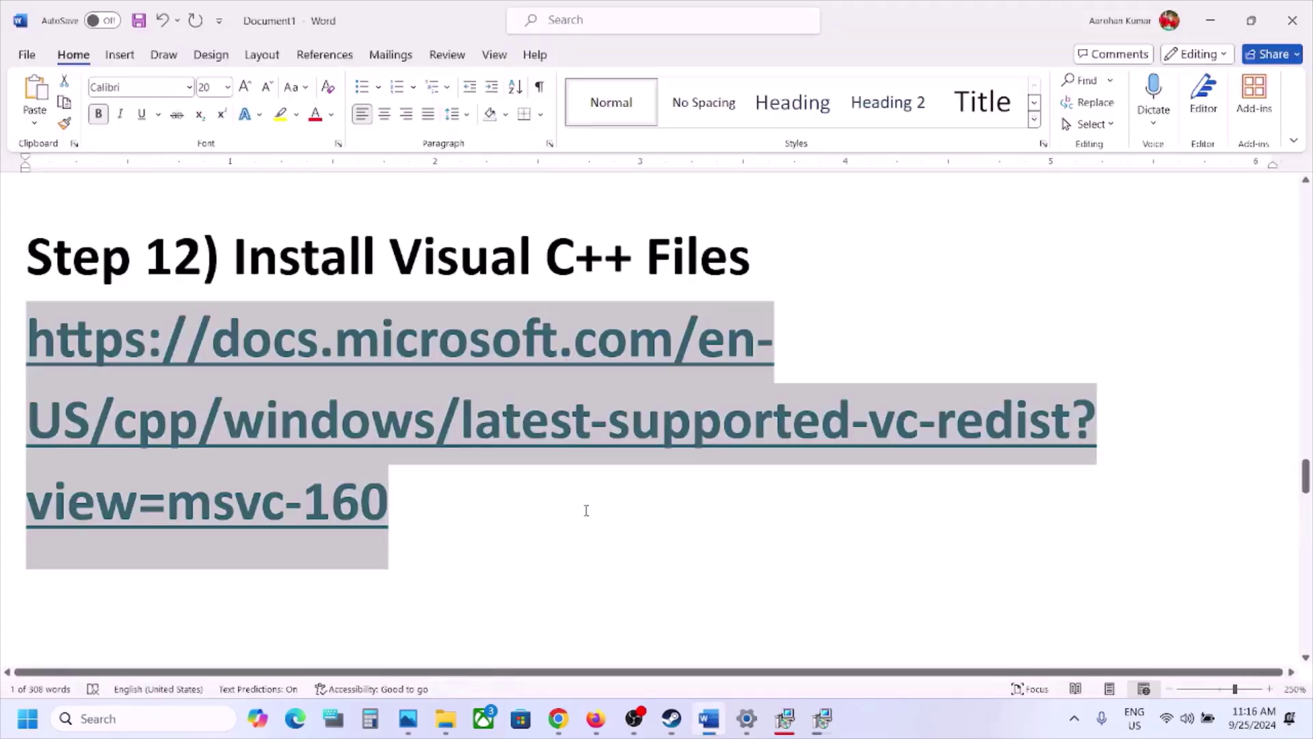
pyautogui.scroll(-4, 587, 511)
pyautogui.scroll(-2, 586, 510)
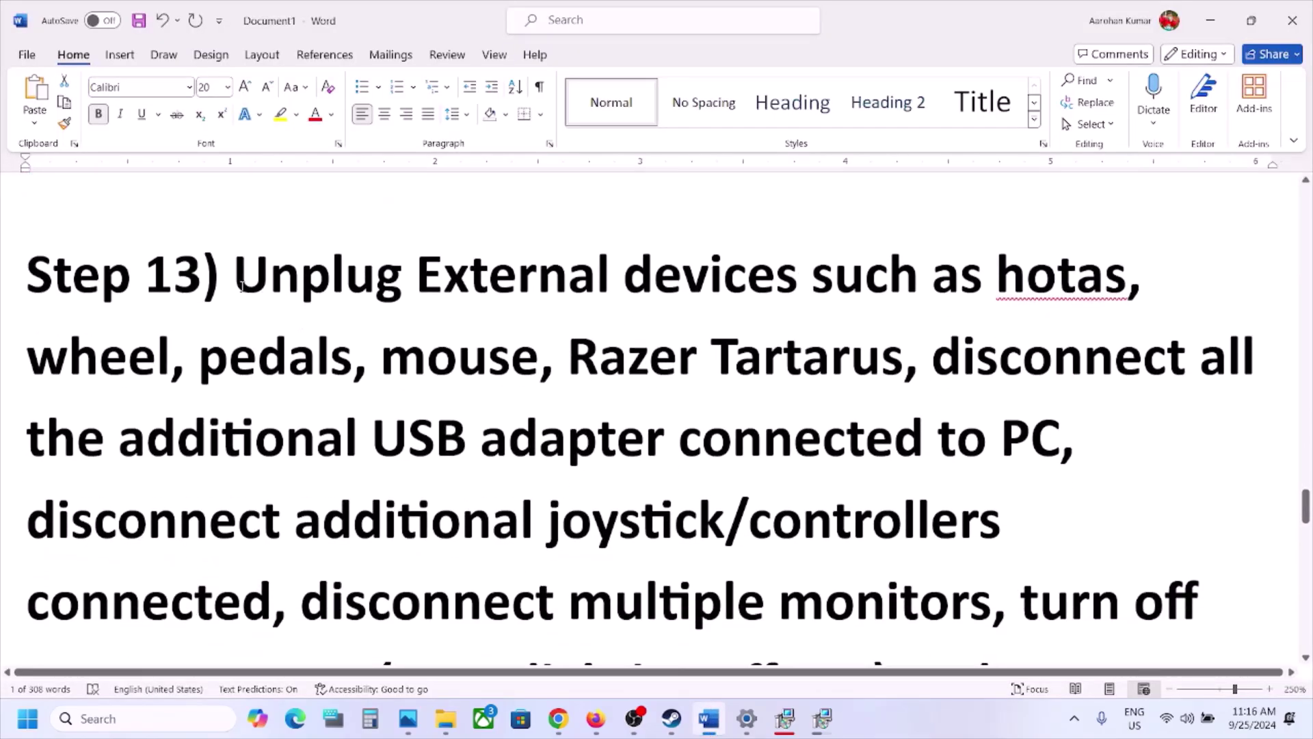
pyautogui.moveTo(241, 286); pyautogui.dragTo(665, 437)
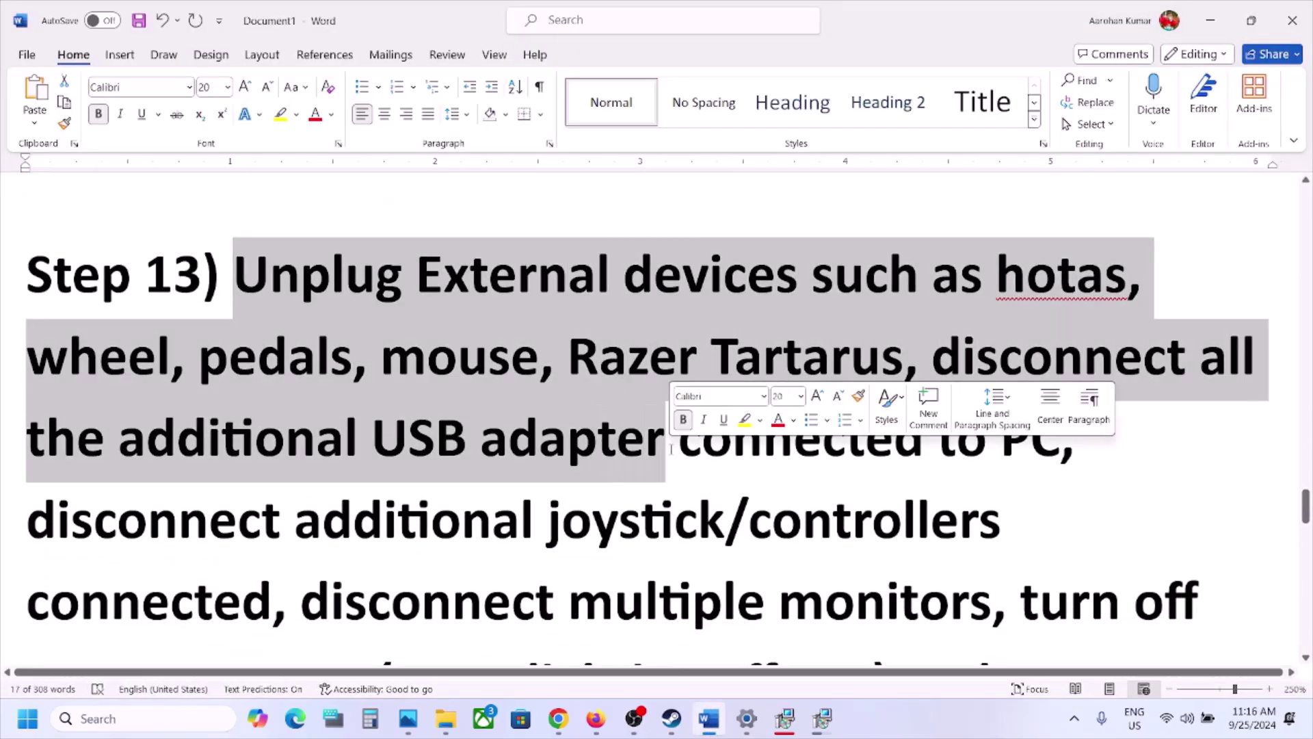
pyautogui.click(1249, 20)
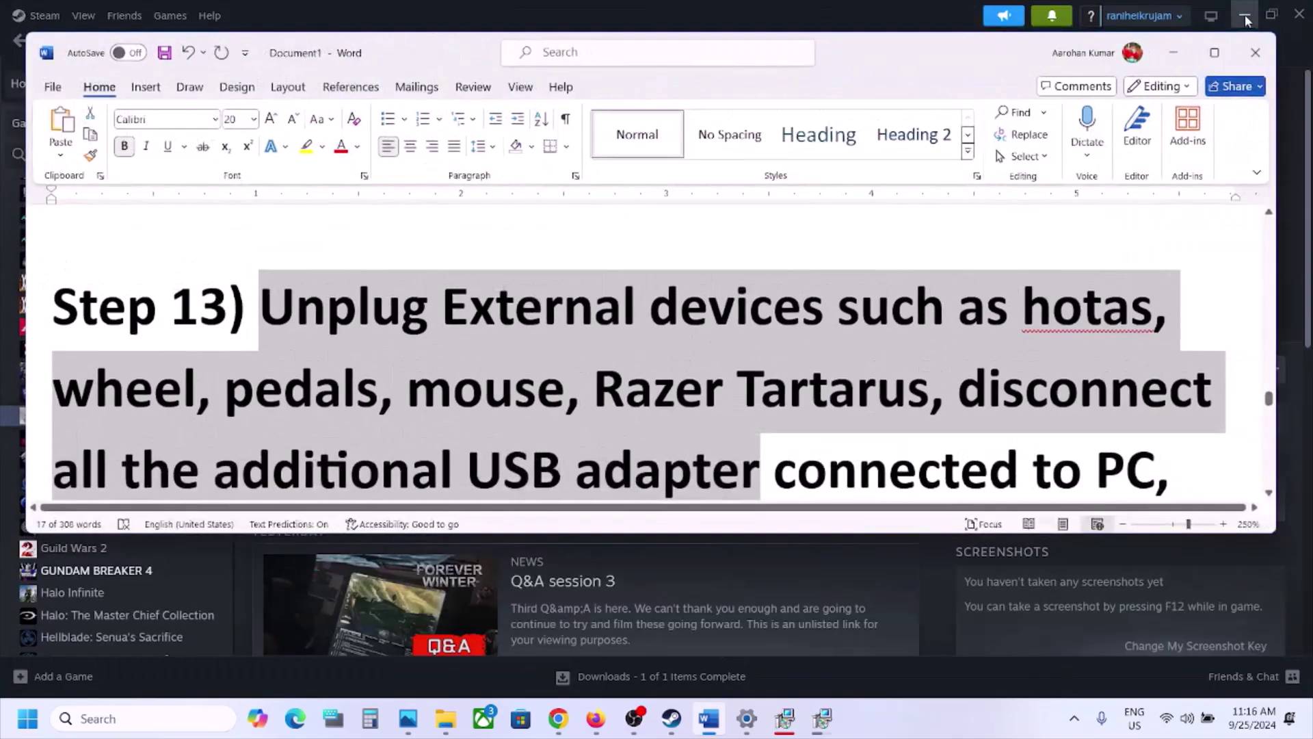
pyautogui.click(1250, 20)
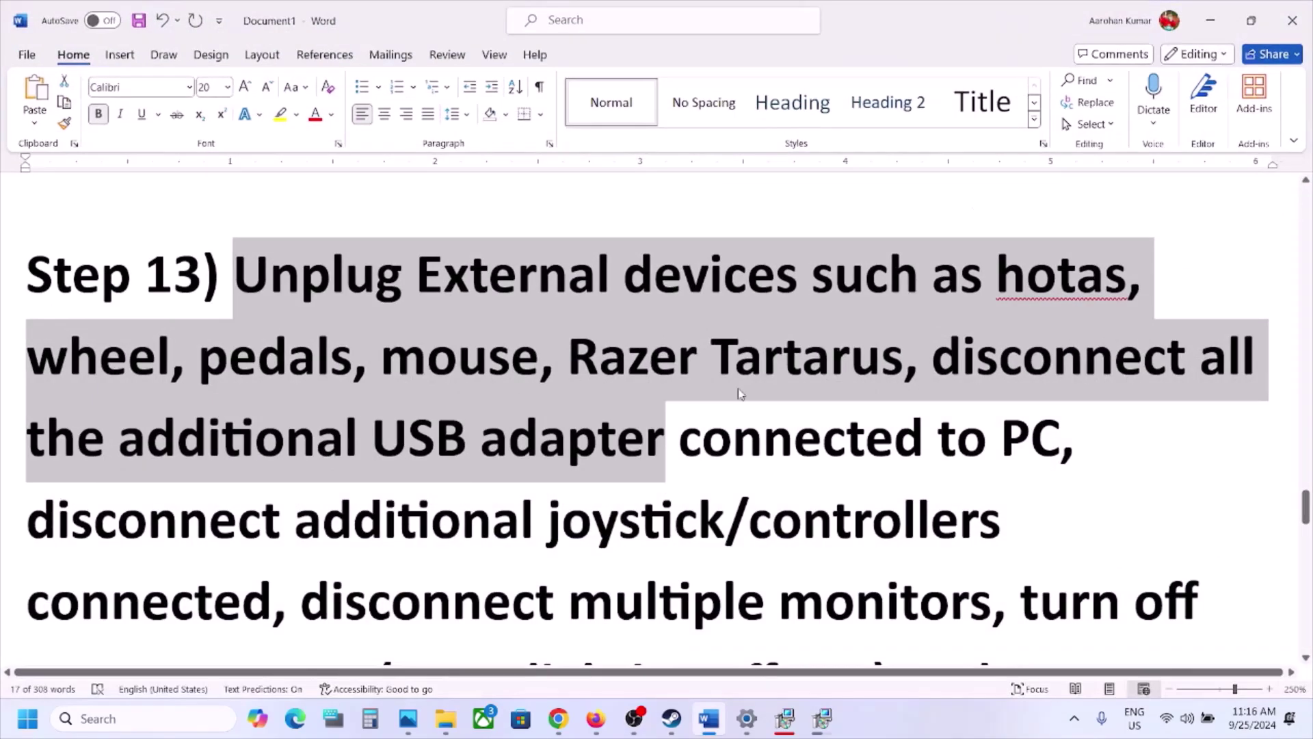
pyautogui.scroll(-2, 740, 394)
pyautogui.moveTo(787, 299); pyautogui.dragTo(1002, 387)
pyautogui.click(301, 460)
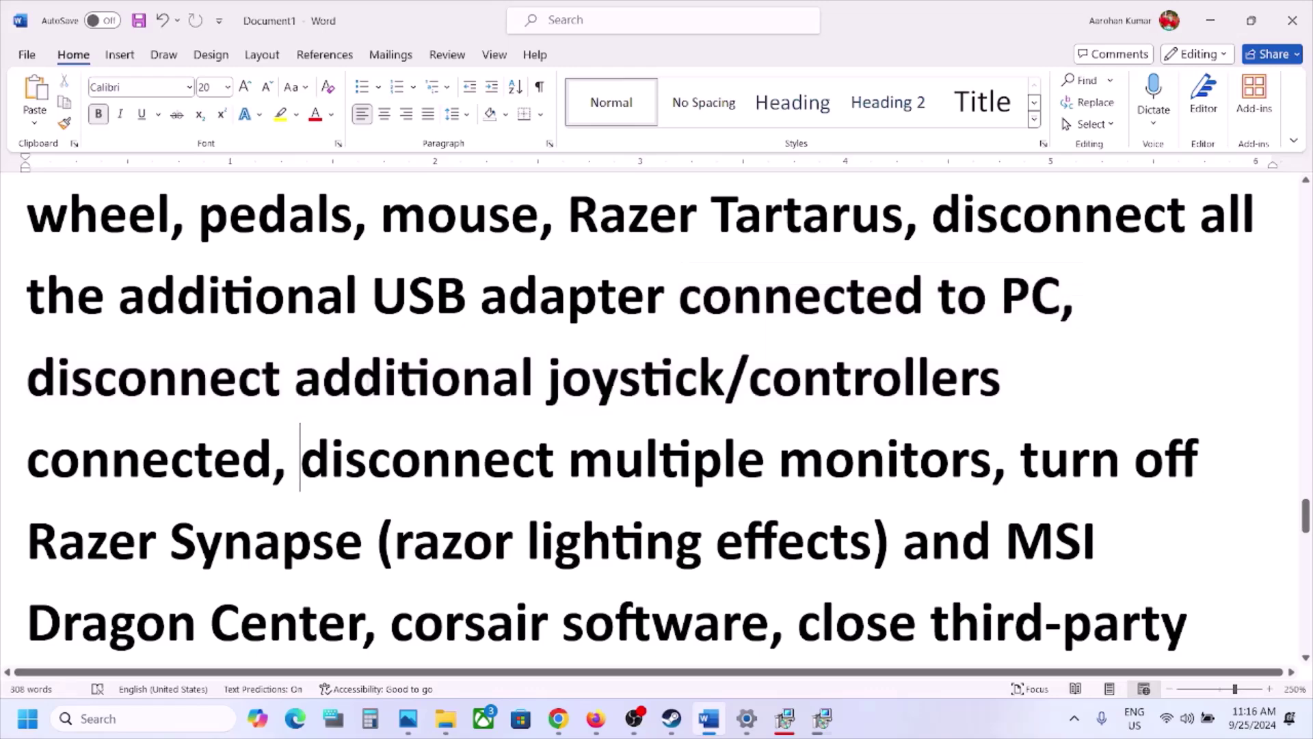
pyautogui.moveTo(327, 380); pyautogui.dragTo(1009, 387)
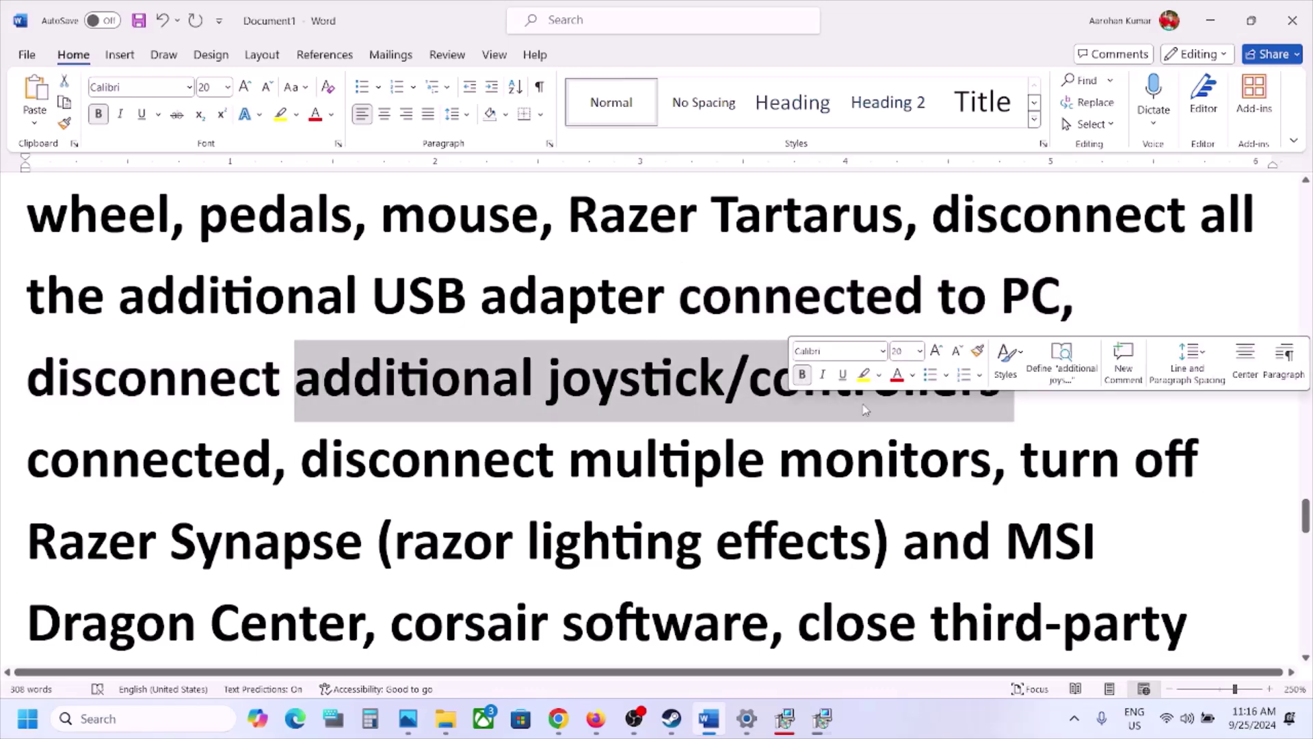
pyautogui.scroll(-1, 430, 472)
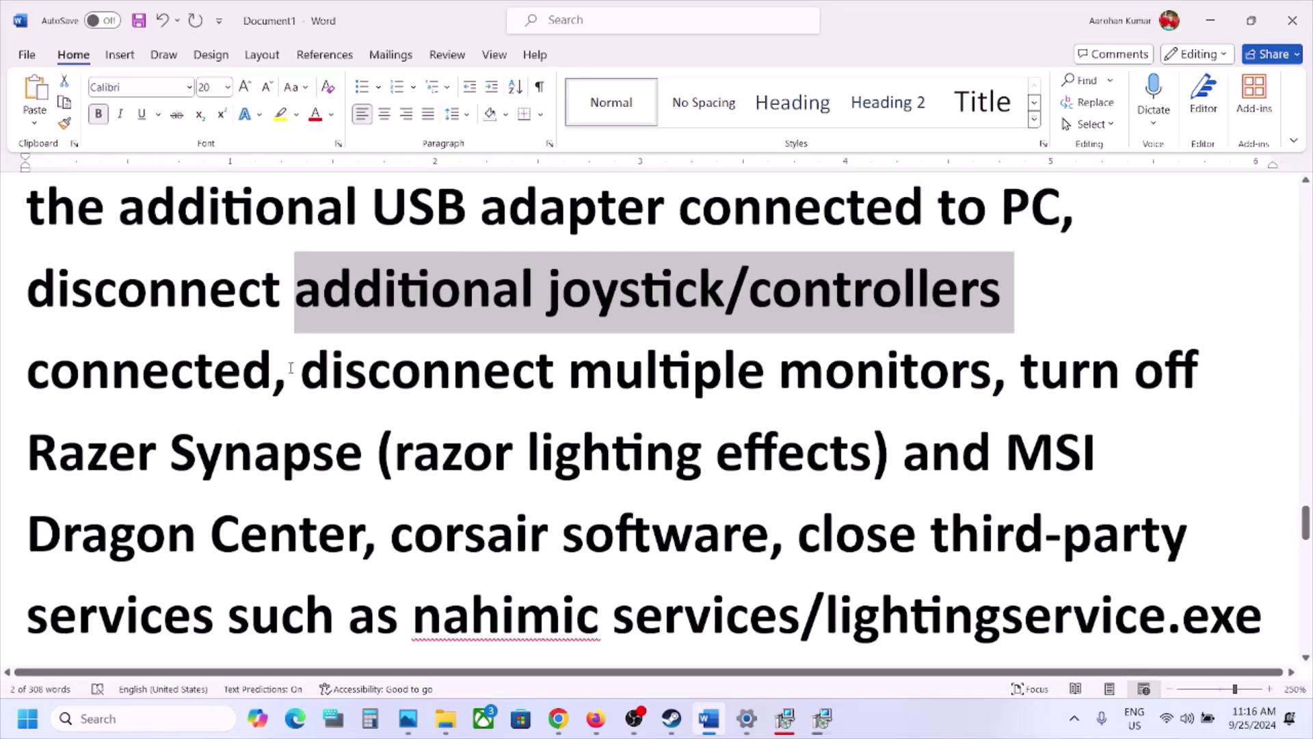